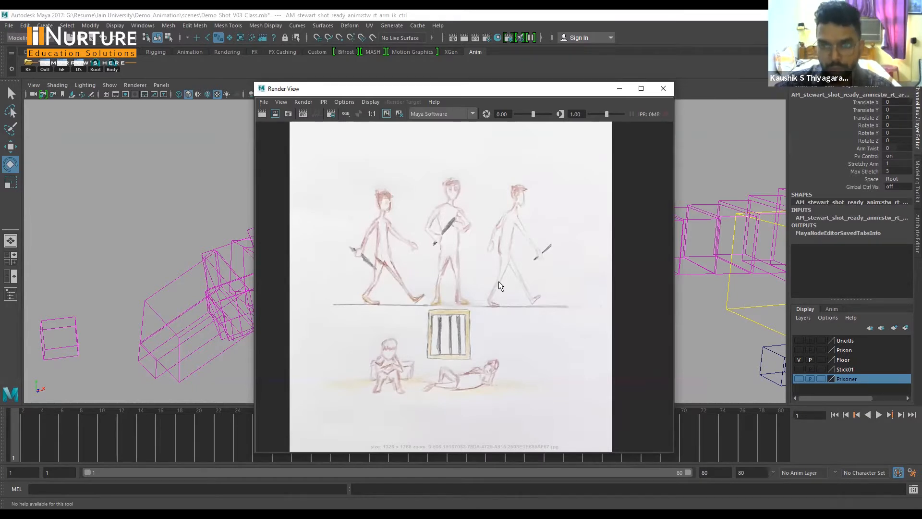
# Put away the pose sketch reference and examine the prisoner character standing on the floor in shaded view.
pyautogui.click(619, 91)
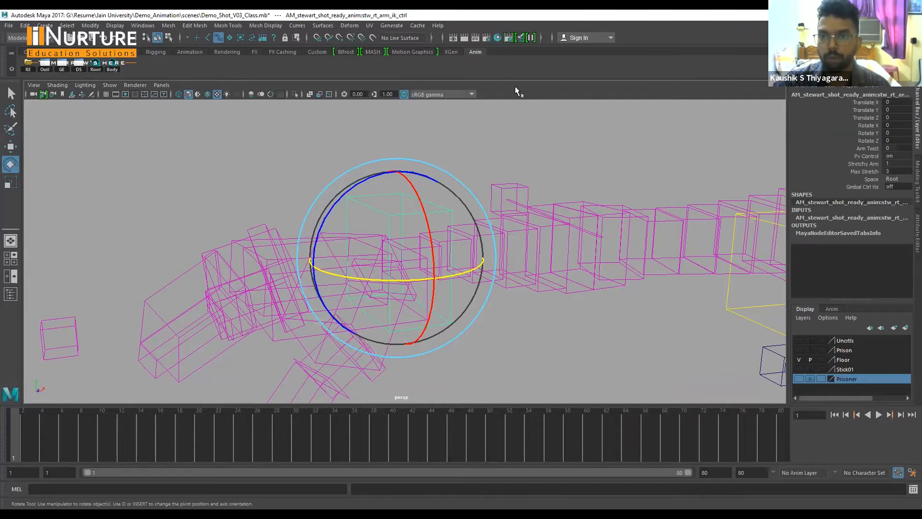
pyautogui.keyDown('alt'); pyautogui.moveTo(584, 280); pyautogui.dragTo(635, 272); pyautogui.keyUp('alt')
pyautogui.keyDown('alt'); pyautogui.moveTo(477, 225); pyautogui.dragTo(196, 175, button='middle'); pyautogui.keyUp('alt')
pyautogui.scroll(-3, 568, 279)
pyautogui.keyDown('alt'); pyautogui.moveTo(567, 279); pyautogui.dragTo(514, 282, button='middle'); pyautogui.keyUp('alt')
pyautogui.keyDown('alt'); pyautogui.moveTo(515, 282); pyautogui.dragTo(457, 302, button='right'); pyautogui.keyUp('alt')
pyautogui.keyDown('alt'); pyautogui.moveTo(457, 303); pyautogui.dragTo(432, 284, button='middle'); pyautogui.keyUp('alt')
pyautogui.keyDown('alt'); pyautogui.moveTo(485, 298); pyautogui.dragTo(465, 282); pyautogui.keyUp('alt')
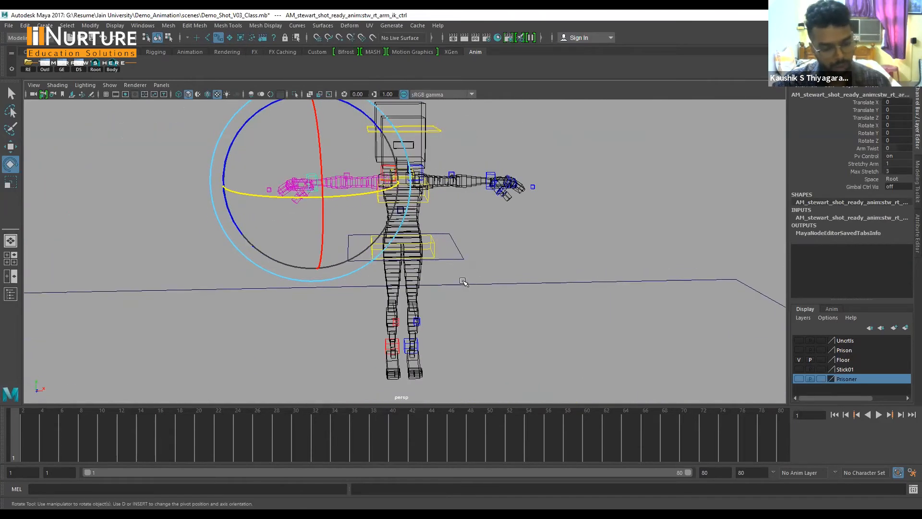
pyautogui.moveTo(467, 243)
pyautogui.keyDown('alt'); pyautogui.mouseDown()
pyautogui.moveTo(477, 272)
pyautogui.moveTo(497, 264)
pyautogui.mouseUp(); pyautogui.keyUp('alt')
pyautogui.keyDown('alt'); pyautogui.moveTo(477, 243); pyautogui.dragTo(627, 26, button='right'); pyautogui.keyUp('alt')
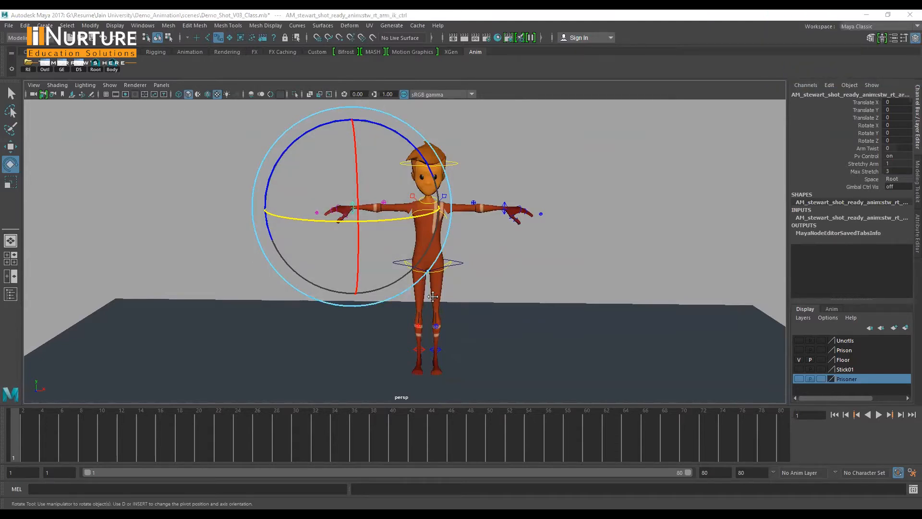
pyautogui.keyDown('alt'); pyautogui.moveTo(433, 296); pyautogui.dragTo(440, 301); pyautogui.keyUp('alt')
pyautogui.keyDown('alt'); pyautogui.moveTo(441, 301); pyautogui.dragTo(435, 264, button='right'); pyautogui.keyUp('alt')
pyautogui.keyDown('alt'); pyautogui.moveTo(475, 260); pyautogui.dragTo(482, 268); pyautogui.keyUp('alt')
pyautogui.keyDown('alt'); pyautogui.moveTo(482, 268); pyautogui.dragTo(490, 276, button='middle'); pyautogui.keyUp('alt')
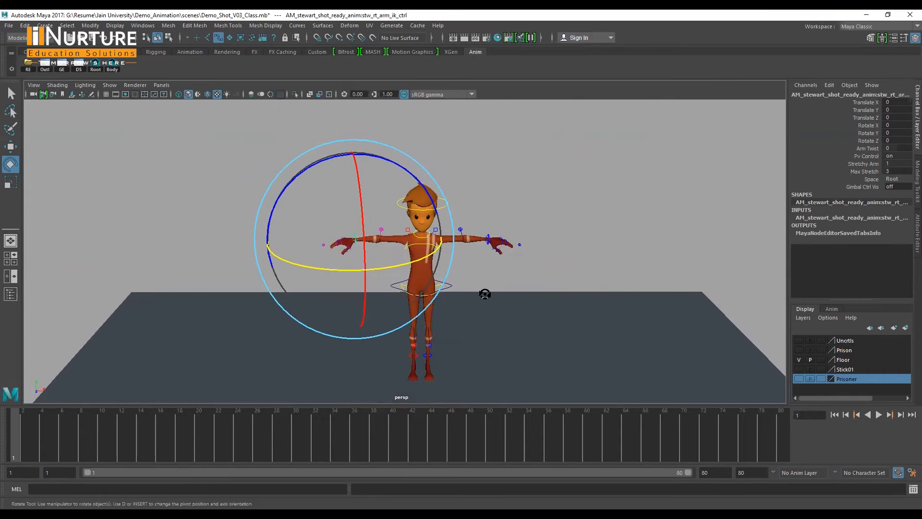
pyautogui.keyDown('alt'); pyautogui.moveTo(485, 294); pyautogui.dragTo(480, 290); pyautogui.keyUp('alt')
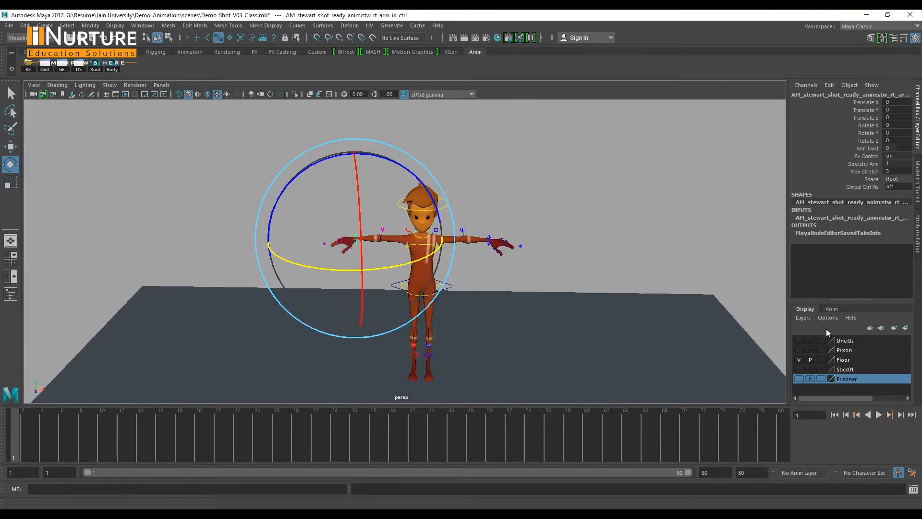
# Show the Prison layer and examine how the character stands behind the cell bars.
pyautogui.click(798, 351)
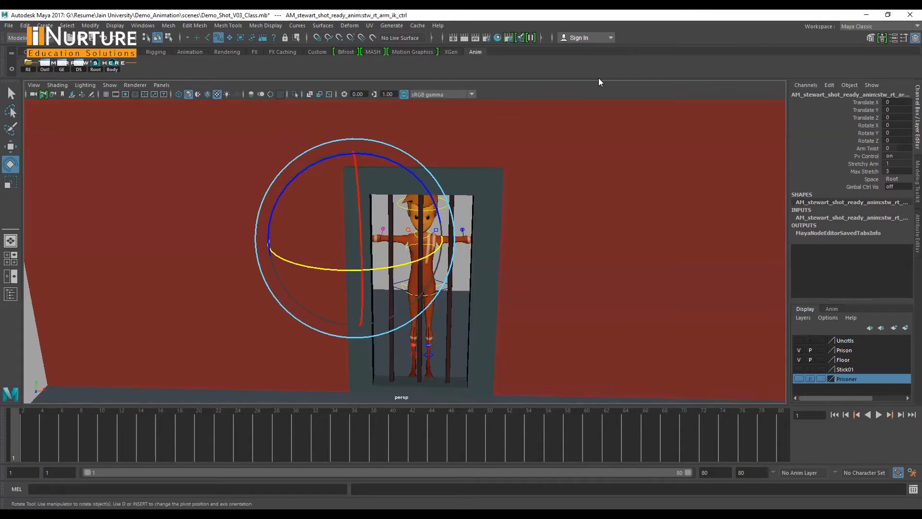
pyautogui.scroll(-1, 494, 233)
pyautogui.scroll(-1, 407, 257)
pyautogui.keyDown('alt'); pyautogui.moveTo(407, 257); pyautogui.dragTo(370, 262, button='right'); pyautogui.keyUp('alt')
pyautogui.keyDown('alt'); pyautogui.moveTo(416, 293); pyautogui.dragTo(403, 319); pyautogui.keyUp('alt')
pyautogui.keyDown('alt'); pyautogui.moveTo(365, 244); pyautogui.dragTo(425, 245, button='right'); pyautogui.keyUp('alt')
pyautogui.keyDown('alt'); pyautogui.moveTo(424, 245); pyautogui.dragTo(499, 207, button='middle'); pyautogui.keyUp('alt')
pyautogui.keyDown('alt'); pyautogui.moveTo(428, 261); pyautogui.dragTo(448, 252); pyautogui.keyUp('alt')
pyautogui.keyDown('alt'); pyautogui.moveTo(398, 216); pyautogui.dragTo(432, 211, button='right'); pyautogui.keyUp('alt')
pyautogui.keyDown('alt'); pyautogui.moveTo(426, 199); pyautogui.dragTo(414, 210, button='middle'); pyautogui.keyUp('alt')
pyautogui.keyDown('alt'); pyautogui.moveTo(423, 176); pyautogui.dragTo(319, 284); pyautogui.keyUp('alt')
pyautogui.keyDown('alt'); pyautogui.moveTo(465, 288); pyautogui.dragTo(418, 254); pyautogui.keyUp('alt')
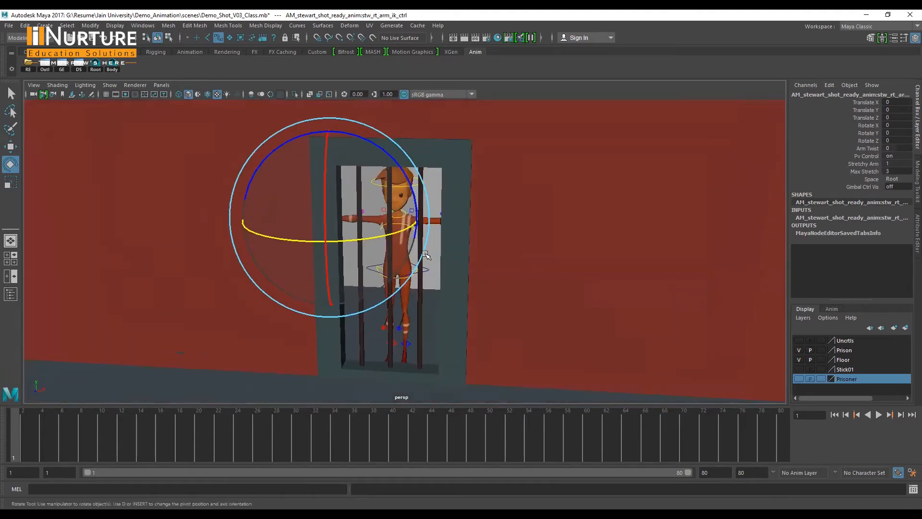
# Temporarily show the Prisoner layer and examine the orange blocks placed in front of the cell.
pyautogui.click(799, 378)
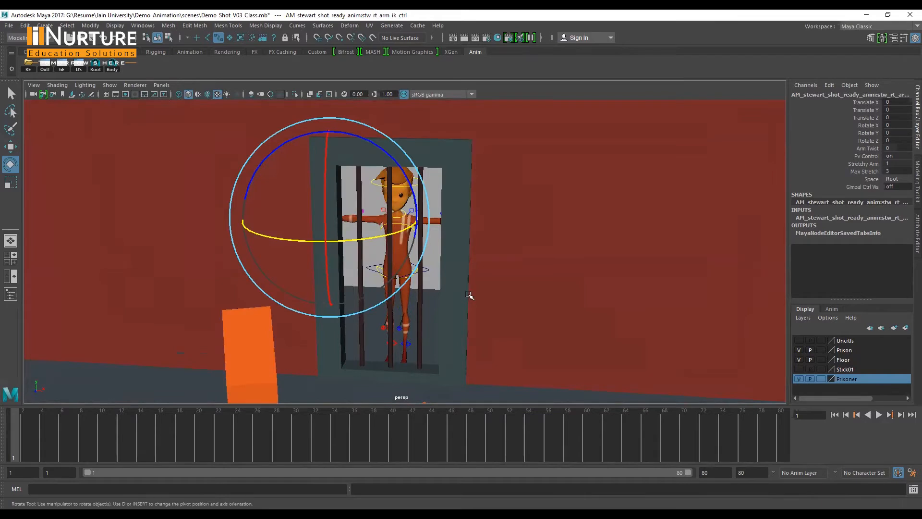
pyautogui.scroll(-4, 444, 334)
pyautogui.keyDown('alt'); pyautogui.moveTo(439, 321); pyautogui.dragTo(317, 304); pyautogui.keyUp('alt')
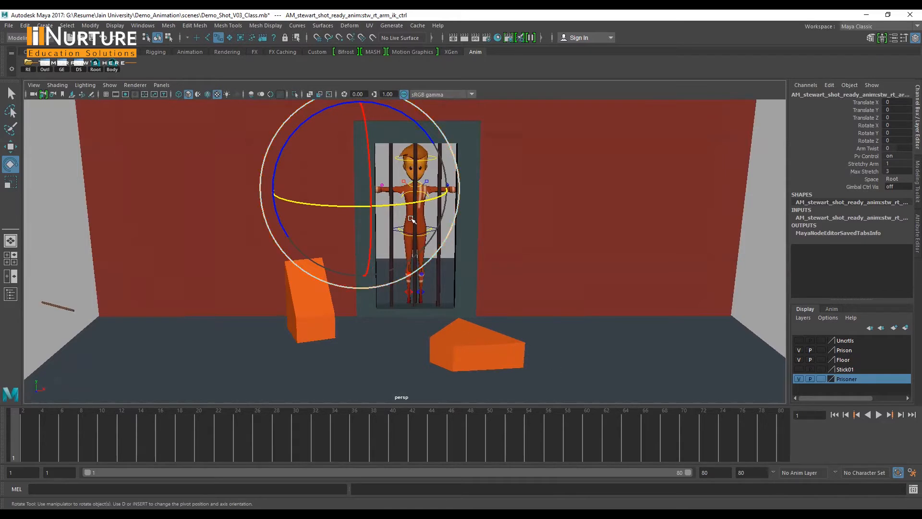
pyautogui.keyDown('alt'); pyautogui.moveTo(411, 220); pyautogui.dragTo(415, 260, button='middle'); pyautogui.keyUp('alt')
pyautogui.keyDown('alt'); pyautogui.moveTo(415, 260); pyautogui.dragTo(399, 222); pyautogui.keyUp('alt')
pyautogui.scroll(3, 416, 261)
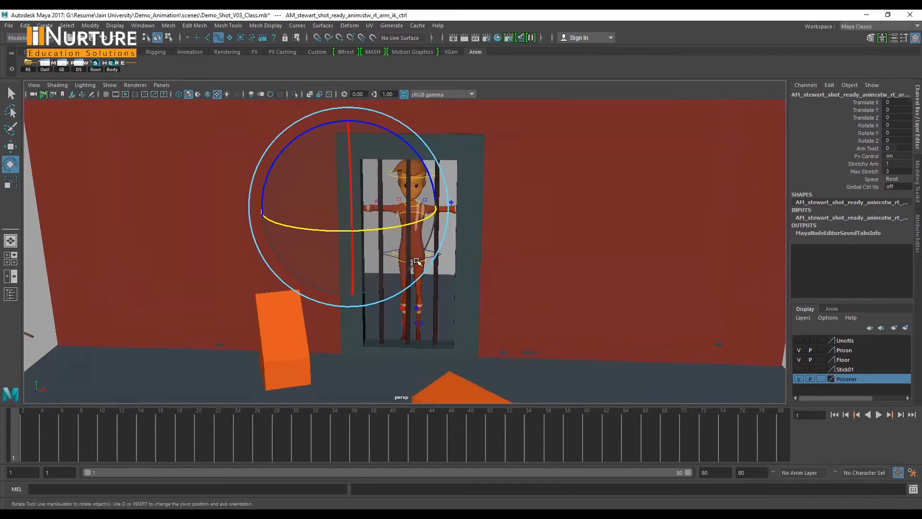
pyautogui.keyDown('alt'); pyautogui.moveTo(417, 261); pyautogui.dragTo(326, 282); pyautogui.keyUp('alt')
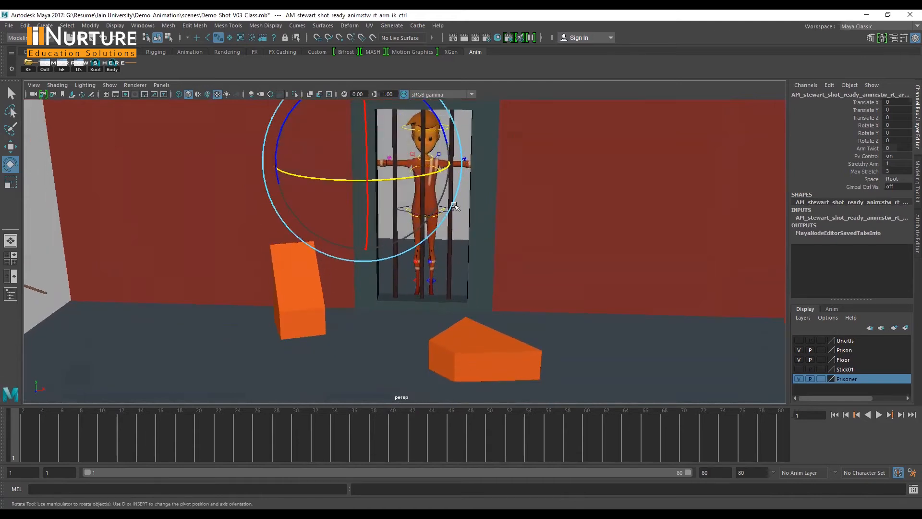
pyautogui.moveTo(462, 269)
pyautogui.keyDown('alt'); pyautogui.mouseDown(button='middle')
pyautogui.moveTo(465, 334)
pyautogui.moveTo(462, 285)
pyautogui.mouseUp(button='middle'); pyautogui.keyUp('alt')
pyautogui.scroll(1, 397, 346)
pyautogui.keyDown('alt'); pyautogui.moveTo(397, 346); pyautogui.dragTo(397, 335, button='middle'); pyautogui.keyUp('alt')
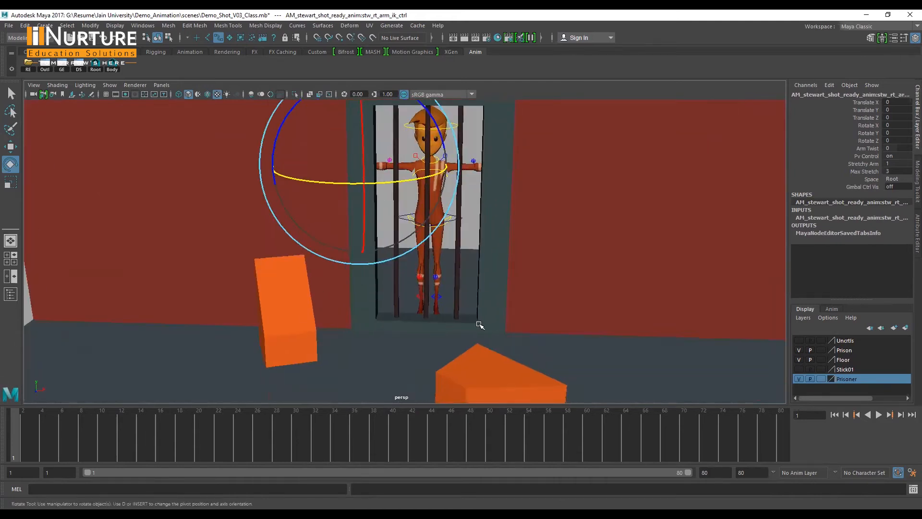
pyautogui.scroll(-1, 475, 324)
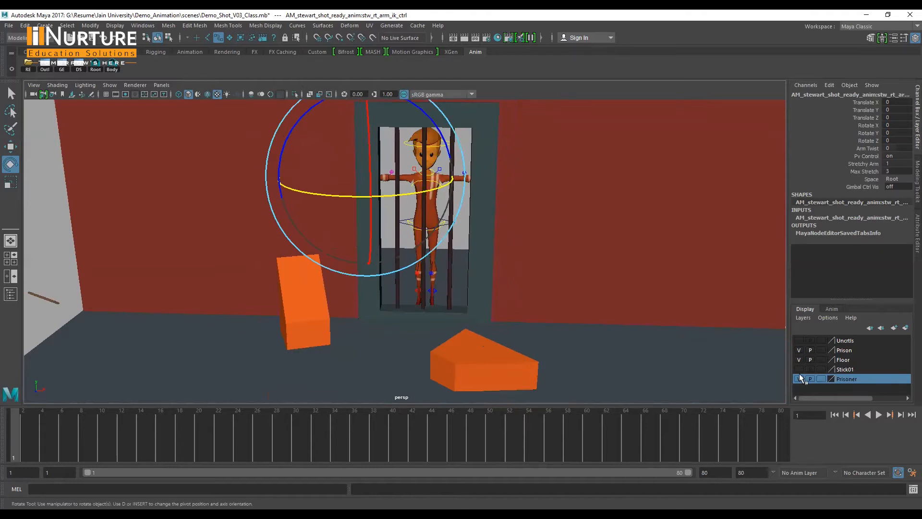
# Look through camera1 and review the shot by scrubbing and playing between frames 1 and 80.
pyautogui.keyDown('alt'); pyautogui.moveTo(487, 278); pyautogui.dragTo(509, 281); pyautogui.keyUp('alt')
pyautogui.keyDown('alt'); pyautogui.moveTo(338, 248); pyautogui.dragTo(373, 326); pyautogui.keyUp('alt')
pyautogui.keyDown('alt'); pyautogui.moveTo(379, 239); pyautogui.dragTo(410, 336); pyautogui.keyUp('alt')
pyautogui.keyDown('alt'); pyautogui.moveTo(409, 336); pyautogui.dragTo(409, 328, button='right'); pyautogui.keyUp('alt')
pyautogui.keyDown('alt'); pyautogui.moveTo(409, 328); pyautogui.dragTo(413, 326, button='middle'); pyautogui.keyUp('alt')
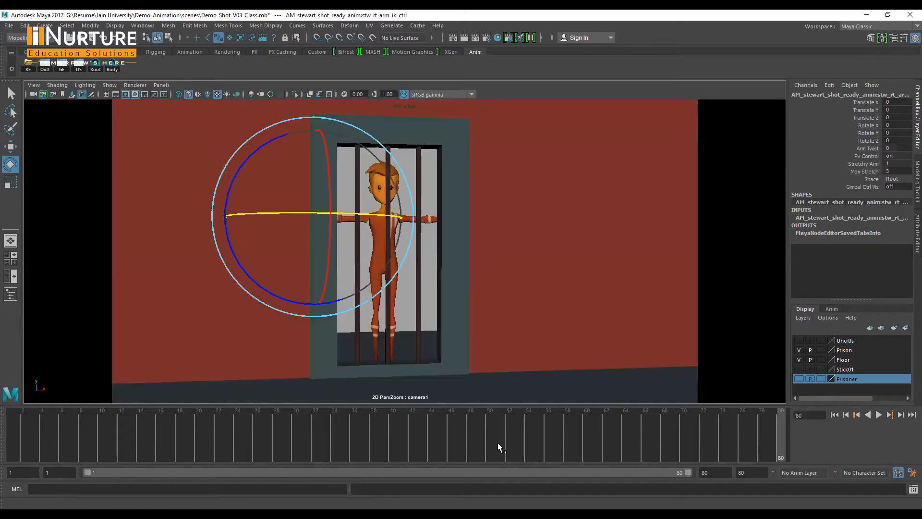
pyautogui.moveTo(609, 446); pyautogui.dragTo(13, 433)
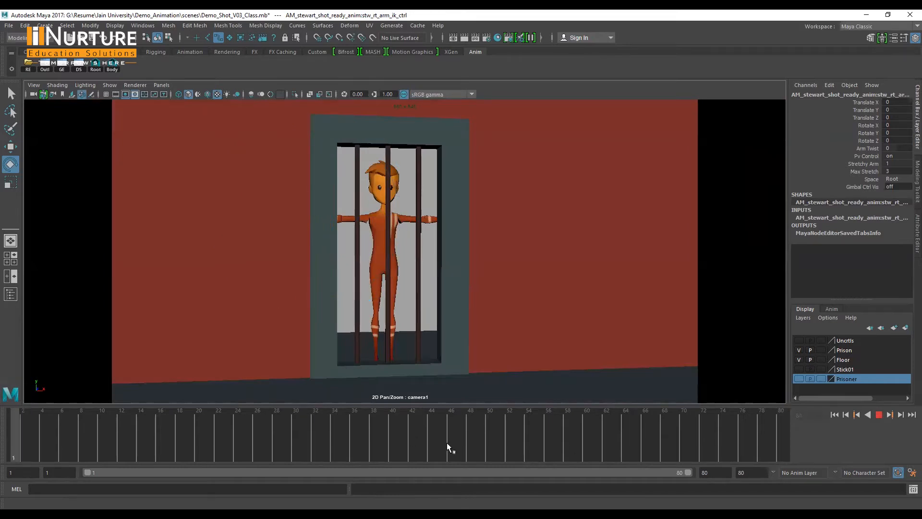
pyautogui.click(784, 436)
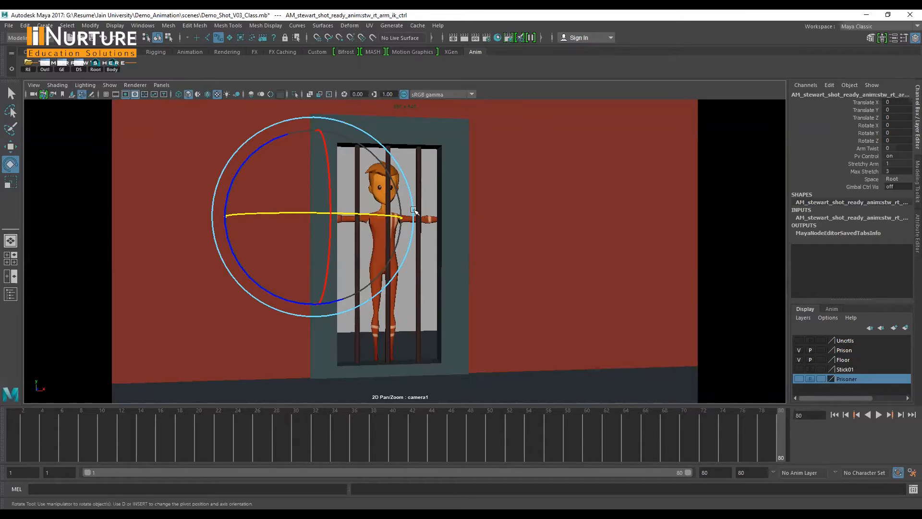
# Return to the full-size perspective view of the cell and go to frame 10.
pyautogui.press('space')
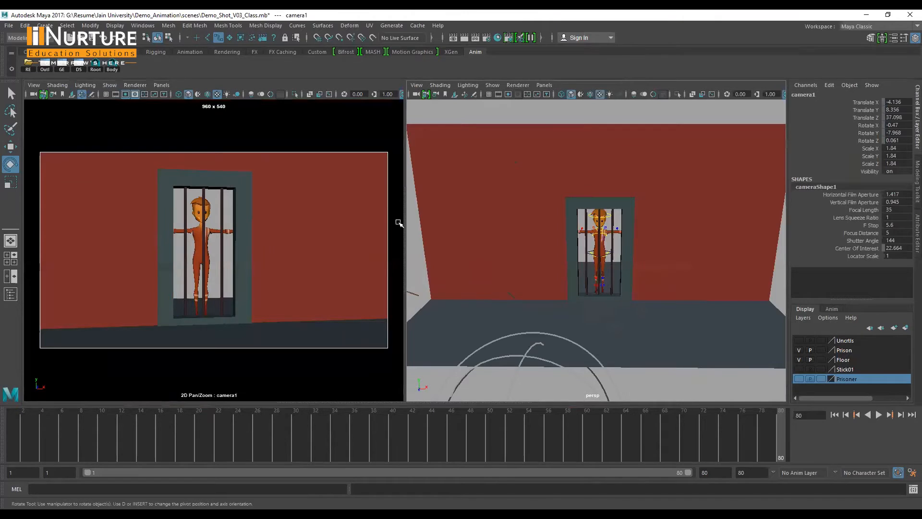
pyautogui.press('space')
pyautogui.keyDown('alt'); pyautogui.moveTo(429, 246); pyautogui.dragTo(411, 269); pyautogui.keyUp('alt')
pyautogui.keyDown('alt'); pyautogui.moveTo(347, 179); pyautogui.dragTo(420, 270, button='right'); pyautogui.keyUp('alt')
pyautogui.keyDown('alt'); pyautogui.moveTo(389, 216); pyautogui.dragTo(424, 260, button='right'); pyautogui.keyUp('alt')
pyautogui.keyDown('alt'); pyautogui.moveTo(424, 260); pyautogui.dragTo(437, 268, button='middle'); pyautogui.keyUp('alt')
pyautogui.keyDown('alt'); pyautogui.moveTo(434, 251); pyautogui.dragTo(414, 262); pyautogui.keyUp('alt')
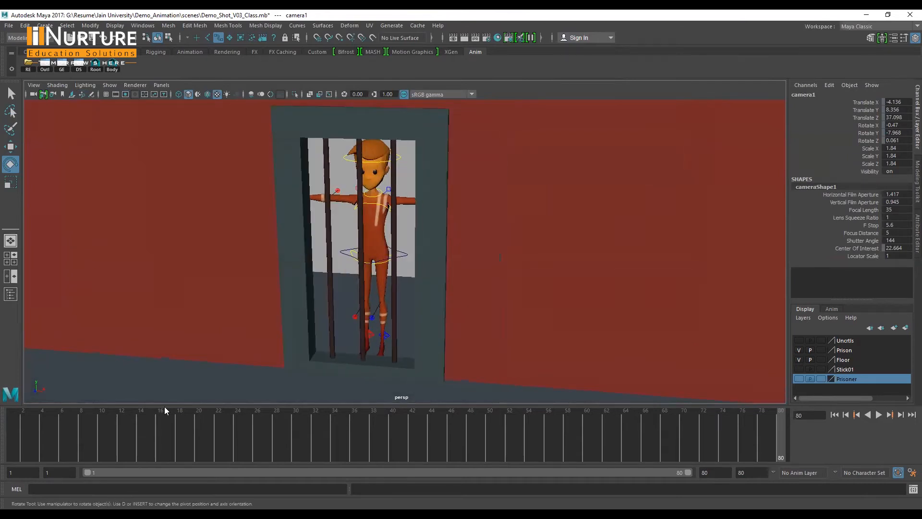
pyautogui.click(99, 429)
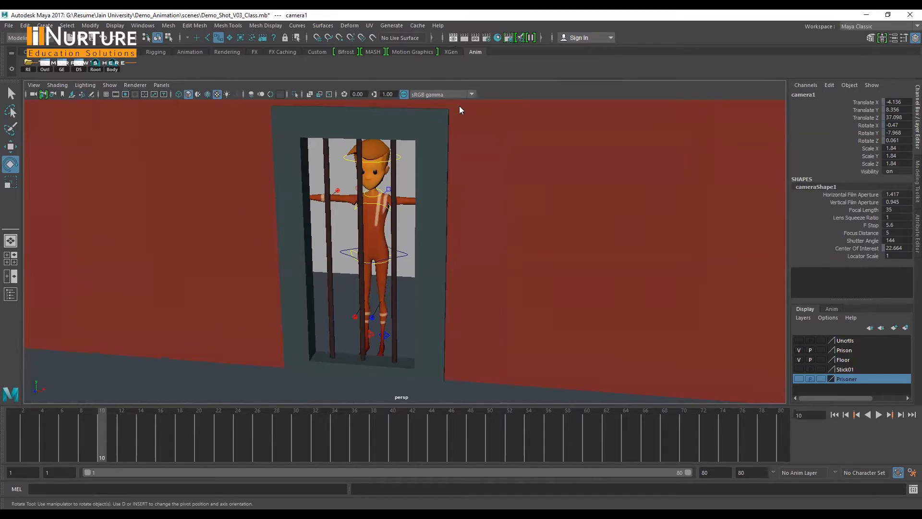
# Consult the standing pose sketches in the Render View and hide the Prison layer to expose the character.
pyautogui.scroll(3, 463, 190)
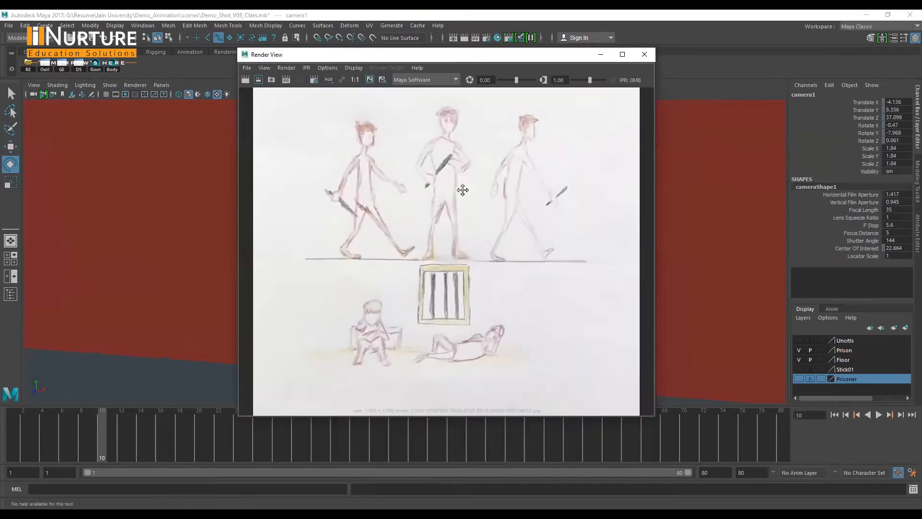
pyautogui.keyDown('alt'); pyautogui.moveTo(463, 190); pyautogui.dragTo(467, 248, button='middle'); pyautogui.keyUp('alt')
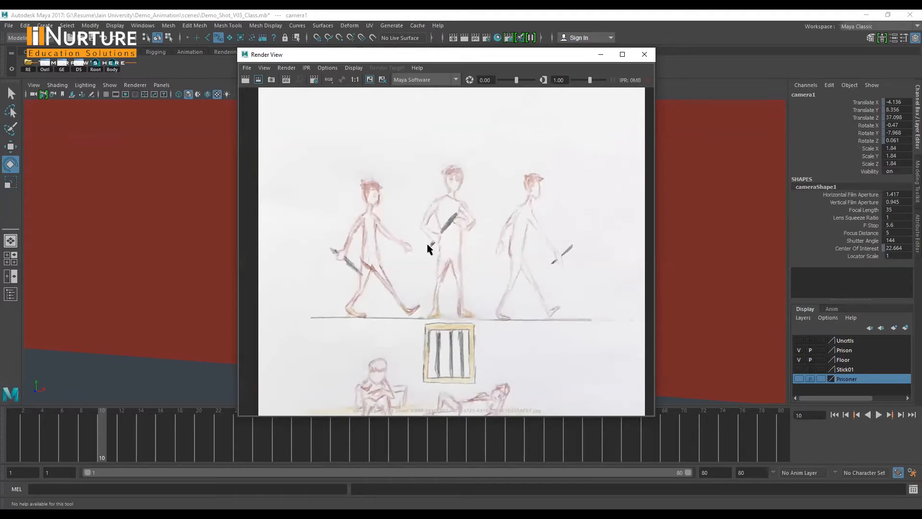
pyautogui.click(601, 55)
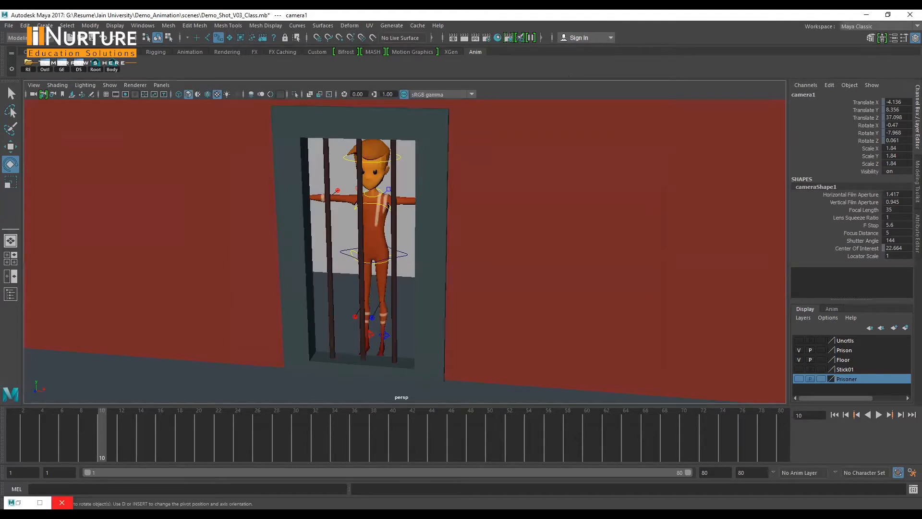
pyautogui.keyDown('alt'); pyautogui.moveTo(371, 304); pyautogui.dragTo(654, 323); pyautogui.keyUp('alt')
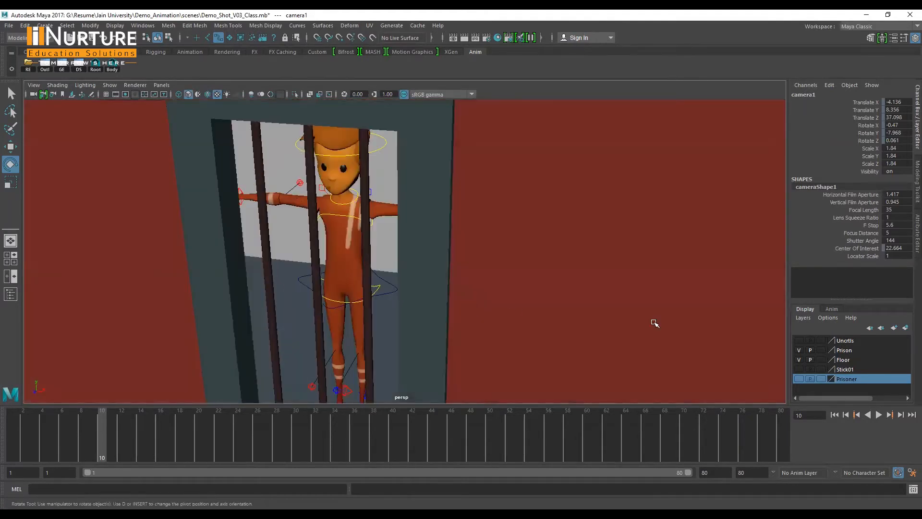
pyautogui.click(799, 350)
pyautogui.keyDown('alt'); pyautogui.moveTo(370, 222); pyautogui.dragTo(353, 251); pyautogui.keyUp('alt')
pyautogui.keyDown('alt'); pyautogui.moveTo(340, 224); pyautogui.dragTo(368, 221, button='right'); pyautogui.keyUp('alt')
pyautogui.keyDown('alt'); pyautogui.moveTo(367, 214); pyautogui.dragTo(363, 224, button='middle'); pyautogui.keyUp('alt')
pyautogui.keyDown('alt'); pyautogui.moveTo(399, 215); pyautogui.dragTo(378, 215, button='right'); pyautogui.keyUp('alt')
pyautogui.keyDown('alt'); pyautogui.moveTo(378, 215); pyautogui.dragTo(379, 220, button='middle'); pyautogui.keyUp('alt')
pyautogui.keyDown('alt'); pyautogui.moveTo(379, 220); pyautogui.dragTo(383, 236); pyautogui.keyUp('alt')
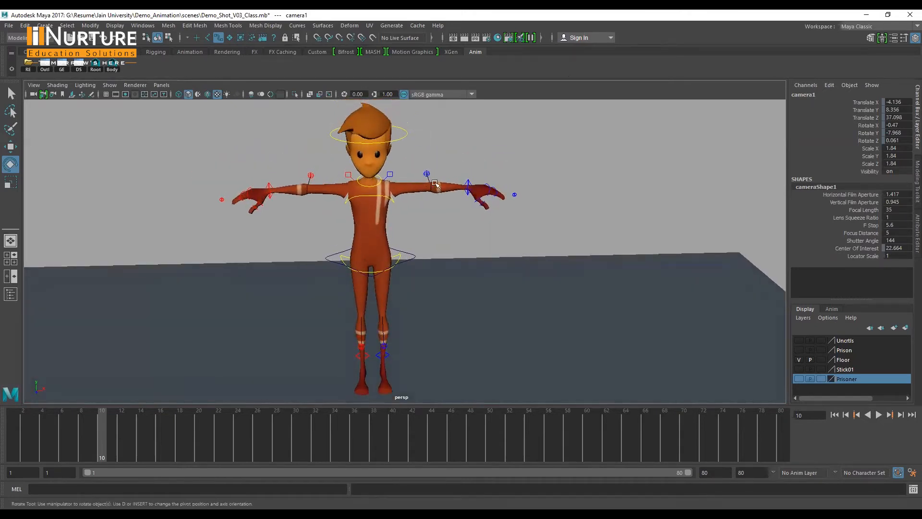
pyautogui.keyDown('alt'); pyautogui.moveTo(371, 205); pyautogui.dragTo(372, 226, button='middle'); pyautogui.keyUp('alt')
pyautogui.keyDown('alt'); pyautogui.moveTo(372, 226); pyautogui.dragTo(370, 243); pyautogui.keyUp('alt')
pyautogui.keyDown('alt'); pyautogui.moveTo(370, 241); pyautogui.dragTo(342, 202, button='right'); pyautogui.keyUp('alt')
# Select the whole character rig in wireframe, key it at frame 10 and restore shaded display.
pyautogui.moveTo(206, 140); pyautogui.dragTo(531, 369)
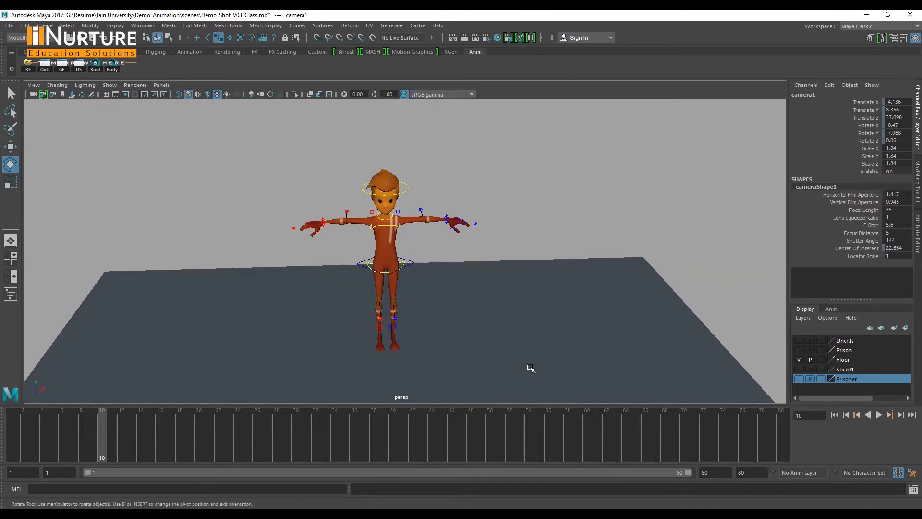
pyautogui.press('4')
pyautogui.moveTo(264, 154); pyautogui.dragTo(506, 382)
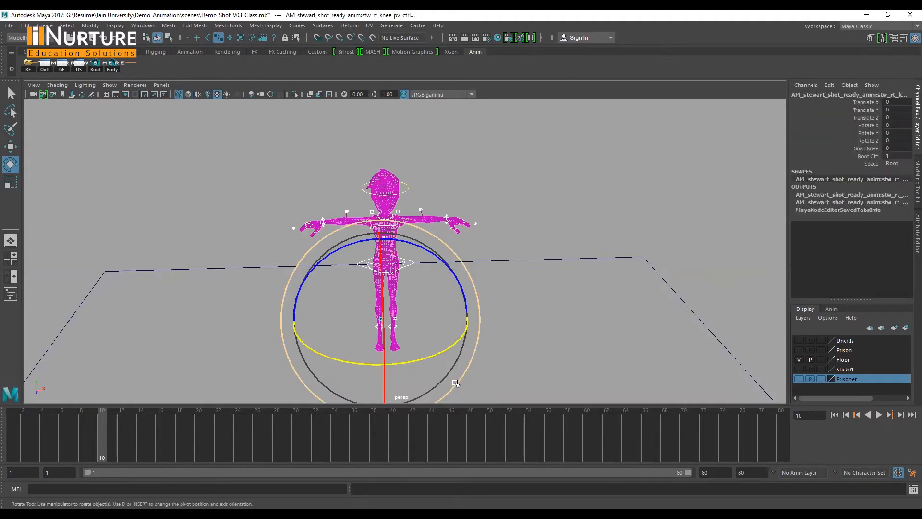
pyautogui.press('s')
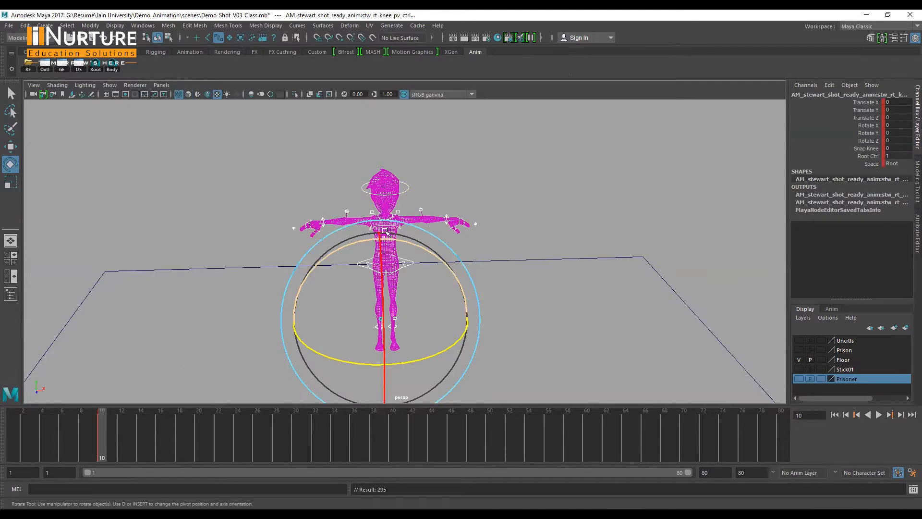
pyautogui.keyDown('alt'); pyautogui.moveTo(382, 253); pyautogui.dragTo(380, 259); pyautogui.keyUp('alt')
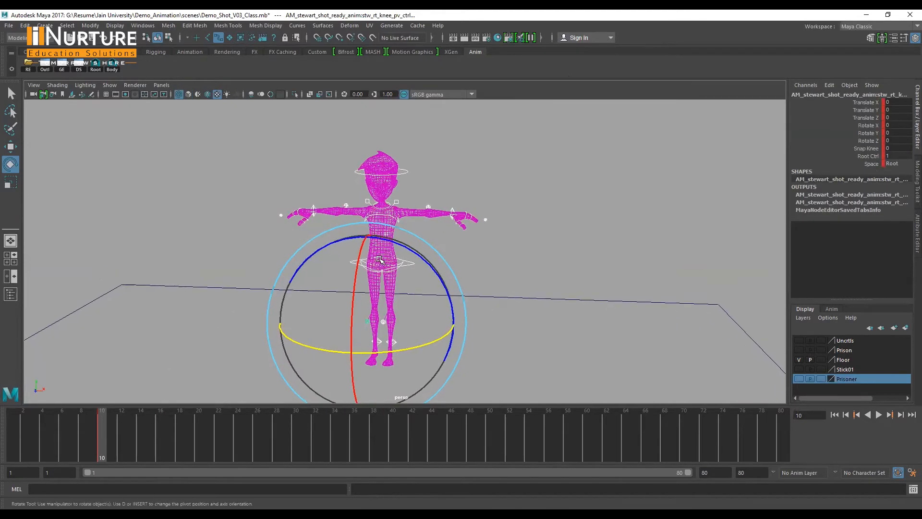
pyautogui.press('5')
# Rotate the left foot IK control to about 33 degrees in Y so the foot points outward.
pyautogui.keyDown('alt'); pyautogui.moveTo(430, 220); pyautogui.dragTo(410, 247, button='right'); pyautogui.keyUp('alt')
pyautogui.keyDown('alt'); pyautogui.moveTo(410, 284); pyautogui.dragTo(426, 270); pyautogui.keyUp('alt')
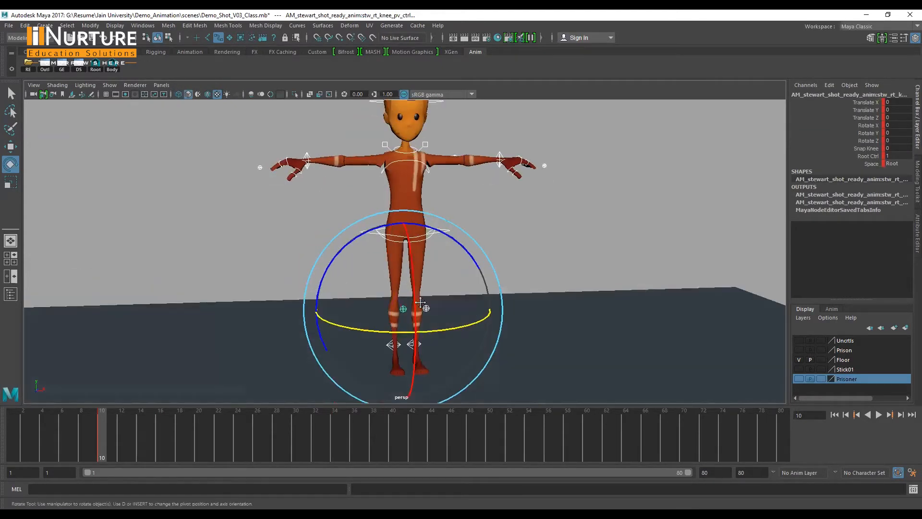
pyautogui.keyDown('alt'); pyautogui.moveTo(421, 302); pyautogui.dragTo(436, 245, button='middle'); pyautogui.keyUp('alt')
pyautogui.keyDown('alt'); pyautogui.moveTo(435, 245); pyautogui.dragTo(399, 261); pyautogui.keyUp('alt')
pyautogui.keyDown('alt'); pyautogui.moveTo(399, 261); pyautogui.dragTo(404, 260, button='right'); pyautogui.keyUp('alt')
pyautogui.keyDown('alt'); pyautogui.moveTo(404, 260); pyautogui.dragTo(367, 248); pyautogui.keyUp('alt')
pyautogui.keyDown('alt'); pyautogui.moveTo(366, 247); pyautogui.dragTo(366, 255, button='right'); pyautogui.keyUp('alt')
pyautogui.keyDown('alt'); pyautogui.moveTo(367, 255); pyautogui.dragTo(377, 253); pyautogui.keyUp('alt')
pyautogui.keyDown('alt'); pyautogui.moveTo(421, 221); pyautogui.dragTo(508, 178); pyautogui.keyUp('alt')
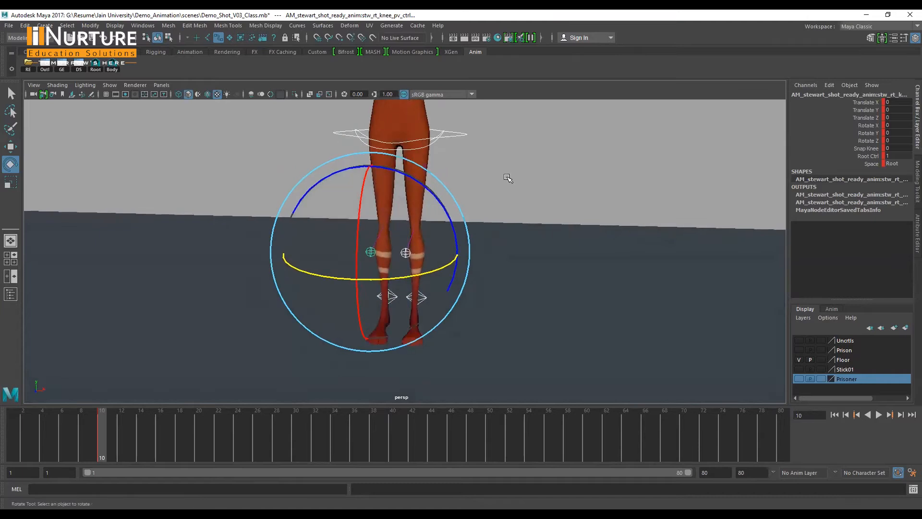
pyautogui.click(377, 268)
pyautogui.keyDown('alt'); pyautogui.moveTo(372, 295); pyautogui.dragTo(379, 224); pyautogui.keyUp('alt')
pyautogui.keyDown('alt'); pyautogui.moveTo(370, 206); pyautogui.dragTo(363, 214, button='middle'); pyautogui.keyUp('alt')
pyautogui.keyDown('alt'); pyautogui.moveTo(362, 215); pyautogui.dragTo(408, 301, button='right'); pyautogui.keyUp('alt')
pyautogui.click(408, 299)
pyautogui.keyDown('alt'); pyautogui.moveTo(477, 308); pyautogui.dragTo(430, 350); pyautogui.keyUp('alt')
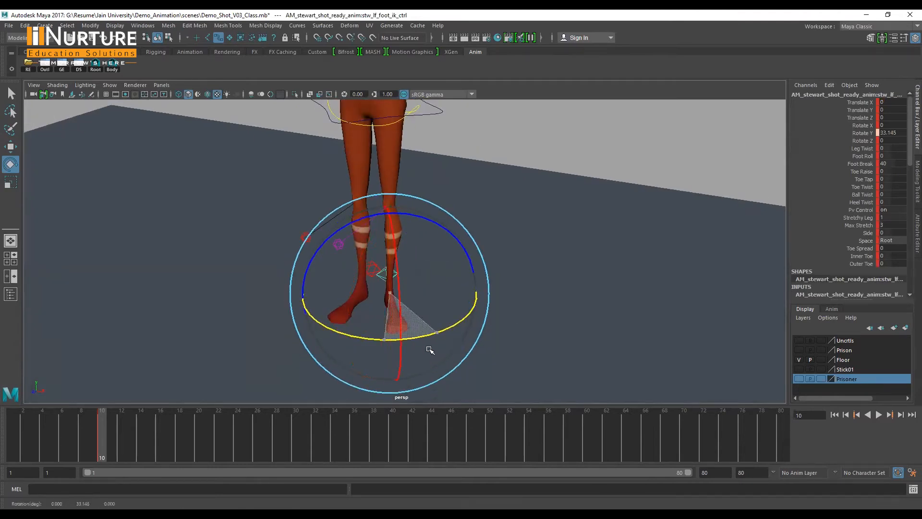
# Move the left foot IK control to about 1.5 in X and about -12.5 in Z.
pyautogui.press('w')
pyautogui.keyDown('alt'); pyautogui.moveTo(361, 293); pyautogui.dragTo(408, 247); pyautogui.keyUp('alt')
pyautogui.keyDown('alt'); pyautogui.moveTo(402, 280); pyautogui.dragTo(367, 244); pyautogui.keyUp('alt')
pyautogui.keyDown('alt'); pyautogui.moveTo(367, 244); pyautogui.dragTo(399, 291, button='middle'); pyautogui.keyUp('alt')
# Move the right foot IK control sideways to about -5.7 in X and turn the foot outward.
pyautogui.click(400, 292)
pyautogui.moveTo(457, 308)
pyautogui.keyDown('alt'); pyautogui.mouseDown()
pyautogui.moveTo(479, 306)
pyautogui.moveTo(463, 305)
pyautogui.mouseUp(); pyautogui.keyUp('alt')
pyautogui.press('s')
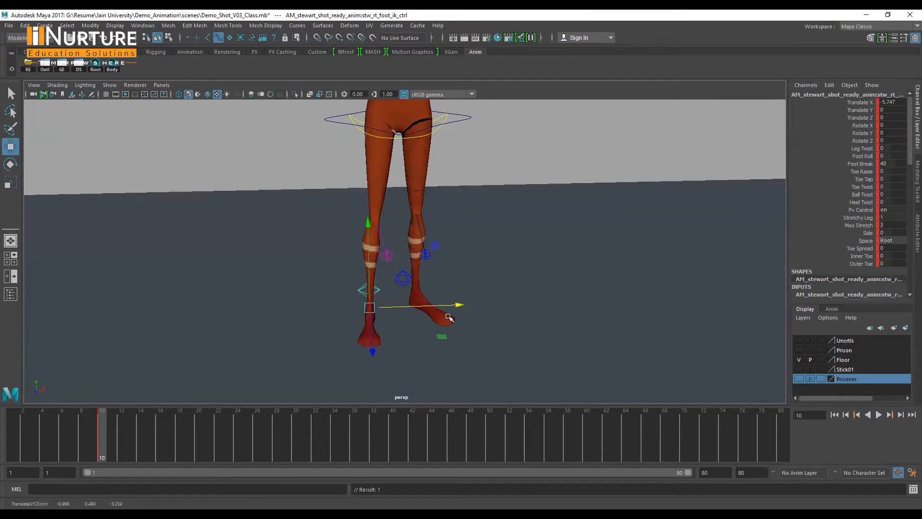
pyautogui.press('e')
pyautogui.moveTo(435, 338); pyautogui.dragTo(512, 155)
# Move the left foot IK control further back to about -17.9 in Z.
pyautogui.click(411, 313)
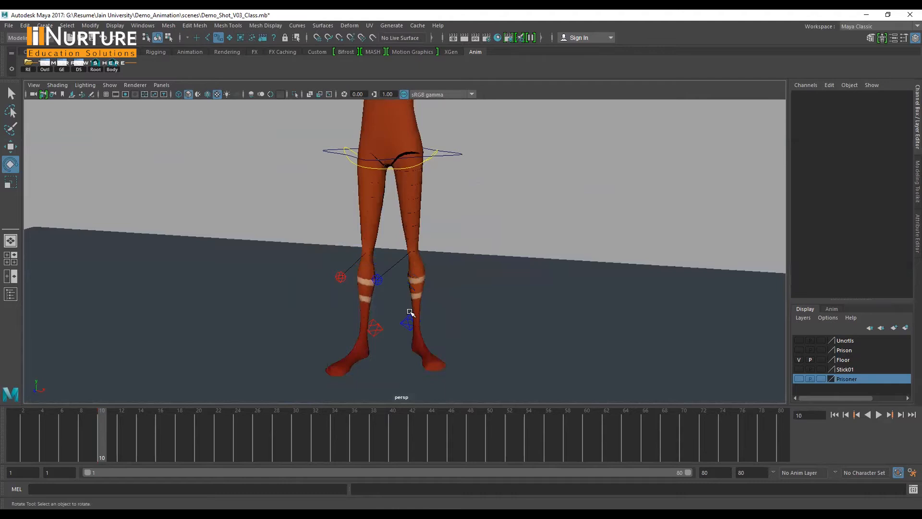
pyautogui.click(410, 316)
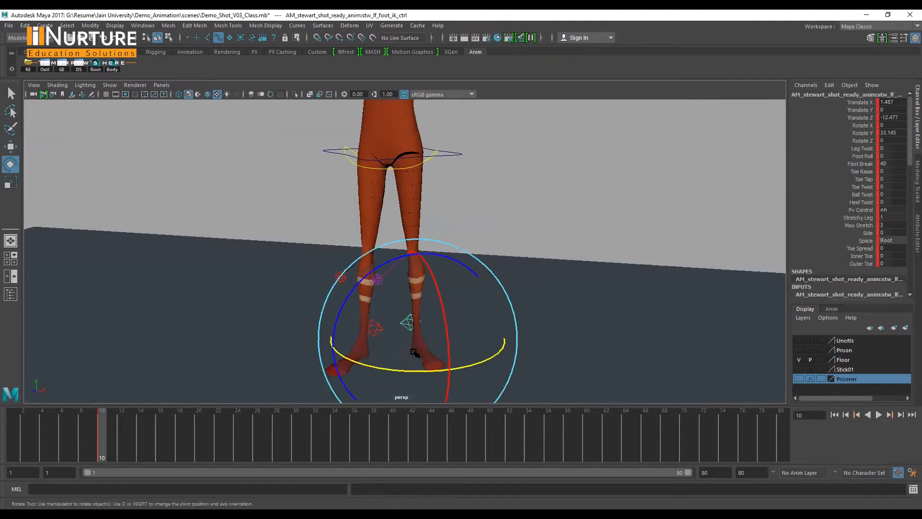
pyautogui.press('w')
pyautogui.keyDown('alt'); pyautogui.moveTo(407, 315); pyautogui.dragTo(413, 292, button='middle'); pyautogui.keyUp('alt')
pyautogui.keyDown('alt'); pyautogui.moveTo(410, 344); pyautogui.dragTo(411, 328); pyautogui.keyUp('alt')
pyautogui.keyDown('alt'); pyautogui.moveTo(402, 237); pyautogui.dragTo(362, 262, button='middle'); pyautogui.keyUp('alt')
pyautogui.keyDown('alt'); pyautogui.moveTo(362, 262); pyautogui.dragTo(388, 184); pyautogui.keyUp('alt')
pyautogui.keyDown('alt'); pyautogui.moveTo(380, 230); pyautogui.dragTo(376, 252, button='middle'); pyautogui.keyUp('alt')
pyautogui.keyDown('alt'); pyautogui.moveTo(426, 272); pyautogui.dragTo(379, 280); pyautogui.keyUp('alt')
pyautogui.keyDown('alt'); pyautogui.moveTo(391, 347); pyautogui.dragTo(409, 274, button='middle'); pyautogui.keyUp('alt')
pyautogui.keyDown('alt'); pyautogui.moveTo(409, 273); pyautogui.dragTo(432, 247); pyautogui.keyUp('alt')
pyautogui.keyDown('alt'); pyautogui.moveTo(384, 269); pyautogui.dragTo(405, 271, button='right'); pyautogui.keyUp('alt')
pyautogui.keyDown('alt'); pyautogui.moveTo(405, 272); pyautogui.dragTo(419, 290, button='middle'); pyautogui.keyUp('alt')
pyautogui.keyDown('alt'); pyautogui.moveTo(398, 272); pyautogui.dragTo(397, 280); pyautogui.keyUp('alt')
pyautogui.keyDown('alt'); pyautogui.moveTo(398, 280); pyautogui.dragTo(422, 280, button='right'); pyautogui.keyUp('alt')
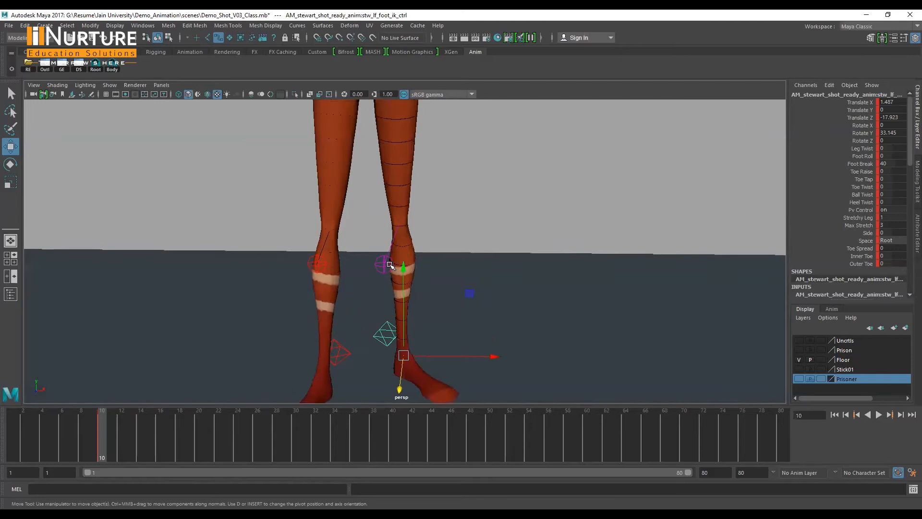
# Move the right knee pole vector control sideways to about -3.4 in X.
pyautogui.click(384, 264)
pyautogui.keyDown('alt'); pyautogui.moveTo(416, 272); pyautogui.dragTo(453, 264); pyautogui.keyUp('alt')
pyautogui.click(329, 267)
pyautogui.moveTo(382, 267); pyautogui.dragTo(359, 246)
# Examine the legs, knees and foot placement from the front, from close up and at full-body distance.
pyautogui.keyDown('alt'); pyautogui.moveTo(354, 238); pyautogui.dragTo(327, 250, button='right'); pyautogui.keyUp('alt')
pyautogui.keyDown('alt'); pyautogui.moveTo(360, 252); pyautogui.dragTo(364, 277, button='middle'); pyautogui.keyUp('alt')
pyautogui.keyDown('alt'); pyautogui.moveTo(364, 277); pyautogui.dragTo(369, 299); pyautogui.keyUp('alt')
pyautogui.keyDown('alt'); pyautogui.moveTo(377, 222); pyautogui.dragTo(376, 259, button='right'); pyautogui.keyUp('alt')
pyautogui.keyDown('alt'); pyautogui.moveTo(375, 259); pyautogui.dragTo(379, 253, button='middle'); pyautogui.keyUp('alt')
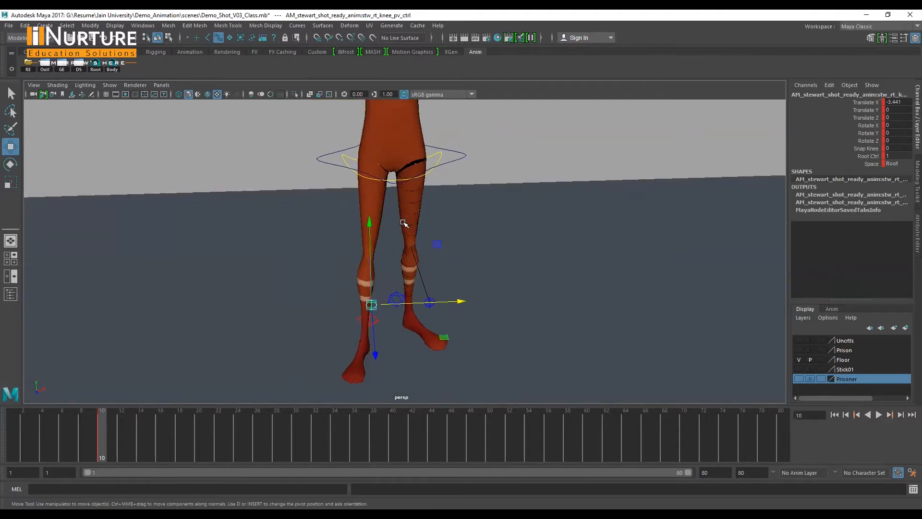
pyautogui.keyDown('alt'); pyautogui.moveTo(393, 238); pyautogui.dragTo(395, 250, button='right'); pyautogui.keyUp('alt')
pyautogui.keyDown('alt'); pyautogui.moveTo(399, 276); pyautogui.dragTo(409, 282, button='middle'); pyautogui.keyUp('alt')
pyautogui.keyDown('alt'); pyautogui.moveTo(410, 282); pyautogui.dragTo(400, 291); pyautogui.keyUp('alt')
pyautogui.keyDown('alt'); pyautogui.moveTo(409, 215); pyautogui.dragTo(409, 256, button='middle'); pyautogui.keyUp('alt')
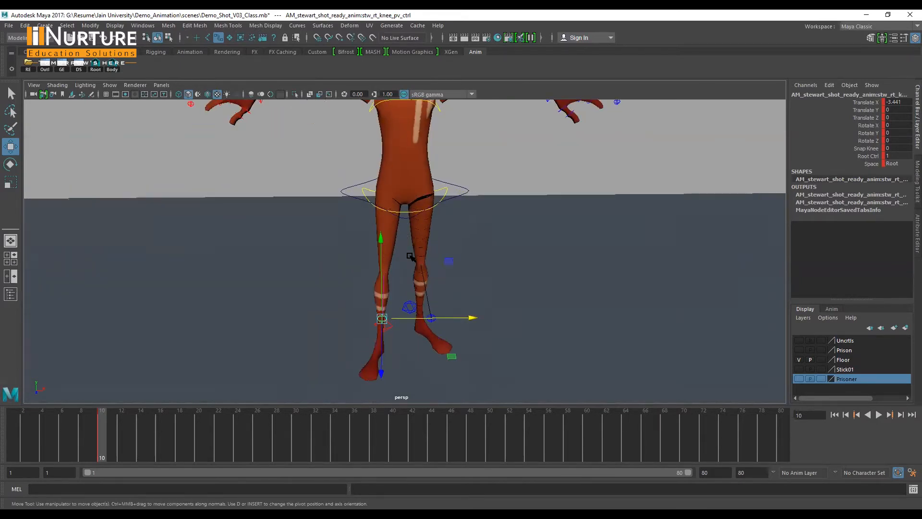
pyautogui.keyDown('alt'); pyautogui.moveTo(419, 260); pyautogui.dragTo(411, 270, button='right'); pyautogui.keyUp('alt')
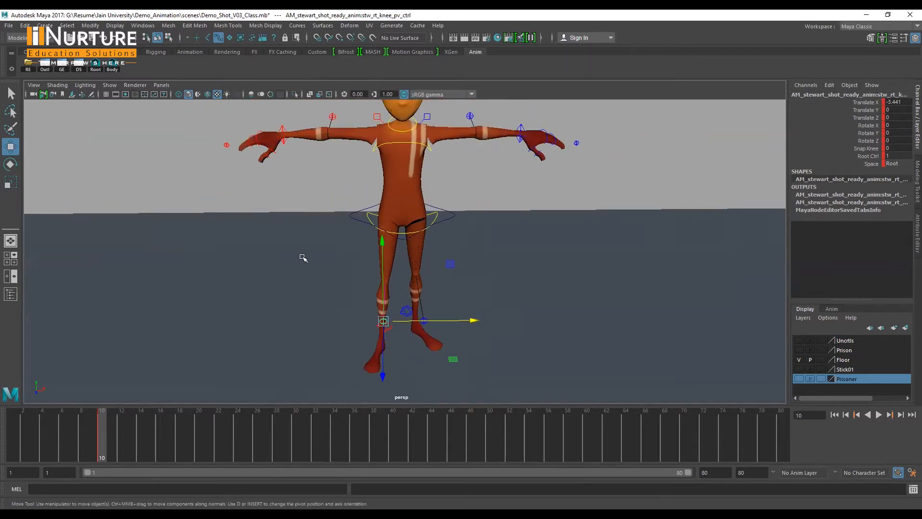
# Move the right knee pole vector control to about -4.3 in X and raise it to about 7.9 in Y.
pyautogui.keyDown('alt'); pyautogui.moveTo(309, 267); pyautogui.dragTo(390, 250); pyautogui.keyUp('alt')
pyautogui.scroll(2, 384, 303)
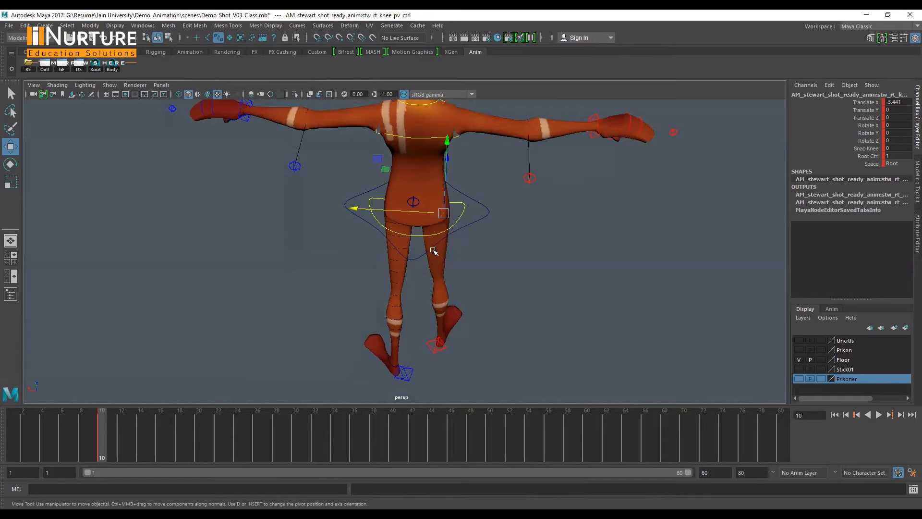
pyautogui.keyDown('alt'); pyautogui.moveTo(504, 253); pyautogui.dragTo(414, 339); pyautogui.keyUp('alt')
pyautogui.moveTo(358, 314); pyautogui.dragTo(358, 295)
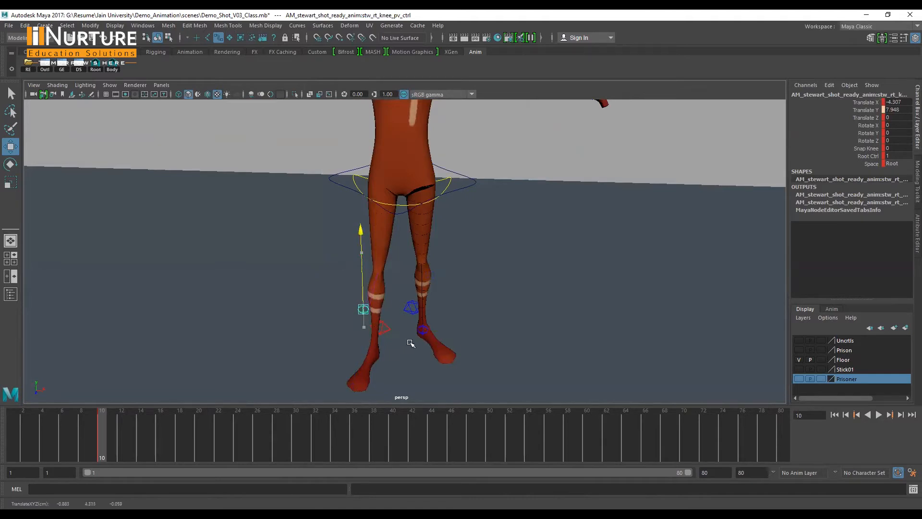
# Move the left foot IK control further back to about -19.3 in Z.
pyautogui.moveTo(392, 267)
pyautogui.keyDown('alt'); pyautogui.mouseDown()
pyautogui.moveTo(394, 231)
pyautogui.moveTo(401, 274)
pyautogui.mouseUp(); pyautogui.keyUp('alt')
pyautogui.click(405, 275)
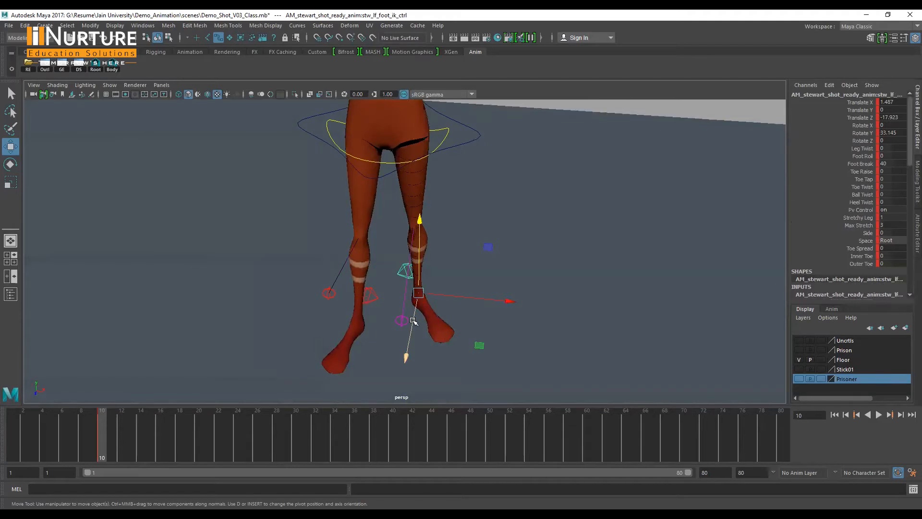
pyautogui.keyDown('alt'); pyautogui.moveTo(439, 243); pyautogui.dragTo(409, 300); pyautogui.keyUp('alt')
pyautogui.keyDown('alt'); pyautogui.moveTo(330, 302); pyautogui.dragTo(365, 298); pyautogui.keyUp('alt')
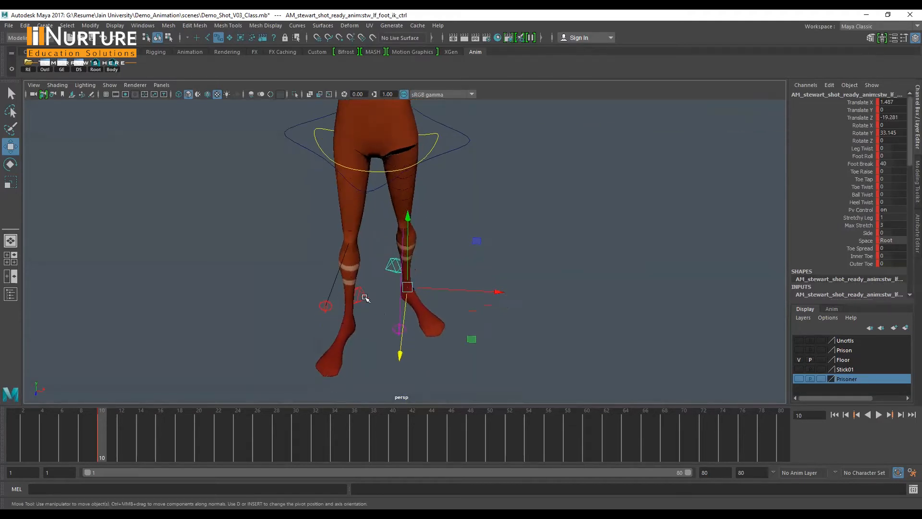
# Select the COG control together with both arm IK controls and both elbow pole vector controls.
pyautogui.click(364, 294)
pyautogui.keyDown('alt'); pyautogui.moveTo(433, 246); pyautogui.dragTo(394, 250); pyautogui.keyUp('alt')
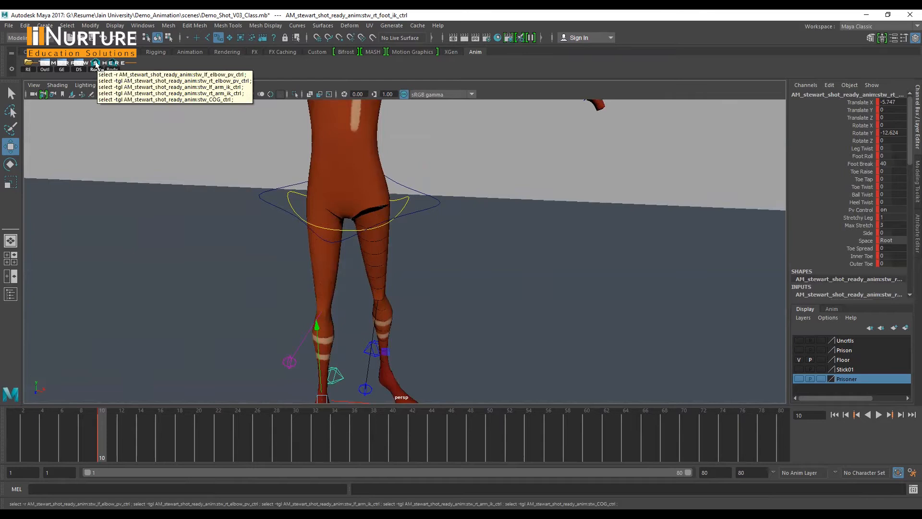
pyautogui.click(354, 224)
# Try to move the COG and arm controls forward along Z in the perspective view, and undo the move.
pyautogui.scroll(-3, 377, 250)
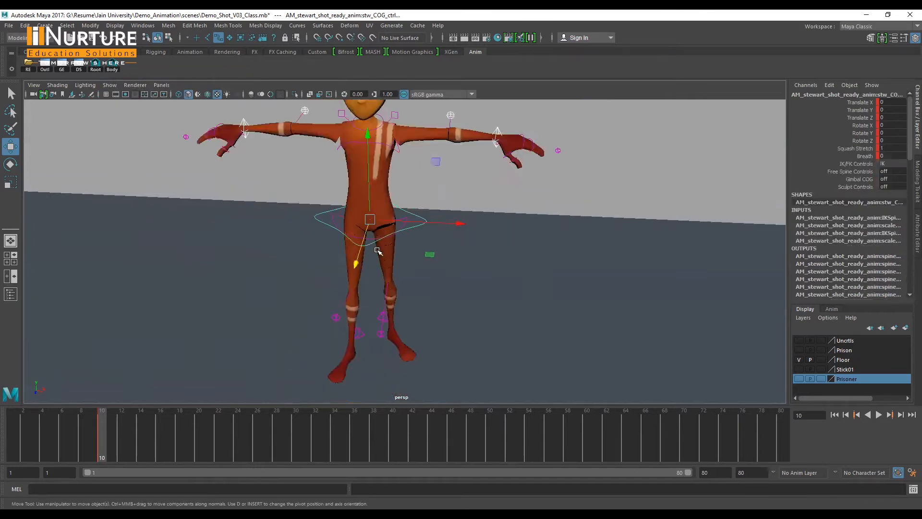
pyautogui.scroll(3, 378, 250)
pyautogui.keyDown('alt'); pyautogui.moveTo(365, 240); pyautogui.dragTo(270, 154); pyautogui.keyUp('alt')
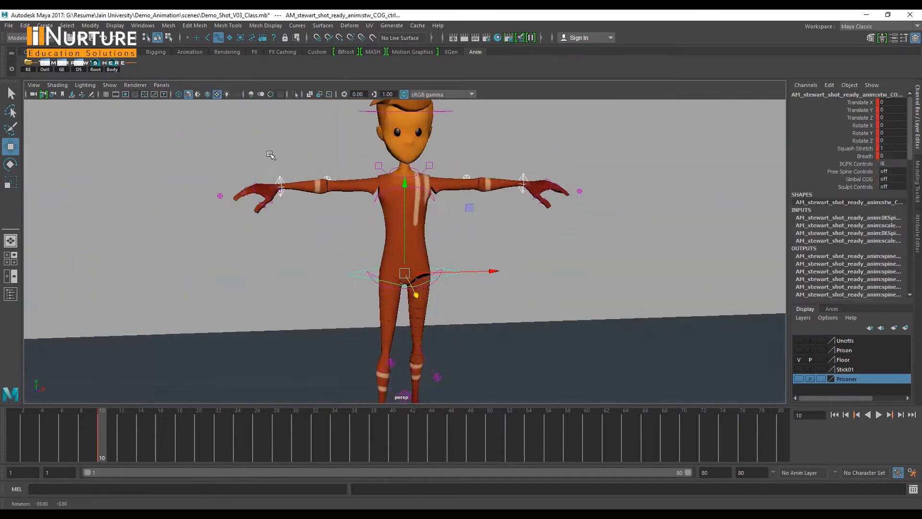
pyautogui.keyDown('alt'); pyautogui.moveTo(438, 273); pyautogui.dragTo(292, 283); pyautogui.keyUp('alt')
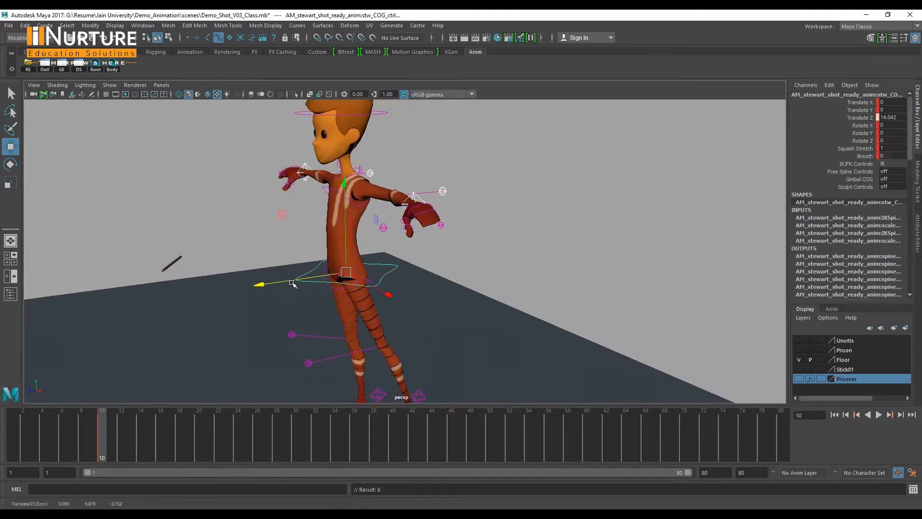
pyautogui.hotkey('ctrl', 'z')
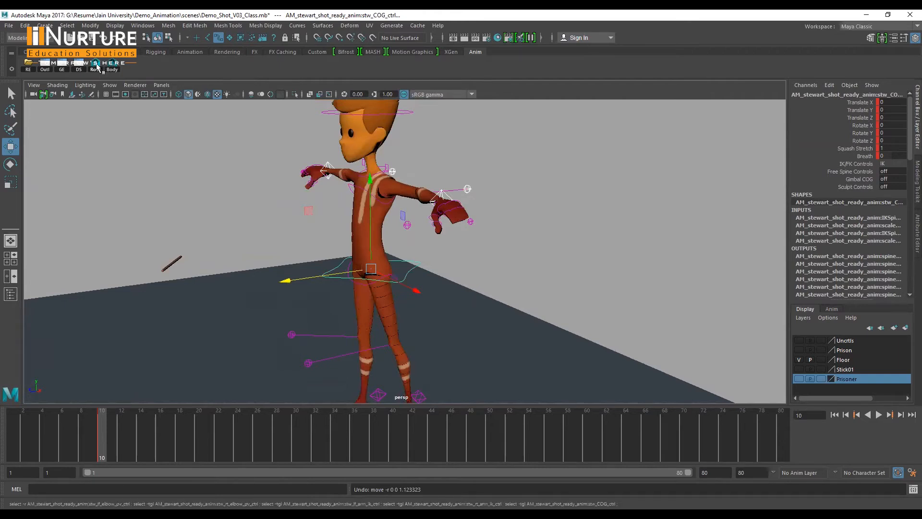
# In the right side view, move the COG and arm controls back to about -10.8 in Z and key them.
pyautogui.keyDown('alt'); pyautogui.moveTo(419, 308); pyautogui.dragTo(474, 280, button='middle'); pyautogui.keyUp('alt')
pyautogui.keyDown('alt'); pyautogui.moveTo(474, 280); pyautogui.dragTo(500, 213); pyautogui.keyUp('alt')
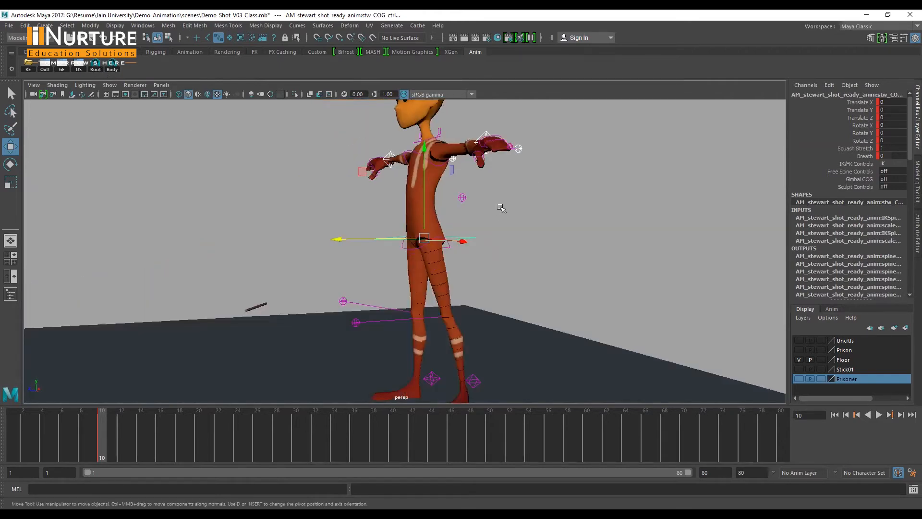
pyautogui.press('space')
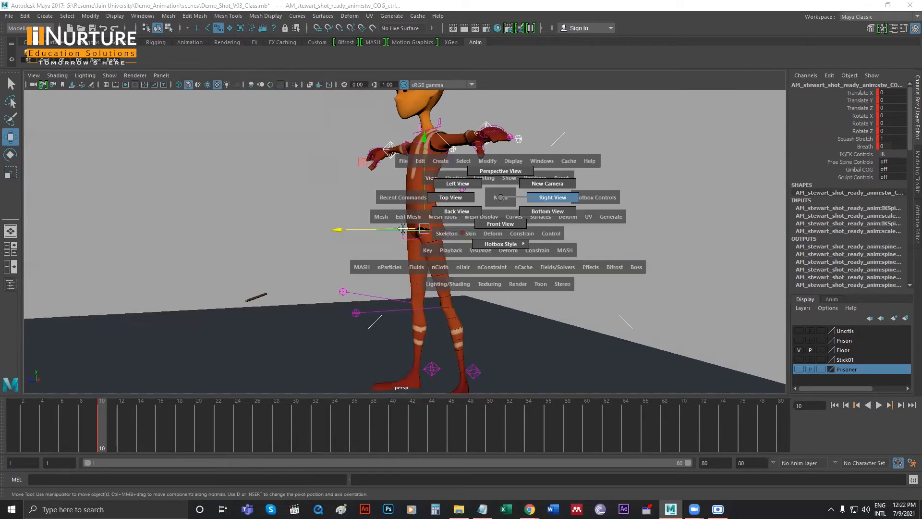
pyautogui.moveTo(320, 247)
pyautogui.mouseDown()
pyautogui.moveTo(296, 234)
pyautogui.moveTo(310, 232)
pyautogui.mouseUp()
pyautogui.press('s')
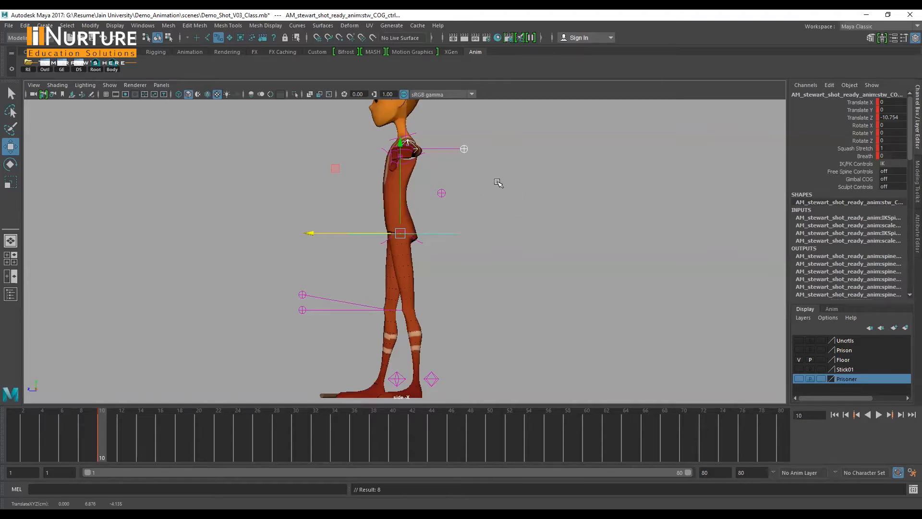
# In the front view, shift the COG and arm controls sideways to about 2.5 in X.
pyautogui.press('space')
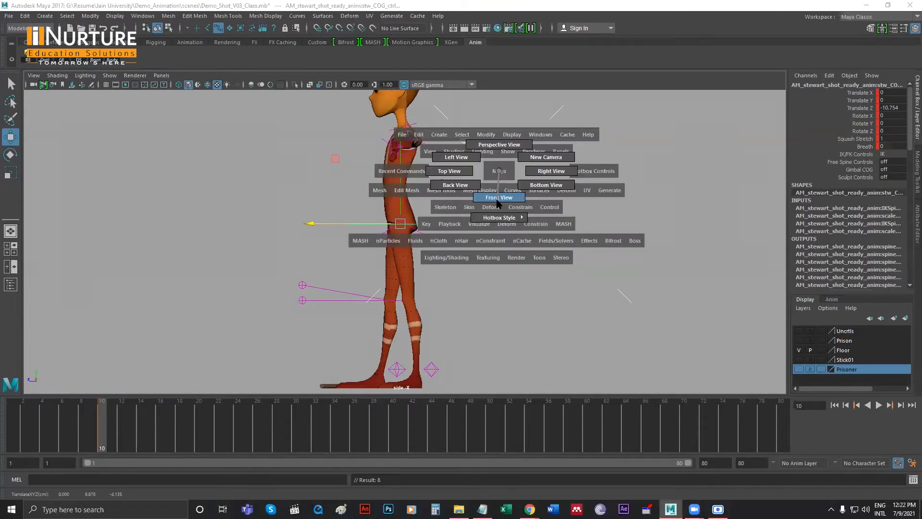
pyautogui.moveTo(420, 238); pyautogui.dragTo(403, 305)
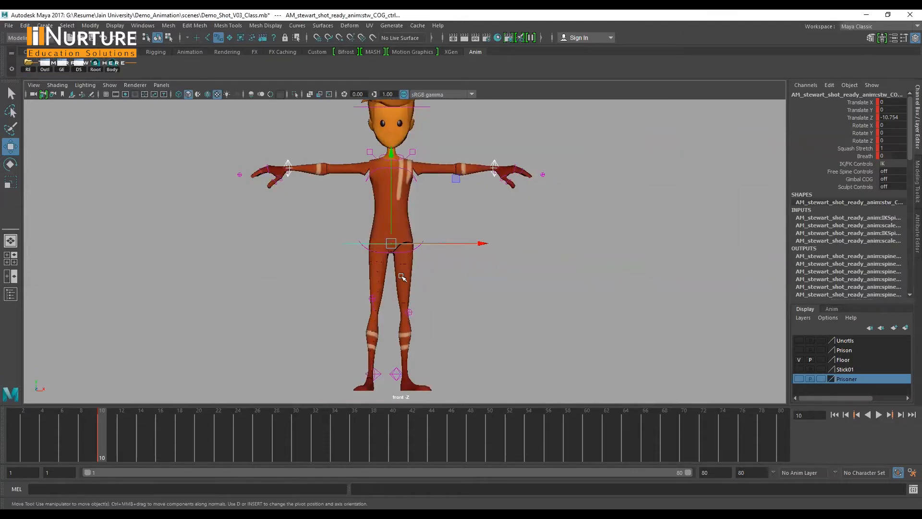
pyautogui.click(421, 243)
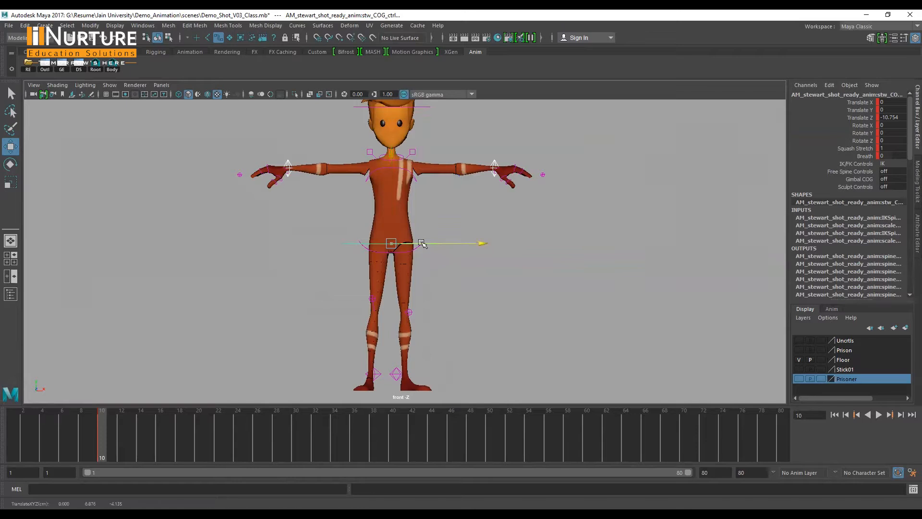
pyautogui.moveTo(422, 244); pyautogui.dragTo(431, 246)
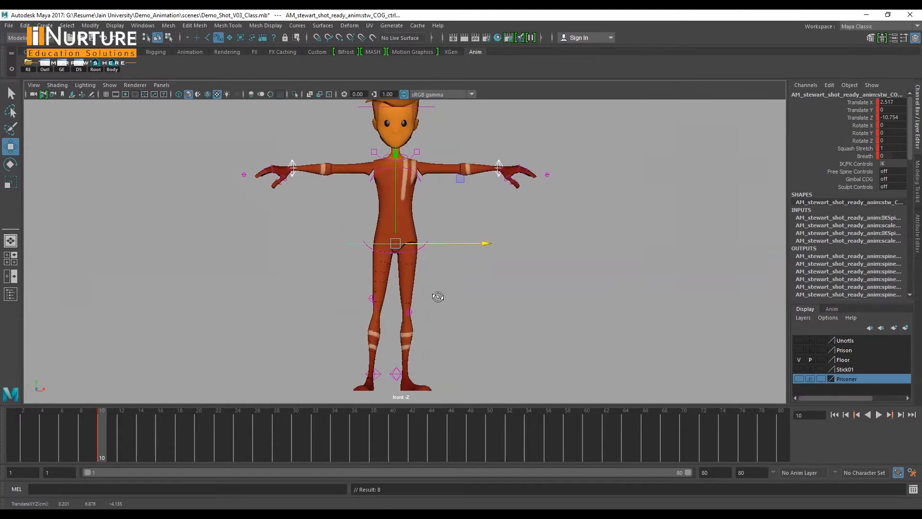
# Rotate the spine IK hip control to about 4.6 degrees in Y.
pyautogui.keyDown('alt'); pyautogui.moveTo(358, 214); pyautogui.dragTo(424, 229); pyautogui.keyUp('alt')
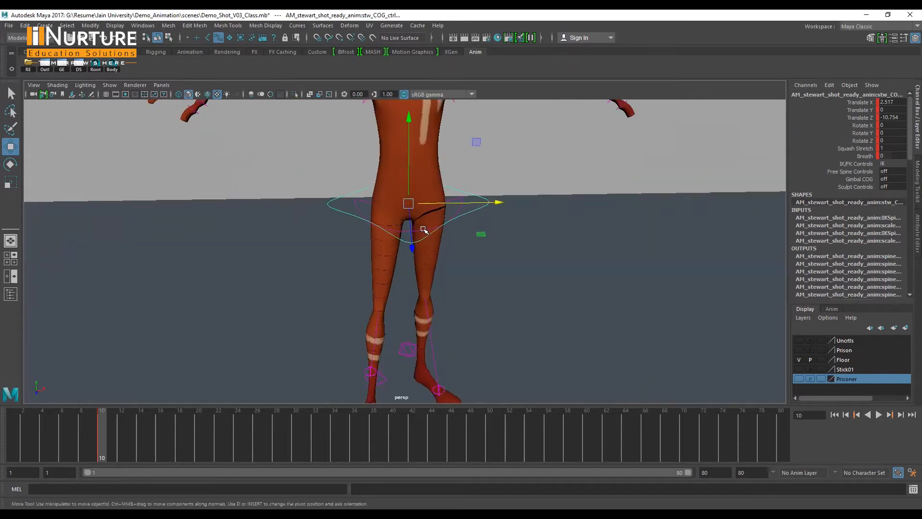
pyautogui.click(403, 231)
pyautogui.keyDown('alt'); pyautogui.moveTo(477, 255); pyautogui.dragTo(453, 263, button='middle'); pyautogui.keyUp('alt')
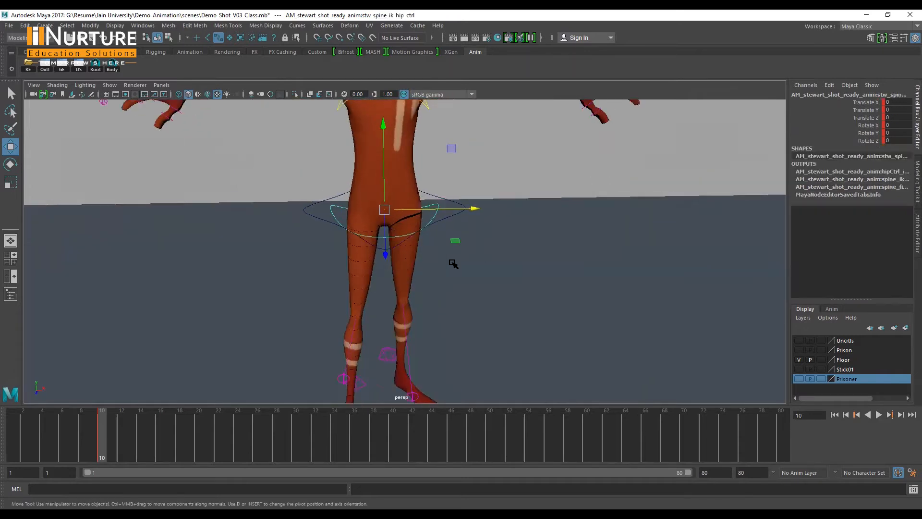
pyautogui.press('e')
pyautogui.keyDown('alt'); pyautogui.moveTo(383, 208); pyautogui.dragTo(383, 222, button='middle'); pyautogui.keyUp('alt')
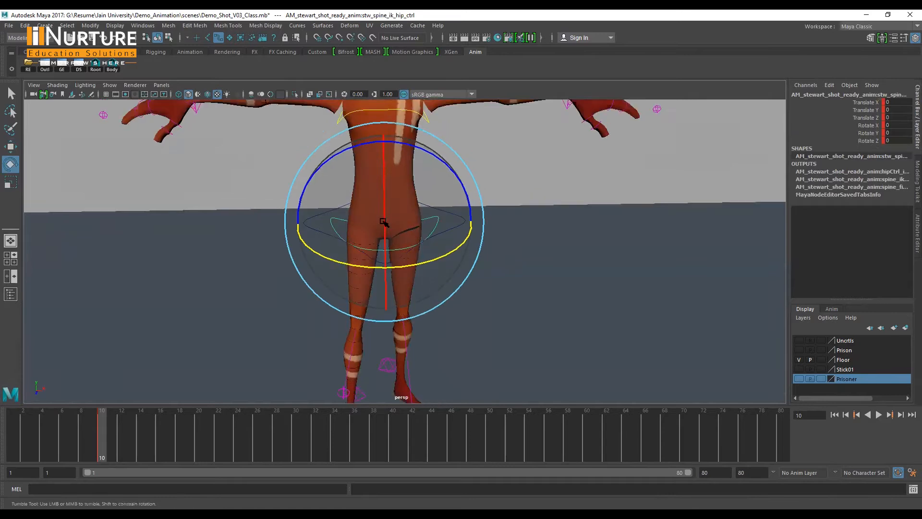
pyautogui.keyDown('alt'); pyautogui.moveTo(383, 222); pyautogui.dragTo(374, 232); pyautogui.keyUp('alt')
pyautogui.scroll(2, 435, 264)
pyautogui.moveTo(436, 256); pyautogui.dragTo(436, 256)
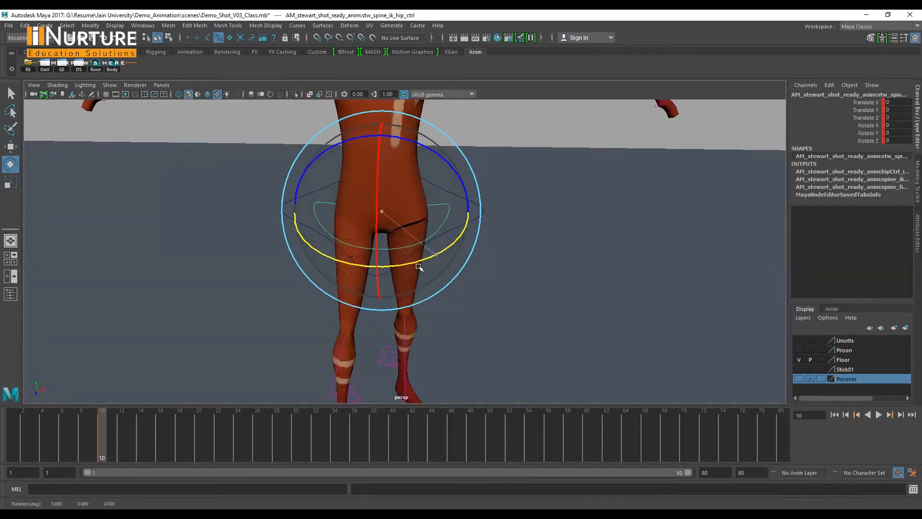
pyautogui.keyDown('alt'); pyautogui.moveTo(366, 376); pyautogui.dragTo(369, 312, button='middle'); pyautogui.keyUp('alt')
pyautogui.keyDown('alt'); pyautogui.moveTo(369, 313); pyautogui.dragTo(347, 349); pyautogui.keyUp('alt')
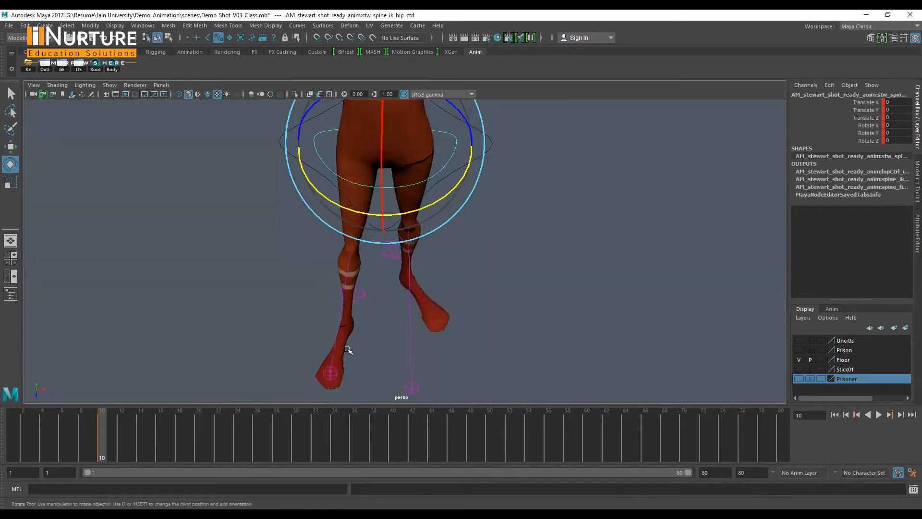
pyautogui.moveTo(398, 213); pyautogui.dragTo(458, 207)
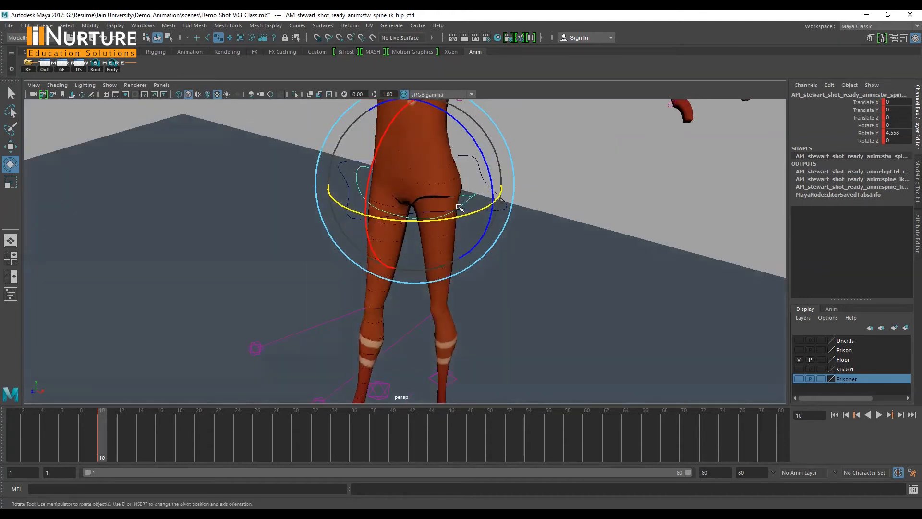
# Tilt the spine IK hip control to about 1.3 degrees in Z.
pyautogui.keyDown('alt'); pyautogui.moveTo(455, 297); pyautogui.dragTo(424, 310); pyautogui.keyUp('alt')
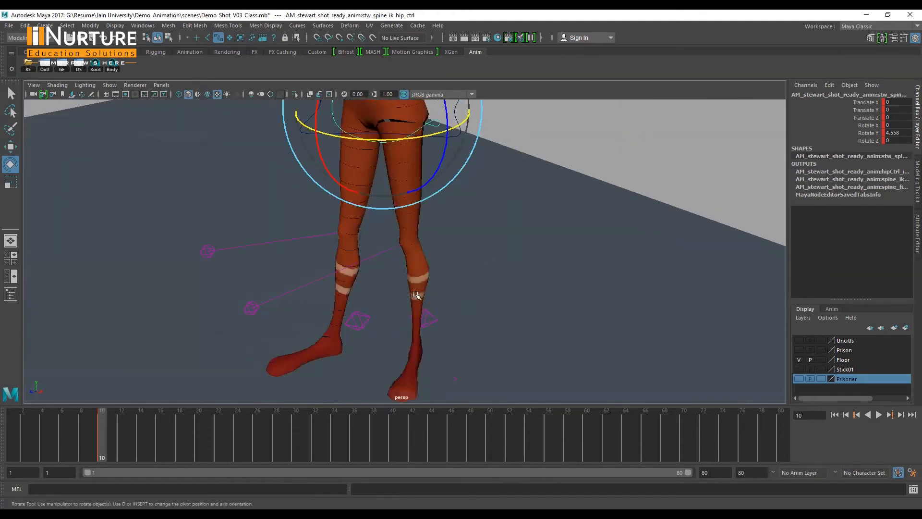
pyautogui.keyDown('alt'); pyautogui.moveTo(449, 216); pyautogui.dragTo(445, 308, button='middle'); pyautogui.keyUp('alt')
pyautogui.keyDown('alt'); pyautogui.moveTo(435, 238); pyautogui.dragTo(379, 284); pyautogui.keyUp('alt')
pyautogui.scroll(-1, 377, 236)
pyautogui.scroll(1, 378, 284)
pyautogui.keyDown('alt'); pyautogui.moveTo(378, 284); pyautogui.dragTo(377, 244, button='middle'); pyautogui.keyUp('alt')
pyautogui.keyDown('alt'); pyautogui.moveTo(378, 244); pyautogui.dragTo(377, 259); pyautogui.keyUp('alt')
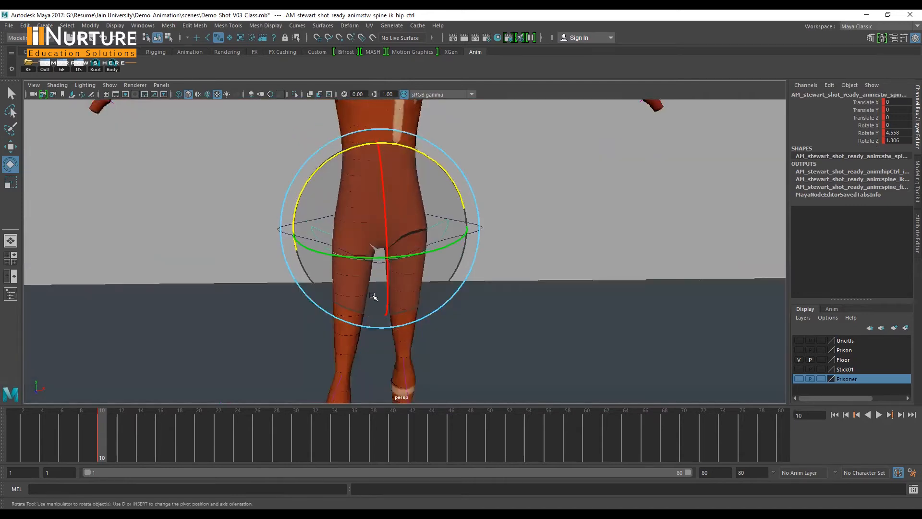
# Tilt the spine IK shoulder control to about -3.1 degrees in Z, opposite to the hips.
pyautogui.keyDown('alt'); pyautogui.moveTo(405, 126); pyautogui.dragTo(399, 181, button='middle'); pyautogui.keyUp('alt')
pyautogui.keyDown('alt'); pyautogui.moveTo(462, 235); pyautogui.dragTo(472, 254, button='middle'); pyautogui.keyUp('alt')
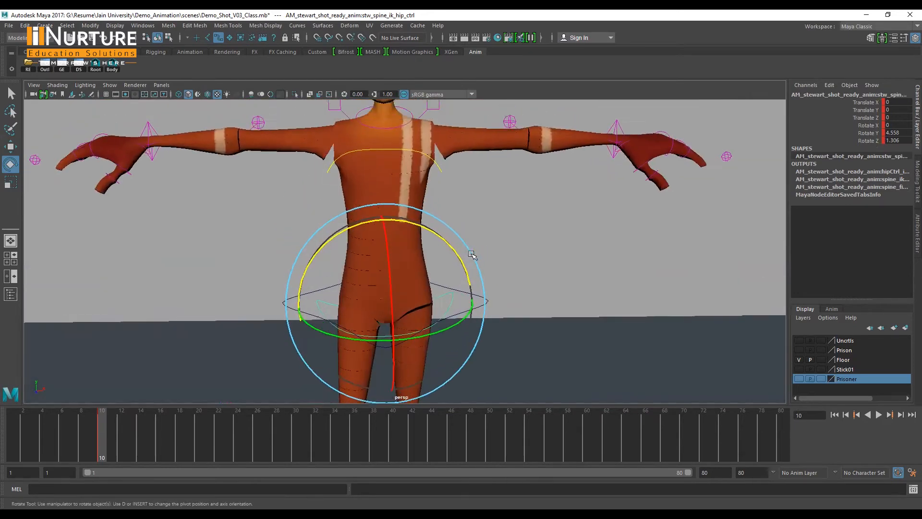
pyautogui.click(419, 151)
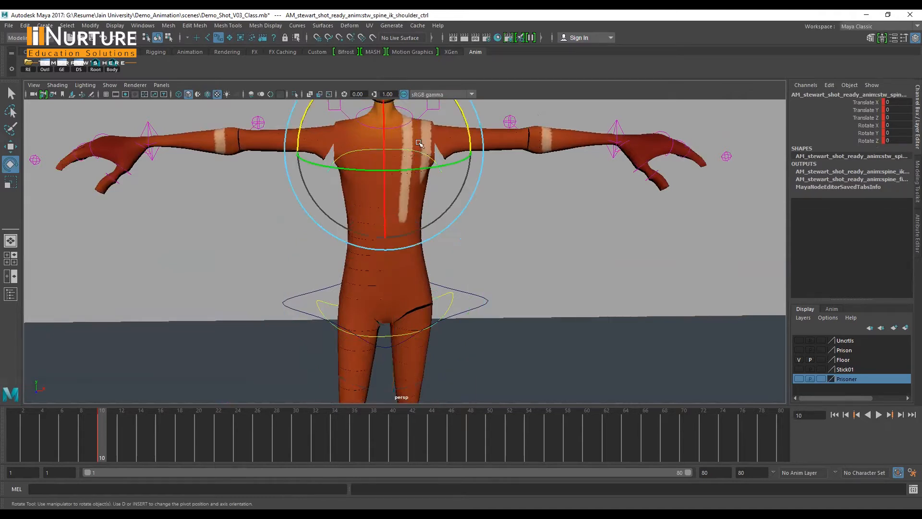
pyautogui.keyDown('alt'); pyautogui.moveTo(445, 153); pyautogui.dragTo(446, 195, button='middle'); pyautogui.keyUp('alt')
pyautogui.moveTo(460, 156); pyautogui.dragTo(464, 163)
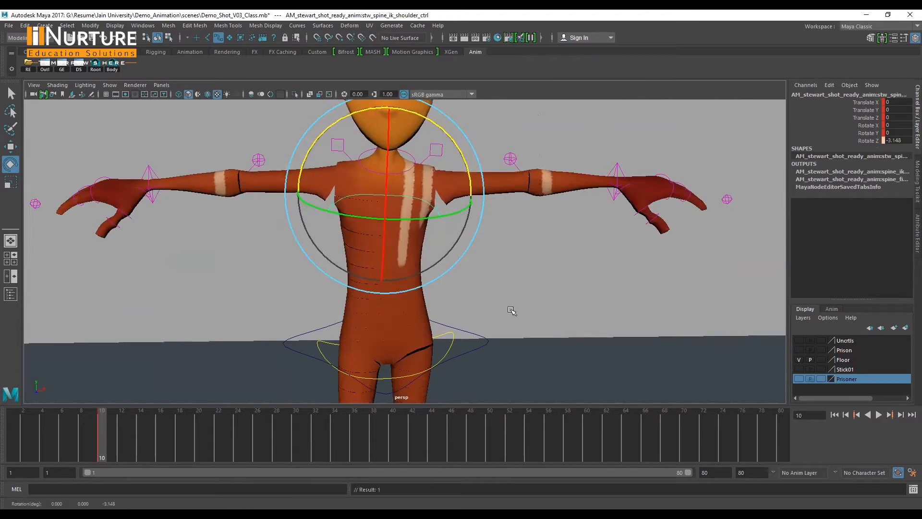
pyautogui.keyDown('alt'); pyautogui.moveTo(432, 301); pyautogui.dragTo(458, 293); pyautogui.keyUp('alt')
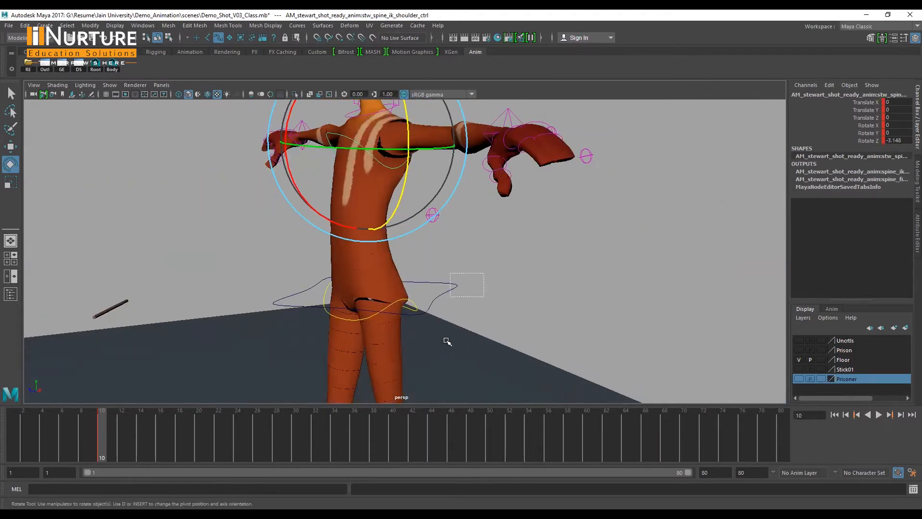
# Select the COG control, show the Prison layer and check the prisoner behind the bars through camera1.
pyautogui.click(414, 313)
pyautogui.keyDown('alt'); pyautogui.moveTo(414, 313); pyautogui.dragTo(489, 335); pyautogui.keyUp('alt')
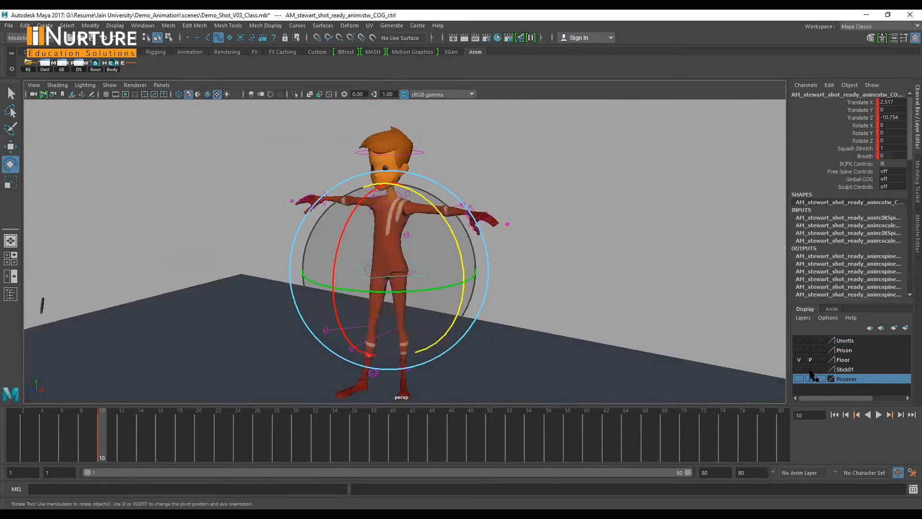
pyautogui.moveTo(798, 350); pyautogui.dragTo(798, 360)
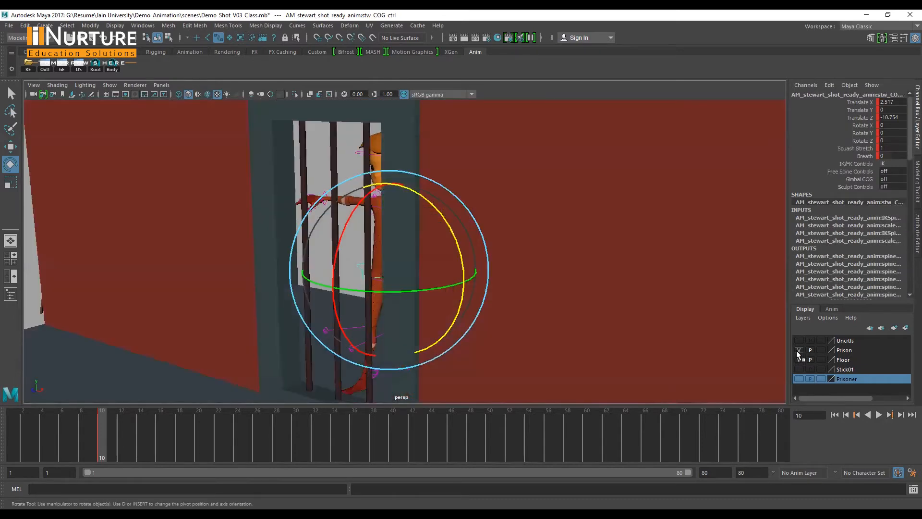
pyautogui.keyDown('alt'); pyautogui.moveTo(355, 273); pyautogui.dragTo(374, 296); pyautogui.keyUp('alt')
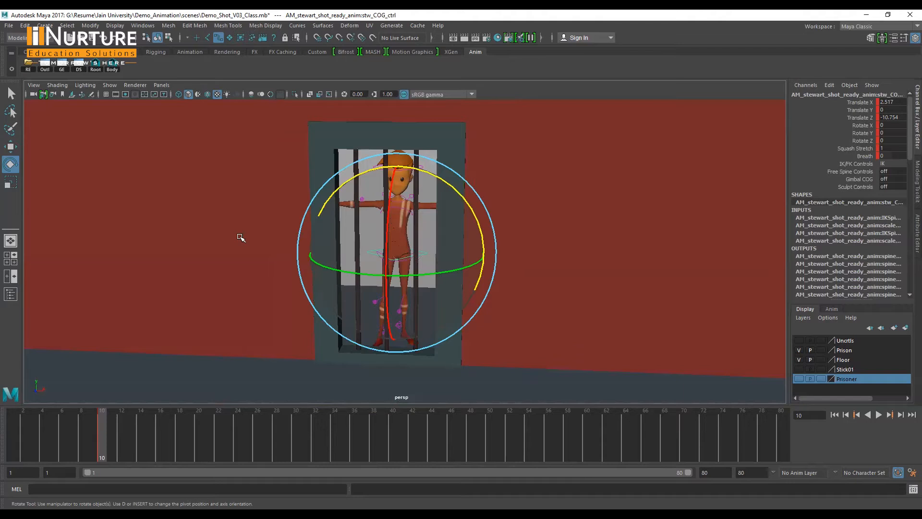
pyautogui.press('space')
pyautogui.press('space')
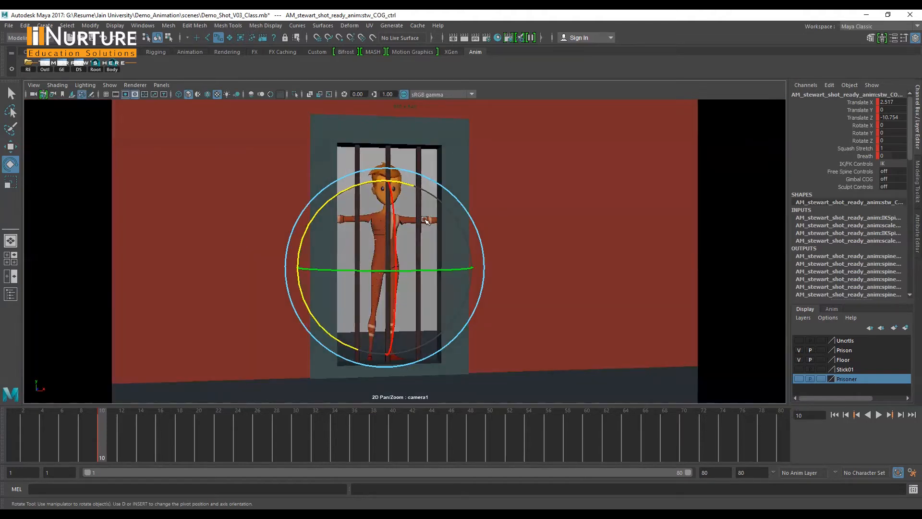
# Select the COG together with the arm root controls and hide the Prison layer to expose the prisoner from the side.
pyautogui.press('space')
pyautogui.press('space')
pyautogui.keyDown('alt'); pyautogui.moveTo(433, 300); pyautogui.dragTo(319, 301); pyautogui.keyUp('alt')
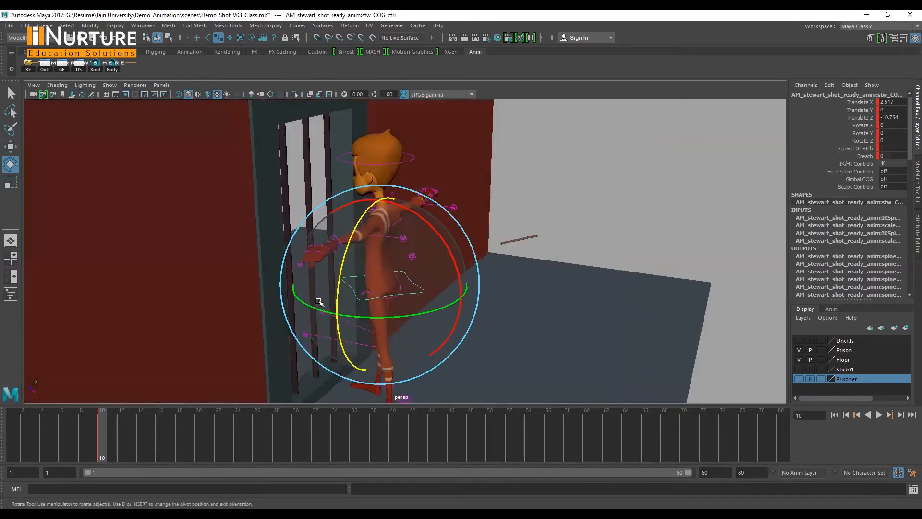
pyautogui.keyDown('alt'); pyautogui.moveTo(368, 250); pyautogui.dragTo(392, 255); pyautogui.keyUp('alt')
pyautogui.click(96, 65)
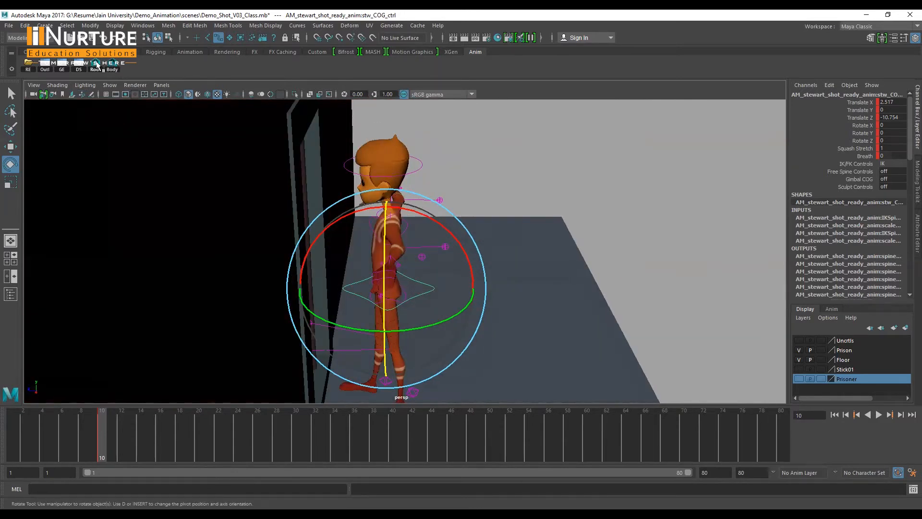
pyautogui.press('w')
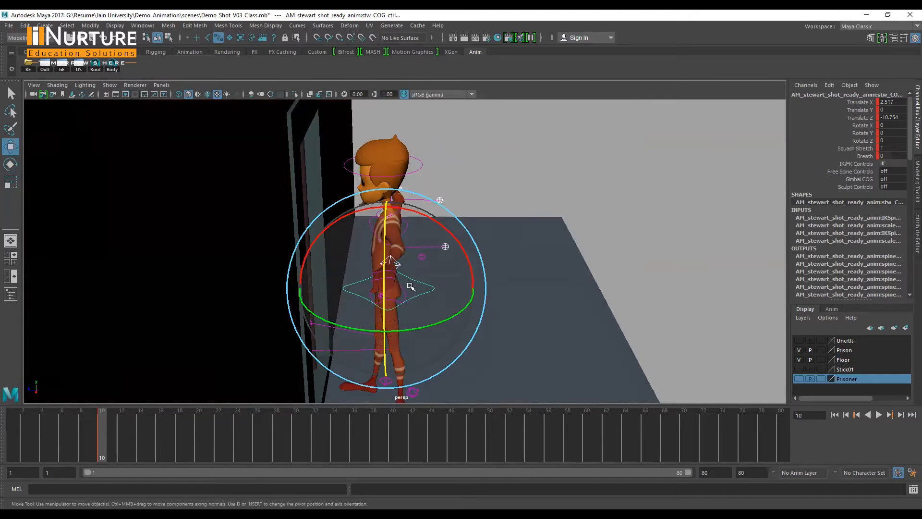
pyautogui.click(409, 284)
pyautogui.keyDown('alt'); pyautogui.moveTo(390, 284); pyautogui.dragTo(402, 264, button='middle'); pyautogui.keyUp('alt')
pyautogui.keyDown('alt'); pyautogui.moveTo(401, 264); pyautogui.dragTo(422, 259); pyautogui.keyUp('alt')
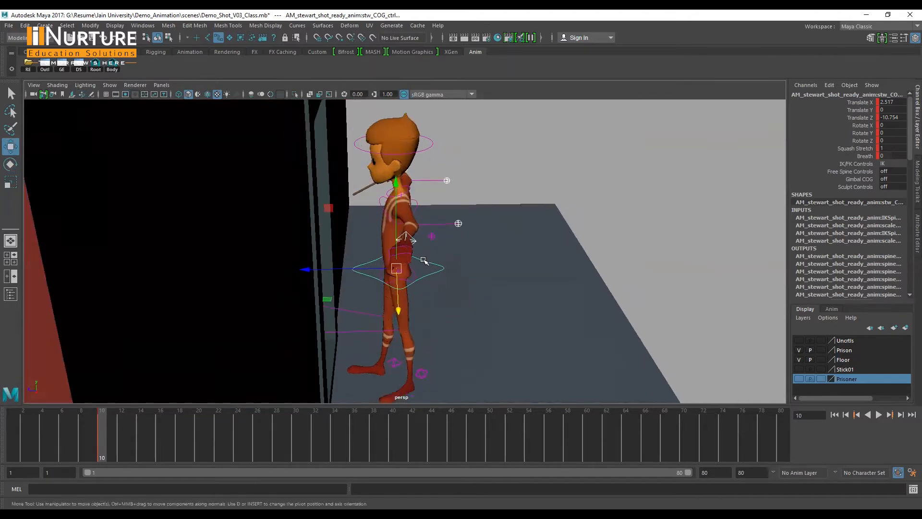
pyautogui.keyDown('alt'); pyautogui.moveTo(422, 260); pyautogui.dragTo(395, 251, button='middle'); pyautogui.keyUp('alt')
pyautogui.keyDown('alt'); pyautogui.moveTo(392, 292); pyautogui.dragTo(384, 266); pyautogui.keyUp('alt')
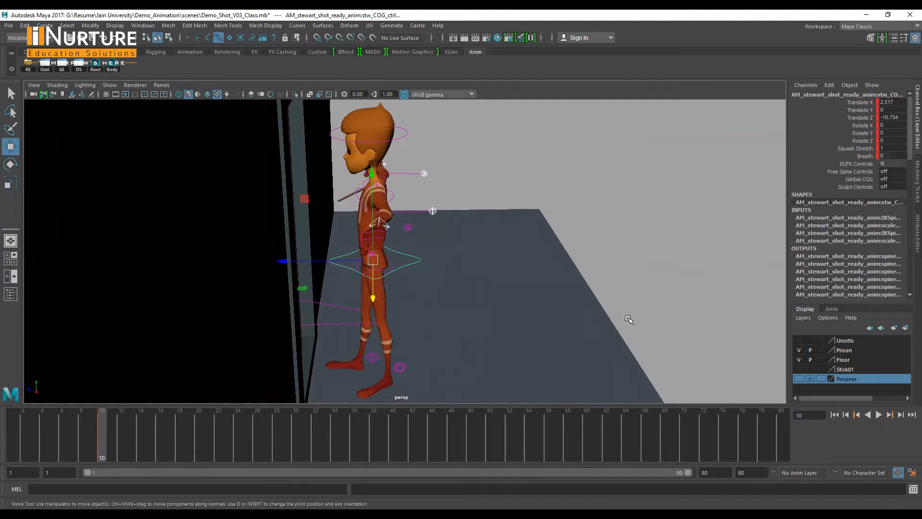
pyautogui.click(800, 350)
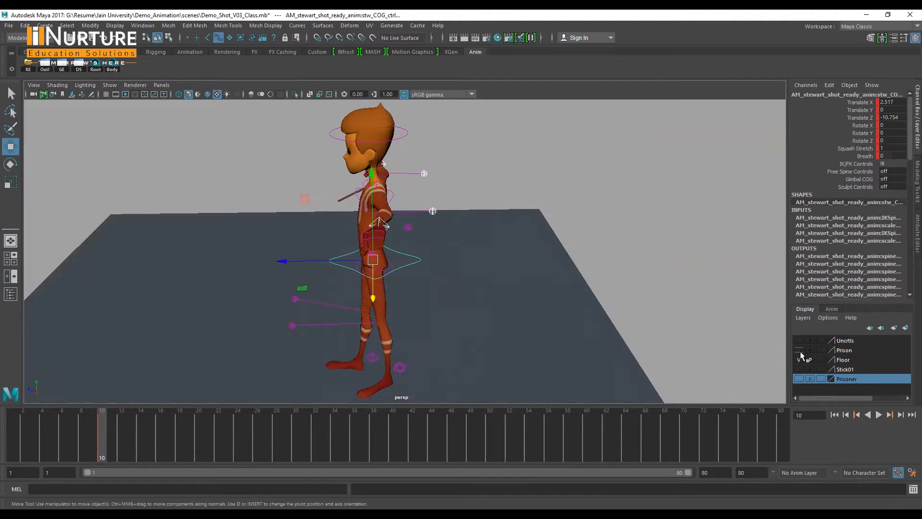
# Rotate the right clavicle control to about 3.6 degrees in Z in the front view and set a key at frame 10.
pyautogui.press('[')
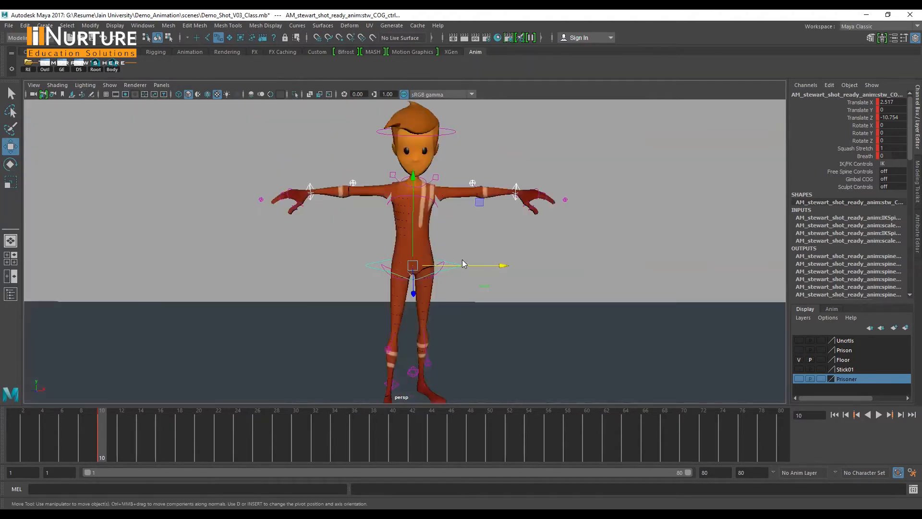
pyautogui.press('space')
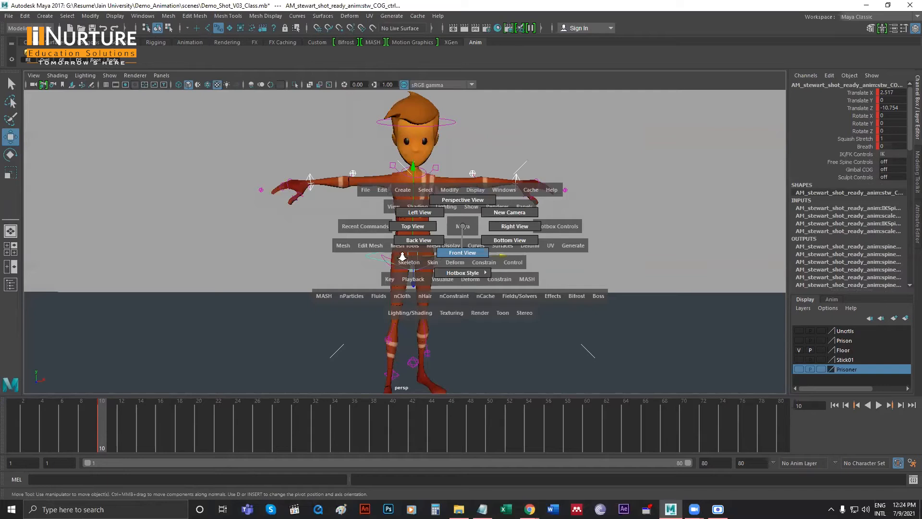
pyautogui.moveTo(402, 257); pyautogui.dragTo(402, 257)
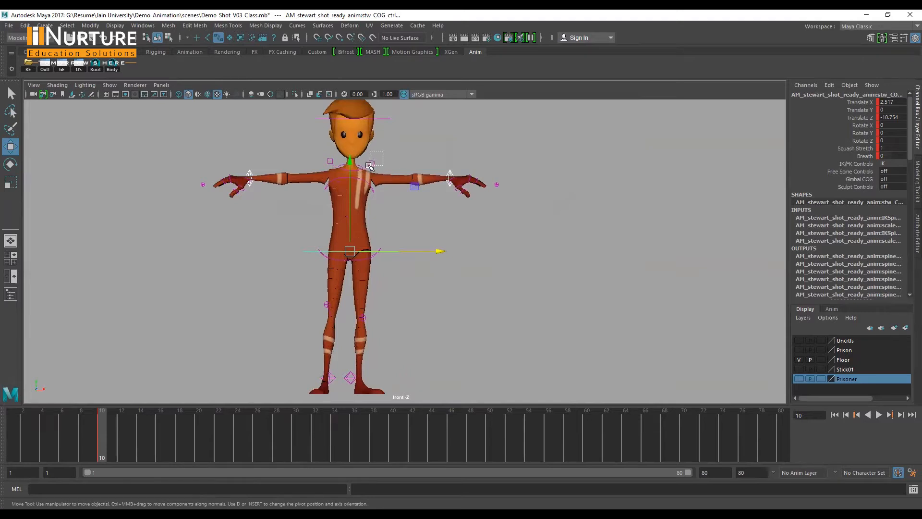
pyautogui.click(333, 163)
pyautogui.click(349, 178)
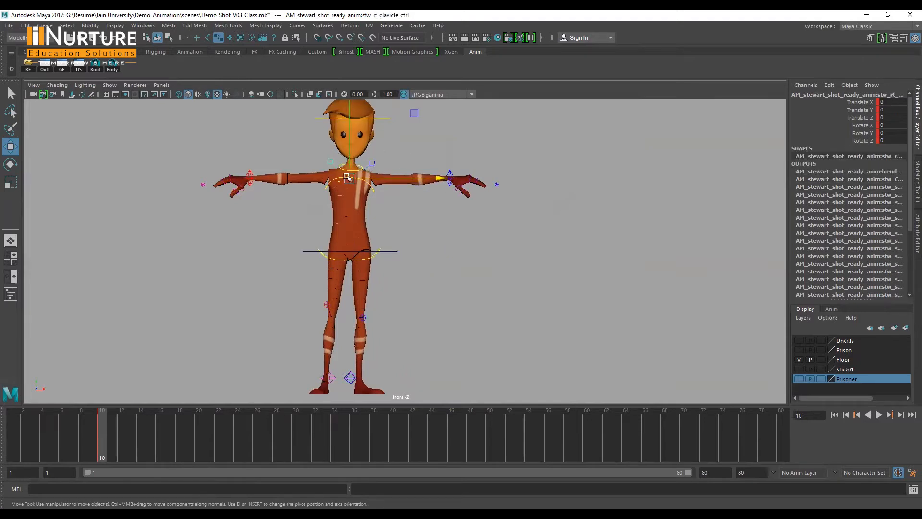
pyautogui.press('e')
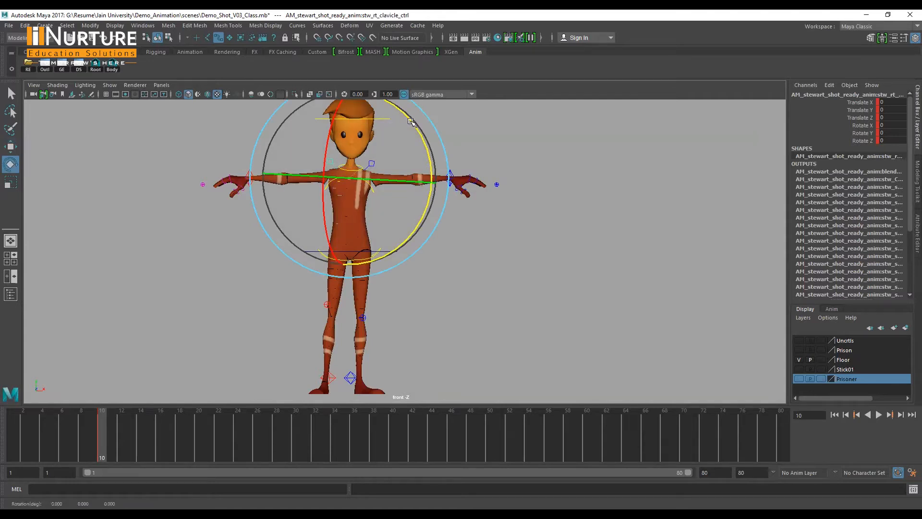
pyautogui.moveTo(412, 125); pyautogui.dragTo(414, 127)
pyautogui.press('s')
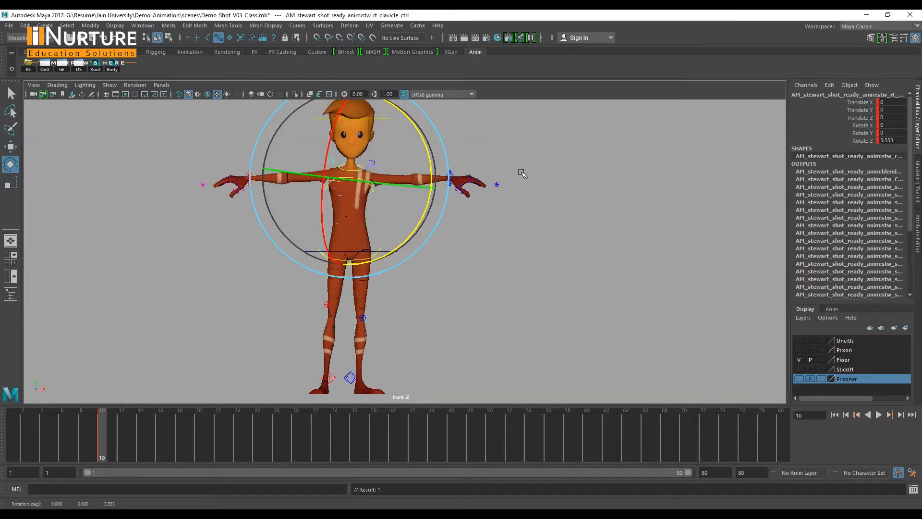
# Select the left clavicle control and examine the shoulders and overall pose from several angles in the perspective view.
pyautogui.click(473, 144)
pyautogui.click(373, 164)
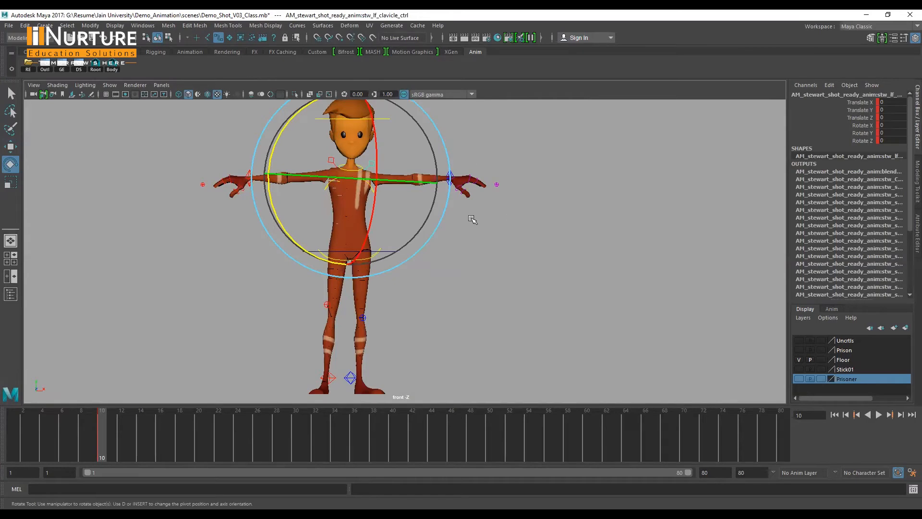
pyautogui.press('space')
pyautogui.press('space')
pyautogui.moveTo(424, 250)
pyautogui.keyDown('alt'); pyautogui.mouseDown()
pyautogui.moveTo(474, 226)
pyautogui.moveTo(475, 246)
pyautogui.moveTo(422, 189)
pyautogui.moveTo(388, 242)
pyautogui.moveTo(350, 243)
pyautogui.moveTo(435, 229)
pyautogui.moveTo(414, 233)
pyautogui.mouseUp(); pyautogui.keyUp('alt')
pyautogui.scroll(2, 414, 233)
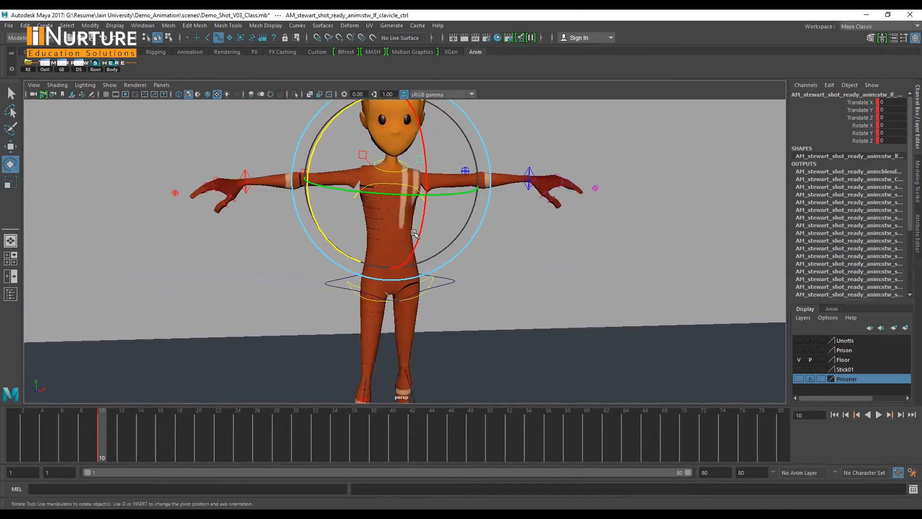
pyautogui.scroll(-2, 406, 219)
pyautogui.keyDown('alt'); pyautogui.moveTo(406, 220); pyautogui.dragTo(404, 251, button='middle'); pyautogui.keyUp('alt')
pyautogui.keyDown('alt'); pyautogui.moveTo(404, 250); pyautogui.dragTo(404, 254); pyautogui.keyUp('alt')
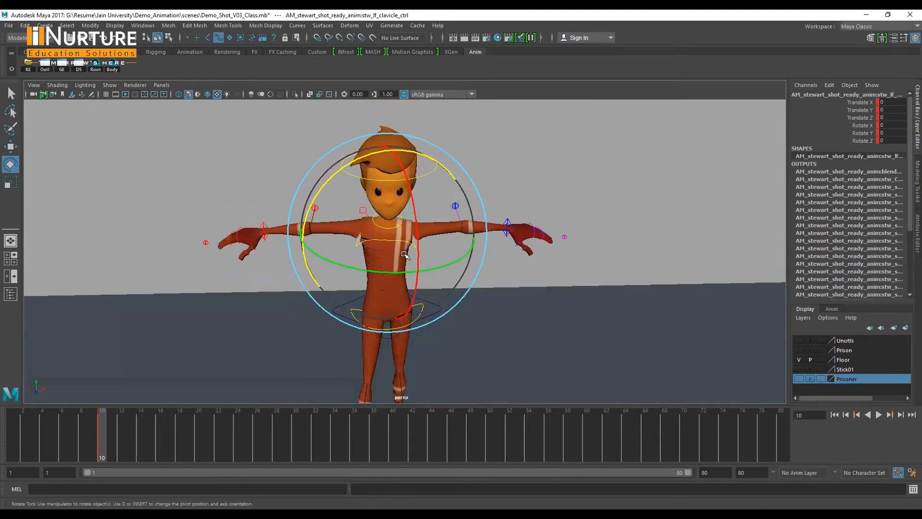
pyautogui.keyDown('alt'); pyautogui.moveTo(432, 230); pyautogui.dragTo(429, 211, button='middle'); pyautogui.keyUp('alt')
pyautogui.moveTo(428, 236)
pyautogui.keyDown('alt'); pyautogui.mouseDown()
pyautogui.moveTo(428, 257)
pyautogui.moveTo(436, 235)
pyautogui.mouseUp(); pyautogui.keyUp('alt')
pyautogui.keyDown('alt'); pyautogui.moveTo(437, 259); pyautogui.dragTo(440, 230, button='middle'); pyautogui.keyUp('alt')
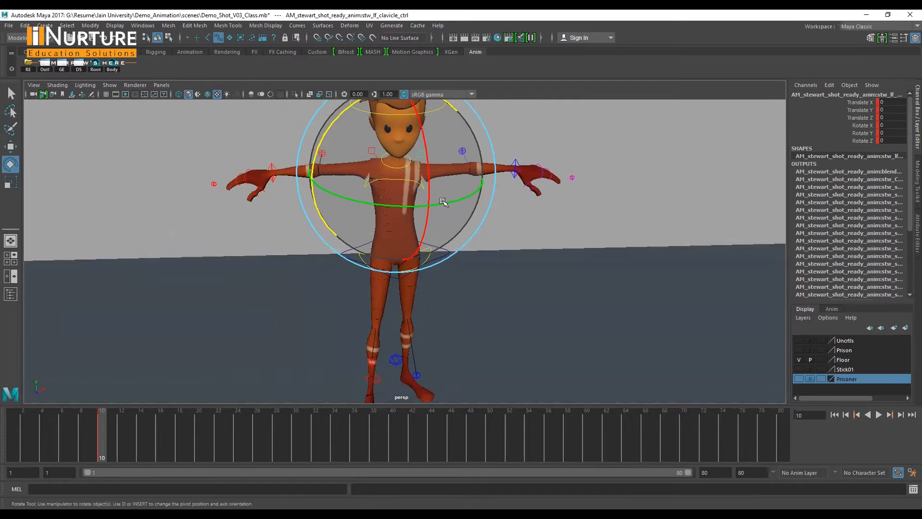
pyautogui.keyDown('alt'); pyautogui.moveTo(443, 201); pyautogui.dragTo(504, 175); pyautogui.keyUp('alt')
# Lower the right arm IK control and bring it in beside the prisoner's hip.
pyautogui.click(287, 177)
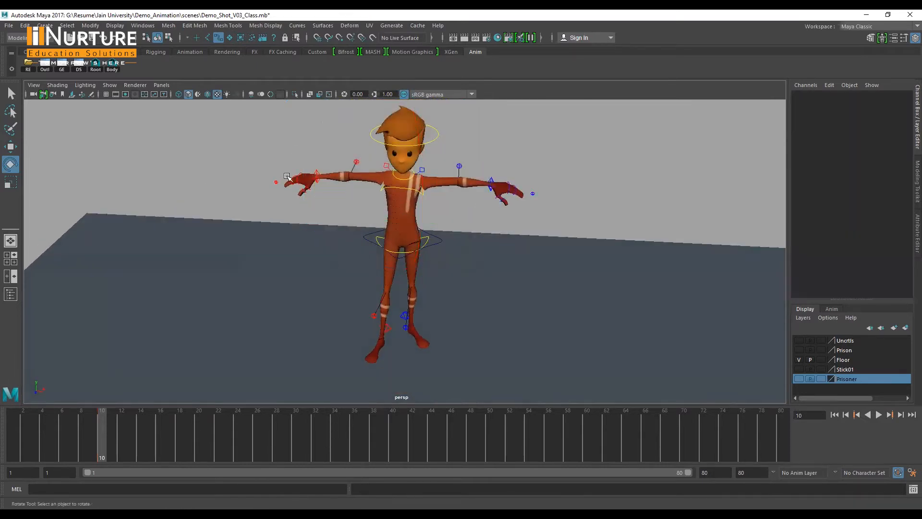
pyautogui.click(317, 173)
pyautogui.keyDown('alt'); pyautogui.moveTo(317, 173); pyautogui.dragTo(336, 248); pyautogui.keyUp('alt')
pyautogui.press('w')
pyautogui.moveTo(338, 157); pyautogui.dragTo(380, 211)
pyautogui.moveTo(375, 248); pyautogui.dragTo(377, 220)
# Place the right hand on the hip, rotating its arm IK control to about 97.8 degrees in Y and moving it to about 42.6 in X.
pyautogui.keyDown('alt'); pyautogui.moveTo(381, 272); pyautogui.dragTo(437, 237); pyautogui.keyUp('alt')
pyautogui.press('e')
pyautogui.moveTo(349, 262); pyautogui.dragTo(355, 264)
pyautogui.press('w')
pyautogui.scroll(2, 411, 211)
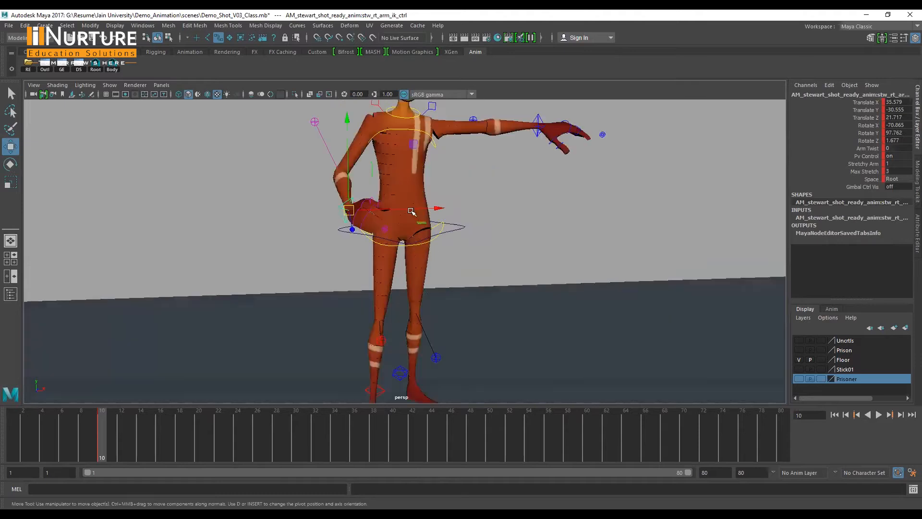
pyautogui.moveTo(429, 210); pyautogui.dragTo(449, 191)
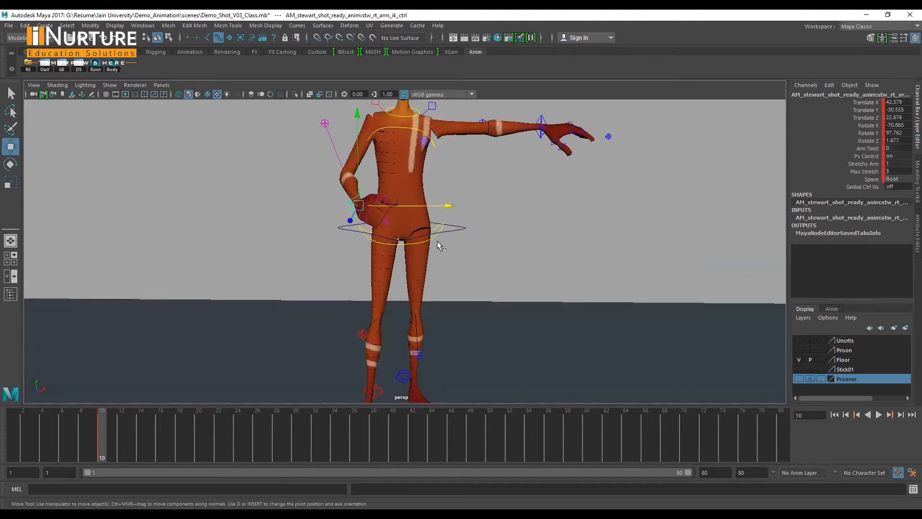
pyautogui.hotkey('alt', 'Tab')
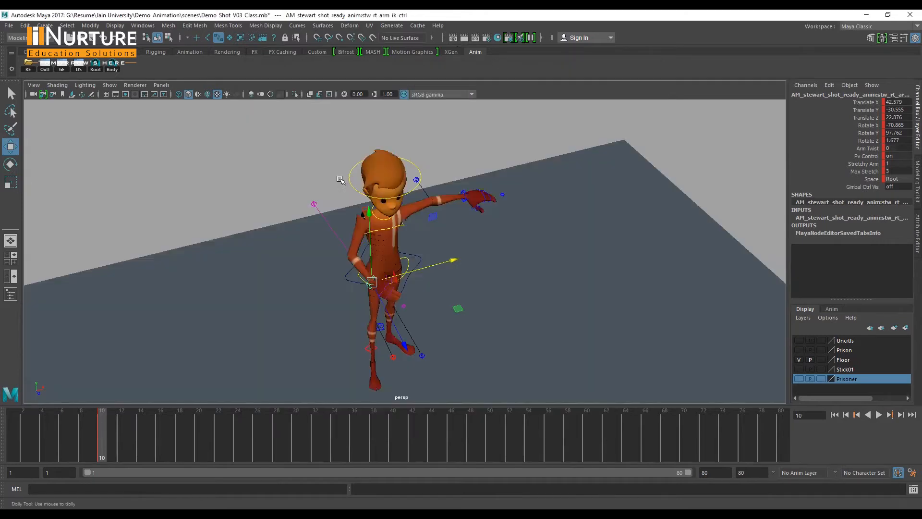
# Raise the right shoulder by rotating the right clavicle control to about 6.3 degrees in Z.
pyautogui.scroll(3, 339, 174)
pyautogui.click(339, 181)
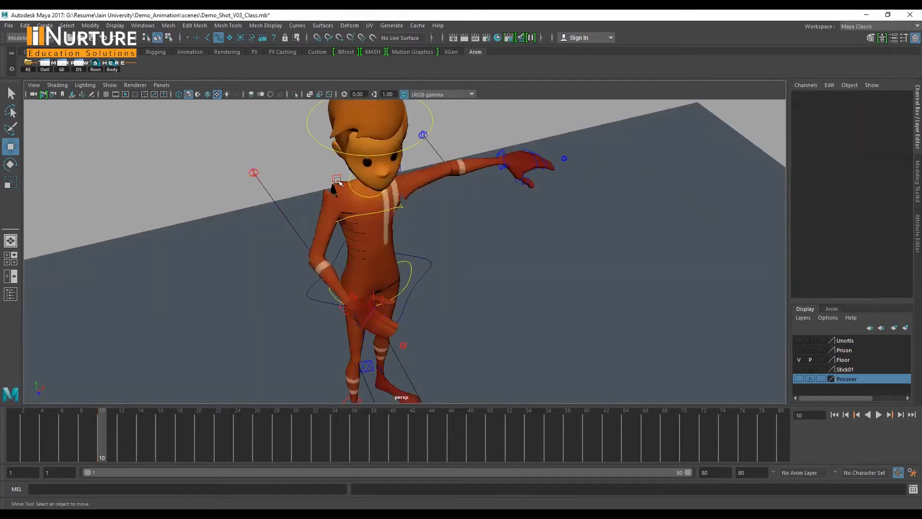
pyautogui.keyDown('alt'); pyautogui.moveTo(340, 243); pyautogui.dragTo(319, 129); pyautogui.keyUp('alt')
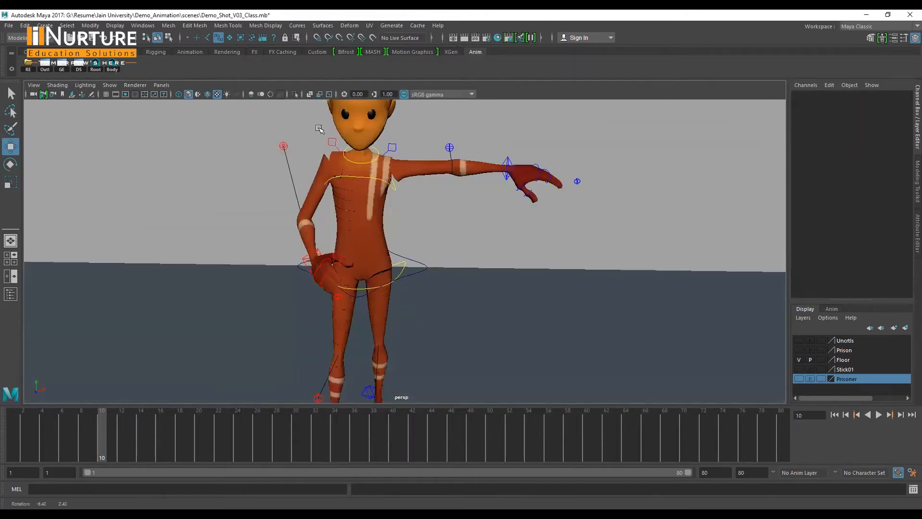
pyautogui.click(325, 145)
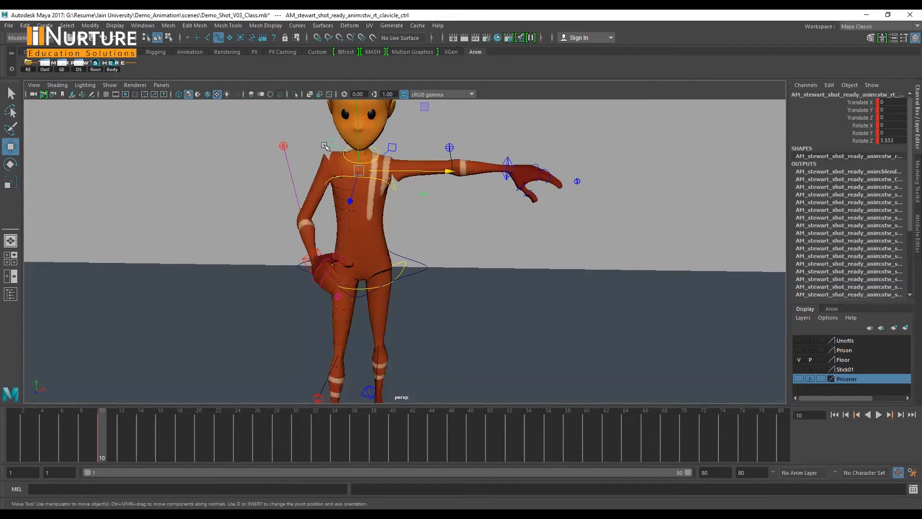
pyautogui.press('e')
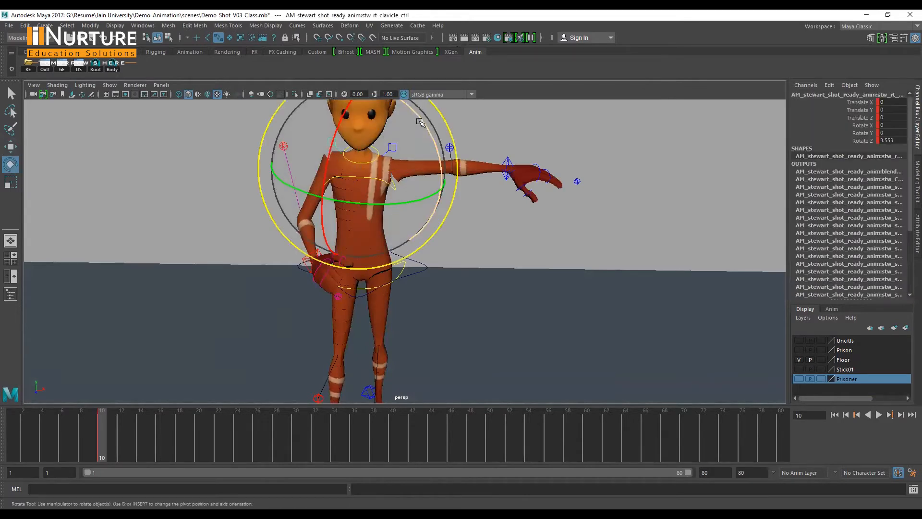
pyautogui.moveTo(421, 120); pyautogui.dragTo(424, 118)
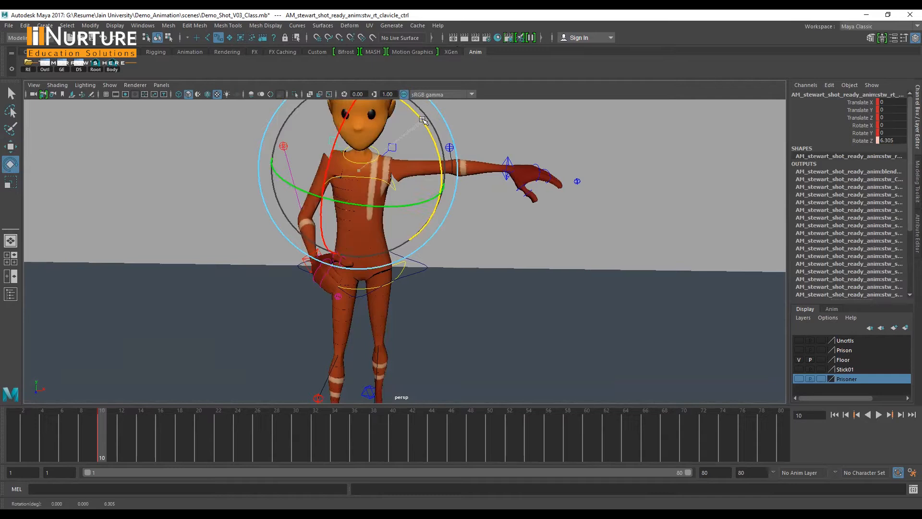
pyautogui.click(460, 226)
# Select the COG and arm root controls and nudge them forward in the side view to a COG Translate Z of about -9.4.
pyautogui.keyDown('alt'); pyautogui.moveTo(385, 223); pyautogui.dragTo(383, 177); pyautogui.keyUp('alt')
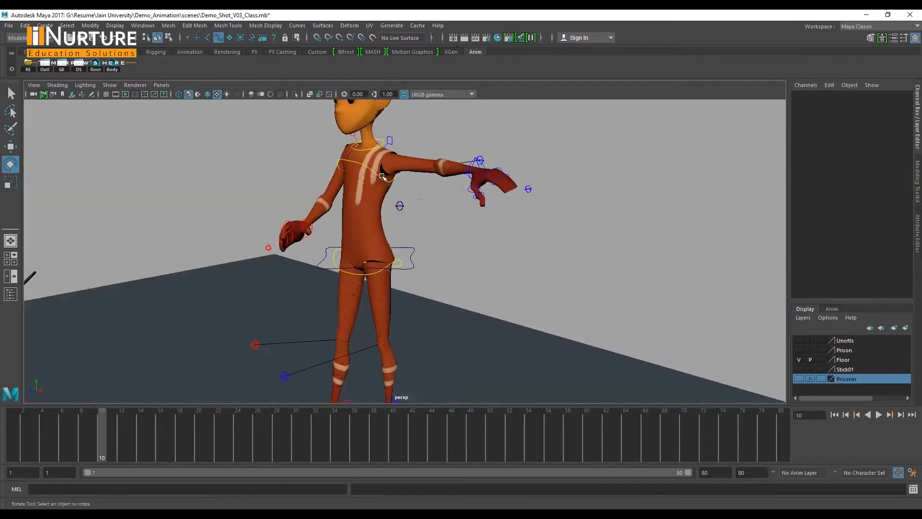
pyautogui.click(382, 176)
pyautogui.keyDown('alt'); pyautogui.moveTo(412, 212); pyautogui.dragTo(512, 232); pyautogui.keyUp('alt')
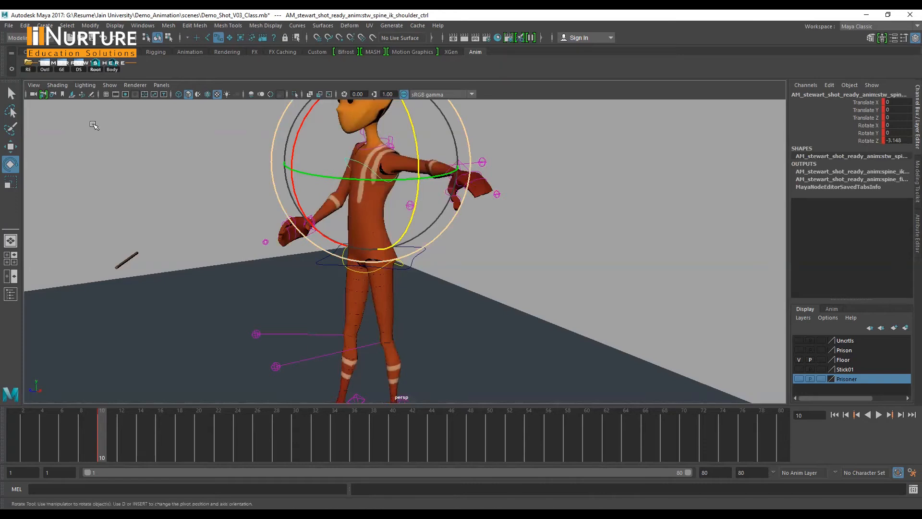
pyautogui.click(112, 66)
pyautogui.keyDown('alt'); pyautogui.moveTo(521, 237); pyautogui.dragTo(511, 216, button='middle'); pyautogui.keyUp('alt')
pyautogui.scroll(-3, 512, 209)
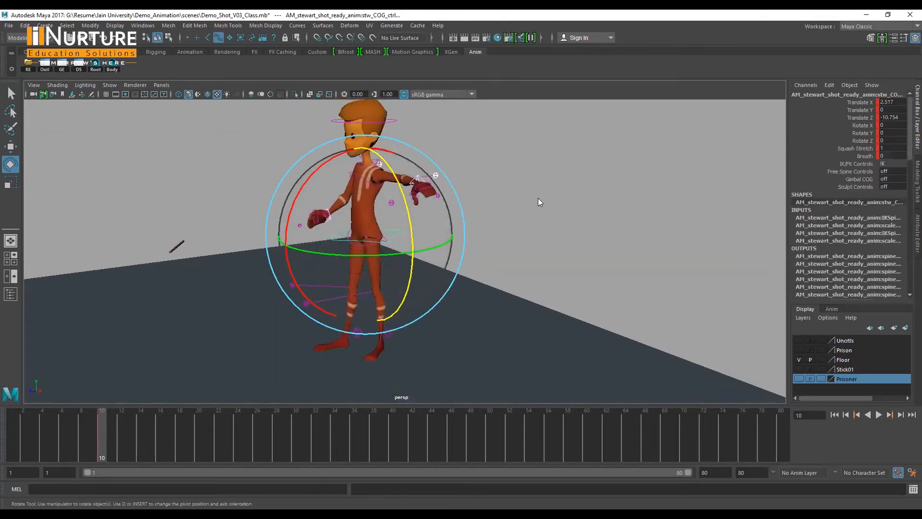
pyautogui.press('space')
pyautogui.moveTo(514, 203); pyautogui.dragTo(552, 197)
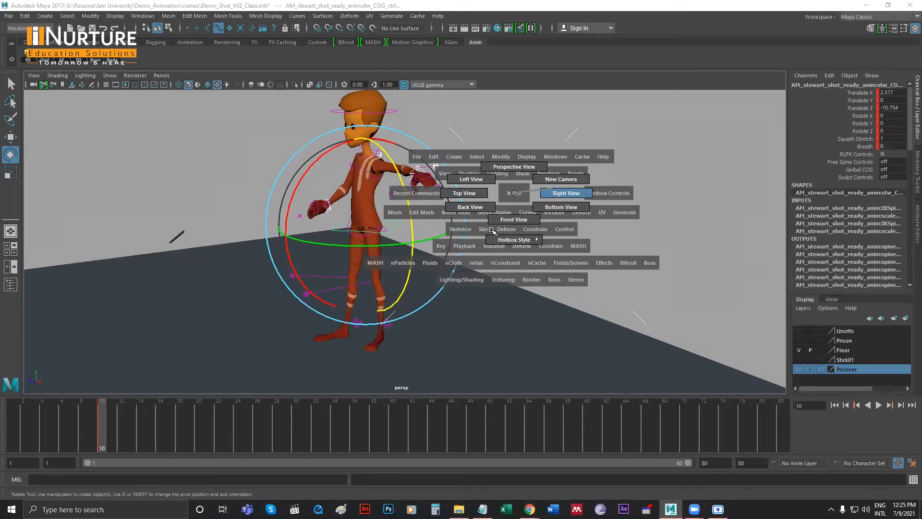
pyautogui.press('w')
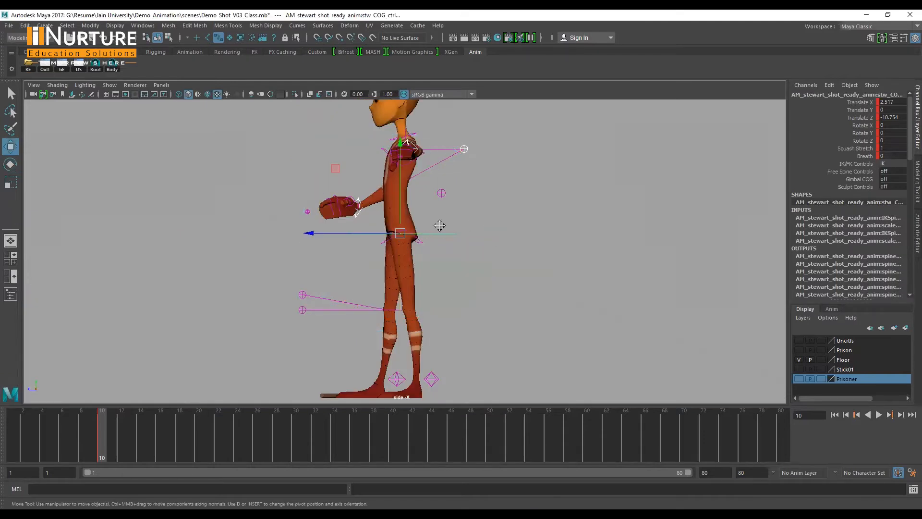
pyautogui.keyDown('alt'); pyautogui.moveTo(440, 225); pyautogui.dragTo(439, 238, button='middle'); pyautogui.keyUp('alt')
pyautogui.keyDown('alt'); pyautogui.moveTo(439, 236); pyautogui.dragTo(394, 211, button='right'); pyautogui.keyUp('alt')
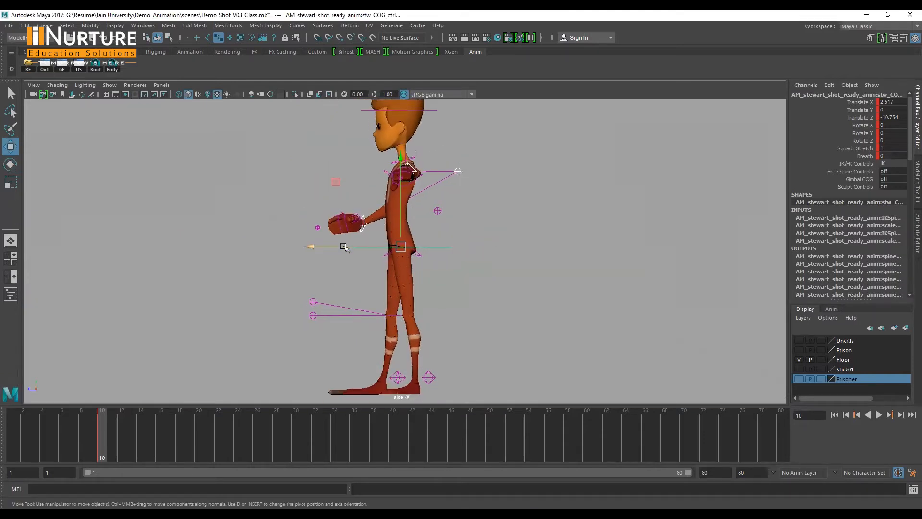
pyautogui.hotkey('alt', 'Left')
pyautogui.hotkey('alt', 'Left')
pyautogui.hotkey('alt', 'Left')
pyautogui.hotkey('alt', 'Left')
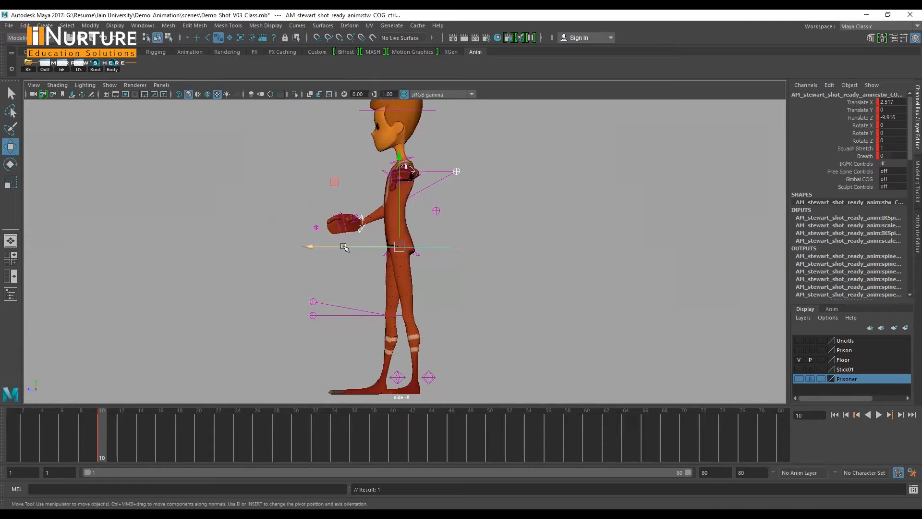
pyautogui.hotkey('alt', 'Left')
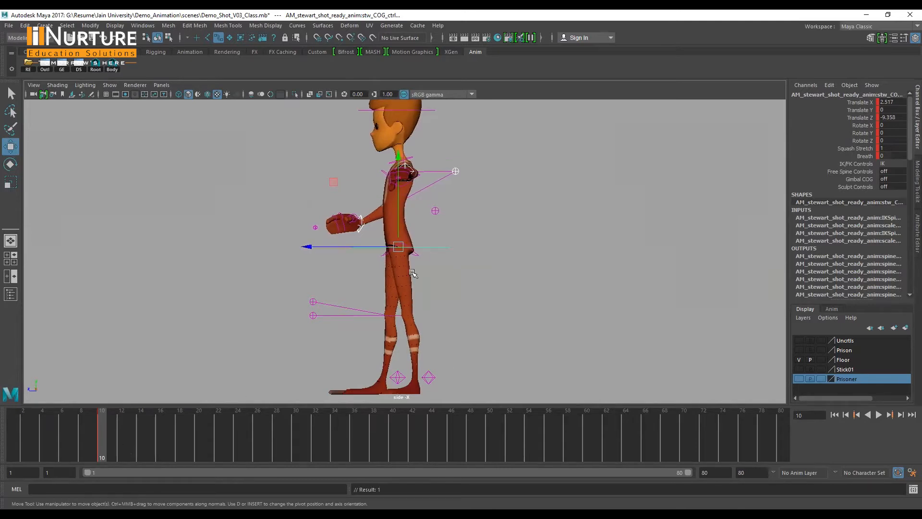
# Tilt the prisoner's hips by rotating the spine IK hip control to about 2.1 degrees in X.
pyautogui.click(419, 255)
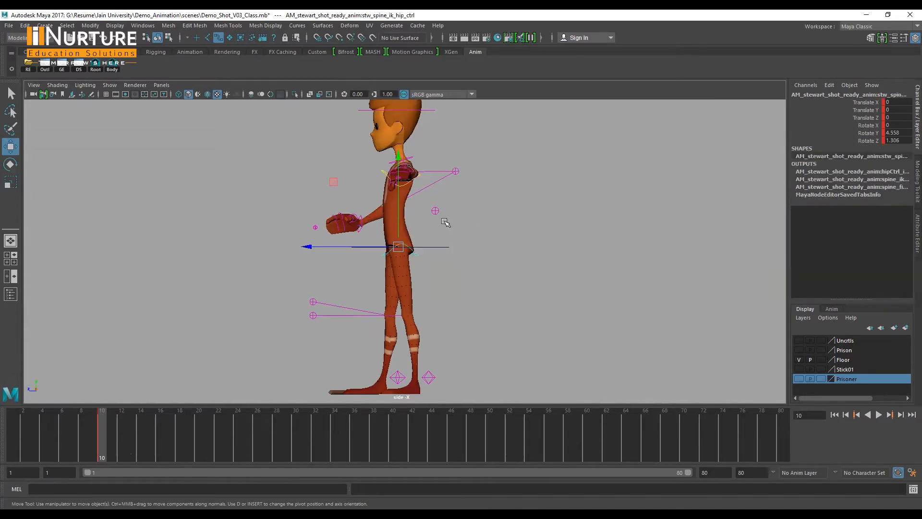
pyautogui.press('space')
pyautogui.press('space')
pyautogui.press('e')
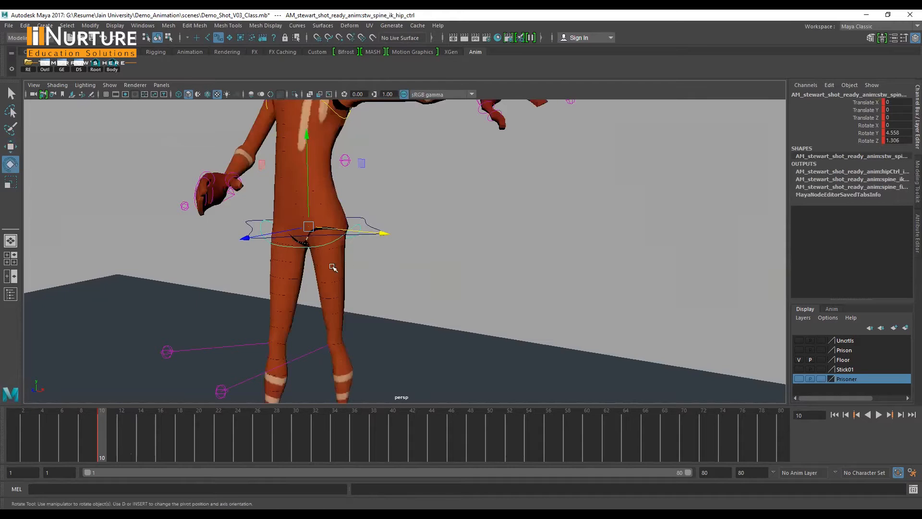
pyautogui.keyDown('alt'); pyautogui.moveTo(333, 267); pyautogui.dragTo(372, 245); pyautogui.keyUp('alt')
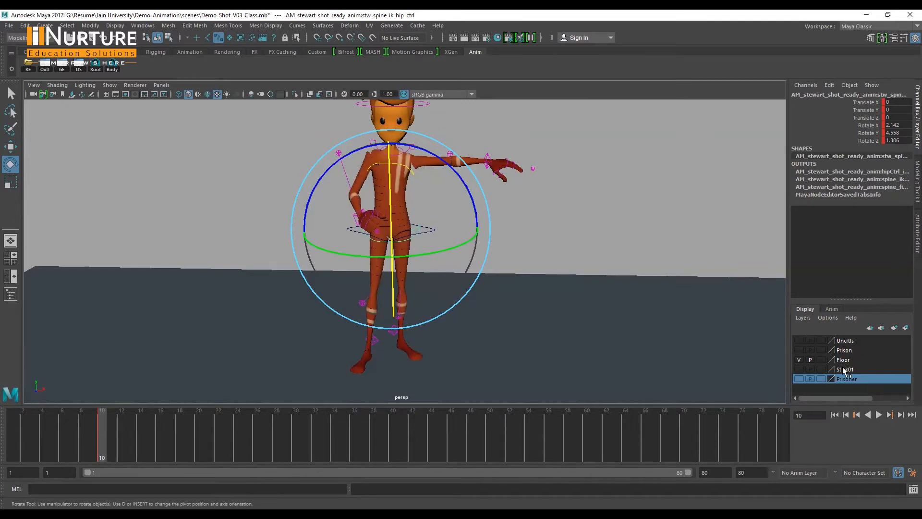
# Show the Stick01 layer and clear the selection of the hip control.
pyautogui.click(809, 358)
pyautogui.click(799, 369)
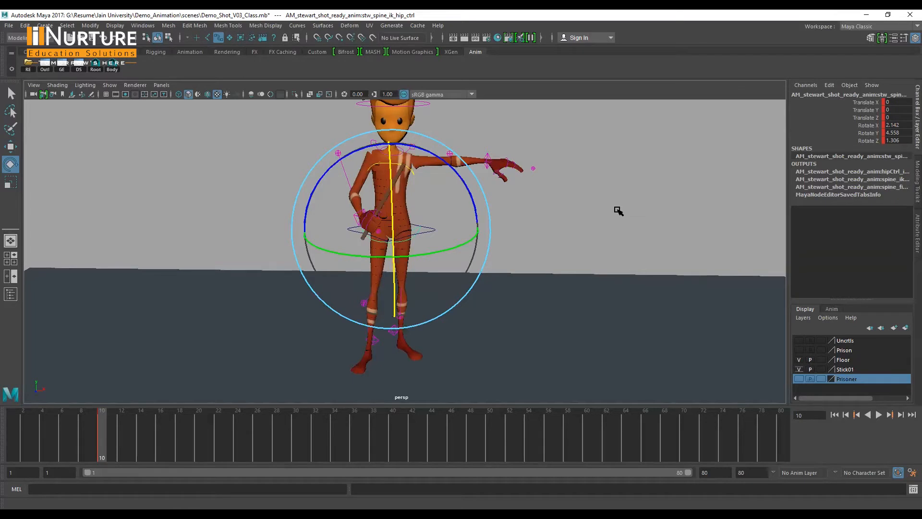
pyautogui.keyDown('alt'); pyautogui.moveTo(619, 211); pyautogui.dragTo(447, 251); pyautogui.keyUp('alt')
pyautogui.click(448, 251)
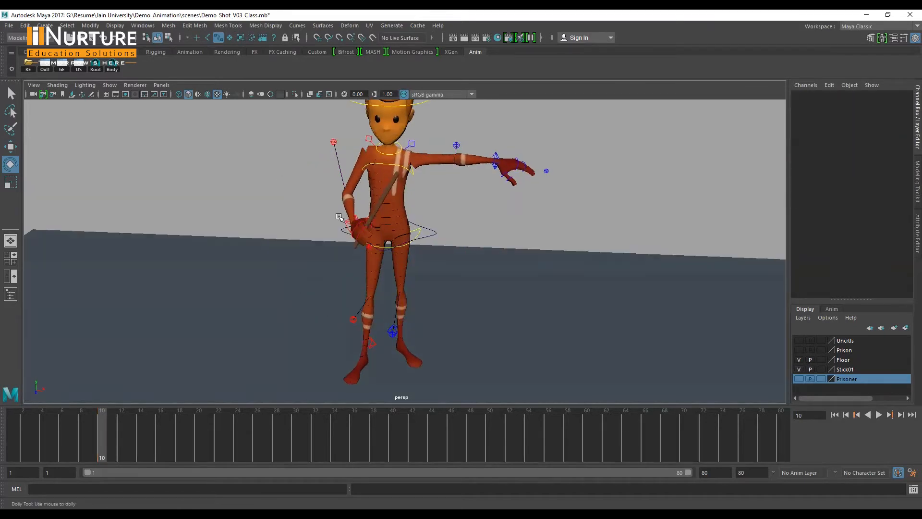
# Turn the right hand on the hip by rotating its arm IK control to about -108.5, 263.3 and -168.5 degrees in X, Y and Z.
pyautogui.scroll(3, 325, 209)
pyautogui.click(324, 205)
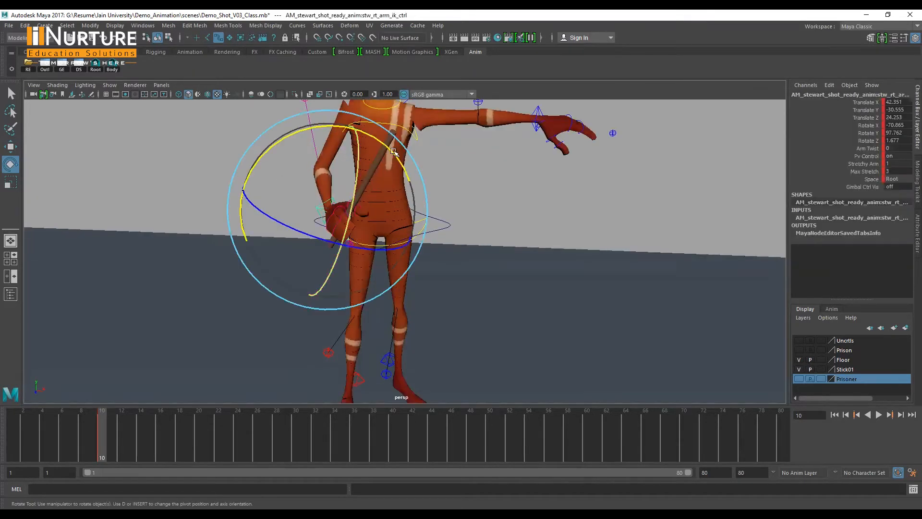
pyautogui.moveTo(390, 152); pyautogui.dragTo(391, 245)
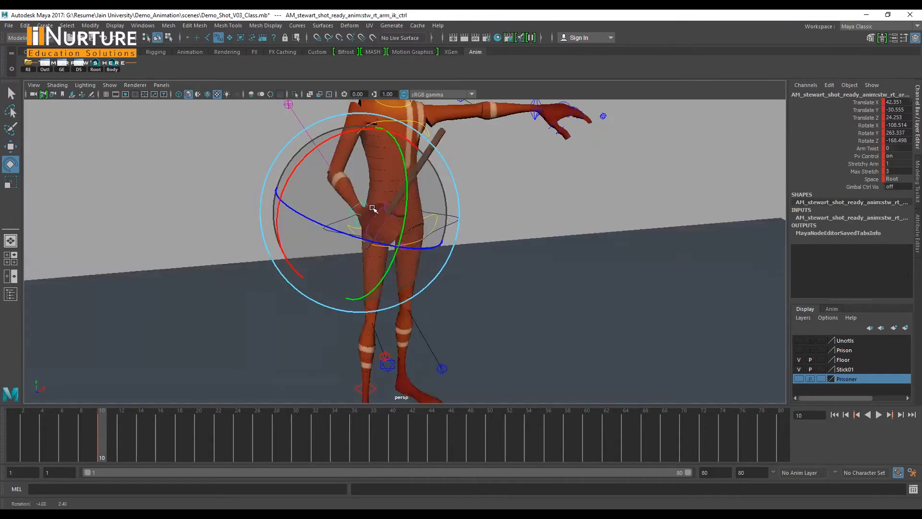
pyautogui.keyDown('alt'); pyautogui.moveTo(391, 245); pyautogui.dragTo(375, 221, button='middle'); pyautogui.keyUp('alt')
pyautogui.keyDown('alt'); pyautogui.moveTo(384, 260); pyautogui.dragTo(397, 300, button='right'); pyautogui.keyUp('alt')
pyautogui.keyDown('alt'); pyautogui.moveTo(347, 205); pyautogui.dragTo(379, 248, button='middle'); pyautogui.keyUp('alt')
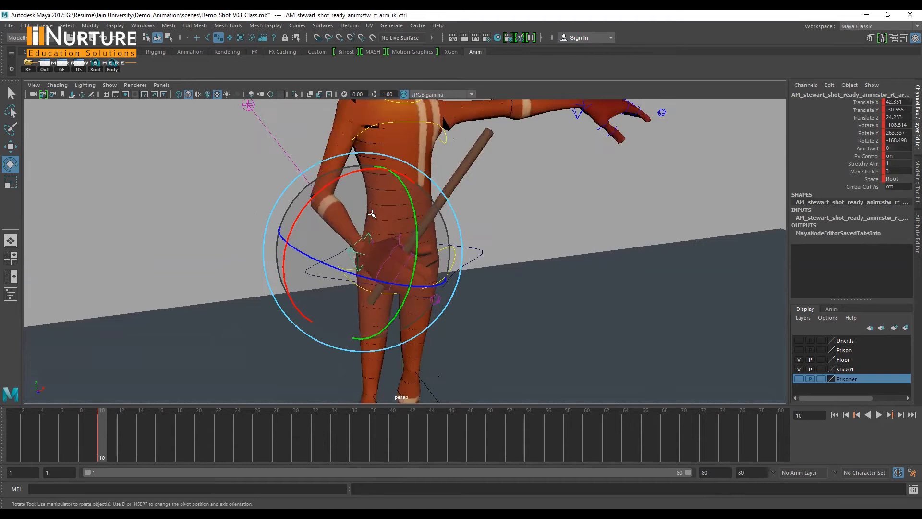
# Examine how the right hand, hip and stick line up from several angles.
pyautogui.click(542, 207)
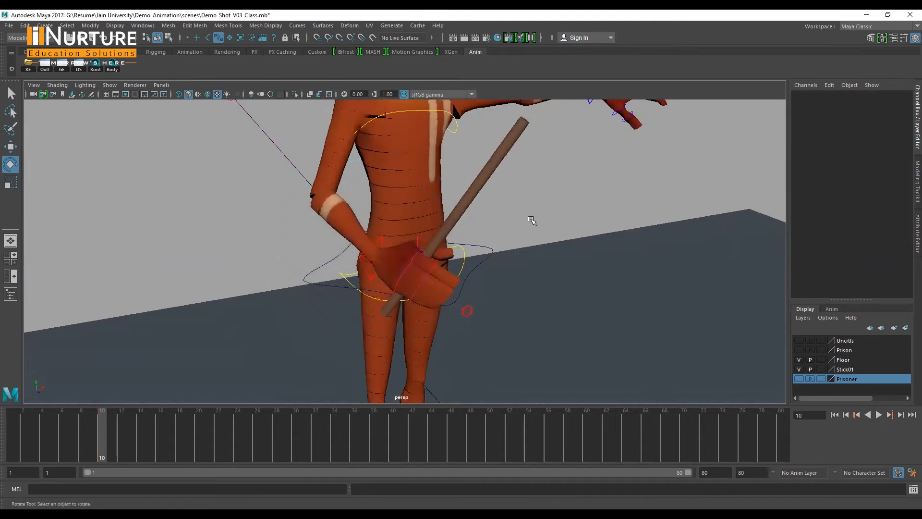
pyautogui.scroll(-5, 434, 260)
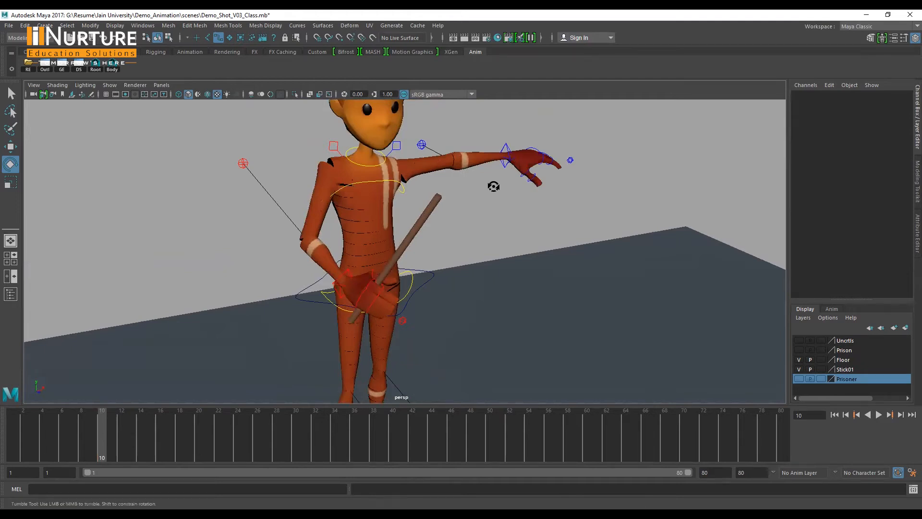
pyautogui.keyDown('alt'); pyautogui.moveTo(494, 185); pyautogui.dragTo(457, 221); pyautogui.keyUp('alt')
pyautogui.keyDown('alt'); pyautogui.moveTo(440, 251); pyautogui.dragTo(307, 259); pyautogui.keyUp('alt')
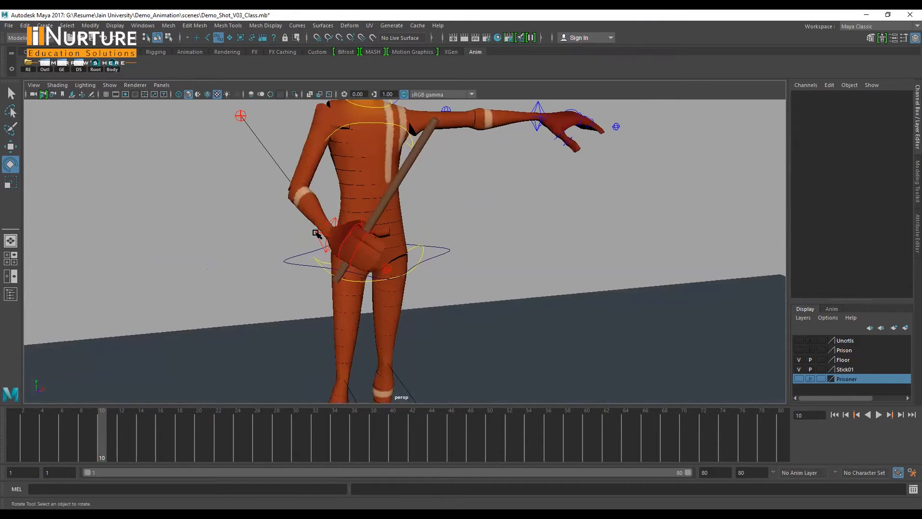
pyautogui.scroll(-3, 355, 247)
pyautogui.keyDown('alt'); pyautogui.moveTo(508, 226); pyautogui.dragTo(500, 244, button='middle'); pyautogui.keyUp('alt')
pyautogui.keyDown('alt'); pyautogui.moveTo(500, 243); pyautogui.dragTo(282, 224); pyautogui.keyUp('alt')
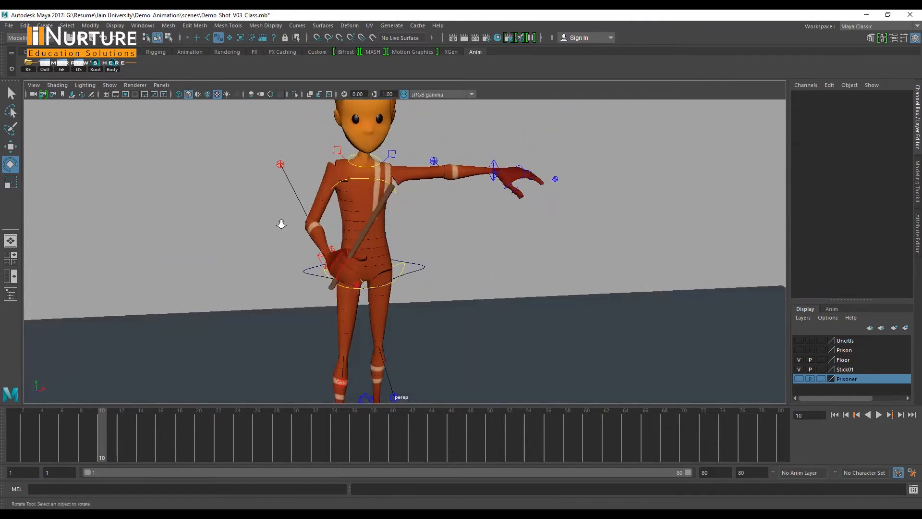
pyautogui.scroll(1, 302, 247)
pyautogui.scroll(2, 315, 240)
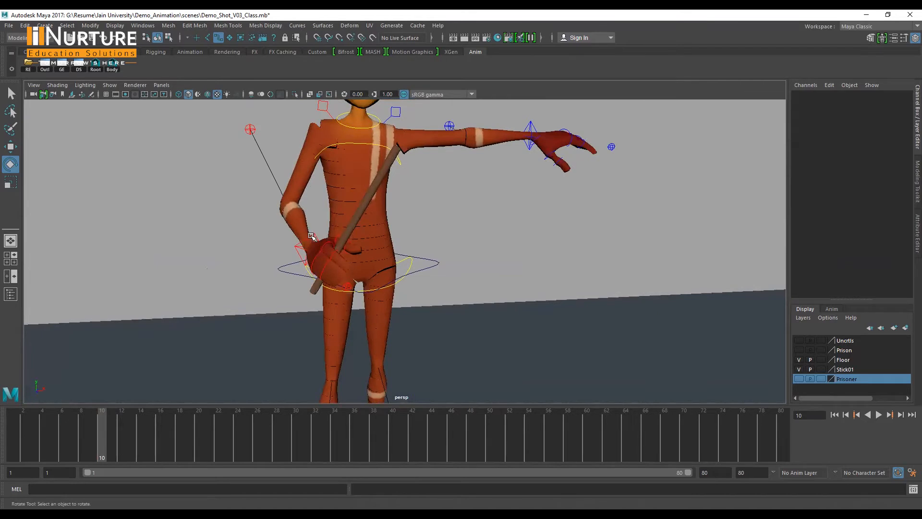
# Select the right arm IK control and the stick, and review the Parent constraint among the Animation toolset's constraint commands.
pyautogui.click(311, 234)
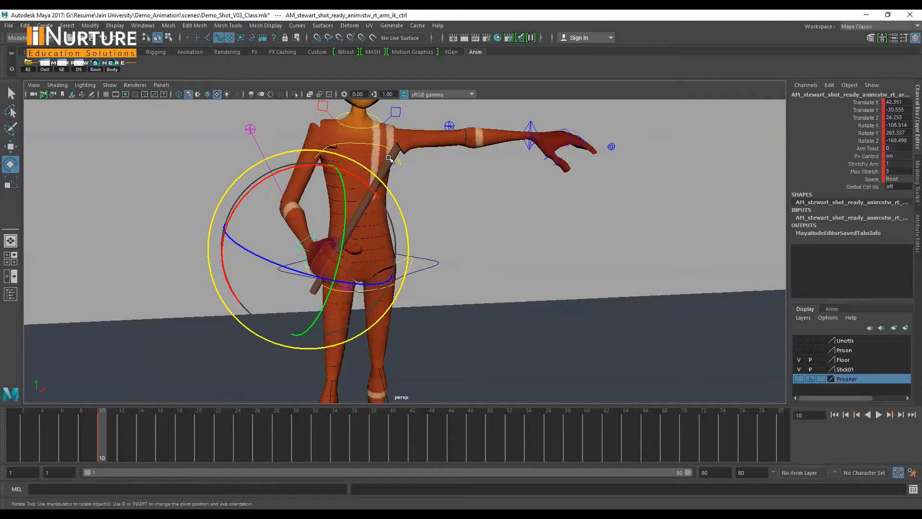
pyautogui.click(389, 159)
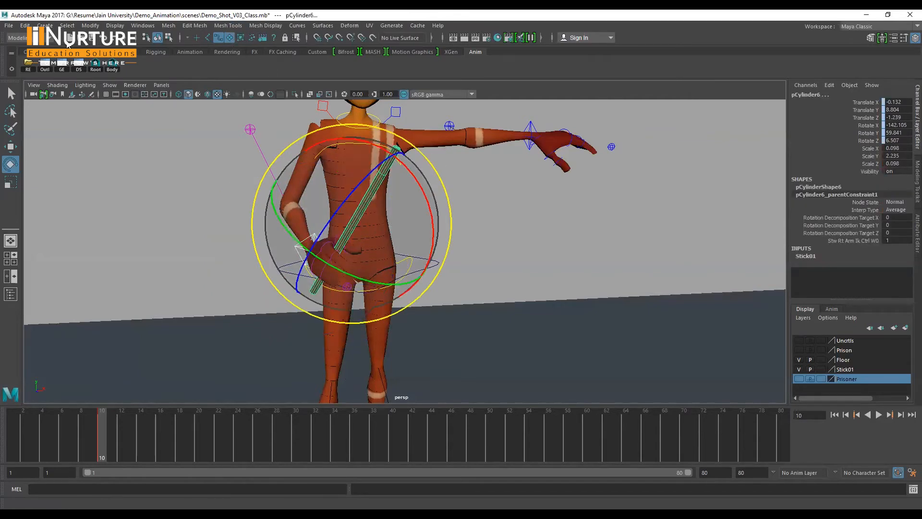
pyautogui.click(19, 37)
pyautogui.click(27, 67)
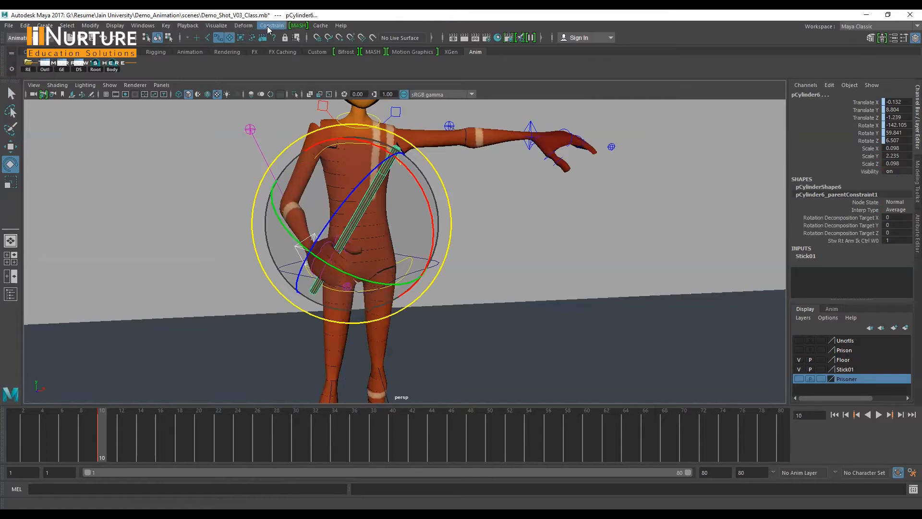
pyautogui.click(270, 25)
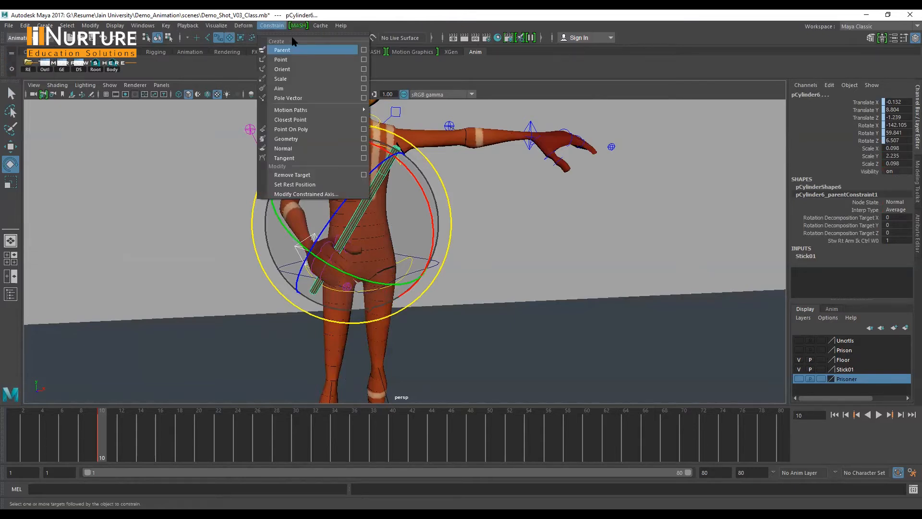
pyautogui.click(492, 106)
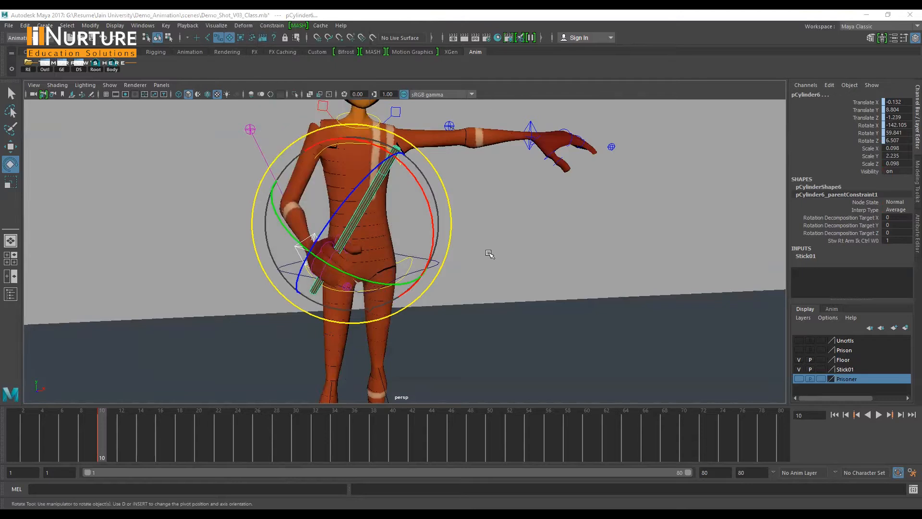
pyautogui.click(454, 253)
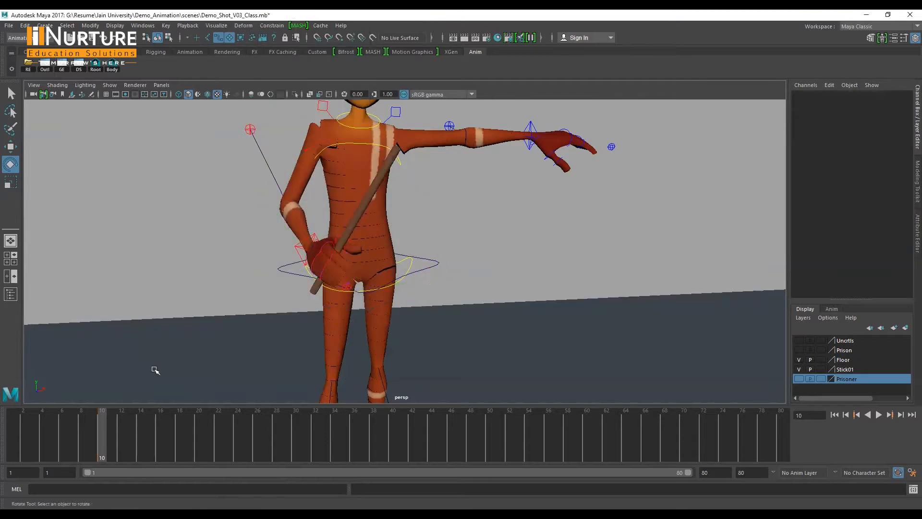
# Refine and key the right arm IK control's rotation at about -122.5, 269.4, -159.3 degrees through the camera, showing the Prison layer only while adjusting.
pyautogui.click(298, 247)
pyautogui.keyDown('alt'); pyautogui.moveTo(463, 300); pyautogui.dragTo(362, 225); pyautogui.keyUp('alt')
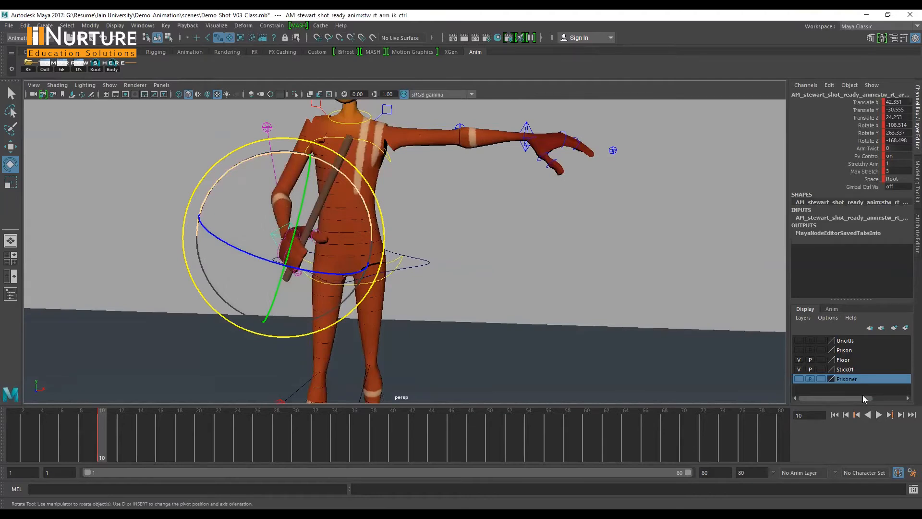
pyautogui.click(799, 350)
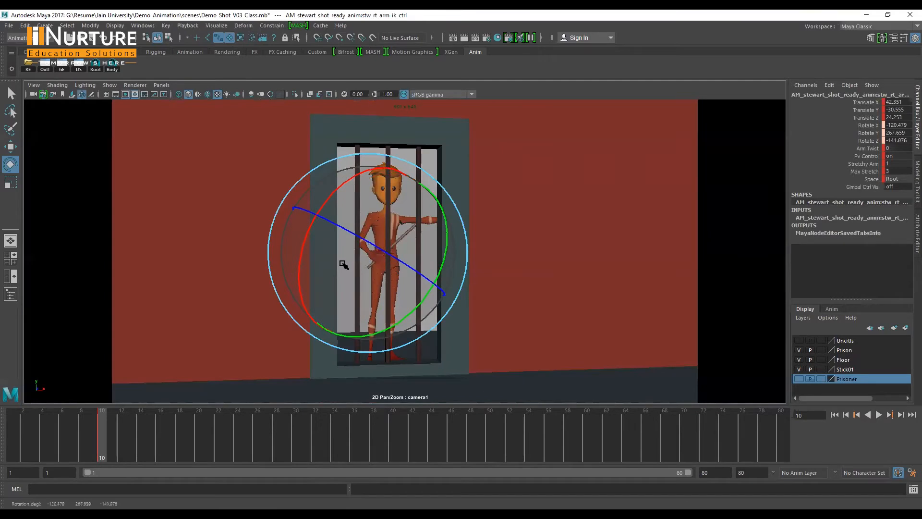
pyautogui.moveTo(343, 264); pyautogui.dragTo(331, 262)
pyautogui.hotkey('shift', 'e')
pyautogui.moveTo(354, 168); pyautogui.dragTo(343, 170)
pyautogui.hotkey('shift', 'e')
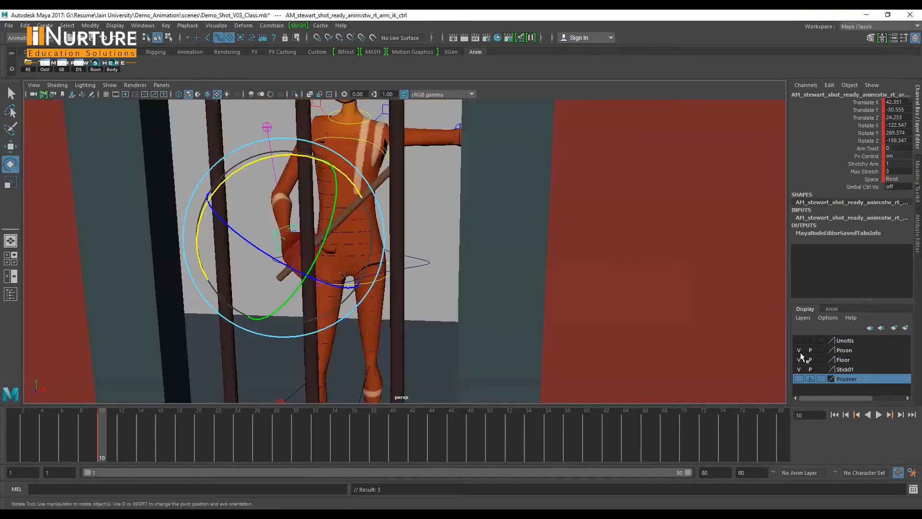
pyautogui.click(797, 351)
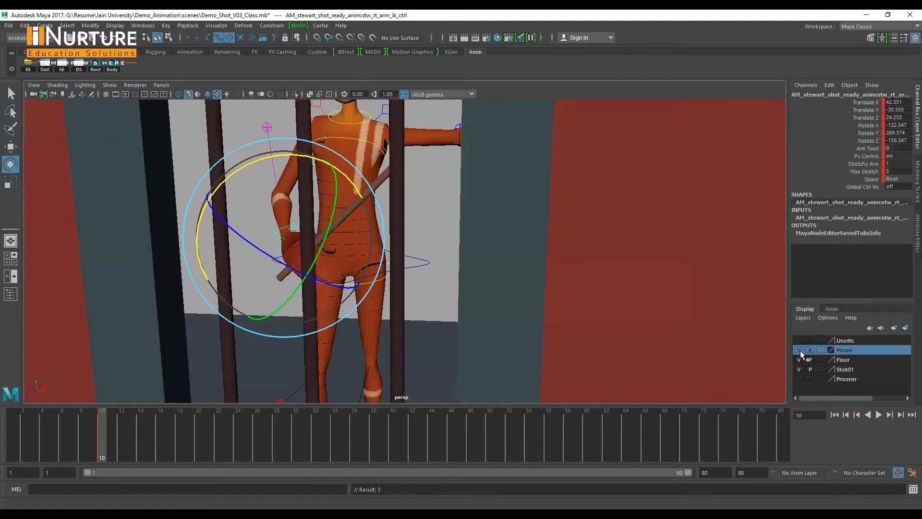
pyautogui.click(798, 350)
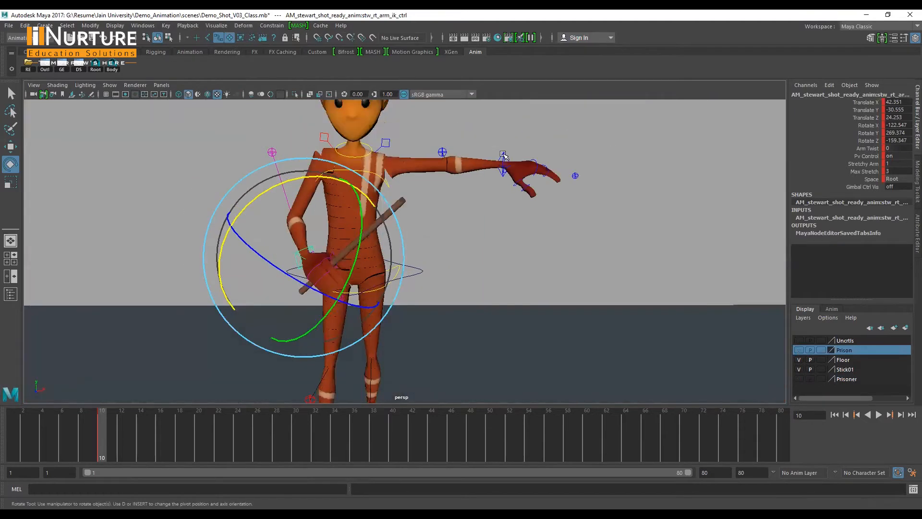
# Bring the left arm down toward the hip, moving its IK control to about -35.7, -27.7, 5.8 in X, Y and Z.
pyautogui.click(503, 155)
pyautogui.press('w')
pyautogui.moveTo(517, 199); pyautogui.dragTo(425, 285, button='middle')
pyautogui.keyDown('alt'); pyautogui.moveTo(425, 286); pyautogui.dragTo(394, 229); pyautogui.keyUp('alt')
pyautogui.press('e')
pyautogui.press('w')
pyautogui.keyDown('alt'); pyautogui.moveTo(392, 267); pyautogui.dragTo(385, 237); pyautogui.keyUp('alt')
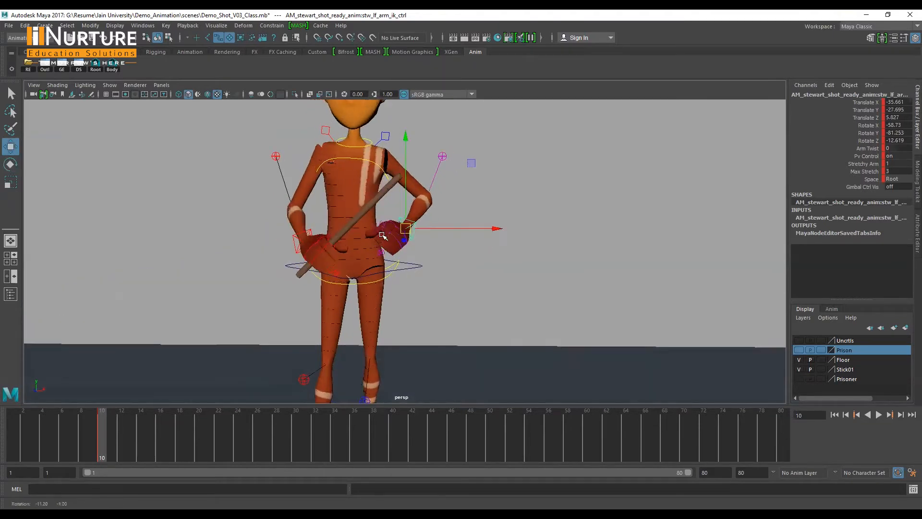
# Place the left hand on the hip by moving its arm IK control to about -34.4, -29.1, 19.6 in X, Y and Z.
pyautogui.keyDown('alt'); pyautogui.moveTo(384, 236); pyautogui.dragTo(378, 291, button='right'); pyautogui.keyUp('alt')
pyautogui.keyDown('alt'); pyautogui.moveTo(377, 291); pyautogui.dragTo(331, 261); pyautogui.keyUp('alt')
pyautogui.keyDown('alt'); pyautogui.moveTo(423, 216); pyautogui.dragTo(469, 226, button='middle'); pyautogui.keyUp('alt')
pyautogui.keyDown('alt'); pyautogui.moveTo(421, 281); pyautogui.dragTo(425, 230, button='right'); pyautogui.keyUp('alt')
pyautogui.moveTo(438, 226); pyautogui.dragTo(439, 215)
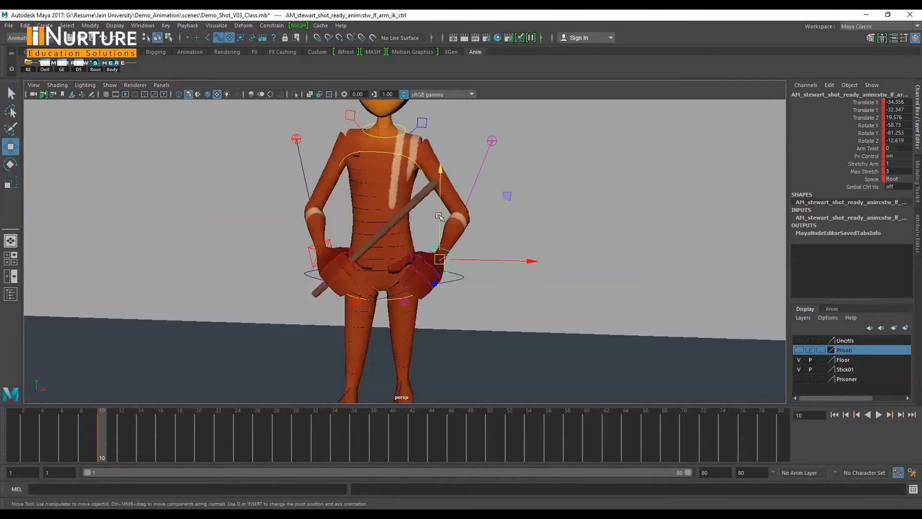
# Turn the left hand against the hip, rotating its arm IK control to about -79.9, -63.4 and -33.9 degrees in X, Y and Z.
pyautogui.press('e')
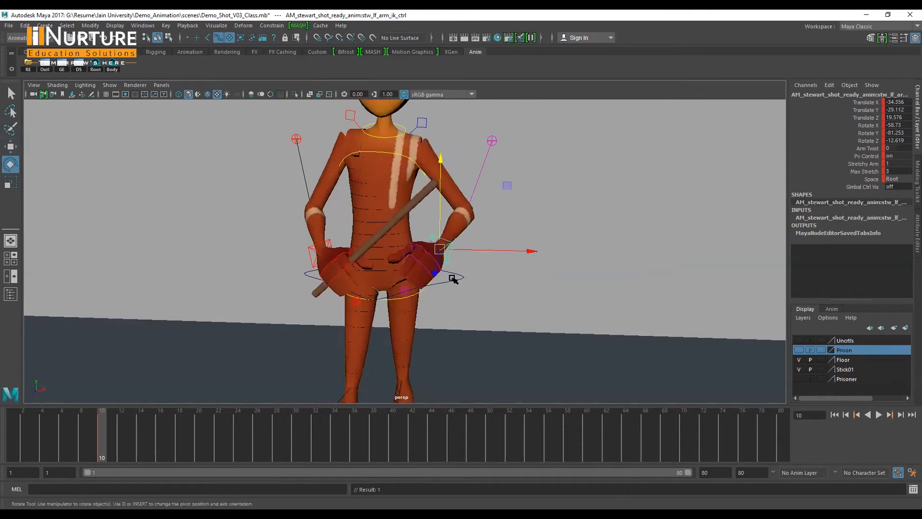
pyautogui.moveTo(452, 274); pyautogui.dragTo(481, 241)
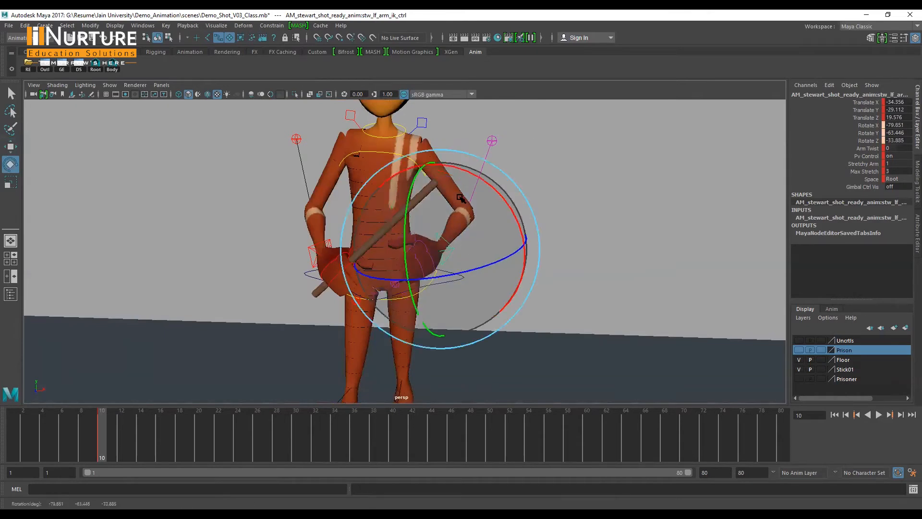
pyautogui.scroll(-3, 461, 198)
pyautogui.click(451, 208)
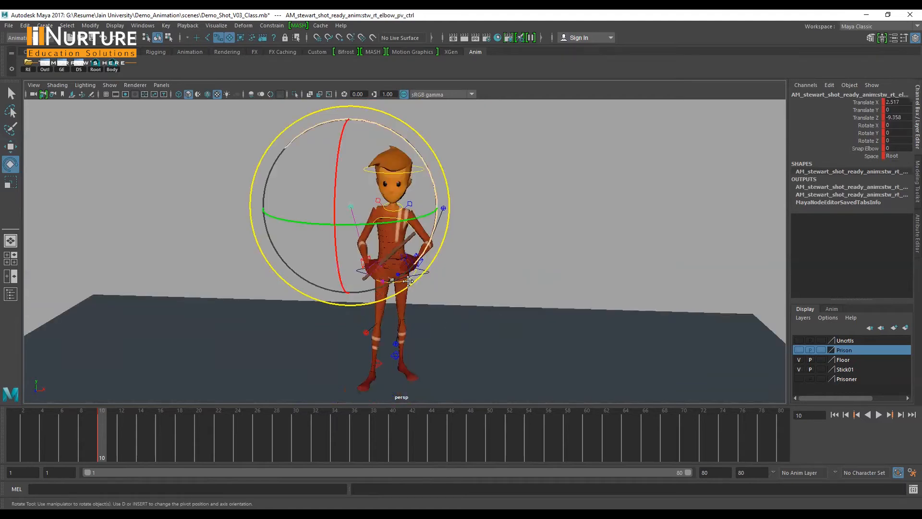
# Bend the right index finger by rotating its middle and base FK controls to about 34 degrees in Y, and save the scene.
pyautogui.scroll(5, 408, 281)
pyautogui.keyDown('alt'); pyautogui.moveTo(497, 247); pyautogui.dragTo(440, 252); pyautogui.keyUp('alt')
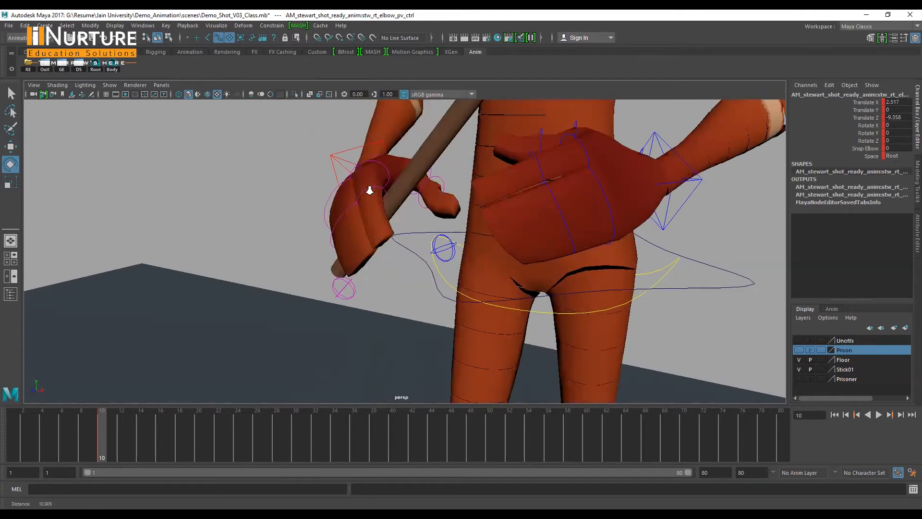
pyautogui.scroll(3, 371, 189)
pyautogui.scroll(2, 326, 241)
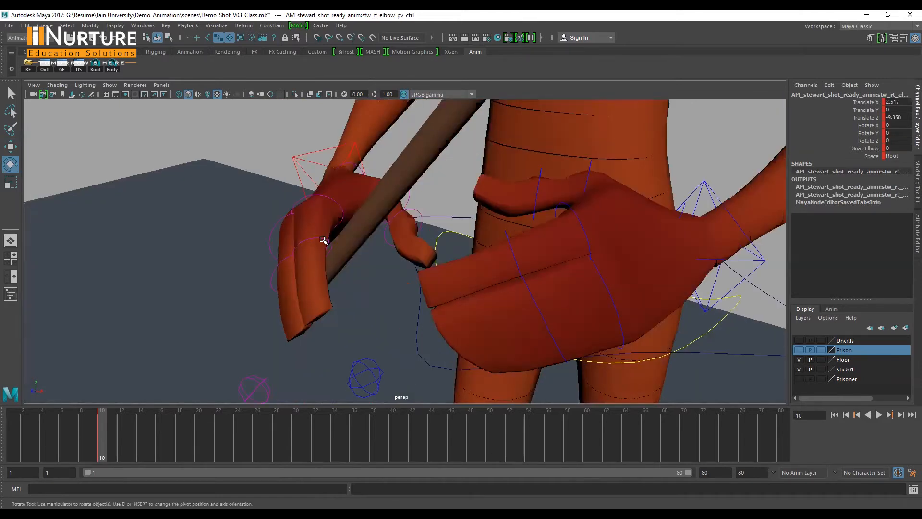
pyautogui.click(351, 210)
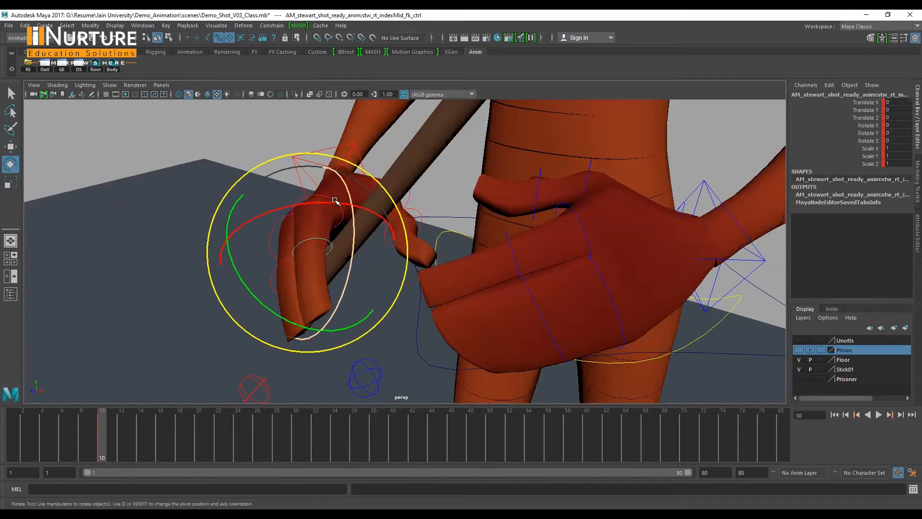
pyautogui.click(321, 204)
pyautogui.press('w')
pyautogui.press('e')
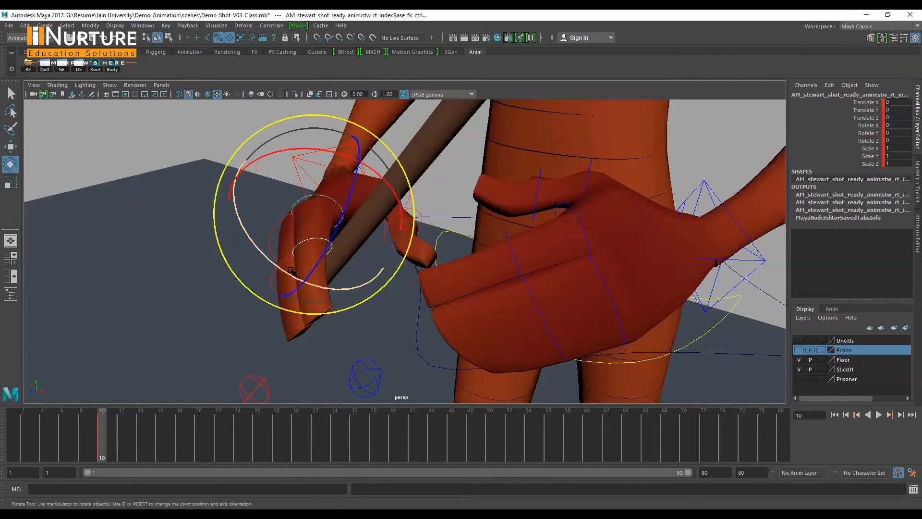
pyautogui.moveTo(311, 284); pyautogui.dragTo(396, 187)
pyautogui.press('[')
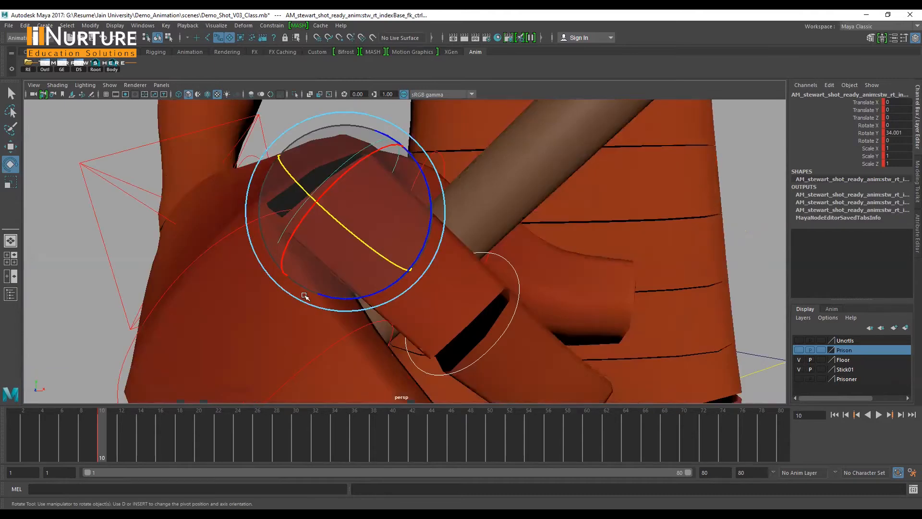
pyautogui.scroll(-4, 305, 295)
pyautogui.scroll(-1, 304, 295)
pyautogui.hotkey('ctrl', 's')
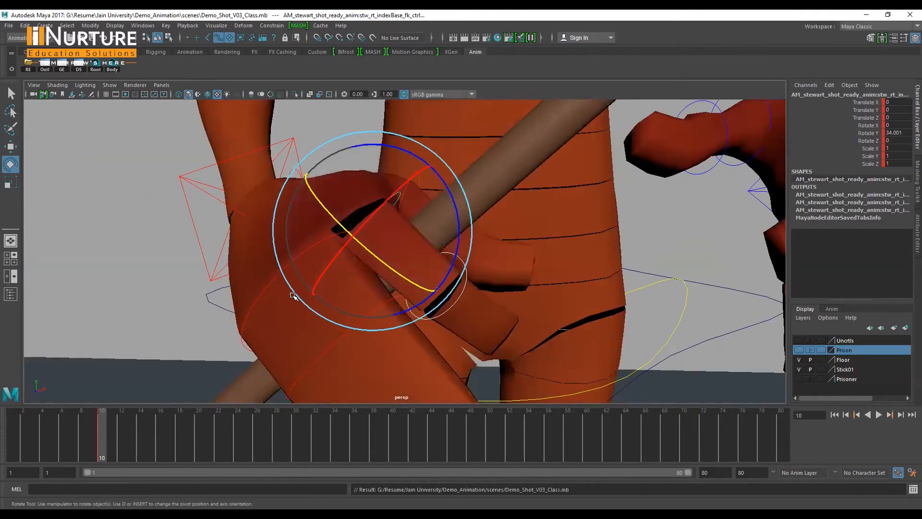
# Curl the right pinky finger around the stick by rotating its base FK control to about 37.3 degrees in Y.
pyautogui.keyDown('alt'); pyautogui.moveTo(319, 310); pyautogui.dragTo(308, 303, button='middle'); pyautogui.keyUp('alt')
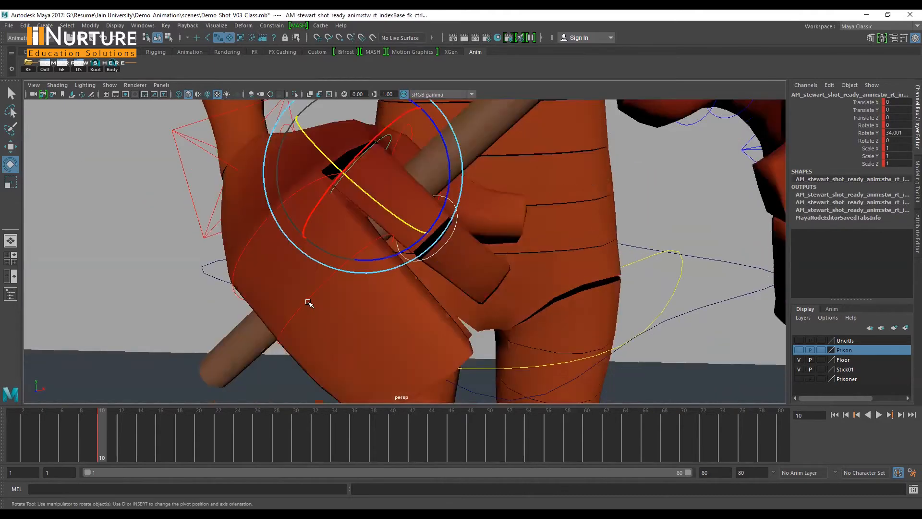
pyautogui.click(282, 282)
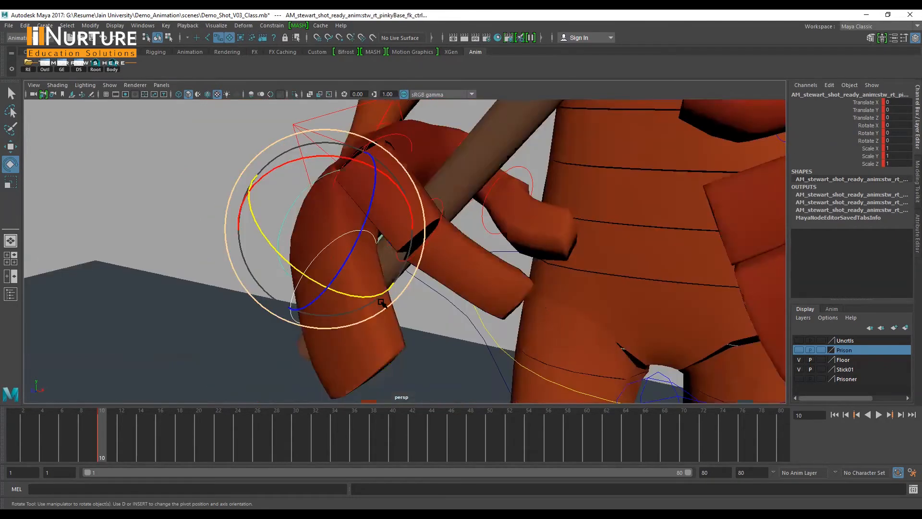
pyautogui.scroll(-1, 384, 304)
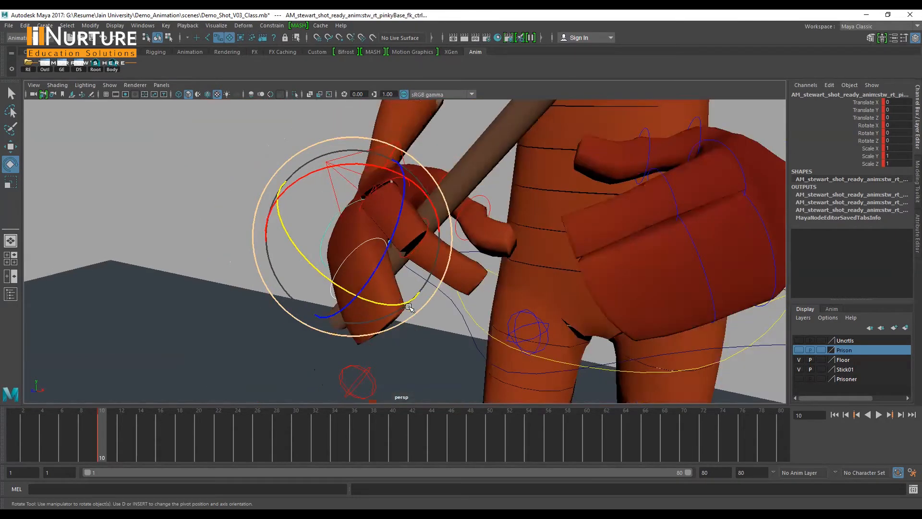
pyautogui.moveTo(410, 308); pyautogui.dragTo(348, 306)
pyautogui.keyDown('alt'); pyautogui.moveTo(481, 278); pyautogui.dragTo(462, 305); pyautogui.keyUp('alt')
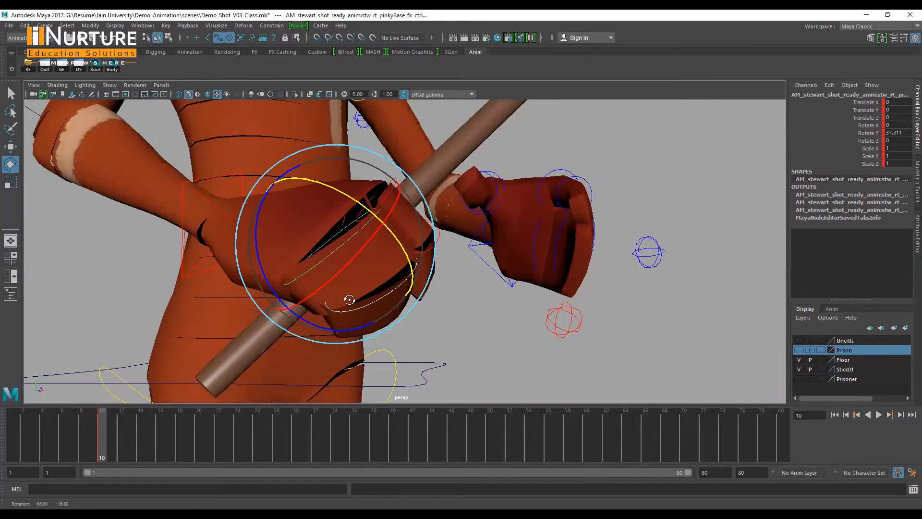
pyautogui.keyDown('alt'); pyautogui.moveTo(349, 299); pyautogui.dragTo(344, 290); pyautogui.keyUp('alt')
# Bend the right thumb toward the stick with its middle and tip FK controls, rotating the tip to about -11, 26.7 and 14.1 degrees.
pyautogui.keyDown('alt'); pyautogui.moveTo(411, 251); pyautogui.dragTo(419, 288); pyautogui.keyUp('alt')
pyautogui.keyDown('alt'); pyautogui.moveTo(456, 259); pyautogui.dragTo(310, 120); pyautogui.keyUp('alt')
pyautogui.keyDown('alt'); pyautogui.moveTo(379, 212); pyautogui.dragTo(451, 124, button='right'); pyautogui.keyUp('alt')
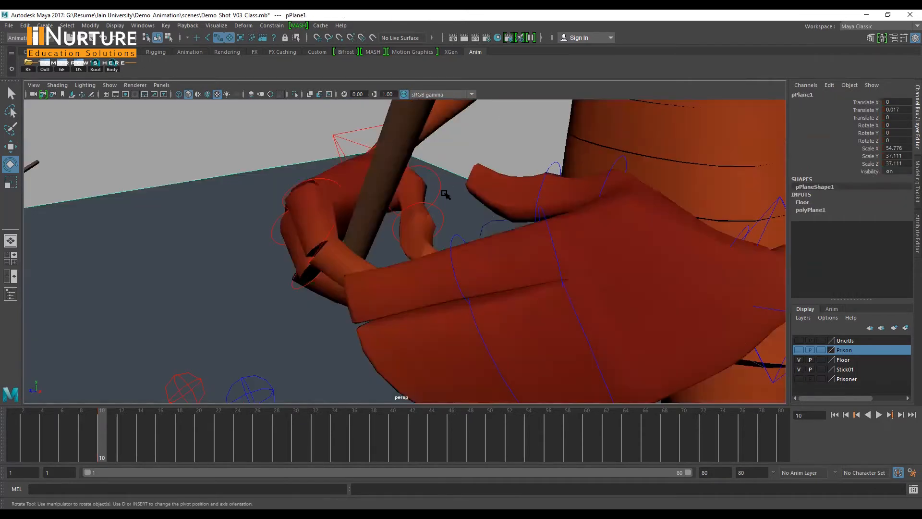
pyautogui.click(441, 192)
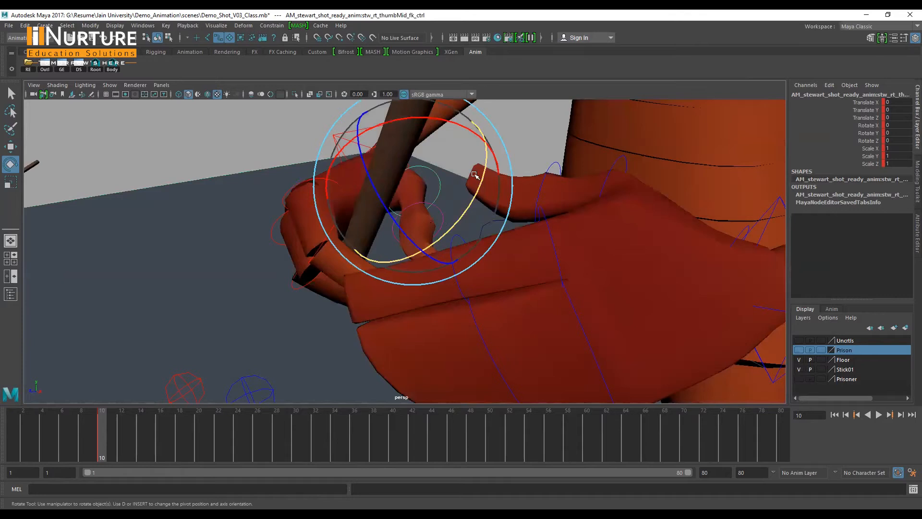
pyautogui.moveTo(476, 175); pyautogui.dragTo(510, 143)
pyautogui.click(438, 220)
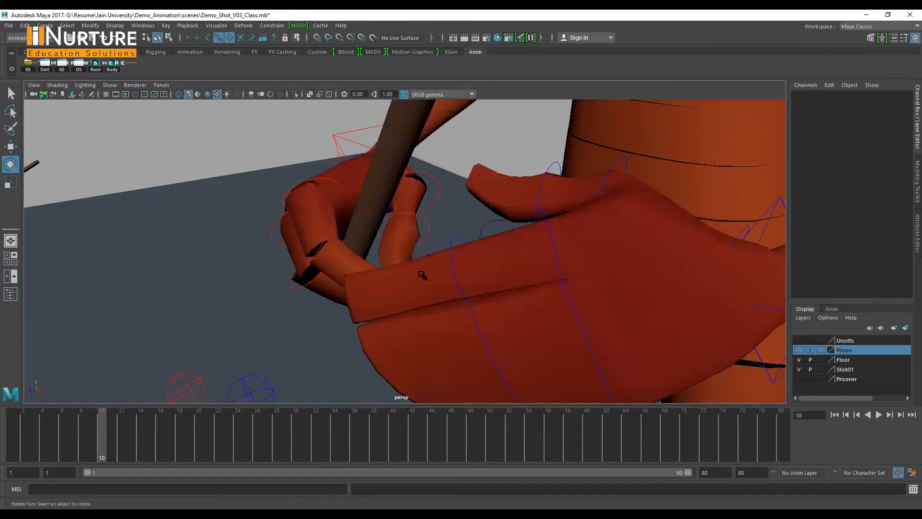
pyautogui.click(398, 253)
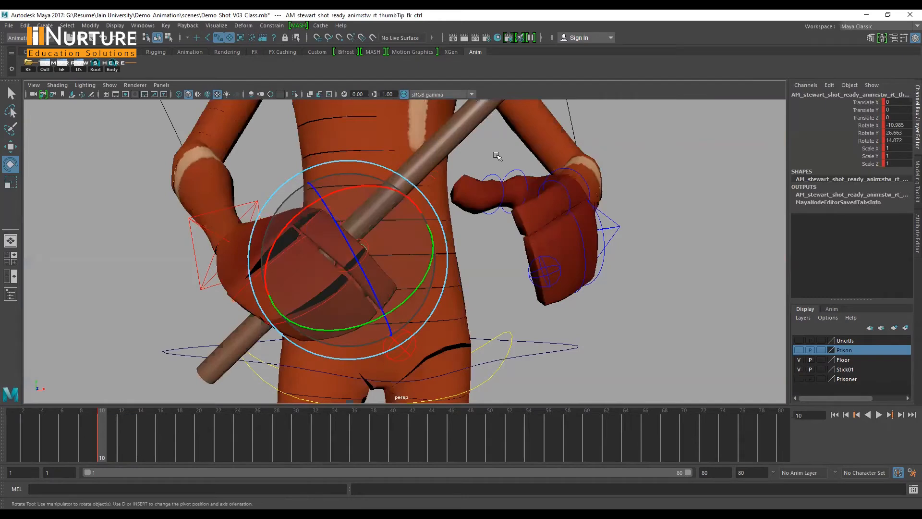
# Lower the left elbow pole vector control to about 6.3, -22.5 and -6.3 in X, Y and Z.
pyautogui.scroll(2, 497, 156)
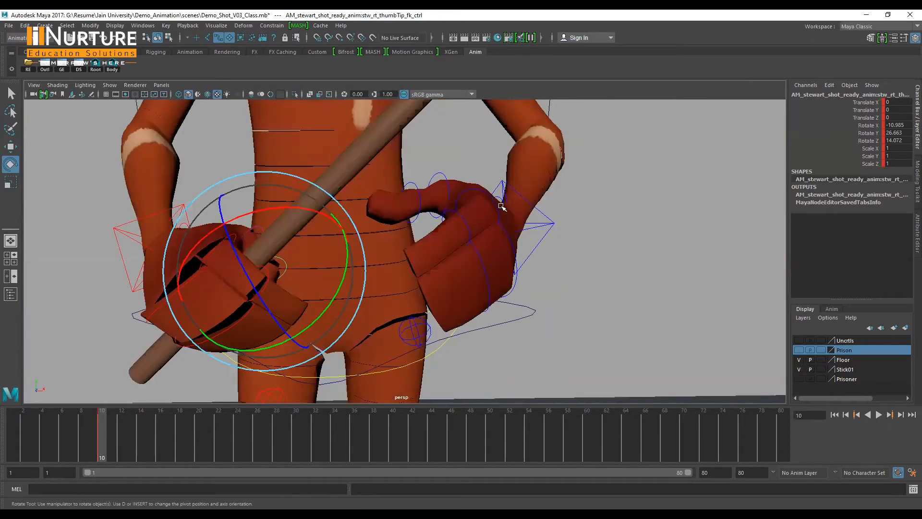
pyautogui.scroll(-1, 519, 246)
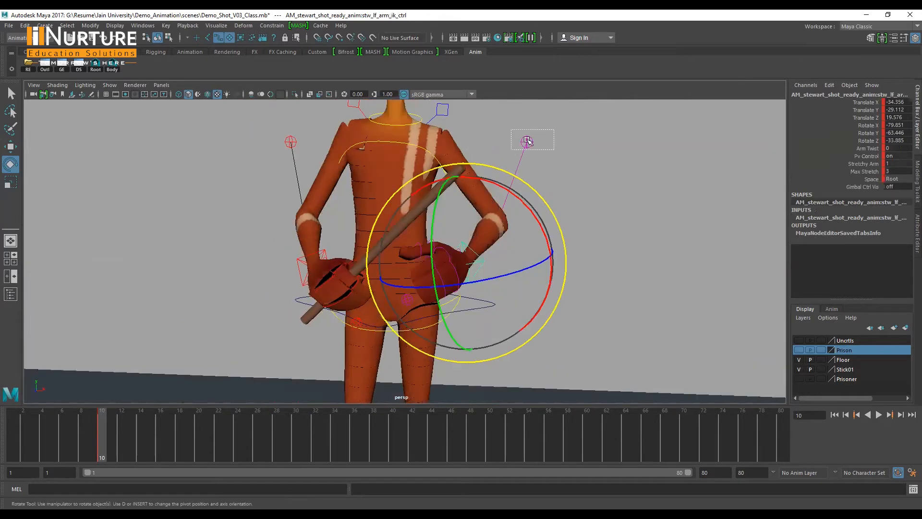
pyautogui.click(528, 141)
pyautogui.press('w')
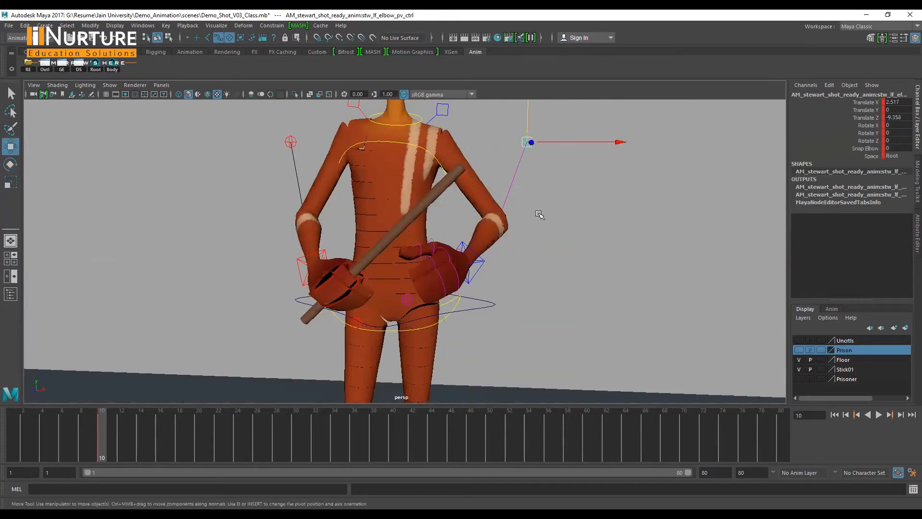
pyautogui.moveTo(527, 141); pyautogui.dragTo(538, 216)
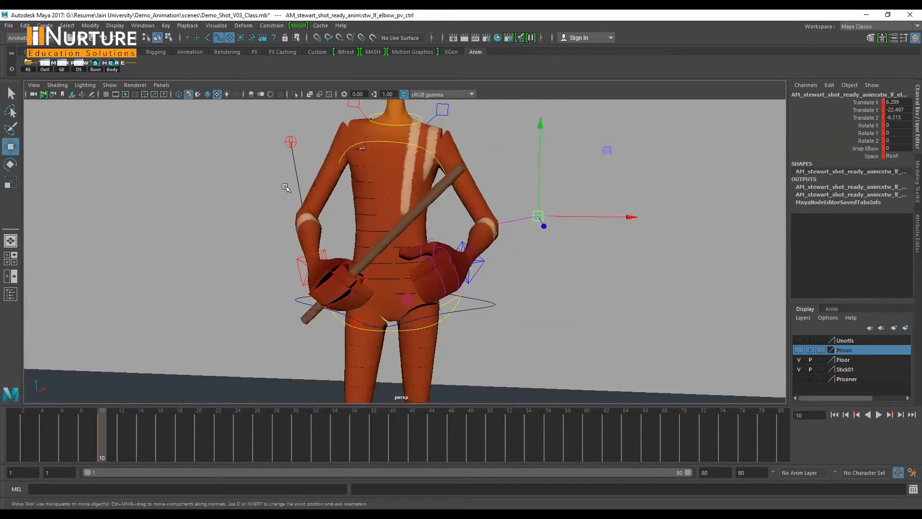
# Lower the right elbow pole vector control to about 0.3, -14.7 and -6.8 in X, Y and Z, and check the pose through the shot camera.
pyautogui.click(291, 141)
pyautogui.moveTo(291, 142); pyautogui.dragTo(287, 172)
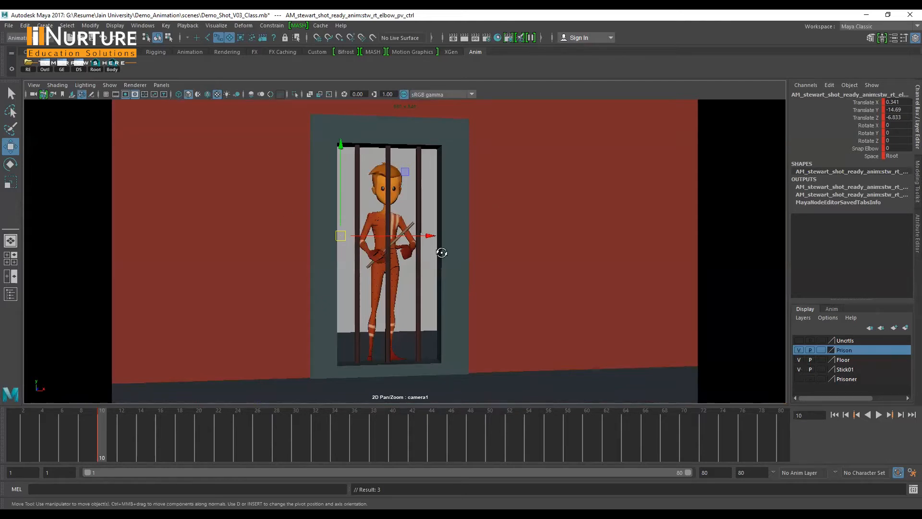
pyautogui.press('space')
pyautogui.moveTo(441, 252); pyautogui.dragTo(442, 176)
pyautogui.press('[')
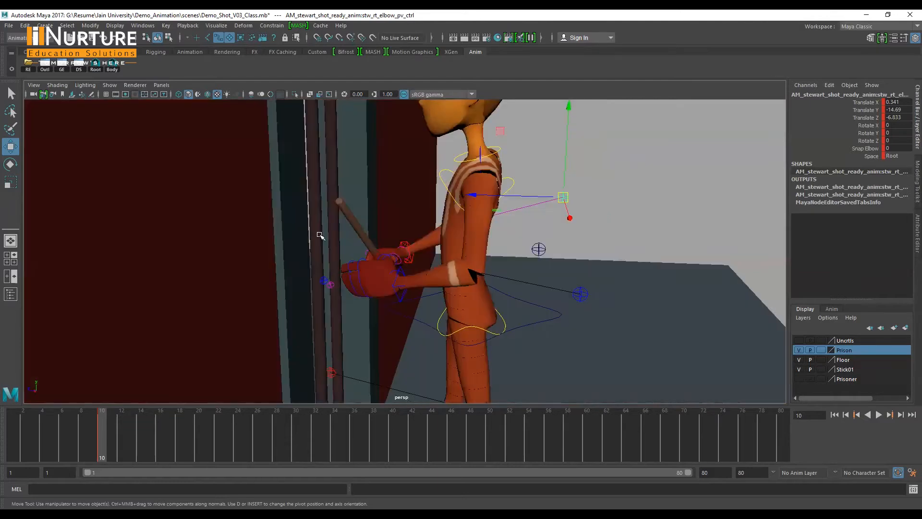
# Adjust the tilt of the upper body by rotating the spine IK shoulder control.
pyautogui.click(441, 232)
pyautogui.keyDown('alt'); pyautogui.moveTo(441, 233); pyautogui.dragTo(363, 212); pyautogui.keyUp('alt')
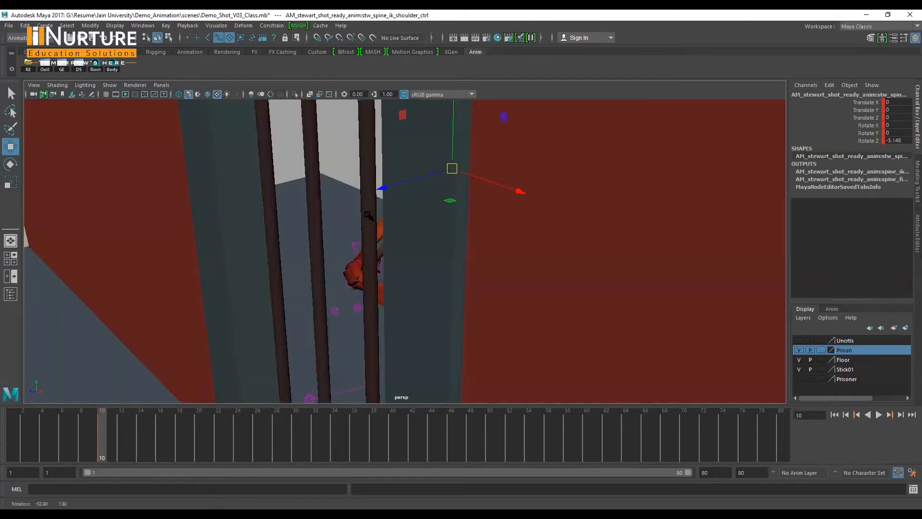
pyautogui.press('[')
pyautogui.press('e')
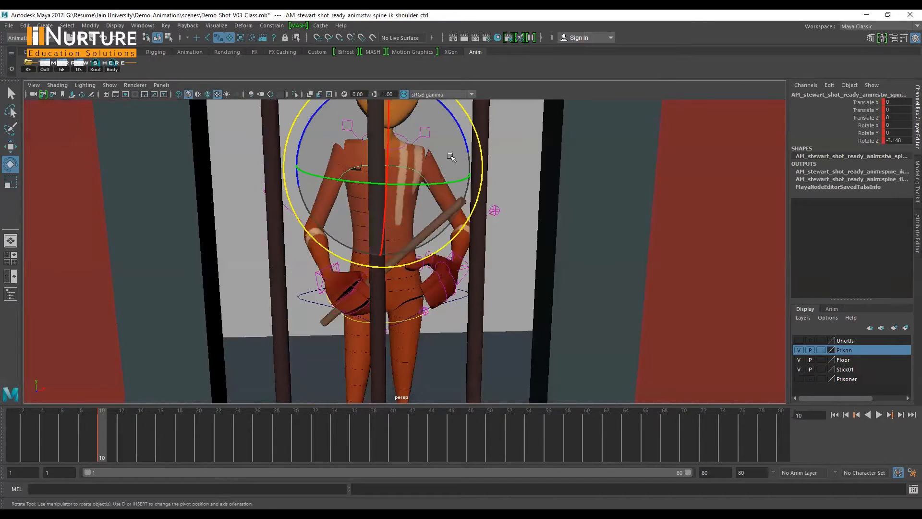
pyautogui.press('[')
pyautogui.moveTo(454, 159)
pyautogui.mouseDown()
pyautogui.moveTo(443, 162)
pyautogui.moveTo(479, 166)
pyautogui.moveTo(464, 150)
pyautogui.mouseUp()
pyautogui.press('[')
# Tilt the neck control to about -2.9 degrees and the head control to about -8.7 degrees in Z.
pyautogui.click(393, 228)
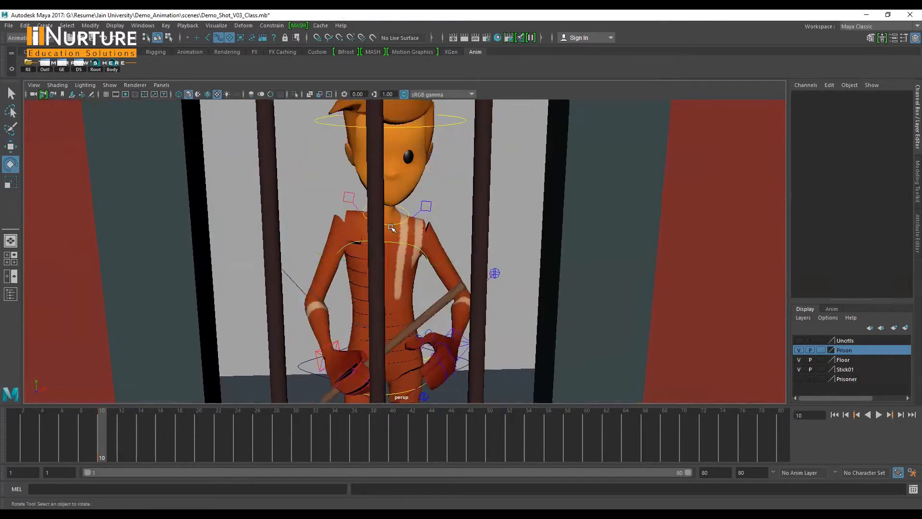
pyautogui.click(403, 223)
pyautogui.click(442, 158)
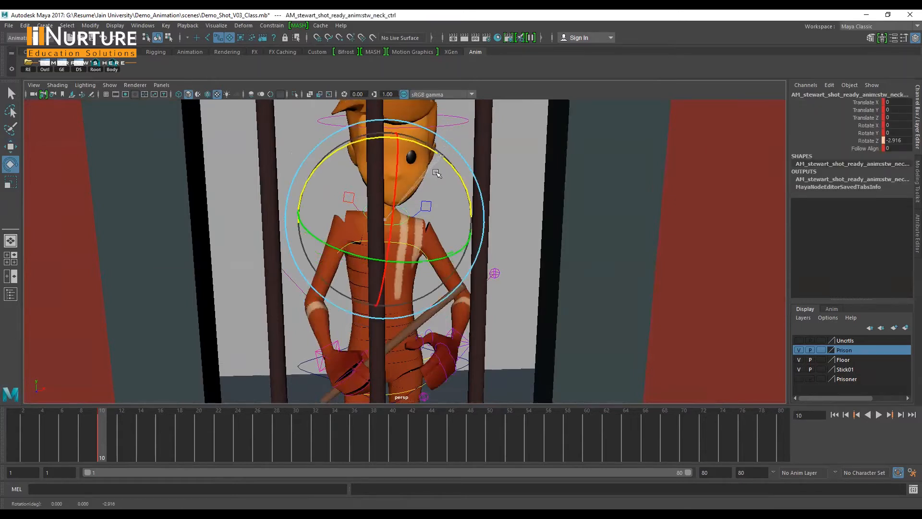
pyautogui.click(439, 176)
pyautogui.scroll(-4, 455, 145)
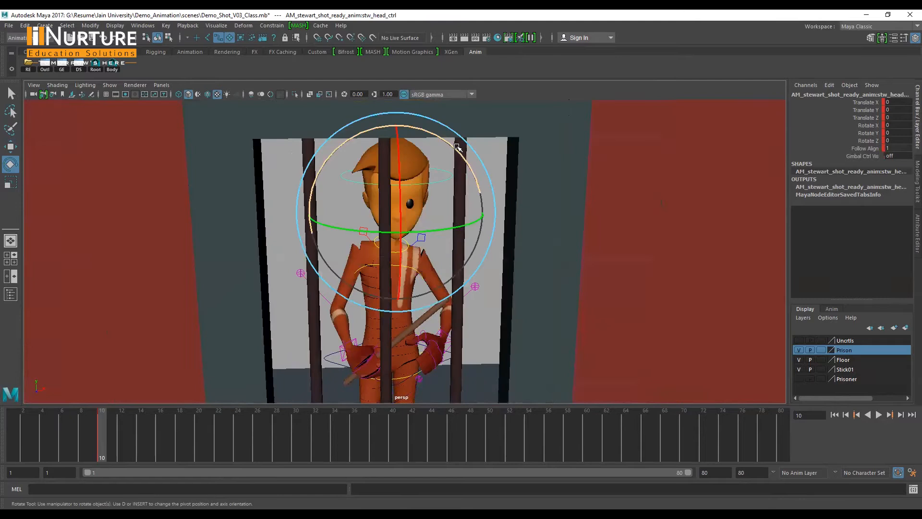
pyautogui.moveTo(456, 147); pyautogui.dragTo(408, 318)
pyautogui.scroll(-3, 408, 317)
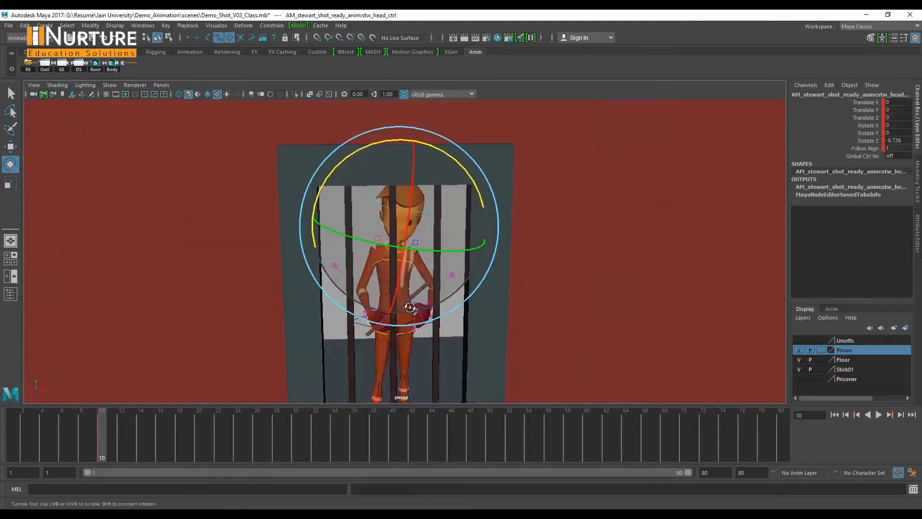
pyautogui.scroll(3, 454, 269)
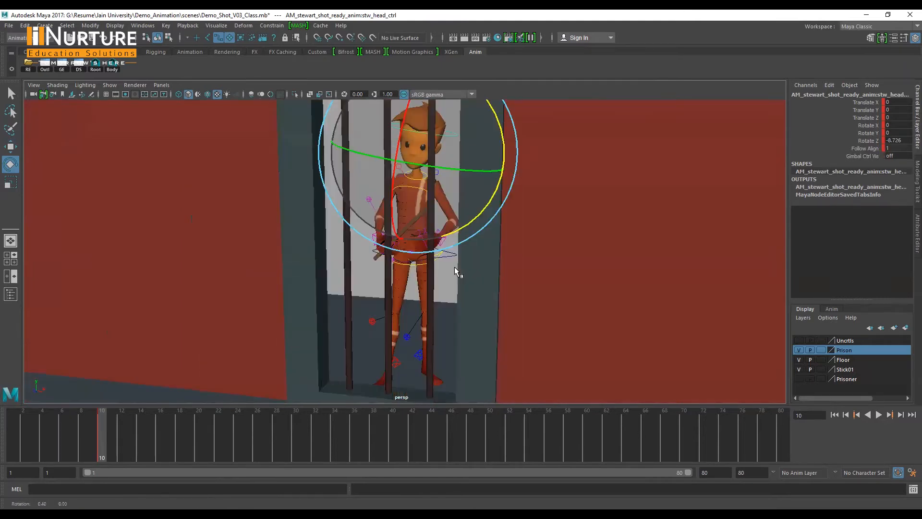
# Hide the Prison and Floor layers and inspect the standing pose from several angles.
pyautogui.click(799, 350)
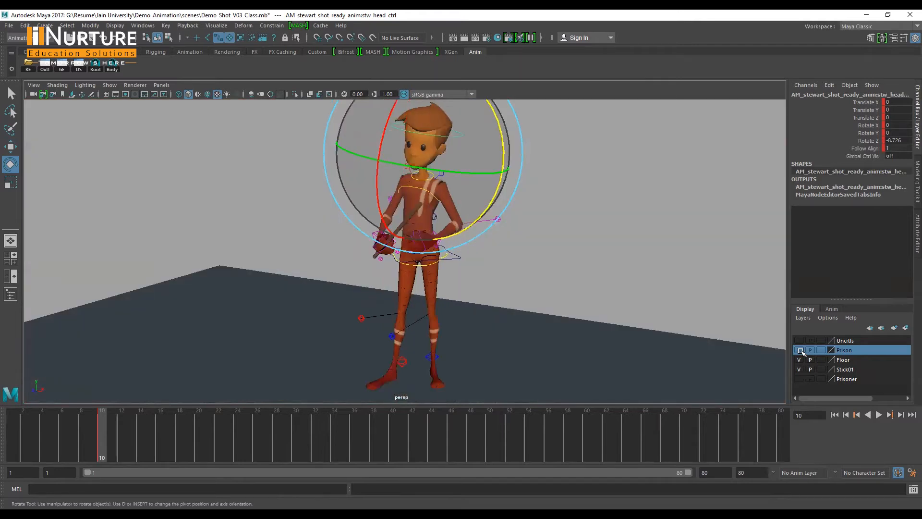
pyautogui.click(799, 360)
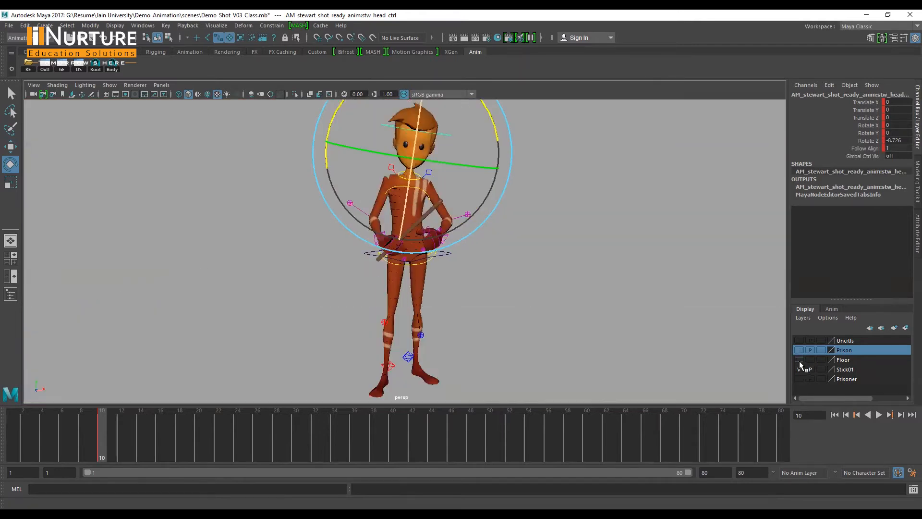
pyautogui.keyDown('alt'); pyautogui.moveTo(409, 295); pyautogui.dragTo(360, 267); pyautogui.keyUp('alt')
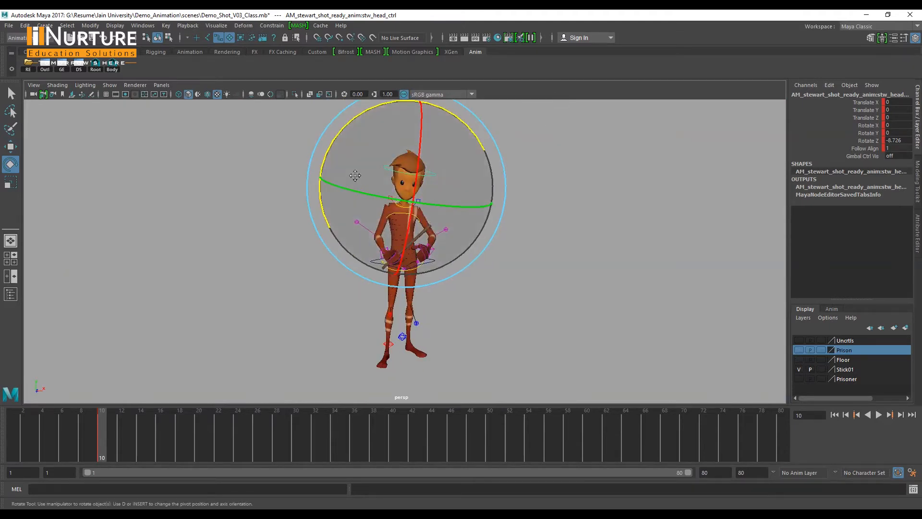
pyautogui.keyDown('alt'); pyautogui.moveTo(369, 212); pyautogui.dragTo(371, 215); pyautogui.keyUp('alt')
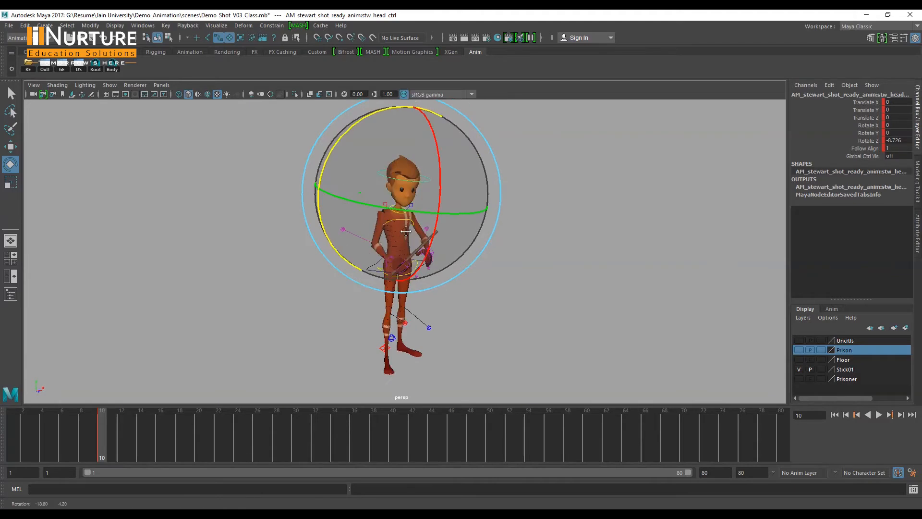
pyautogui.keyDown('alt'); pyautogui.moveTo(421, 261); pyautogui.dragTo(487, 254); pyautogui.keyUp('alt')
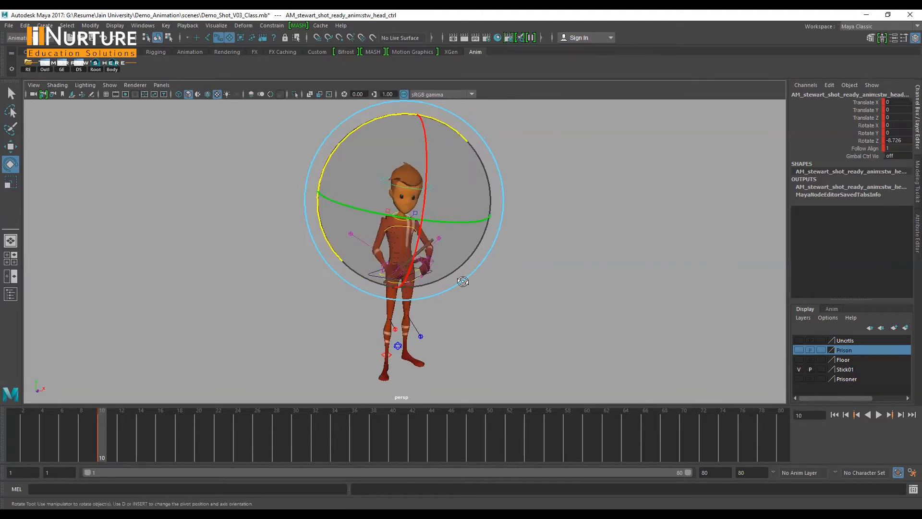
pyautogui.keyDown('alt'); pyautogui.moveTo(526, 194); pyautogui.dragTo(535, 170); pyautogui.keyUp('alt')
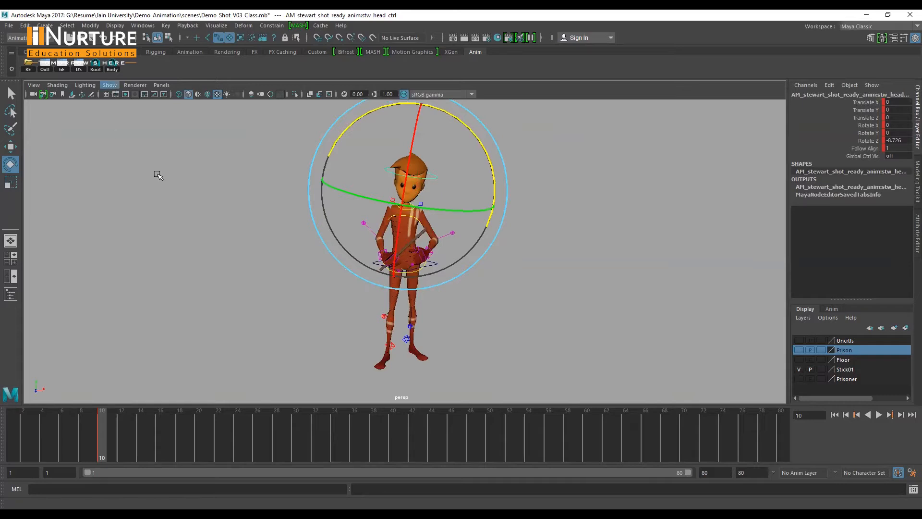
pyautogui.keyDown('alt'); pyautogui.moveTo(551, 178); pyautogui.dragTo(551, 172); pyautogui.keyUp('alt')
# Hide the rig's control curves and show the character as a black silhouette in the front view.
pyautogui.hotkey('alt', '1')
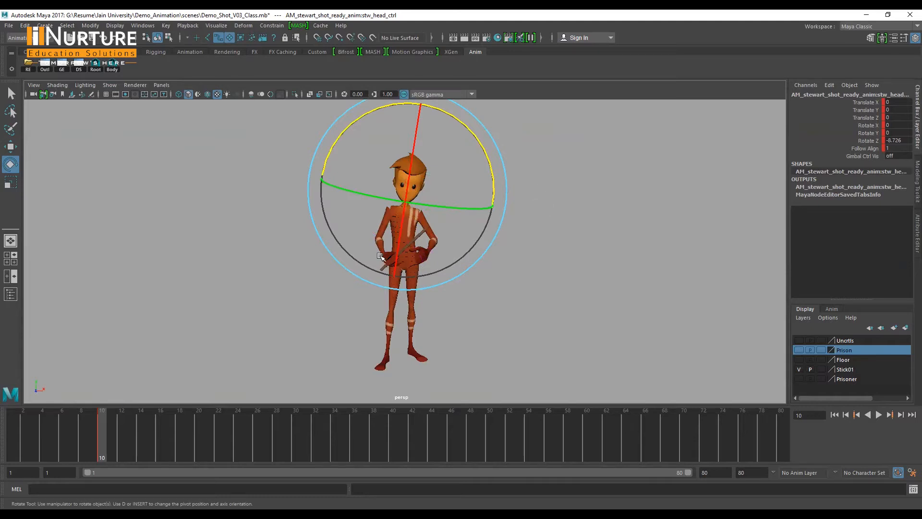
pyautogui.moveTo(390, 284); pyautogui.dragTo(392, 318)
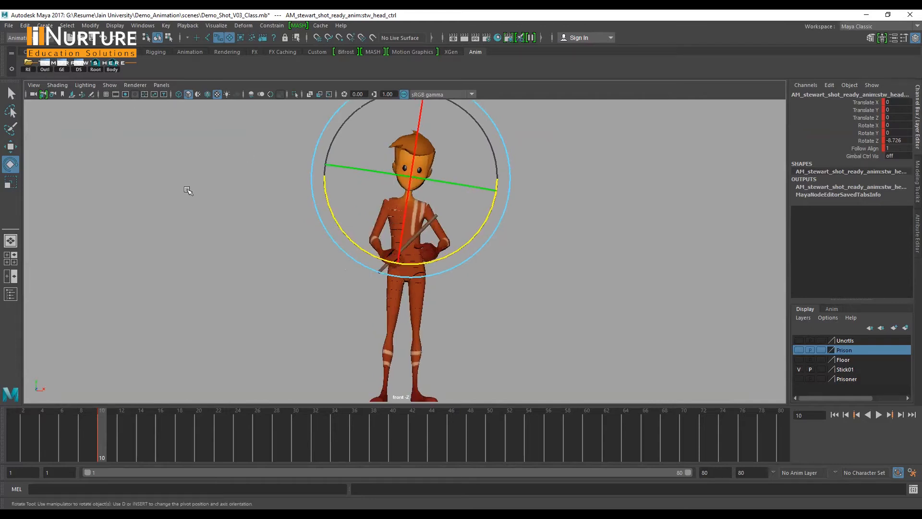
pyautogui.press('7')
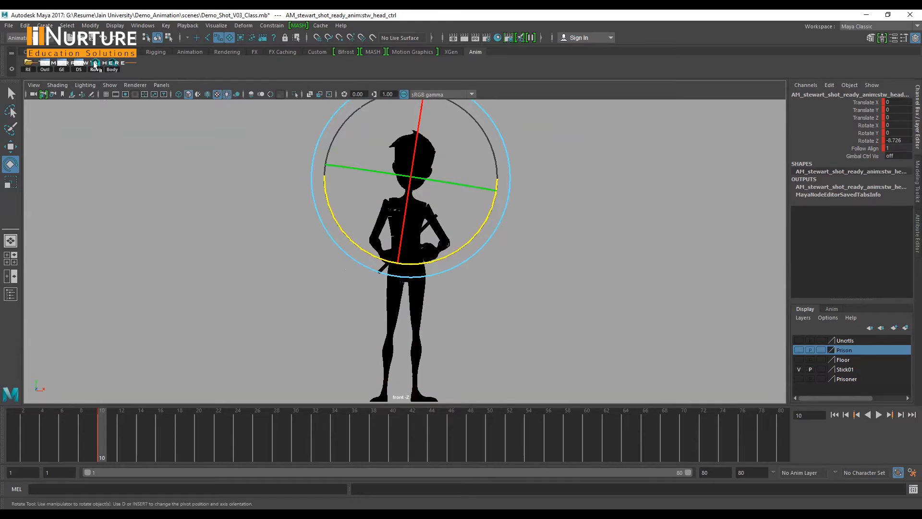
# Select the body's center of gravity control and nudge it sideways to about 2.2 in X.
pyautogui.press('z')
pyautogui.press('w')
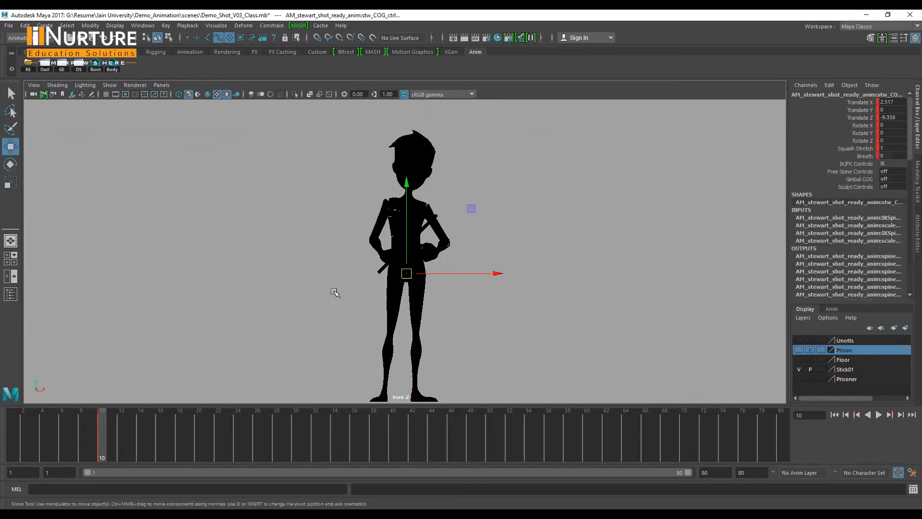
pyautogui.scroll(1, 370, 284)
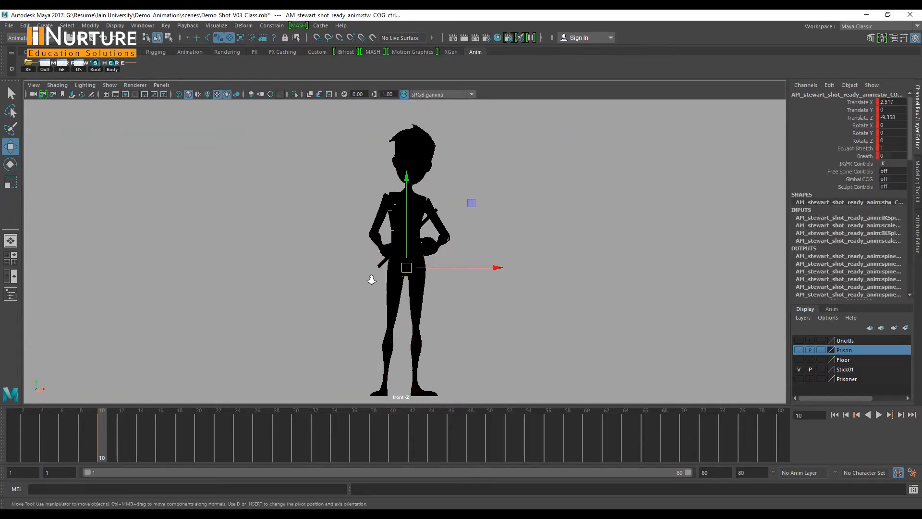
pyautogui.scroll(2, 375, 270)
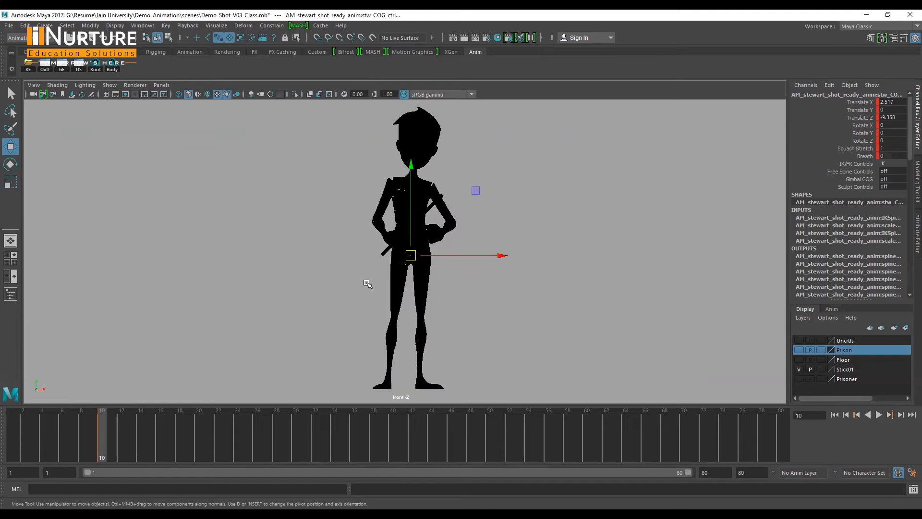
pyautogui.press('alt')
pyautogui.hotkey('alt', 'Left')
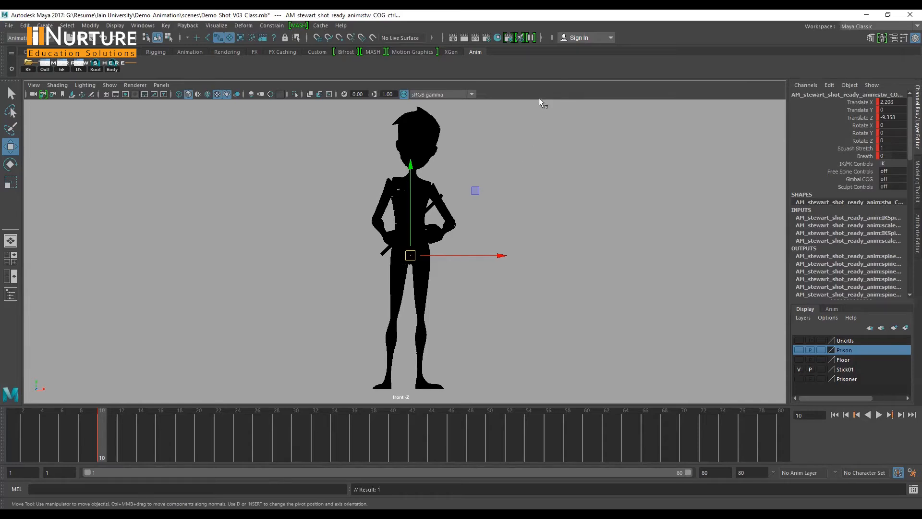
# In the side view, nudge the body's center of gravity control to about -10.2 in Z and check the silhouette.
pyautogui.press('space')
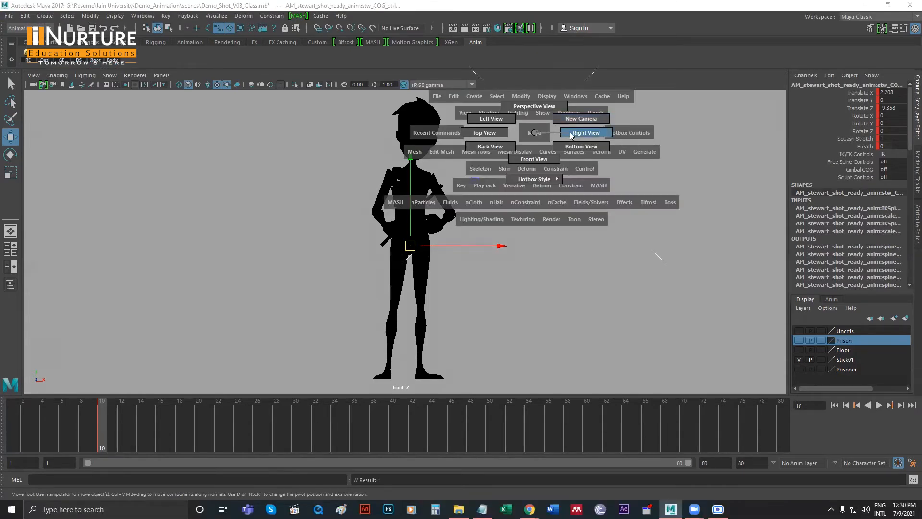
pyautogui.click(571, 135)
pyautogui.hotkey('alt', 'Right')
pyautogui.hotkey('alt', 'Right')
pyautogui.hotkey('alt', 'Right')
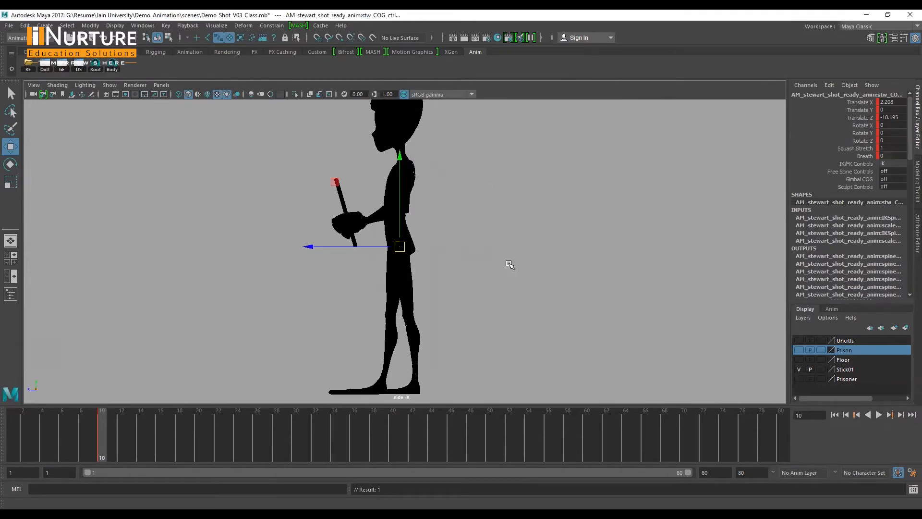
pyautogui.keyDown('alt'); pyautogui.moveTo(510, 264); pyautogui.dragTo(519, 281, button='middle'); pyautogui.keyUp('alt')
pyautogui.keyDown('alt'); pyautogui.moveTo(518, 281); pyautogui.dragTo(507, 272, button='right'); pyautogui.keyUp('alt')
pyautogui.keyDown('alt'); pyautogui.moveTo(508, 273); pyautogui.dragTo(431, 261, button='middle'); pyautogui.keyUp('alt')
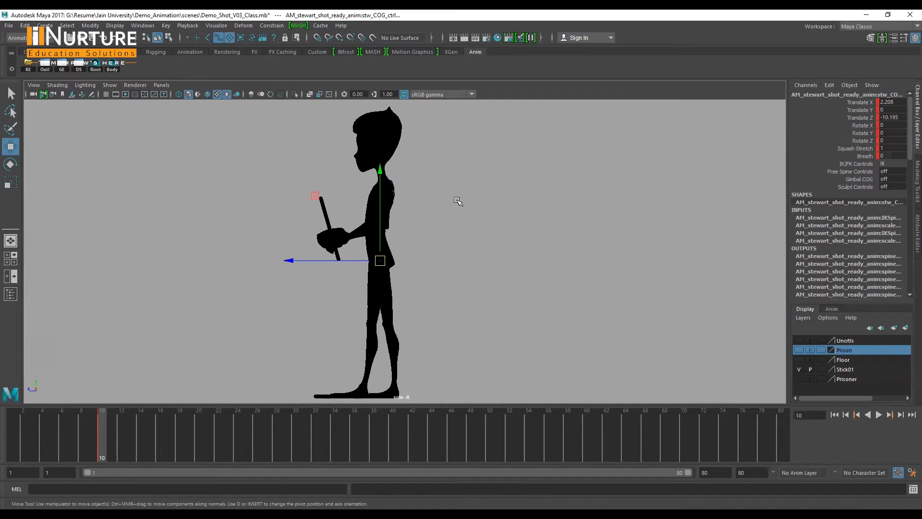
# Return to the perspective view and redisplay the rig's control curves together with the Prison and Floor layers.
pyautogui.press('space')
pyautogui.moveTo(456, 189); pyautogui.dragTo(459, 167)
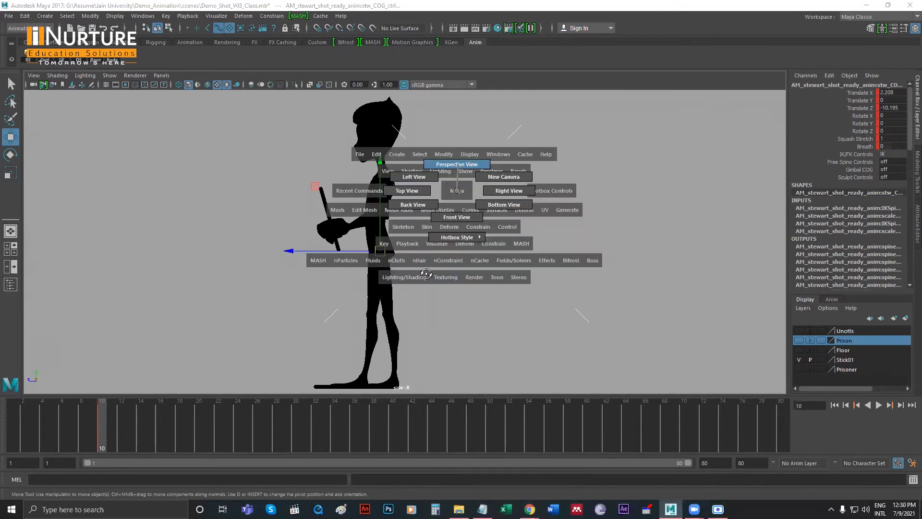
pyautogui.keyDown('alt'); pyautogui.moveTo(365, 222); pyautogui.dragTo(383, 292); pyautogui.keyUp('alt')
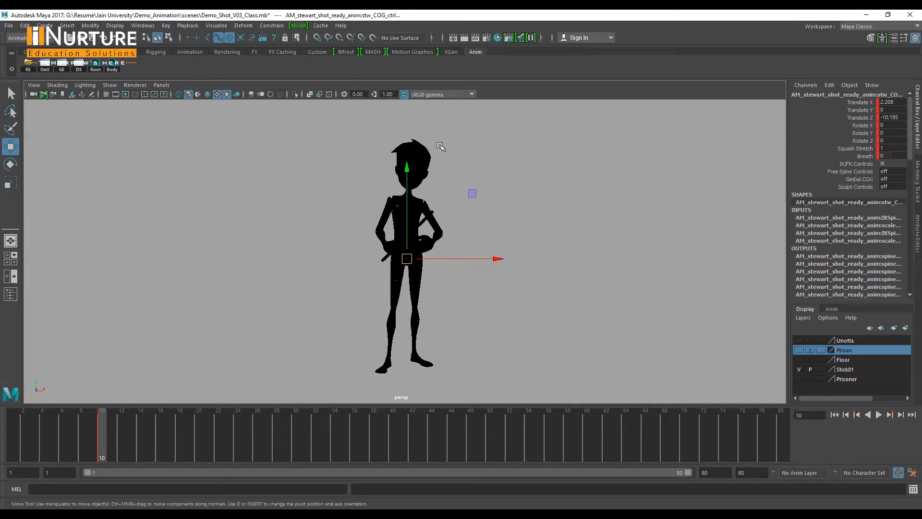
pyautogui.click(125, 134)
pyautogui.moveTo(317, 124); pyautogui.dragTo(164, 126)
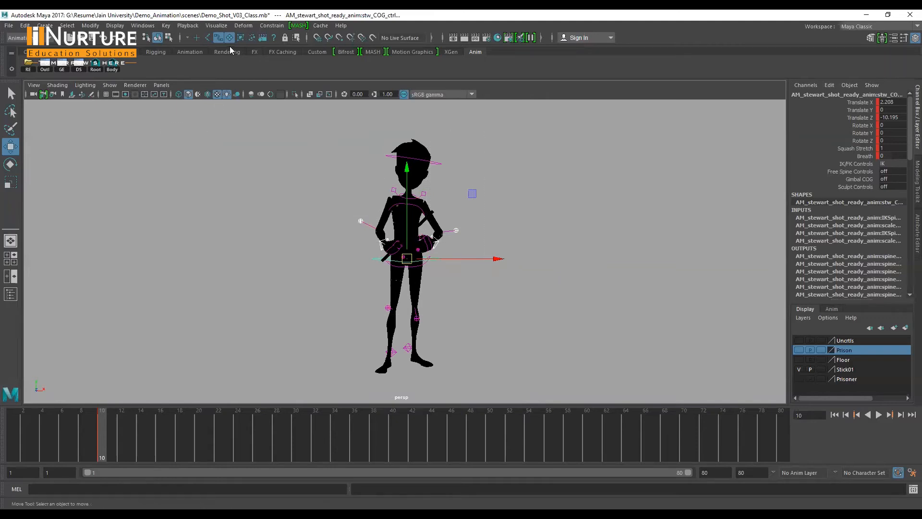
pyautogui.moveTo(280, 116); pyautogui.dragTo(501, 372)
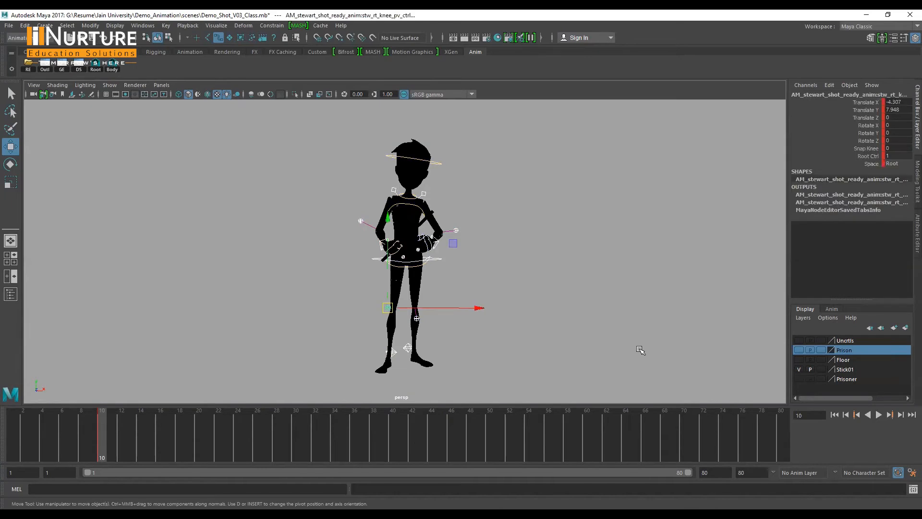
pyautogui.click(799, 350)
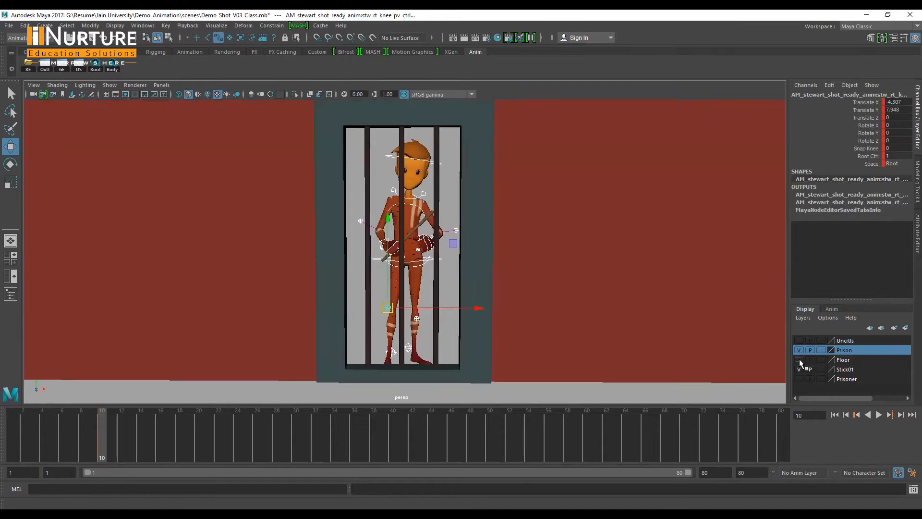
pyautogui.click(799, 360)
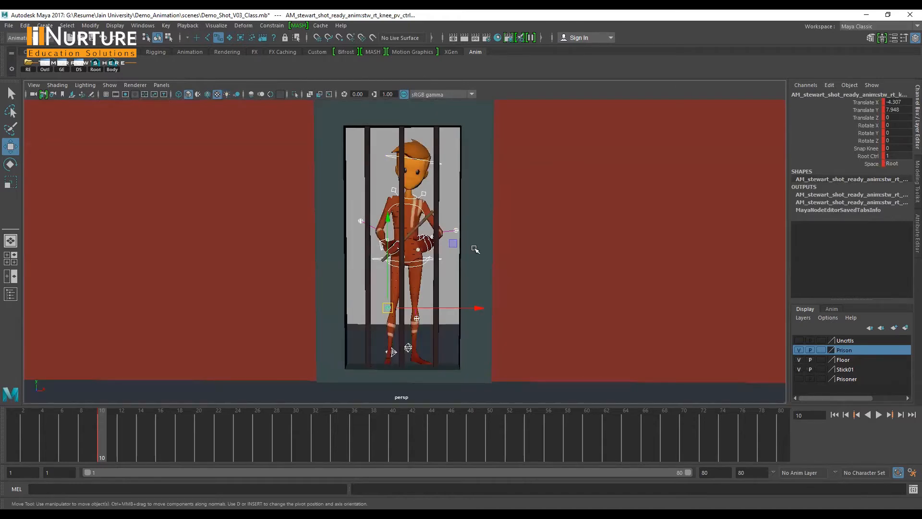
# Switch to wireframe display, select all of the character's controls and key them at frame 10.
pyautogui.keyDown('alt'); pyautogui.moveTo(518, 235); pyautogui.dragTo(482, 245); pyautogui.keyUp('alt')
pyautogui.scroll(-3, 408, 275)
pyautogui.press('4')
pyautogui.moveTo(558, 140); pyautogui.dragTo(354, 346)
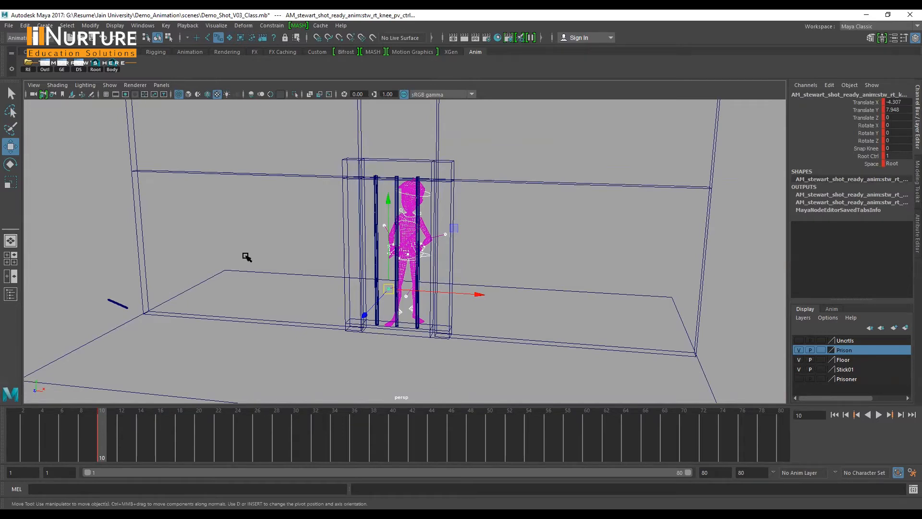
pyautogui.press('s')
# At frame 1, rotate the body's center of gravity control to about 73.6 degrees in Y and key it.
pyautogui.click(12, 437)
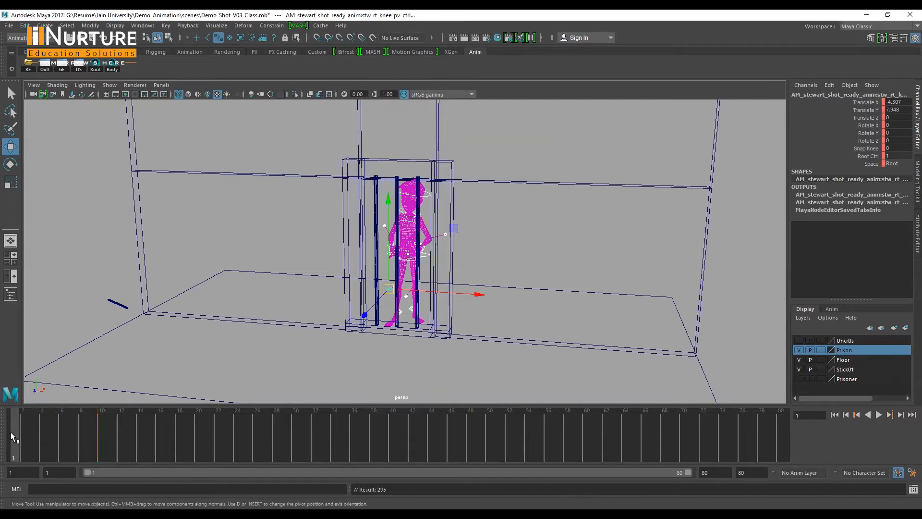
pyautogui.keyDown('alt'); pyautogui.moveTo(335, 295); pyautogui.dragTo(278, 224); pyautogui.keyUp('alt')
pyautogui.keyDown('alt'); pyautogui.moveTo(278, 224); pyautogui.dragTo(349, 284, button='right'); pyautogui.keyUp('alt')
pyautogui.keyDown('alt'); pyautogui.moveTo(349, 284); pyautogui.dragTo(324, 238, button='middle'); pyautogui.keyUp('alt')
pyautogui.keyDown('alt'); pyautogui.moveTo(294, 258); pyautogui.dragTo(458, 248); pyautogui.keyUp('alt')
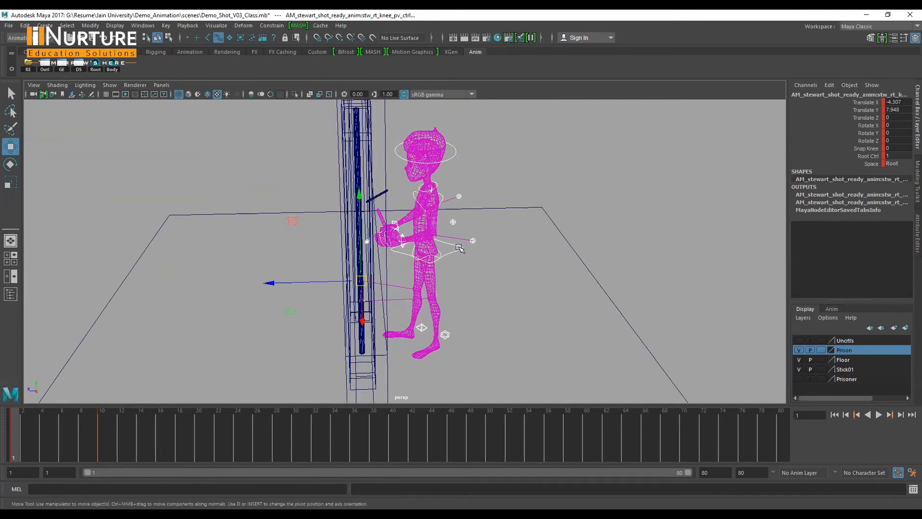
pyautogui.click(459, 247)
pyautogui.press('e')
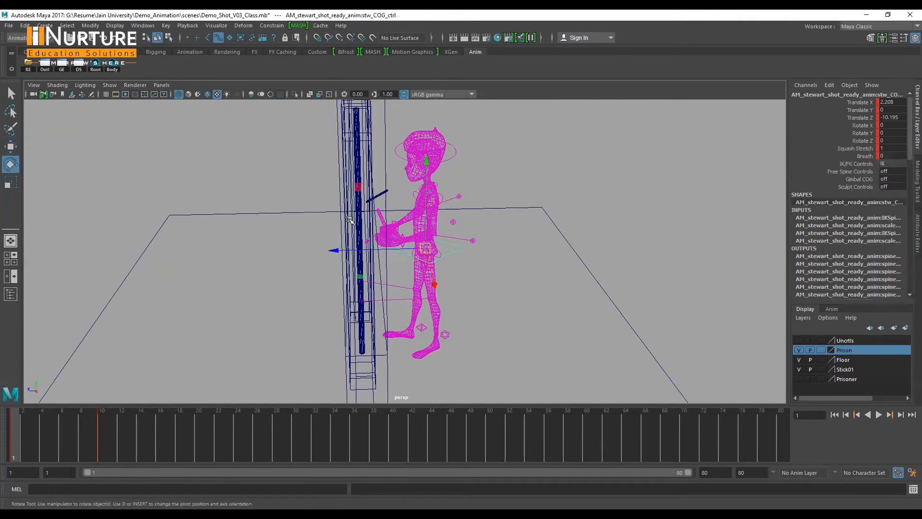
pyautogui.keyDown('alt'); pyautogui.moveTo(332, 255); pyautogui.dragTo(316, 235); pyautogui.keyUp('alt')
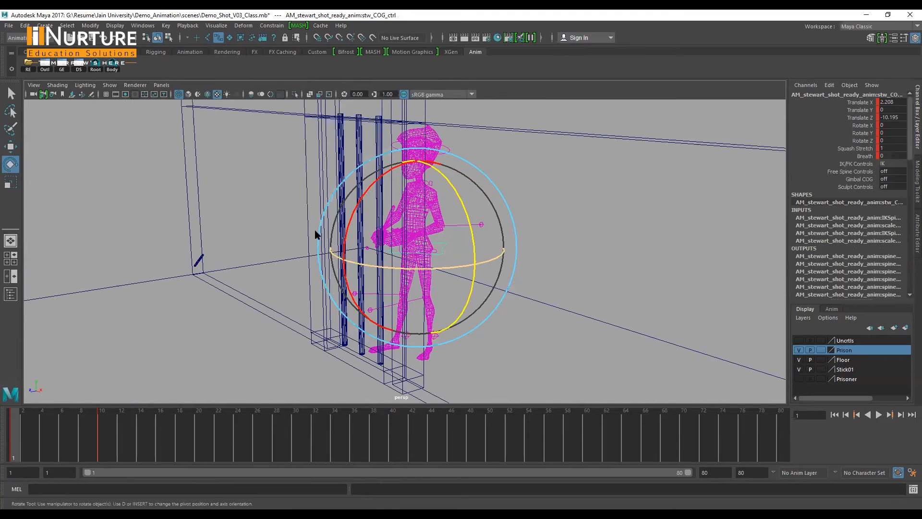
pyautogui.press('space')
pyautogui.press('space')
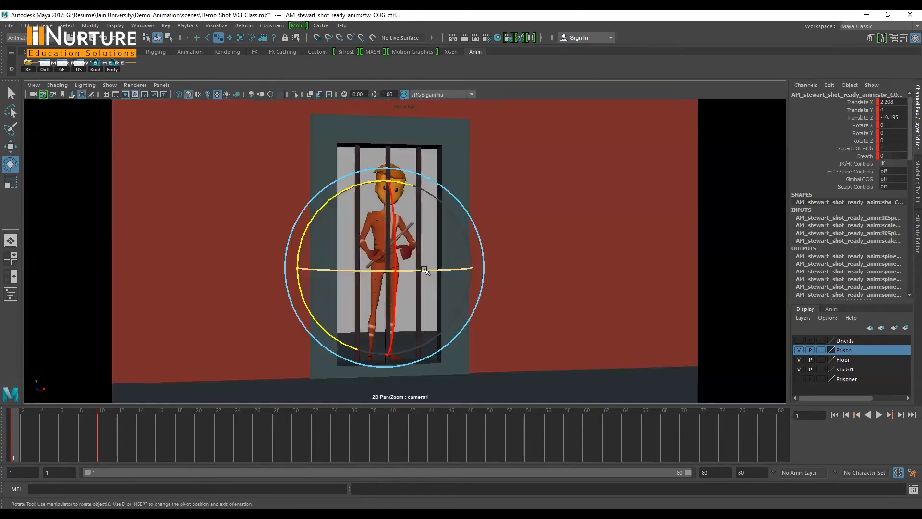
pyautogui.moveTo(435, 266)
pyautogui.mouseDown()
pyautogui.moveTo(399, 270)
pyautogui.moveTo(424, 268)
pyautogui.mouseUp()
pyautogui.press('s')
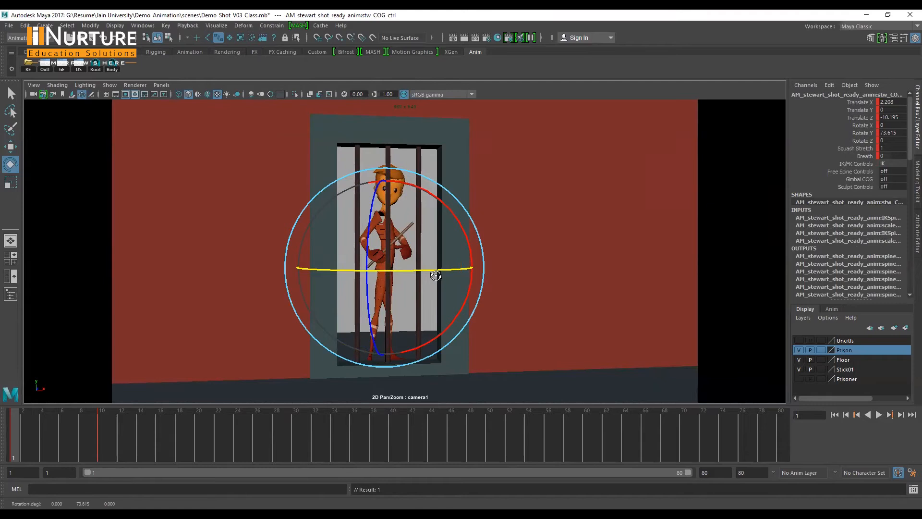
# Restore shaded display, move the left foot IK control to about -61.3 in X and rotate it to about 83.2 degrees in Y.
pyautogui.press('space')
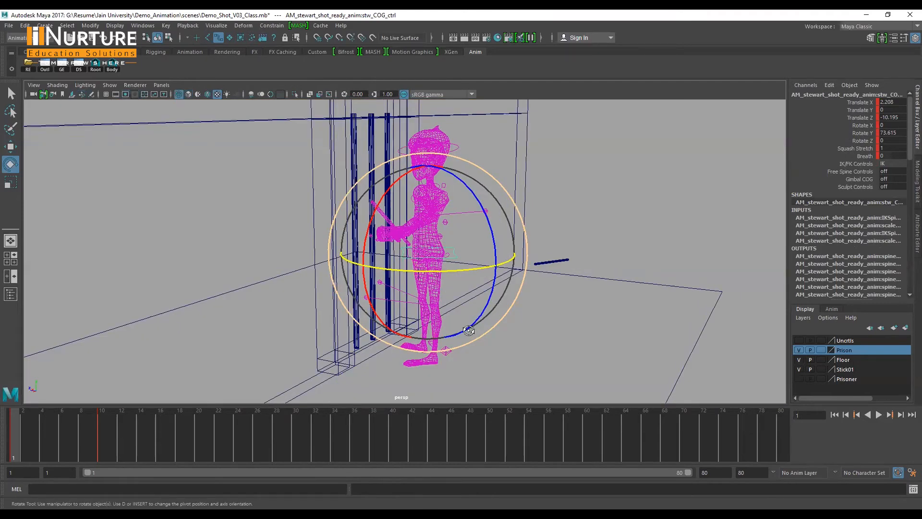
pyautogui.press('5')
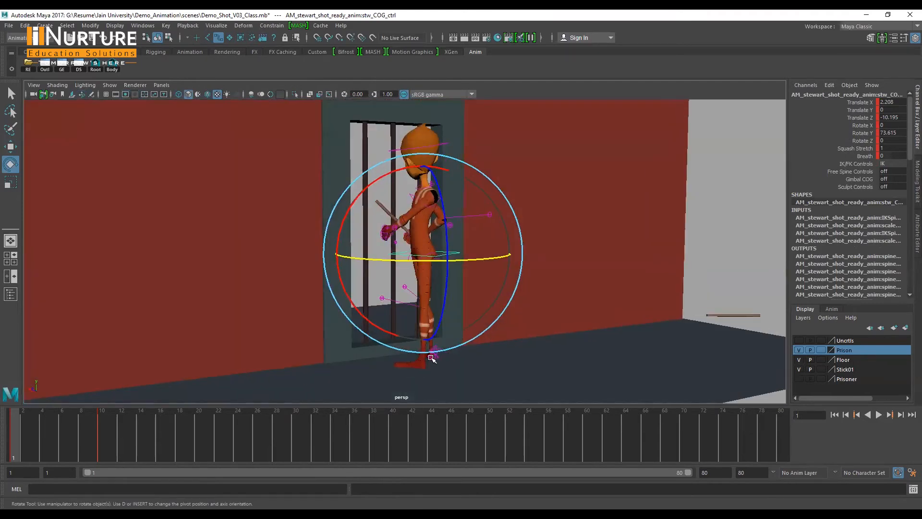
pyautogui.click(431, 358)
pyautogui.keyDown('alt'); pyautogui.moveTo(431, 357); pyautogui.dragTo(399, 321); pyautogui.keyUp('alt')
pyautogui.press('w')
pyautogui.keyDown('alt'); pyautogui.moveTo(418, 281); pyautogui.dragTo(283, 279); pyautogui.keyUp('alt')
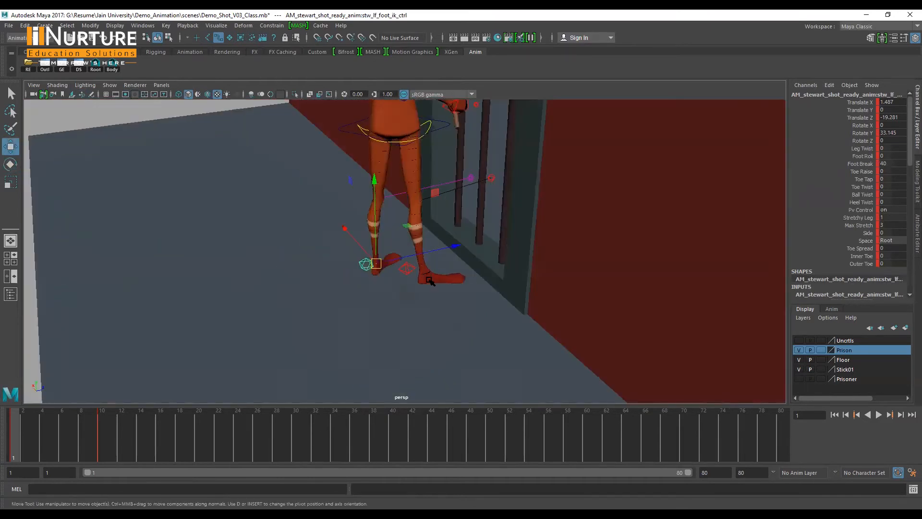
pyautogui.keyDown('alt'); pyautogui.moveTo(399, 293); pyautogui.dragTo(366, 261); pyautogui.keyUp('alt')
pyautogui.keyDown('alt'); pyautogui.moveTo(427, 302); pyautogui.dragTo(465, 301); pyautogui.keyUp('alt')
pyautogui.moveTo(419, 278); pyautogui.dragTo(439, 276)
pyautogui.press('e')
pyautogui.moveTo(478, 317); pyautogui.dragTo(557, 302)
pyautogui.keyDown('alt'); pyautogui.moveTo(443, 194); pyautogui.dragTo(443, 202, button='middle'); pyautogui.keyUp('alt')
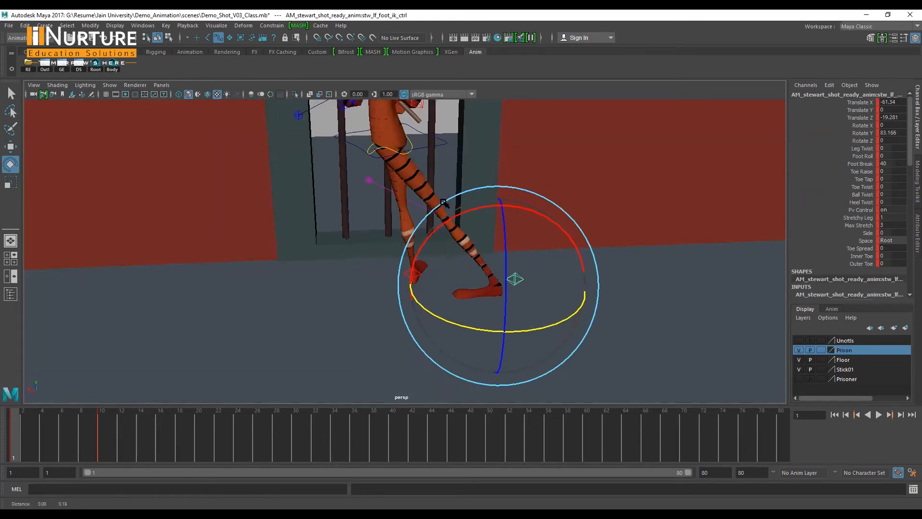
# Select the center of gravity with the arm and elbow controls and move the body sideways to about -46.9 in X.
pyautogui.click(409, 223)
pyautogui.scroll(-3, 389, 268)
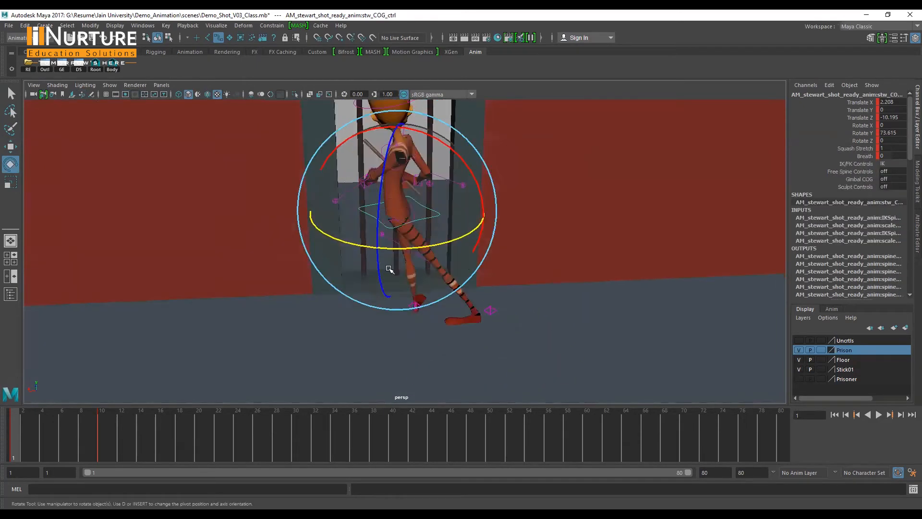
pyautogui.keyDown('alt'); pyautogui.moveTo(388, 268); pyautogui.dragTo(368, 328, button='middle'); pyautogui.keyUp('alt')
pyautogui.keyDown('alt'); pyautogui.moveTo(368, 327); pyautogui.dragTo(368, 297); pyautogui.keyUp('alt')
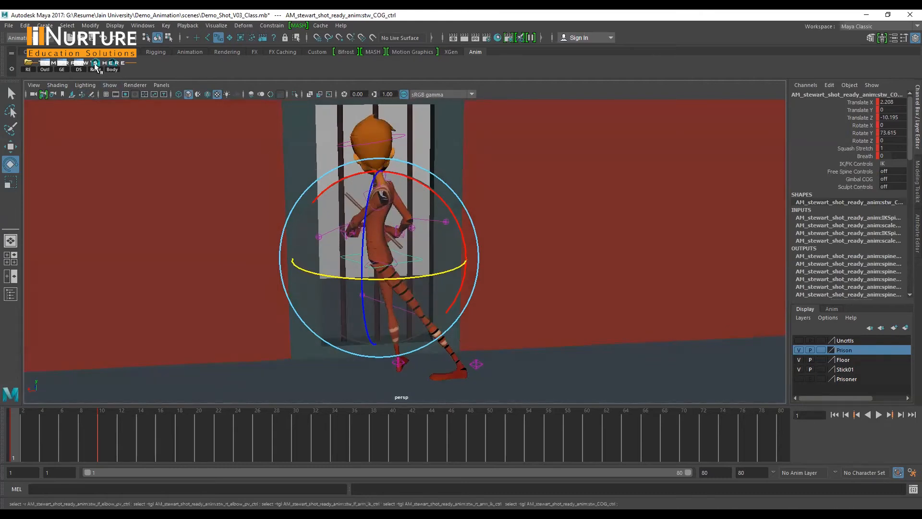
pyautogui.moveTo(384, 243)
pyautogui.keyDown('alt'); pyautogui.mouseDown()
pyautogui.moveTo(402, 240)
pyautogui.moveTo(378, 229)
pyautogui.mouseUp(); pyautogui.keyUp('alt')
pyautogui.keyDown('alt'); pyautogui.moveTo(391, 257); pyautogui.dragTo(374, 255, button='middle'); pyautogui.keyUp('alt')
pyautogui.scroll(1, 374, 256)
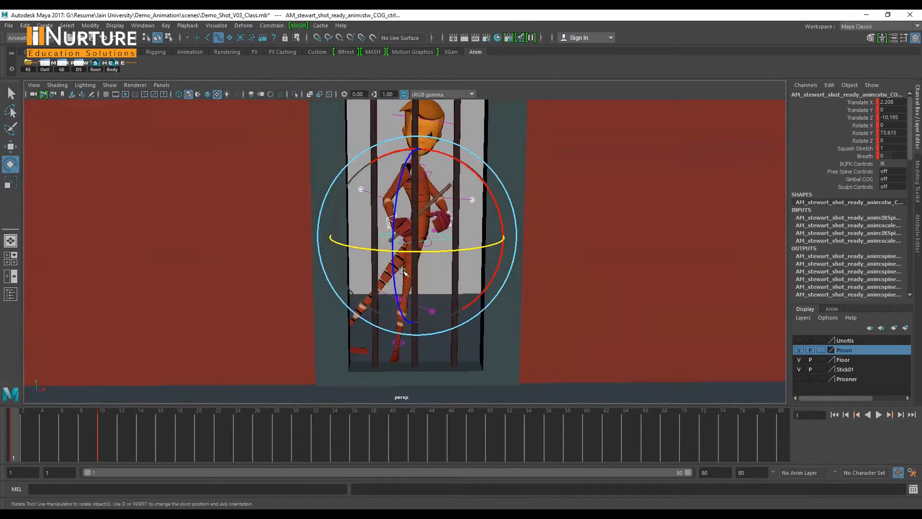
pyautogui.press('space')
pyautogui.press('space')
pyautogui.press('w')
pyautogui.moveTo(499, 229); pyautogui.dragTo(422, 227)
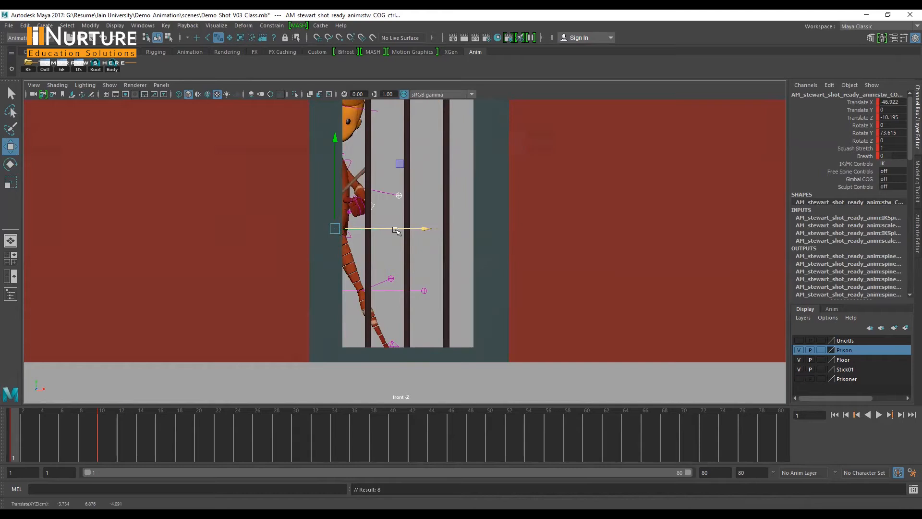
# Select the right foot IK control and turn it to about 54.2 degrees in Y.
pyautogui.press('space')
pyautogui.press('space')
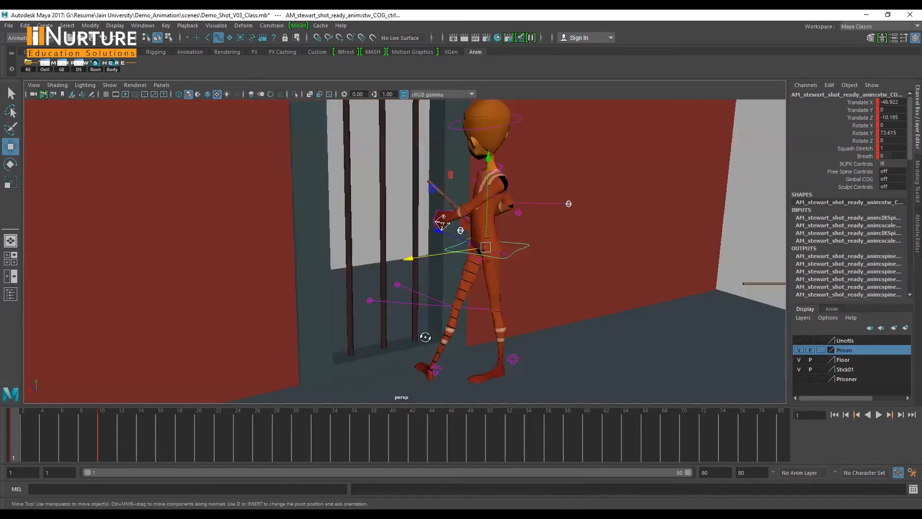
pyautogui.click(426, 337)
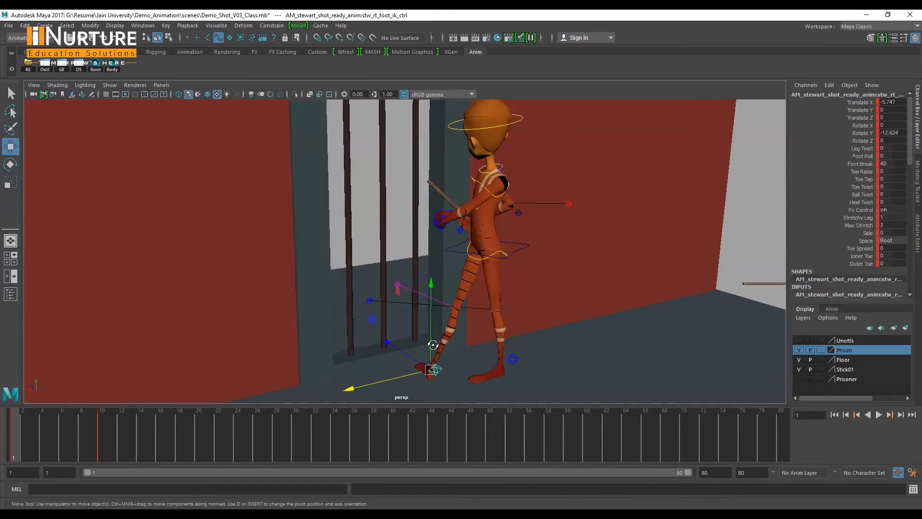
pyautogui.keyDown('alt'); pyautogui.moveTo(432, 344); pyautogui.dragTo(423, 259); pyautogui.keyUp('alt')
pyautogui.press('e')
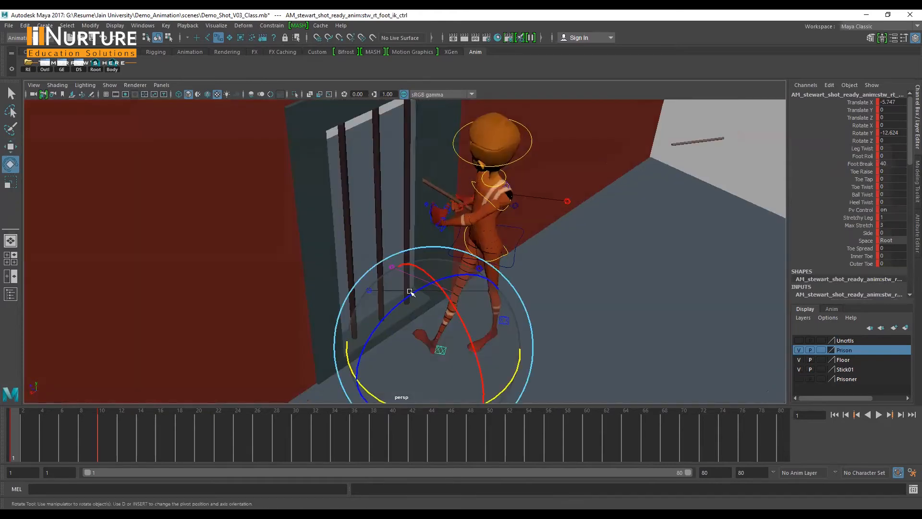
pyautogui.keyDown('alt'); pyautogui.moveTo(426, 314); pyautogui.dragTo(420, 219, button='middle'); pyautogui.keyUp('alt')
pyautogui.moveTo(428, 315); pyautogui.dragTo(345, 215)
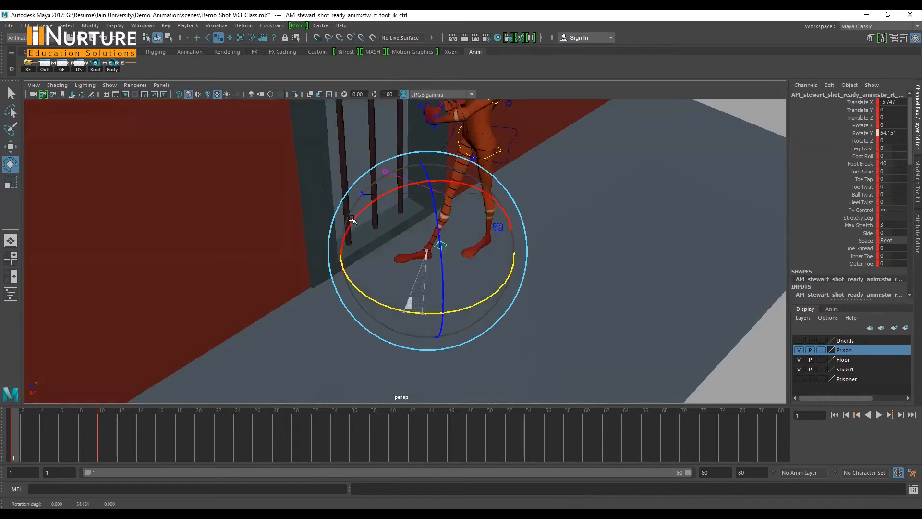
# Tilt the right foot IK control to about -36.4 degrees in X so the toes lift, and key it.
pyautogui.moveTo(412, 284); pyautogui.dragTo(489, 283)
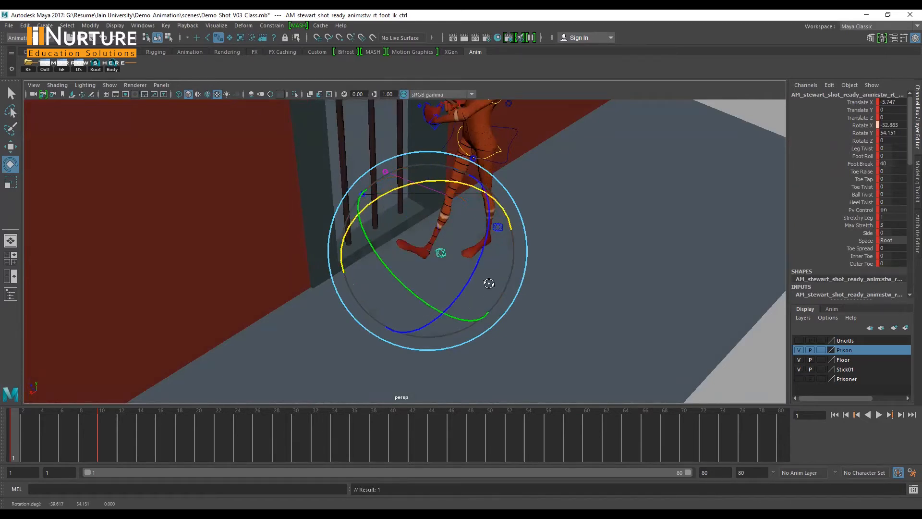
pyautogui.keyDown('alt'); pyautogui.moveTo(309, 257); pyautogui.dragTo(251, 253); pyautogui.keyUp('alt')
pyautogui.keyDown('alt'); pyautogui.moveTo(331, 254); pyautogui.dragTo(346, 240); pyautogui.keyUp('alt')
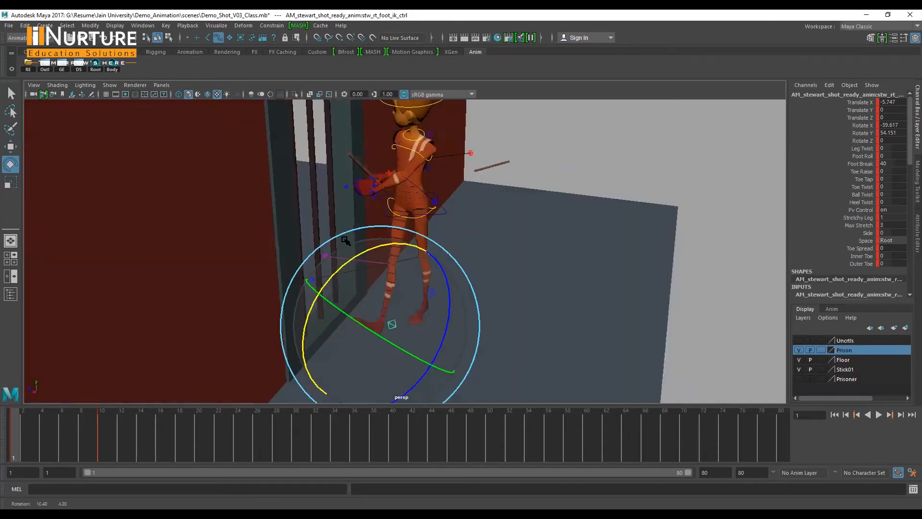
pyautogui.moveTo(444, 335); pyautogui.dragTo(444, 333)
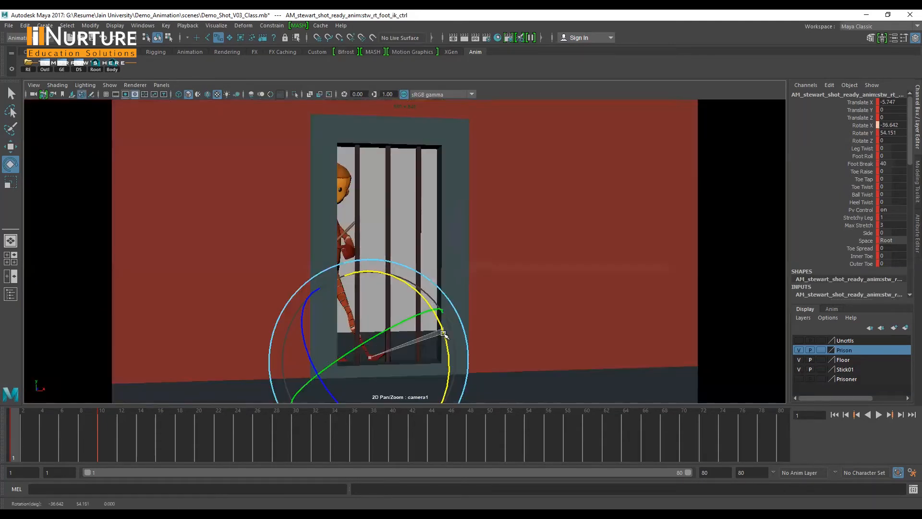
pyautogui.press('s')
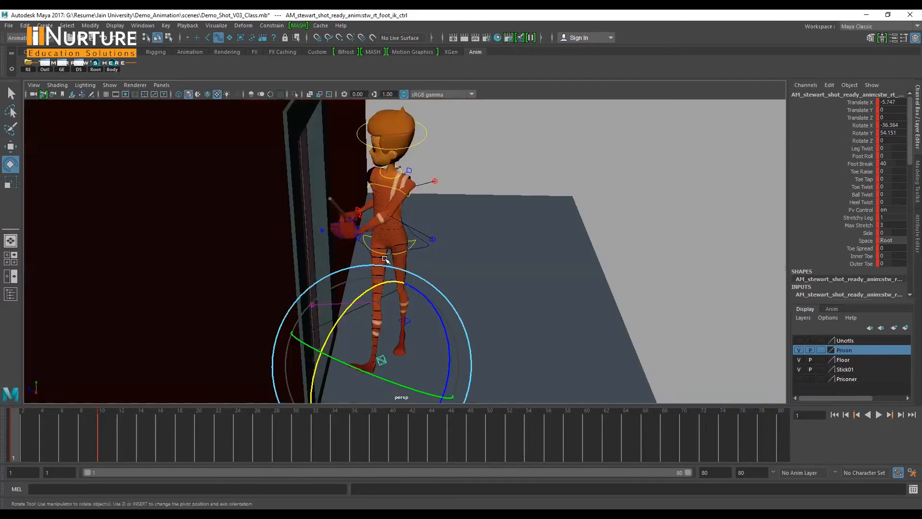
pyautogui.keyDown('alt'); pyautogui.moveTo(386, 268); pyautogui.dragTo(404, 265); pyautogui.keyUp('alt')
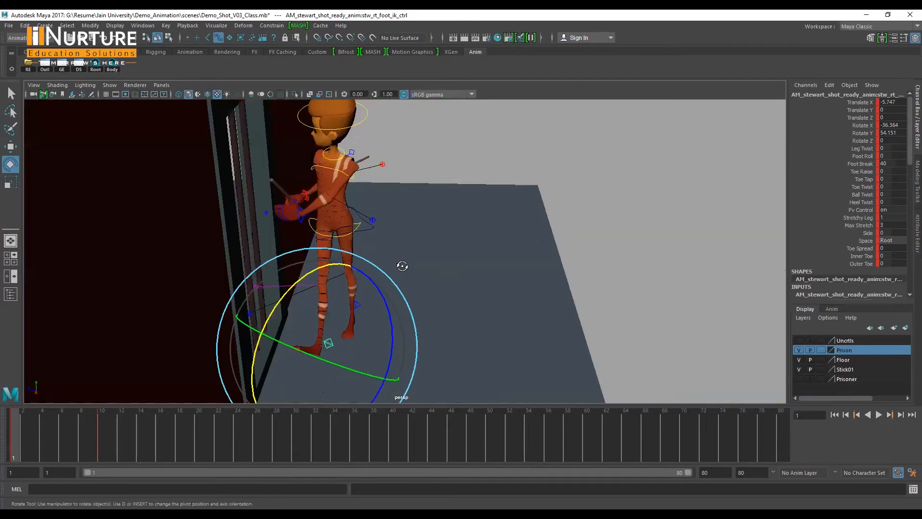
pyautogui.keyDown('alt'); pyautogui.moveTo(365, 196); pyautogui.dragTo(361, 215); pyautogui.keyUp('alt')
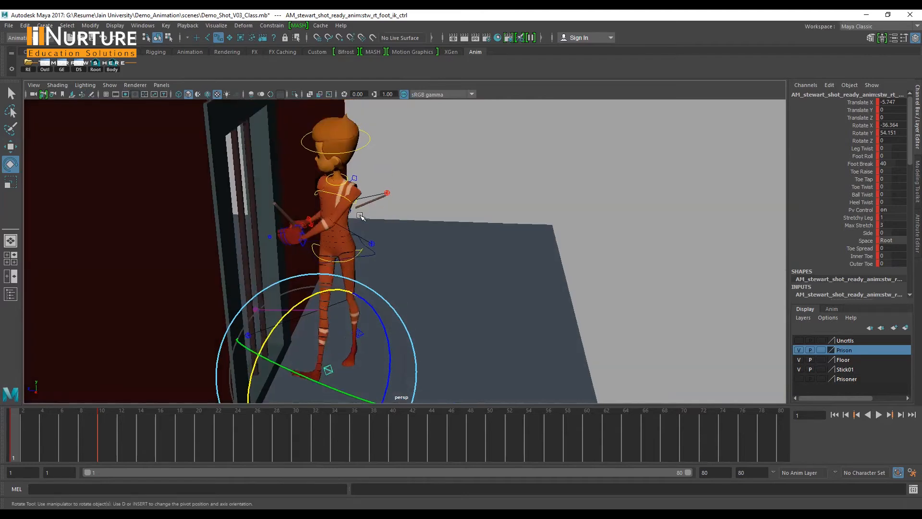
pyautogui.keyDown('alt'); pyautogui.moveTo(427, 298); pyautogui.dragTo(377, 301); pyautogui.keyUp('alt')
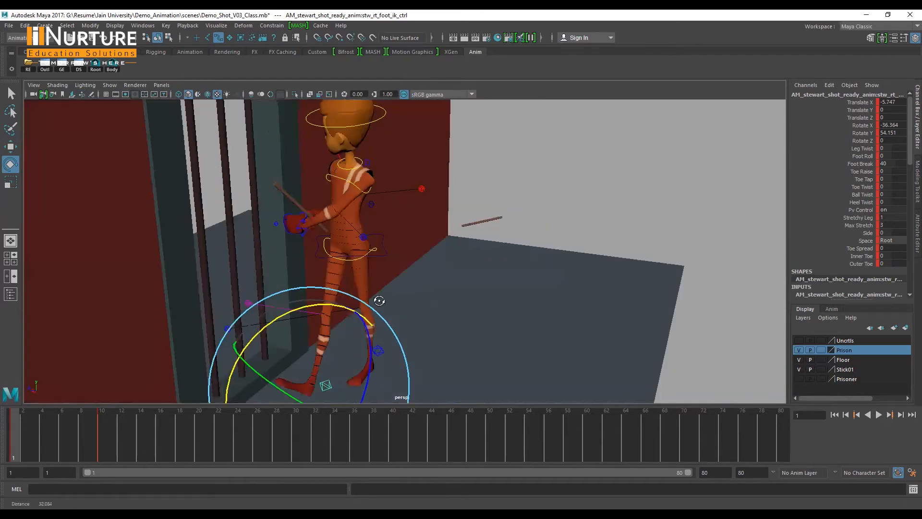
# Select the center of gravity with the arm and elbow controls and check the body's position behind the bars in the front view.
pyautogui.click(96, 67)
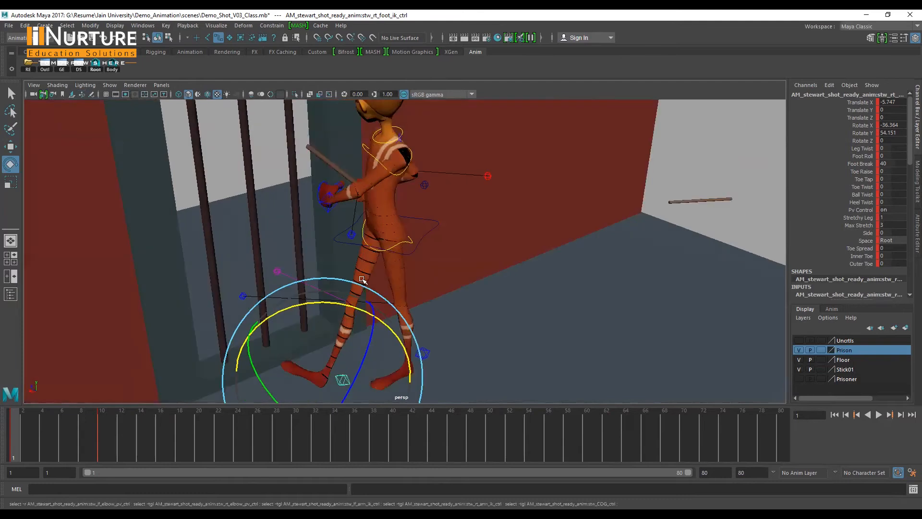
pyautogui.click(364, 240)
pyautogui.press('w')
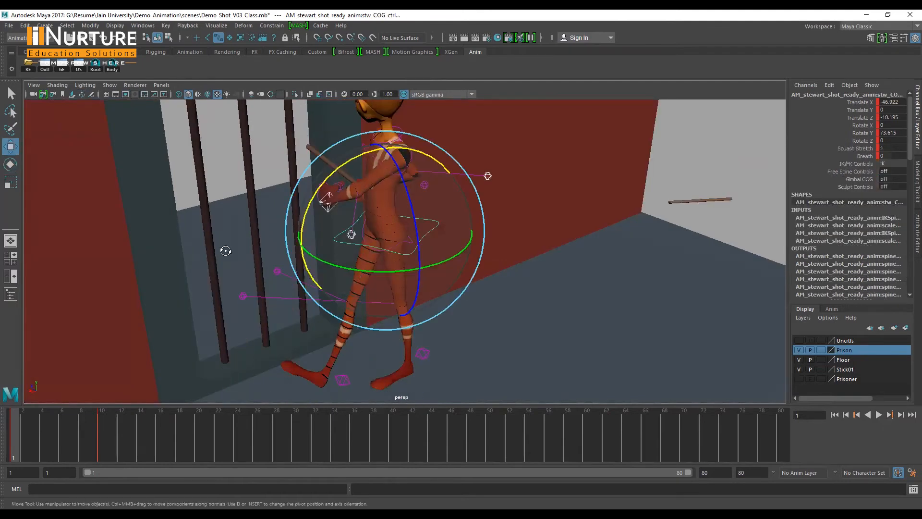
pyautogui.keyDown('alt'); pyautogui.moveTo(365, 239); pyautogui.dragTo(476, 168); pyautogui.keyUp('alt')
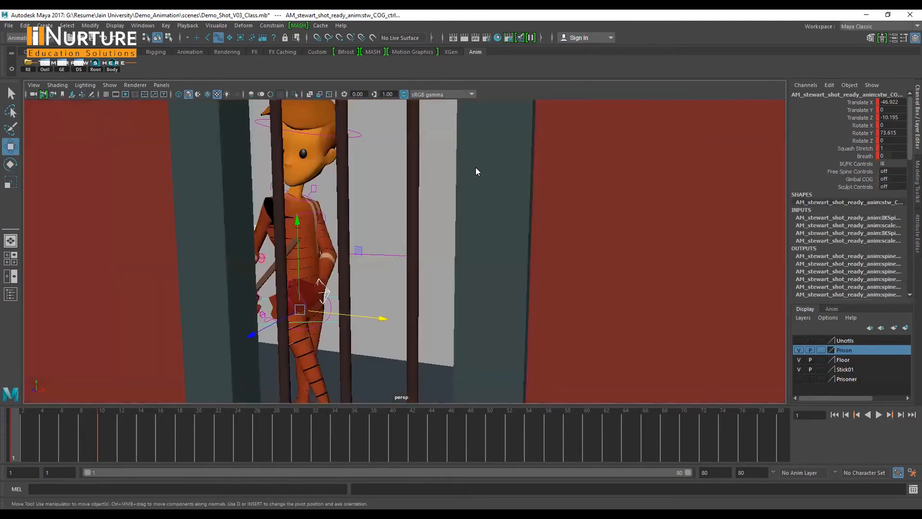
pyautogui.press('f')
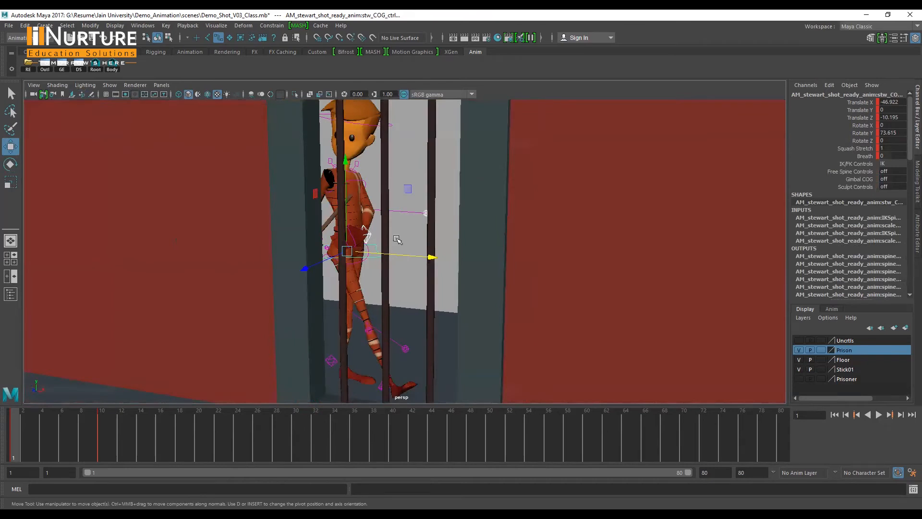
pyautogui.press('space')
pyautogui.press('space')
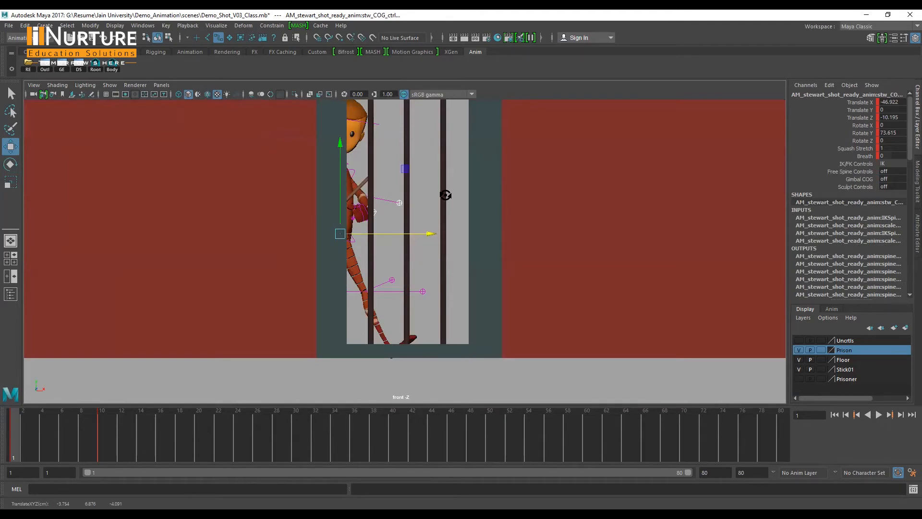
pyautogui.press('space')
pyautogui.press('space')
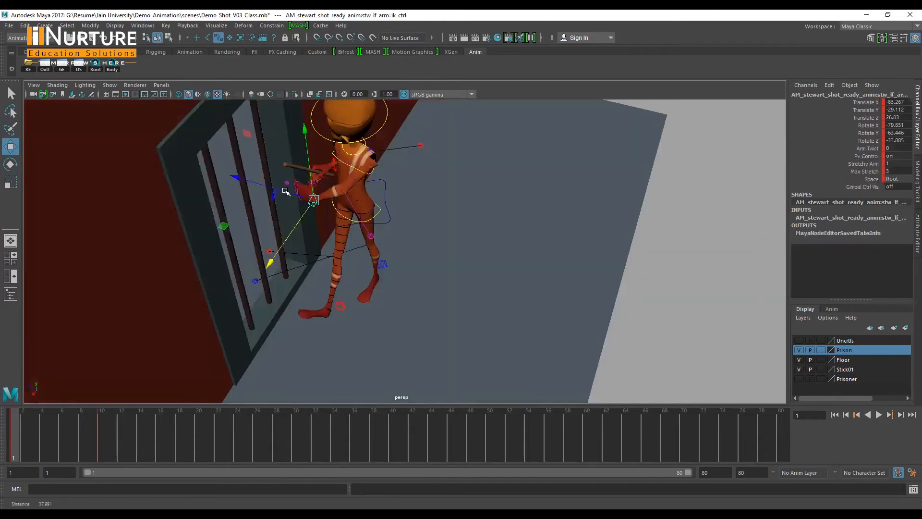
# Move the left arm IK control behind the body to about X -134.1, Y -36.7, Z -16.2 and turn the hand downward.
pyautogui.keyDown('alt'); pyautogui.moveTo(369, 208); pyautogui.dragTo(387, 210); pyautogui.keyUp('alt')
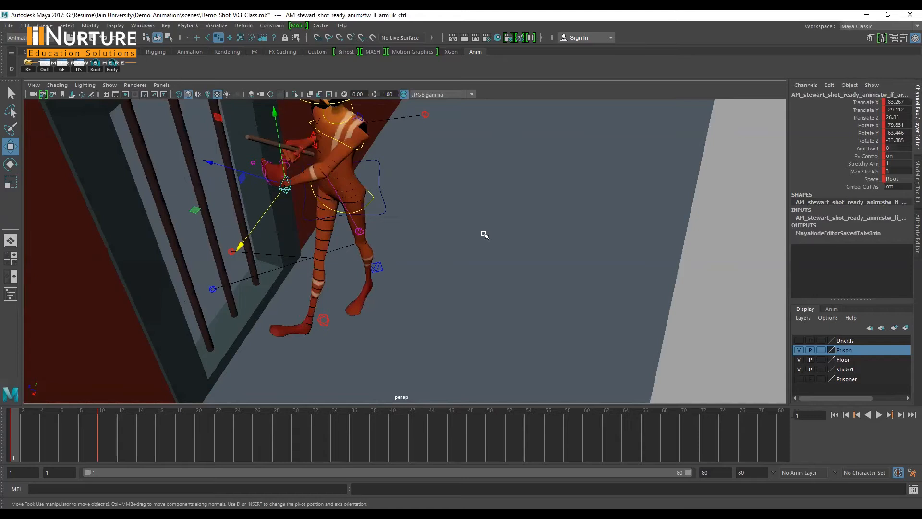
pyautogui.hotkey('ctrl', 'z')
pyautogui.hotkey('ctrl', 'z')
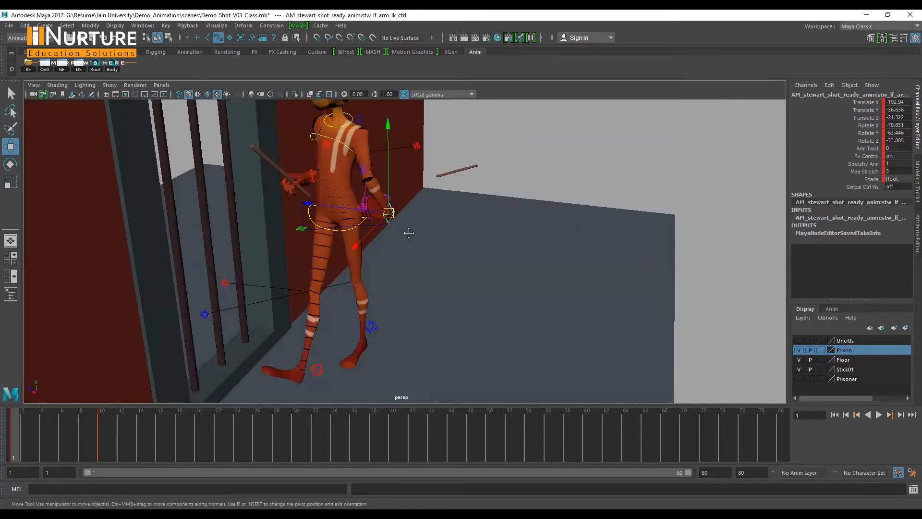
pyautogui.hotkey('ctrl', 'z')
pyautogui.hotkey('ctrl', 'z')
pyautogui.hotkey('ctrl', 'z')
pyautogui.moveTo(394, 234); pyautogui.dragTo(523, 247)
pyautogui.press('e')
# Move the left elbow pole vector control behind the arm to about -129.7 in X and -2.9 in Z, and key it.
pyautogui.click(331, 200)
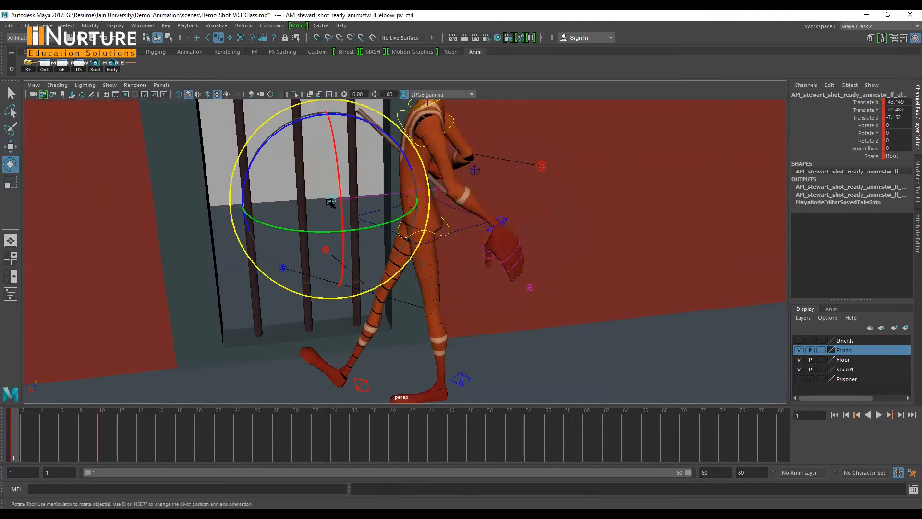
pyautogui.press('w')
pyautogui.moveTo(271, 206); pyautogui.dragTo(481, 190)
pyautogui.keyDown('alt'); pyautogui.moveTo(437, 238); pyautogui.dragTo(452, 233); pyautogui.keyUp('alt')
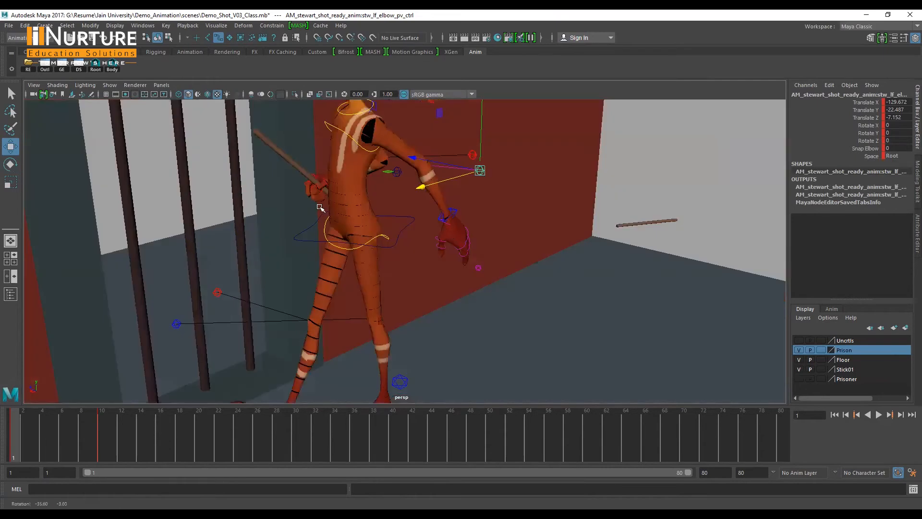
pyautogui.keyDown('alt'); pyautogui.moveTo(319, 208); pyautogui.dragTo(348, 246); pyautogui.keyUp('alt')
pyautogui.keyDown('alt'); pyautogui.moveTo(350, 204); pyautogui.dragTo(292, 263); pyautogui.keyUp('alt')
pyautogui.press('s')
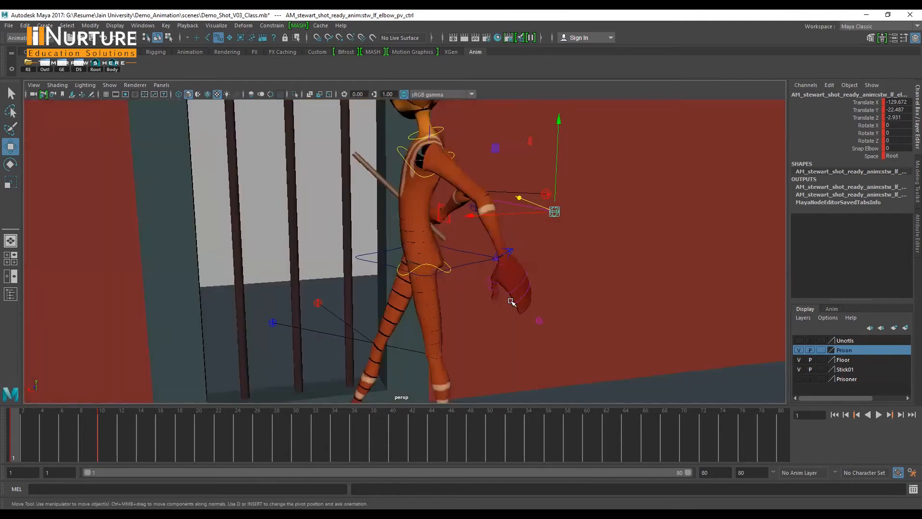
# Rotate the left arm IK control to about X 1.8, Y 113.4, Z -59.7 degrees so the hand hangs behind the hip.
pyautogui.click(511, 301)
pyautogui.press('e')
pyautogui.moveTo(521, 339); pyautogui.dragTo(462, 315)
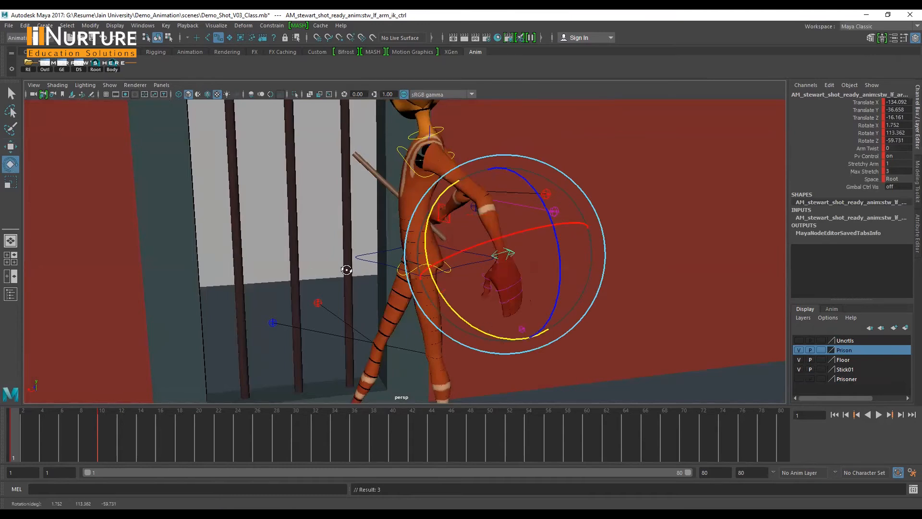
# Select the right arm IK control at the stick-holding hand and activate the Move tool.
pyautogui.keyDown('alt'); pyautogui.moveTo(305, 275); pyautogui.dragTo(340, 240); pyautogui.keyUp('alt')
pyautogui.keyDown('alt'); pyautogui.moveTo(431, 232); pyautogui.dragTo(290, 244); pyautogui.keyUp('alt')
pyautogui.click(407, 288)
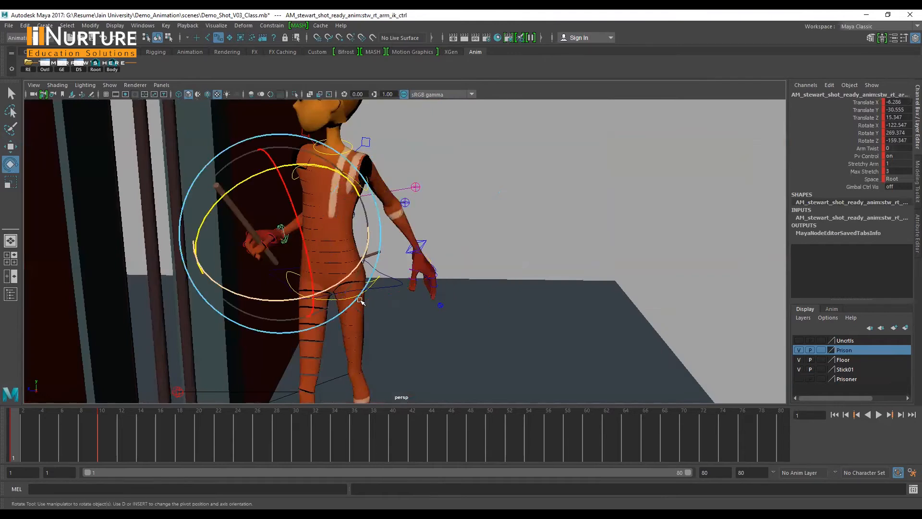
pyautogui.keyDown('alt'); pyautogui.moveTo(340, 265); pyautogui.dragTo(415, 240); pyautogui.keyUp('alt')
pyautogui.keyDown('alt'); pyautogui.moveTo(254, 225); pyautogui.dragTo(338, 223); pyautogui.keyUp('alt')
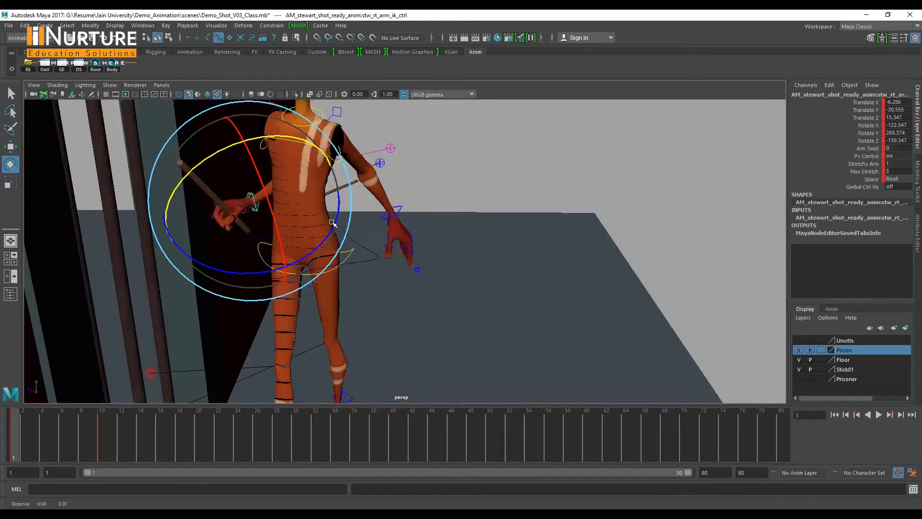
pyautogui.press('w')
pyautogui.keyDown('alt'); pyautogui.moveTo(279, 200); pyautogui.dragTo(308, 200); pyautogui.keyUp('alt')
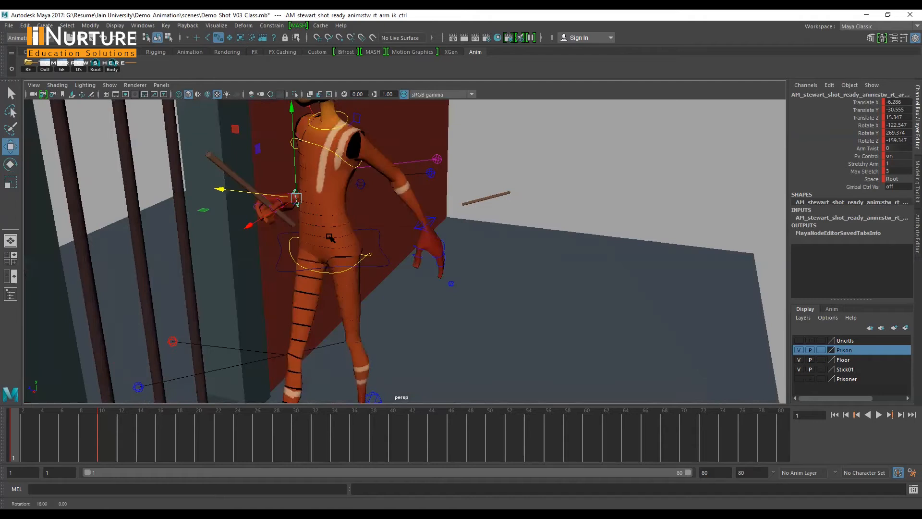
# Move the right hand IK control to X -3.971, Y -49.314, Z -2.83 and rotate it to X -201.445, Y 225.334, Z -117.005.
pyautogui.moveTo(330, 237); pyautogui.dragTo(350, 249, button='middle')
pyautogui.keyDown('alt'); pyautogui.moveTo(383, 253); pyautogui.dragTo(287, 254); pyautogui.keyUp('alt')
pyautogui.keyDown('alt'); pyautogui.moveTo(422, 269); pyautogui.dragTo(324, 236); pyautogui.keyUp('alt')
pyautogui.press('e')
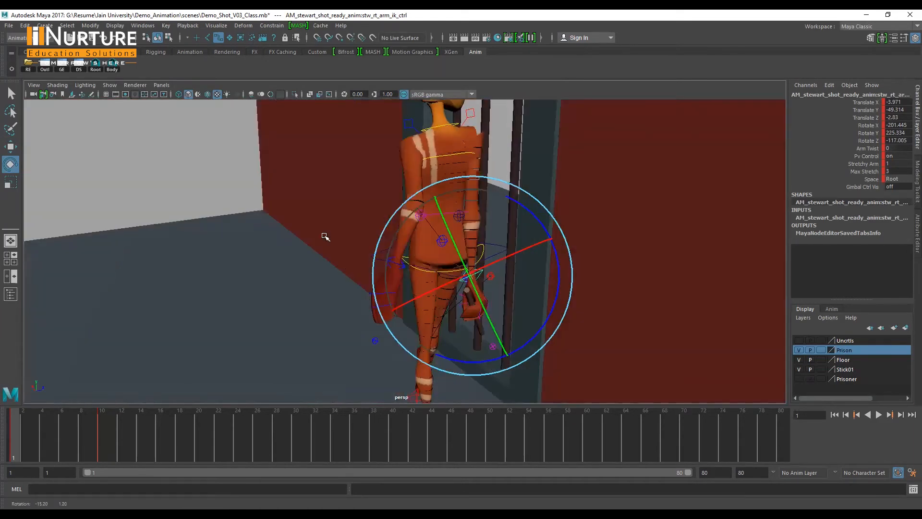
# Move the left hand IK control to X -94.533, Y -42.814, Z -12.352 and rotate it to X -48.54, Y 71.026, Z -40.452.
pyautogui.keyDown('alt'); pyautogui.moveTo(374, 260); pyautogui.dragTo(377, 258); pyautogui.keyUp('alt')
pyautogui.click(424, 288)
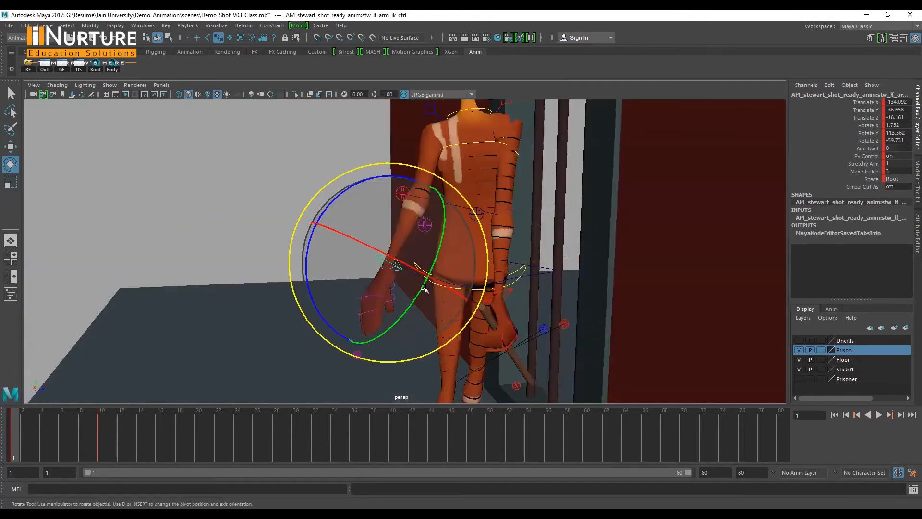
pyautogui.keyDown('alt'); pyautogui.moveTo(414, 285); pyautogui.dragTo(397, 284); pyautogui.keyUp('alt')
pyautogui.press('w')
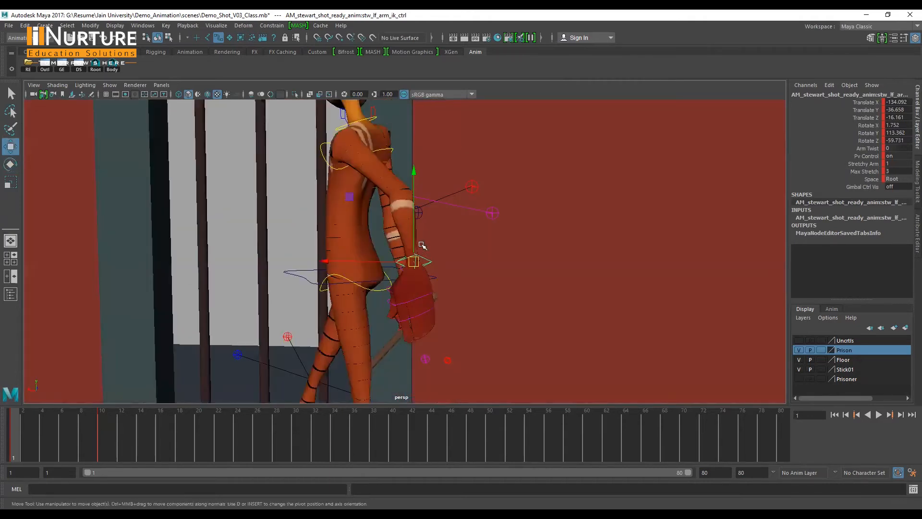
pyautogui.keyDown('alt'); pyautogui.moveTo(422, 245); pyautogui.dragTo(328, 261); pyautogui.keyUp('alt')
pyautogui.keyDown('alt'); pyautogui.moveTo(383, 311); pyautogui.dragTo(362, 323); pyautogui.keyUp('alt')
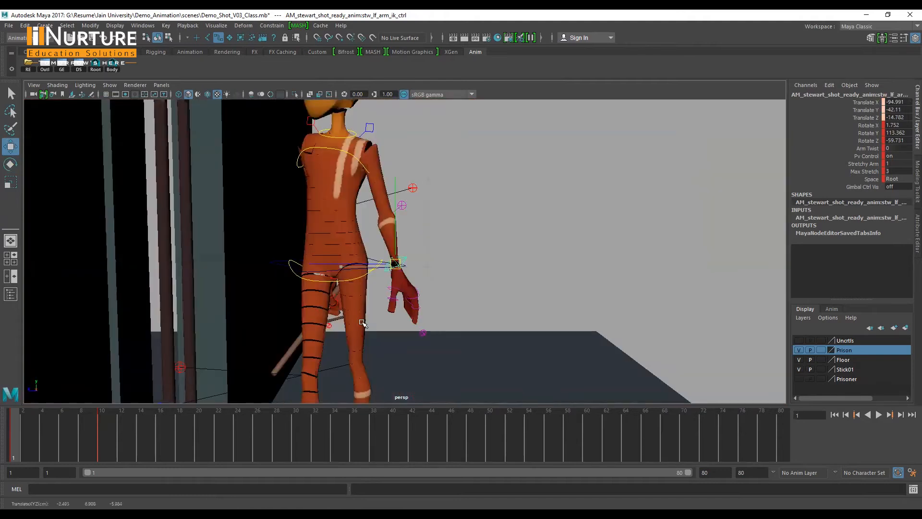
pyautogui.press('e')
pyautogui.moveTo(354, 348); pyautogui.dragTo(286, 313)
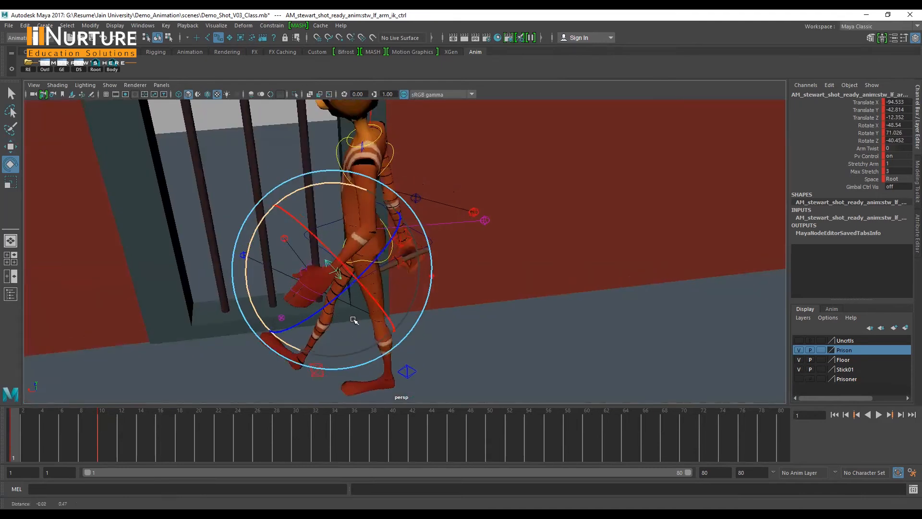
# Examine the pose of both hands and arms from several angles around the character.
pyautogui.keyDown('alt'); pyautogui.moveTo(290, 385); pyautogui.dragTo(310, 308, button='middle'); pyautogui.keyUp('alt')
pyautogui.keyDown('alt'); pyautogui.moveTo(310, 309); pyautogui.dragTo(375, 284); pyautogui.keyUp('alt')
pyautogui.keyDown('alt'); pyautogui.moveTo(375, 284); pyautogui.dragTo(306, 229, button='middle'); pyautogui.keyUp('alt')
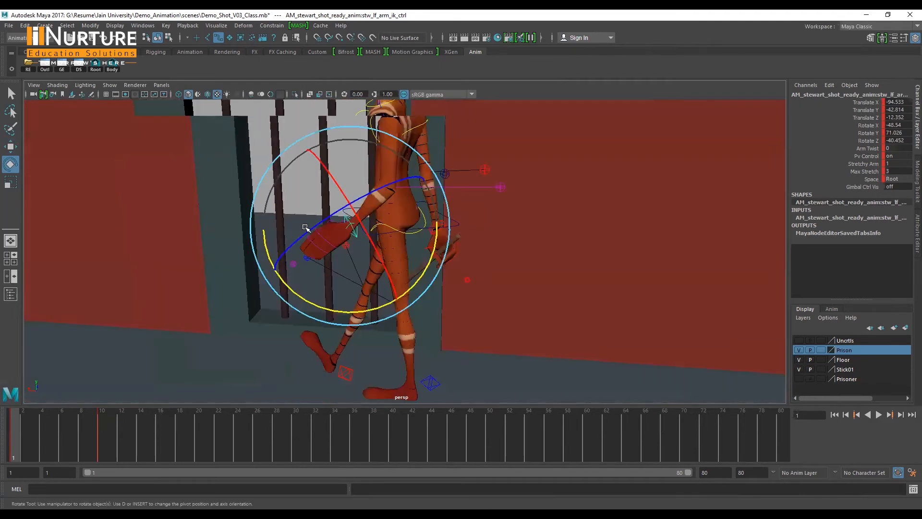
pyautogui.keyDown('alt'); pyautogui.moveTo(320, 298); pyautogui.dragTo(309, 296); pyautogui.keyUp('alt')
pyautogui.keyDown('alt'); pyautogui.moveTo(338, 217); pyautogui.dragTo(337, 215, button='middle'); pyautogui.keyUp('alt')
pyautogui.keyDown('alt'); pyautogui.moveTo(337, 216); pyautogui.dragTo(489, 257); pyautogui.keyUp('alt')
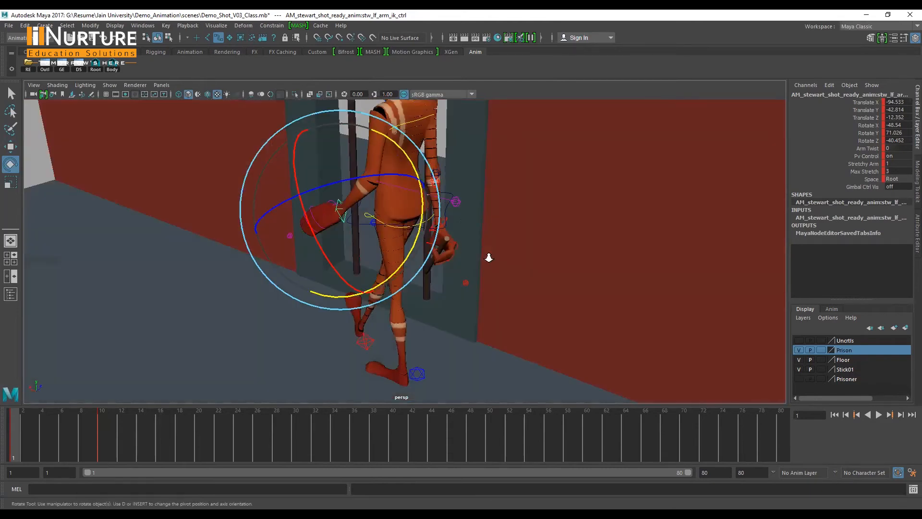
pyautogui.keyDown('alt'); pyautogui.moveTo(457, 214); pyautogui.dragTo(454, 213); pyautogui.keyUp('alt')
pyautogui.click(452, 215)
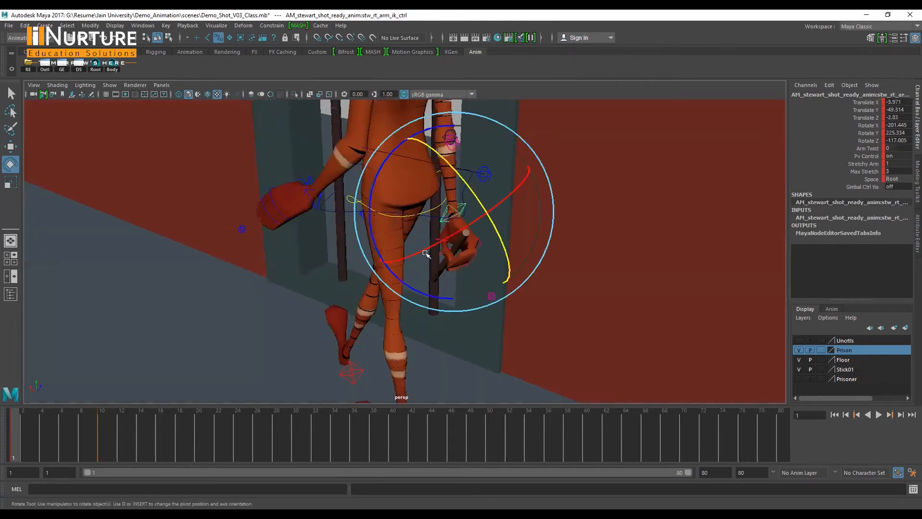
pyautogui.press('w')
pyautogui.keyDown('alt'); pyautogui.moveTo(427, 255); pyautogui.dragTo(416, 265); pyautogui.keyUp('alt')
pyautogui.keyDown('alt'); pyautogui.moveTo(412, 213); pyautogui.dragTo(436, 221); pyautogui.keyUp('alt')
# Move the right elbow pole vector control to X -62.518, Y -7.505, Z 2.645 to adjust the arm's bend.
pyautogui.click(450, 173)
pyautogui.moveTo(448, 179); pyautogui.dragTo(512, 145)
pyautogui.keyDown('alt'); pyautogui.moveTo(500, 197); pyautogui.dragTo(318, 204); pyautogui.keyUp('alt')
pyautogui.keyDown('alt'); pyautogui.moveTo(364, 276); pyautogui.dragTo(397, 280); pyautogui.keyUp('alt')
pyautogui.keyDown('alt'); pyautogui.moveTo(463, 224); pyautogui.dragTo(460, 219); pyautogui.keyUp('alt')
pyautogui.scroll(5, 460, 218)
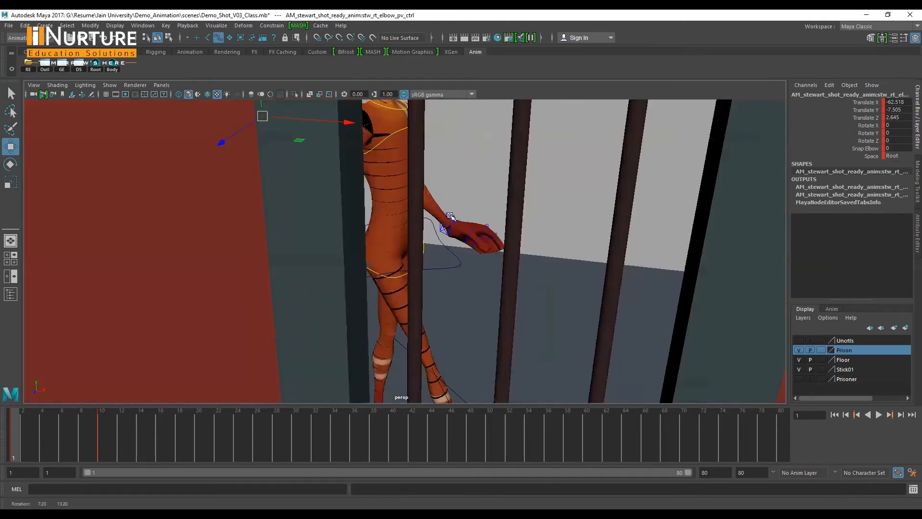
# Rotate the left hand IK control to X -23.453, Y 75.939, Z -71.195.
pyautogui.click(450, 216)
pyautogui.scroll(-3, 450, 217)
pyautogui.press('f')
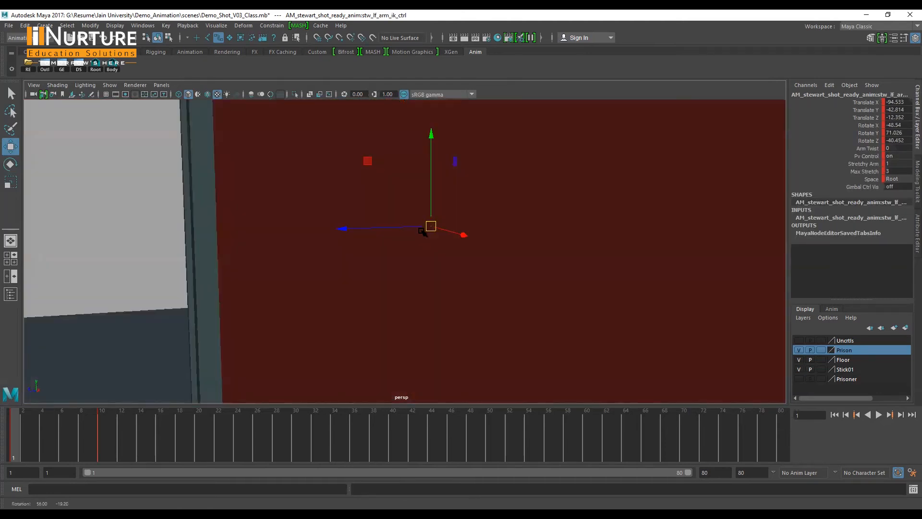
pyautogui.press('e')
pyautogui.scroll(-5, 434, 259)
pyautogui.moveTo(387, 237); pyautogui.dragTo(356, 216)
pyautogui.keyDown('alt'); pyautogui.moveTo(384, 216); pyautogui.dragTo(349, 212); pyautogui.keyUp('alt')
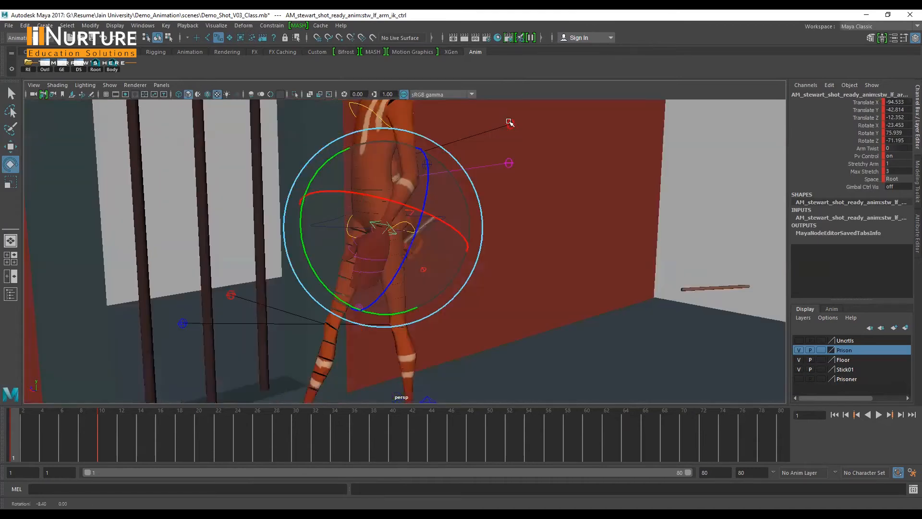
# Lower the right elbow pole vector control to X -60.797, Y -19.919, Z 2.723.
pyautogui.click(498, 131)
pyautogui.keyDown('alt'); pyautogui.moveTo(466, 216); pyautogui.dragTo(444, 220, button='middle'); pyautogui.keyUp('alt')
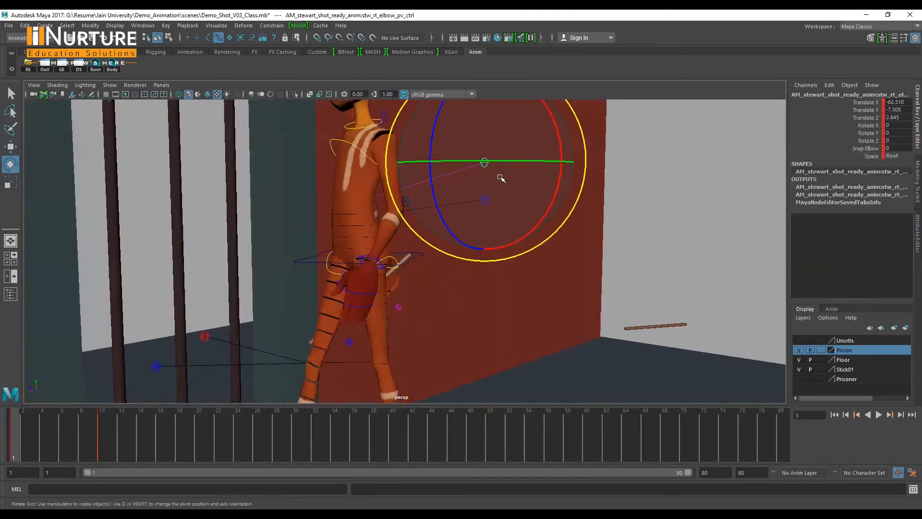
pyautogui.keyDown('alt'); pyautogui.moveTo(501, 178); pyautogui.dragTo(482, 217, button='middle'); pyautogui.keyUp('alt')
pyautogui.press('w')
pyautogui.moveTo(467, 207); pyautogui.dragTo(465, 235)
pyautogui.keyDown('alt'); pyautogui.moveTo(483, 252); pyautogui.dragTo(383, 268); pyautogui.keyUp('alt')
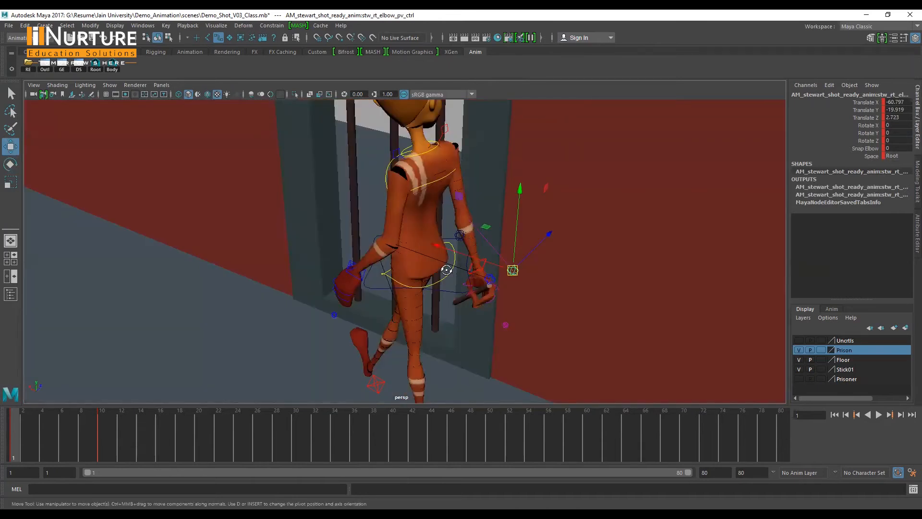
# Select the spine curvature control and compare the walking pose in the perspective view and through camera1.
pyautogui.click(436, 248)
pyautogui.keyDown('alt'); pyautogui.moveTo(436, 248); pyautogui.dragTo(338, 214); pyautogui.keyUp('alt')
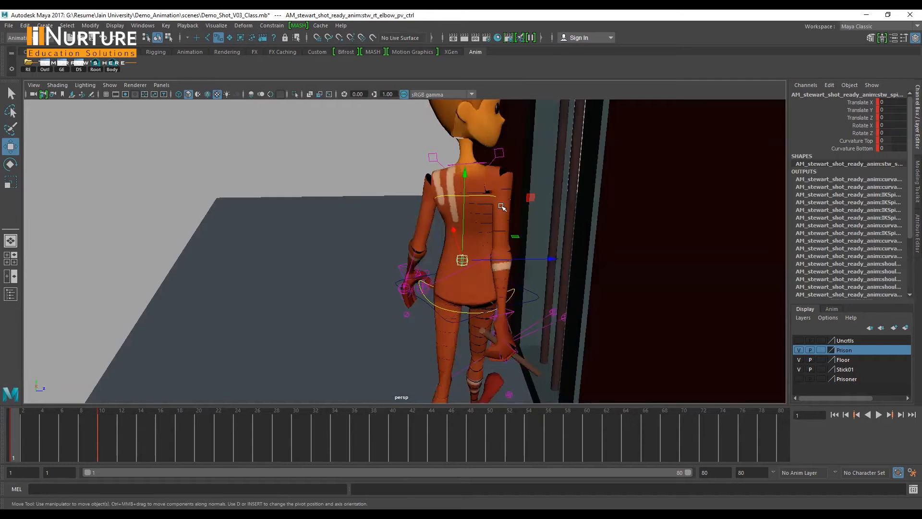
pyautogui.press('space')
pyautogui.press('space')
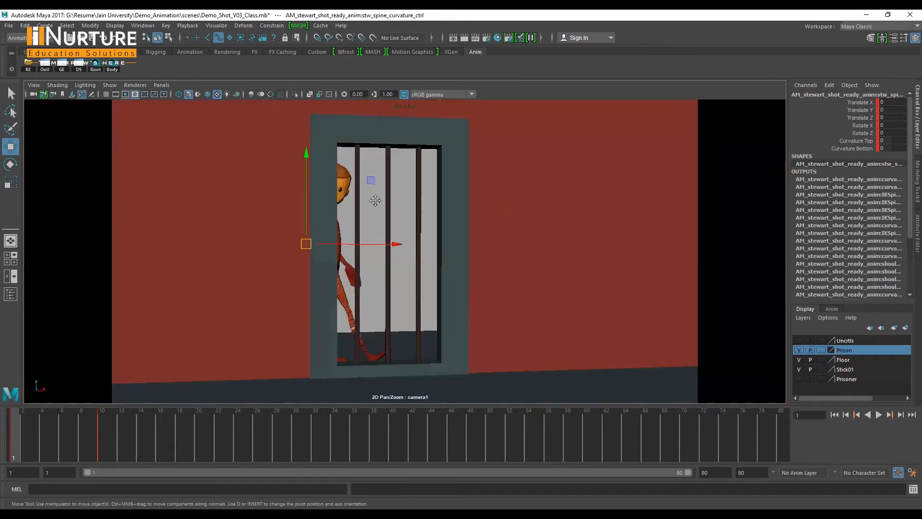
pyautogui.press('space')
pyautogui.press('space')
pyautogui.keyDown('alt'); pyautogui.moveTo(427, 250); pyautogui.dragTo(447, 242); pyautogui.keyUp('alt')
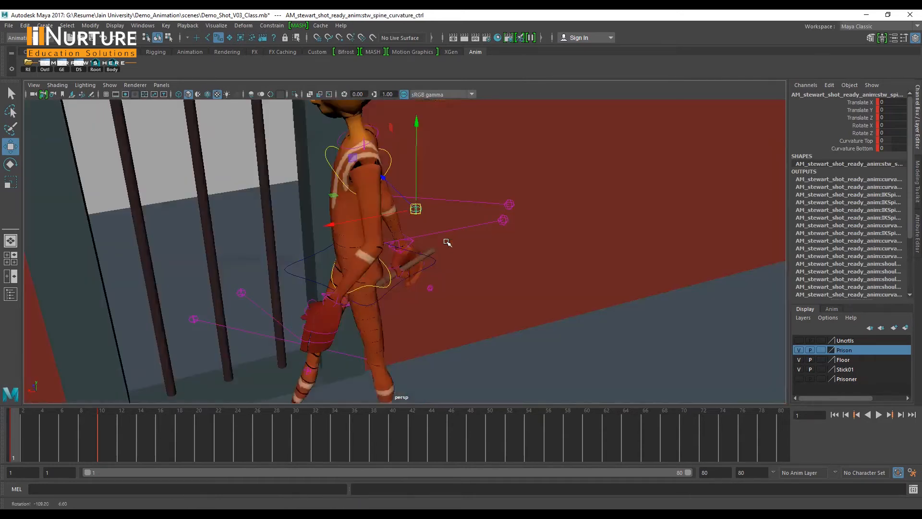
pyautogui.scroll(-4, 349, 251)
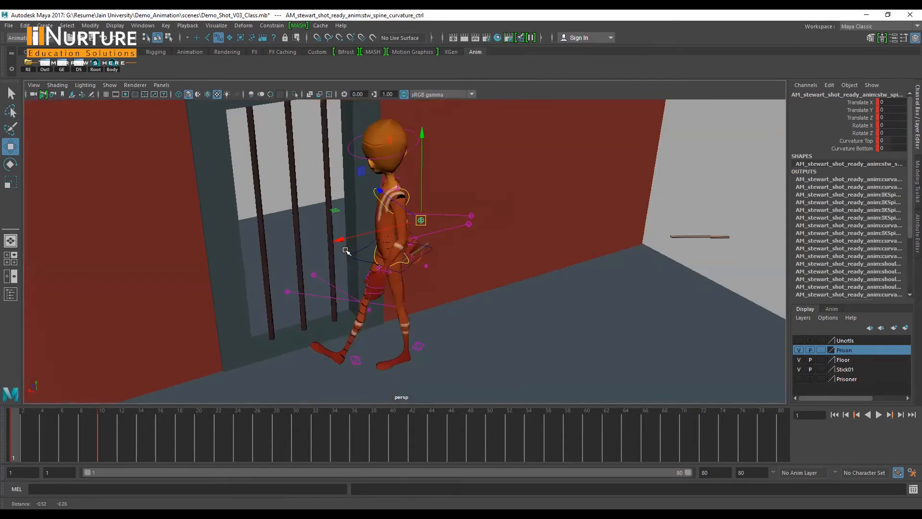
pyautogui.press('space')
pyautogui.press('space')
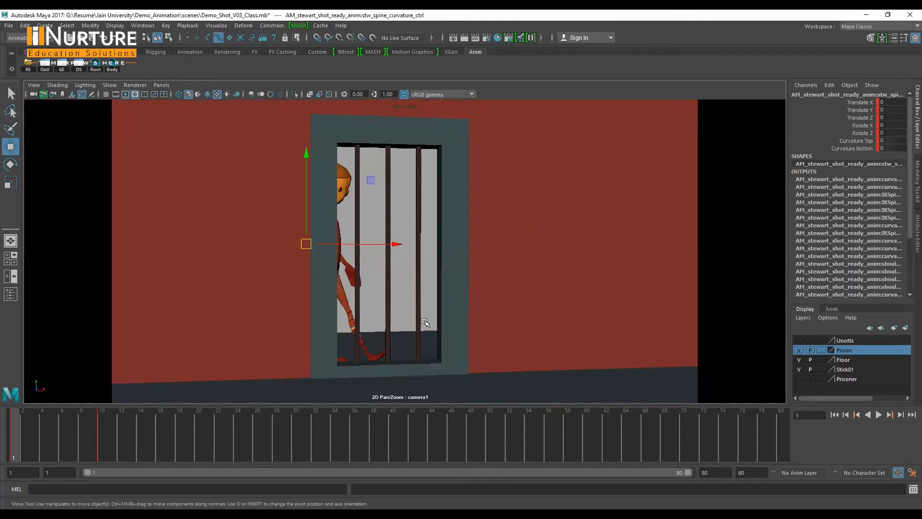
pyautogui.press('space')
pyautogui.press('space')
# Show the scene in wireframe, select all the character's controls and key the pose at frame 1.
pyautogui.keyDown('alt'); pyautogui.moveTo(477, 326); pyautogui.dragTo(356, 181, button='middle'); pyautogui.keyUp('alt')
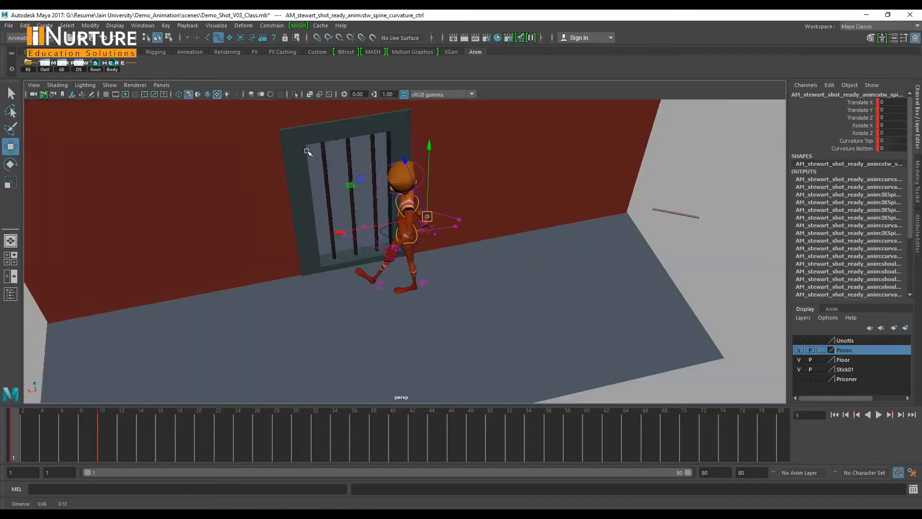
pyautogui.keyDown('alt'); pyautogui.moveTo(307, 152); pyautogui.dragTo(307, 171, button='middle'); pyautogui.keyUp('alt')
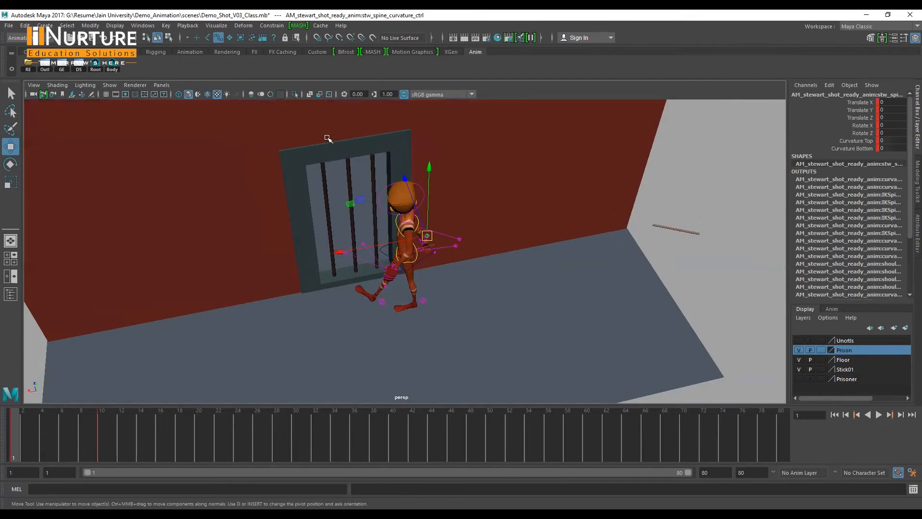
pyautogui.press('4')
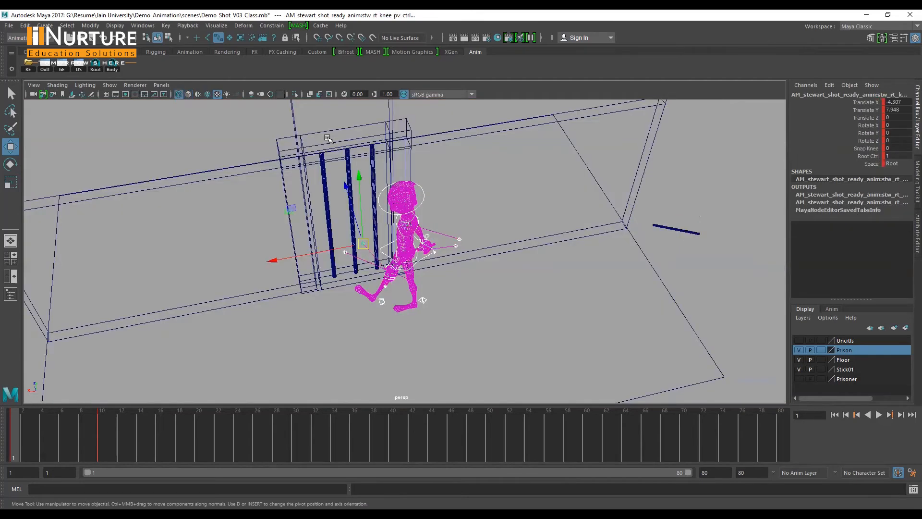
pyautogui.press('s')
# At frame 20, move the right foot IK control to Translate X 61.469 and turn it to Rotate Y 80.303.
pyautogui.click(198, 439)
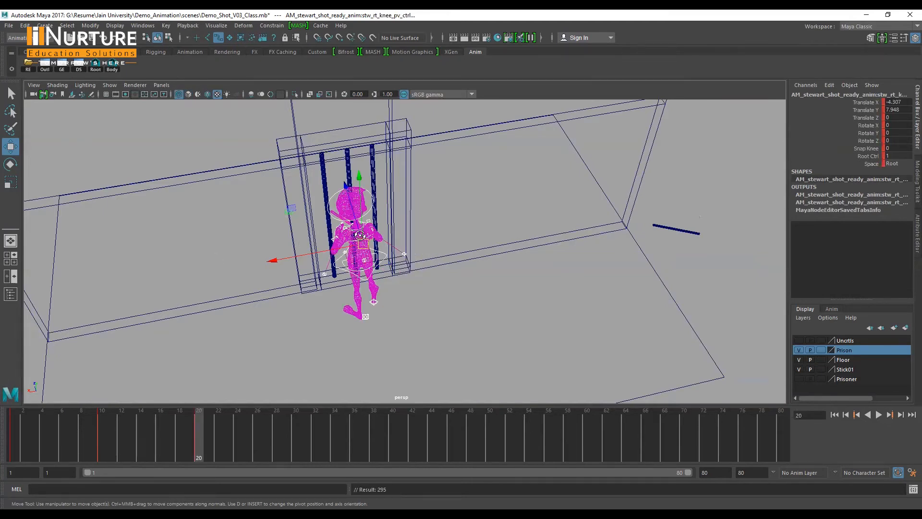
pyautogui.keyDown('alt'); pyautogui.moveTo(361, 235); pyautogui.dragTo(404, 235); pyautogui.keyUp('alt')
pyautogui.keyDown('alt'); pyautogui.moveTo(398, 283); pyautogui.dragTo(417, 286); pyautogui.keyUp('alt')
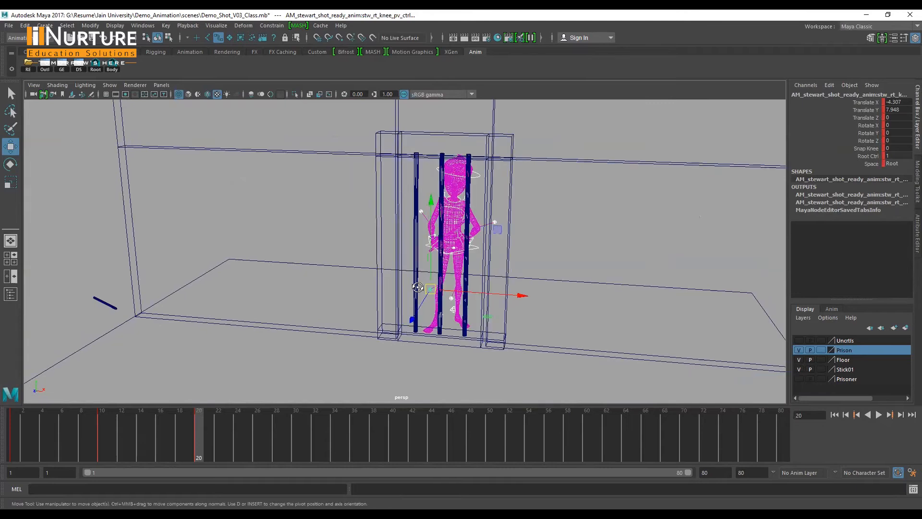
pyautogui.keyDown('alt'); pyautogui.moveTo(416, 286); pyautogui.dragTo(408, 230, button='middle'); pyautogui.keyUp('alt')
pyautogui.keyDown('alt'); pyautogui.moveTo(413, 255); pyautogui.dragTo(397, 254, button='right'); pyautogui.keyUp('alt')
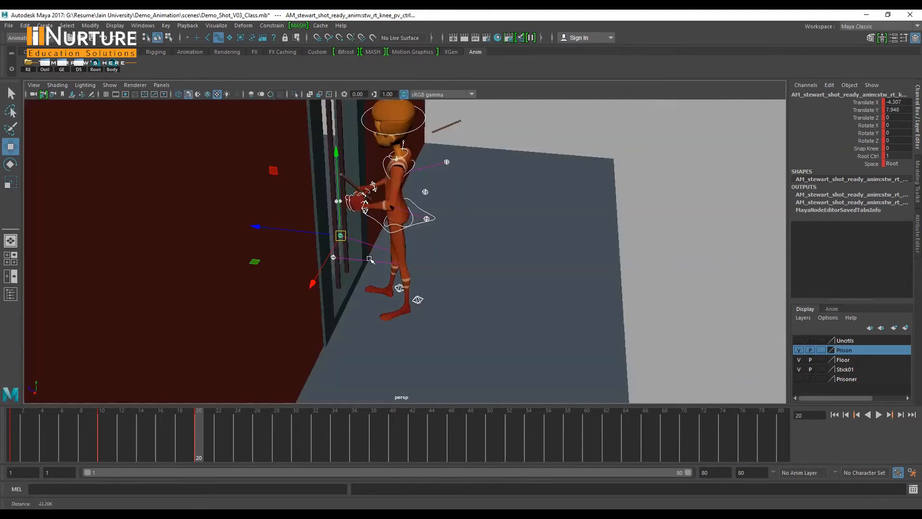
pyautogui.keyDown('alt'); pyautogui.moveTo(375, 311); pyautogui.dragTo(435, 279); pyautogui.keyUp('alt')
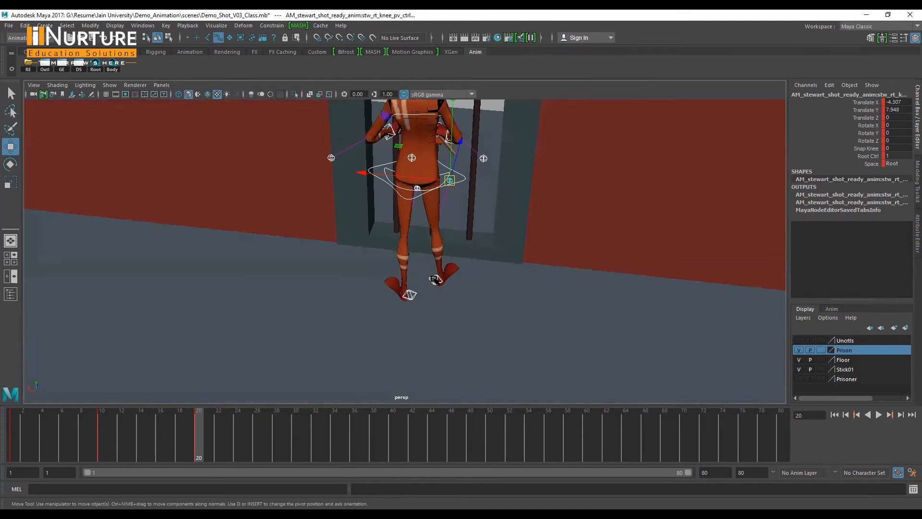
pyautogui.click(434, 280)
pyautogui.moveTo(422, 274); pyautogui.dragTo(339, 270)
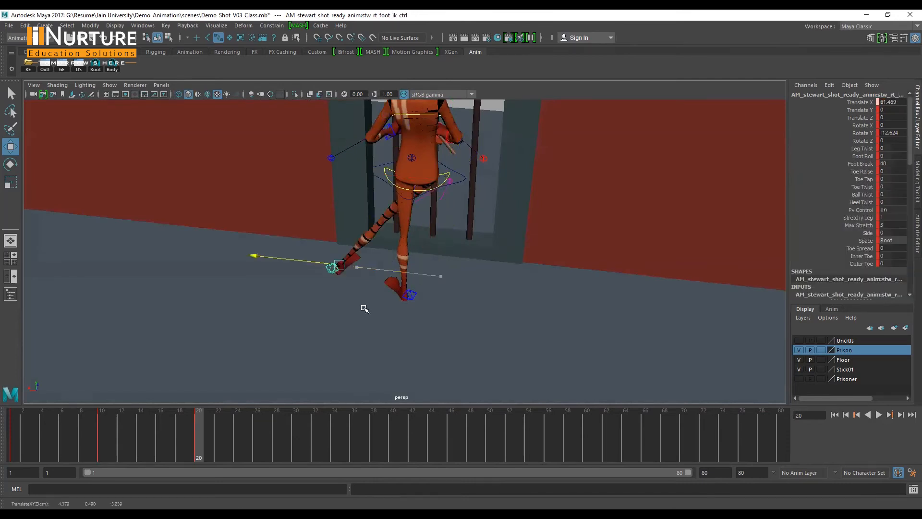
pyautogui.press('e')
pyautogui.moveTo(364, 316); pyautogui.dragTo(513, 199)
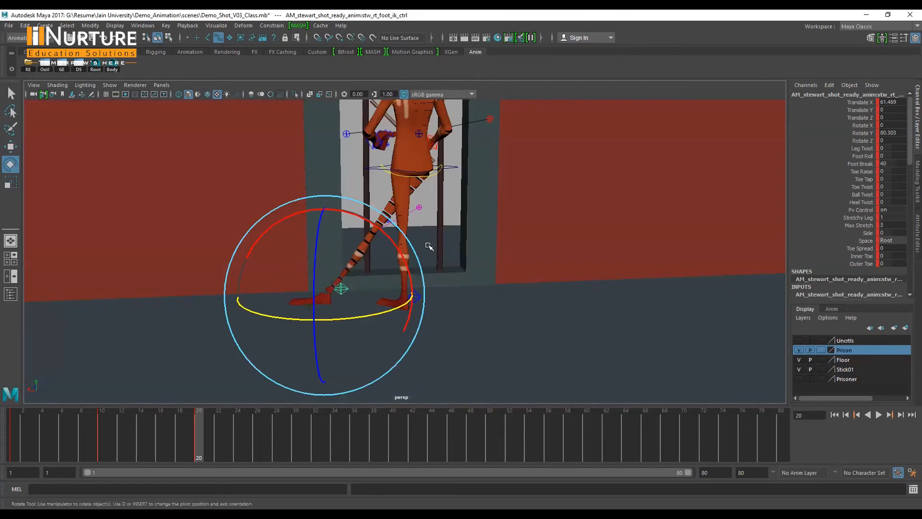
# Rotate the body's COG control to Rotate Y 85.517 so the torso turns sideways.
pyautogui.press('[')
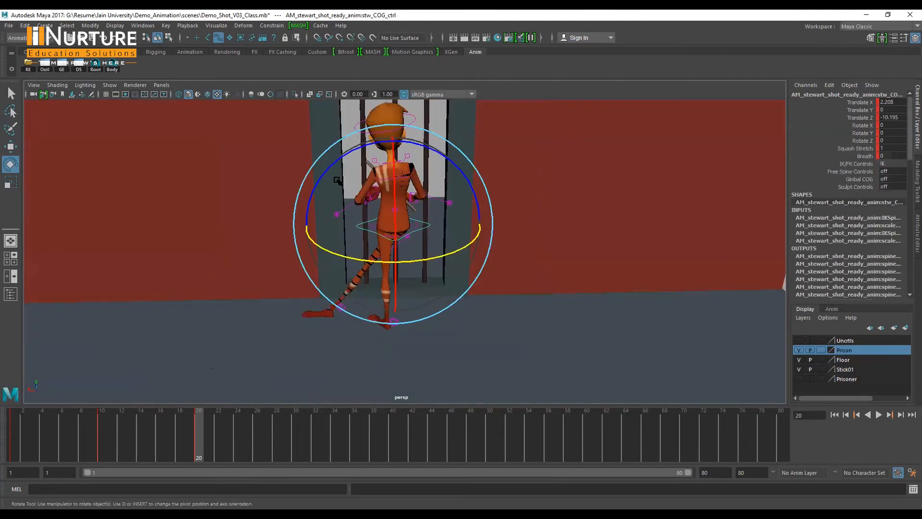
pyautogui.keyDown('alt'); pyautogui.moveTo(412, 245); pyautogui.dragTo(411, 253, button='right'); pyautogui.keyUp('alt')
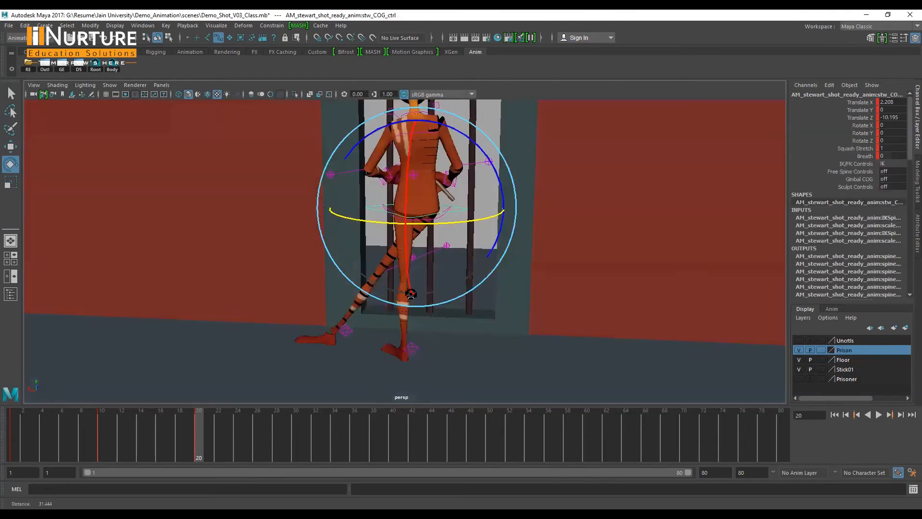
pyautogui.keyDown('alt'); pyautogui.moveTo(413, 296); pyautogui.dragTo(387, 261); pyautogui.keyUp('alt')
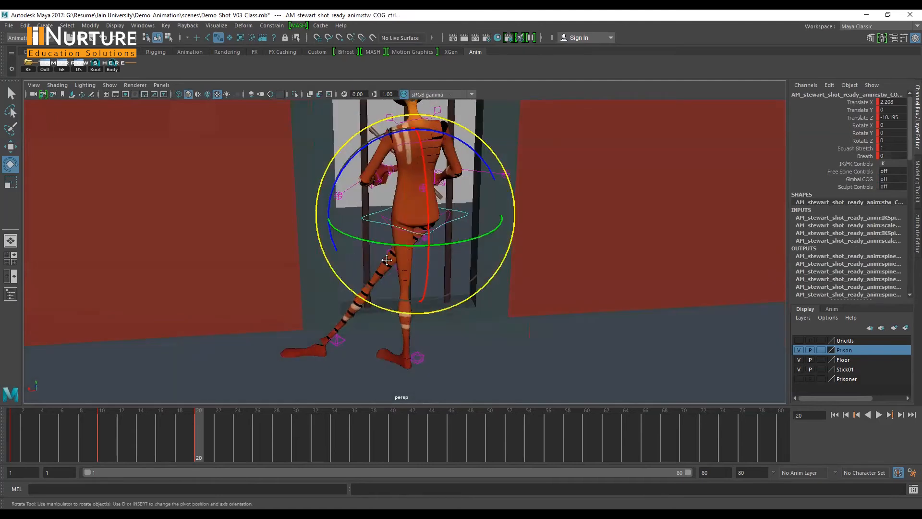
pyautogui.keyDown('alt'); pyautogui.moveTo(444, 312); pyautogui.dragTo(444, 332, button='right'); pyautogui.keyUp('alt')
pyautogui.moveTo(444, 332)
pyautogui.mouseDown()
pyautogui.moveTo(506, 313)
pyautogui.moveTo(388, 319)
pyautogui.moveTo(432, 326)
pyautogui.mouseUp()
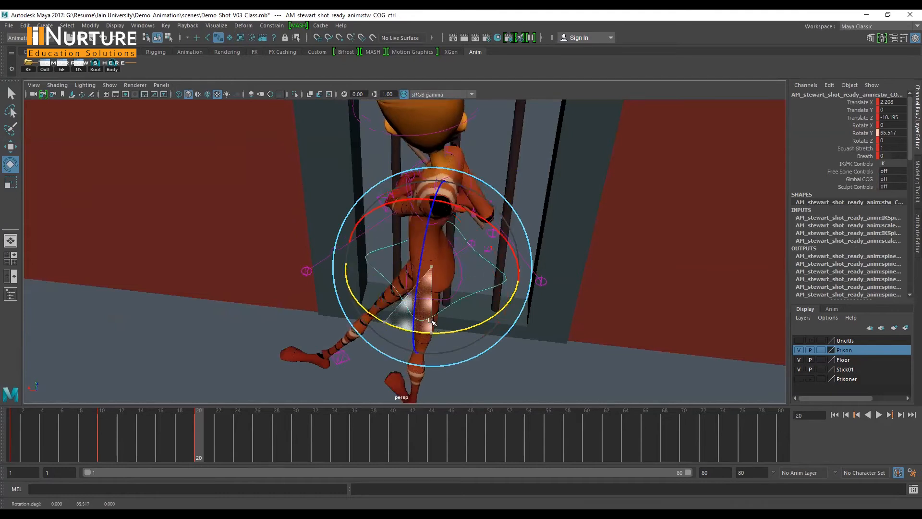
# Shift the COG control together with the hand and elbow controls to COG Translate X 49.371 and key them at frame 20.
pyautogui.press('w')
pyautogui.moveTo(471, 255)
pyautogui.keyDown('alt'); pyautogui.mouseDown()
pyautogui.moveTo(468, 246)
pyautogui.moveTo(431, 256)
pyautogui.mouseUp(); pyautogui.keyUp('alt')
pyautogui.keyDown('alt'); pyautogui.moveTo(336, 177); pyautogui.dragTo(336, 169); pyautogui.keyUp('alt')
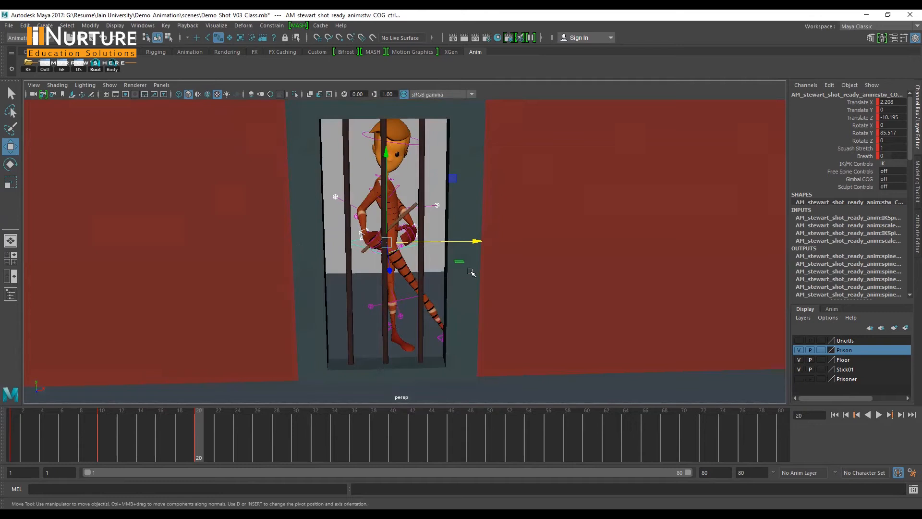
pyautogui.moveTo(487, 266); pyautogui.dragTo(456, 287)
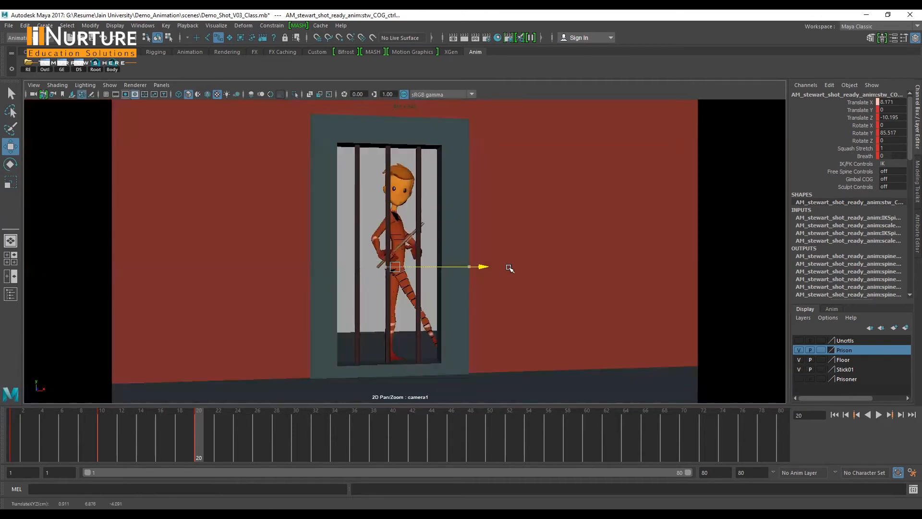
pyautogui.press('s')
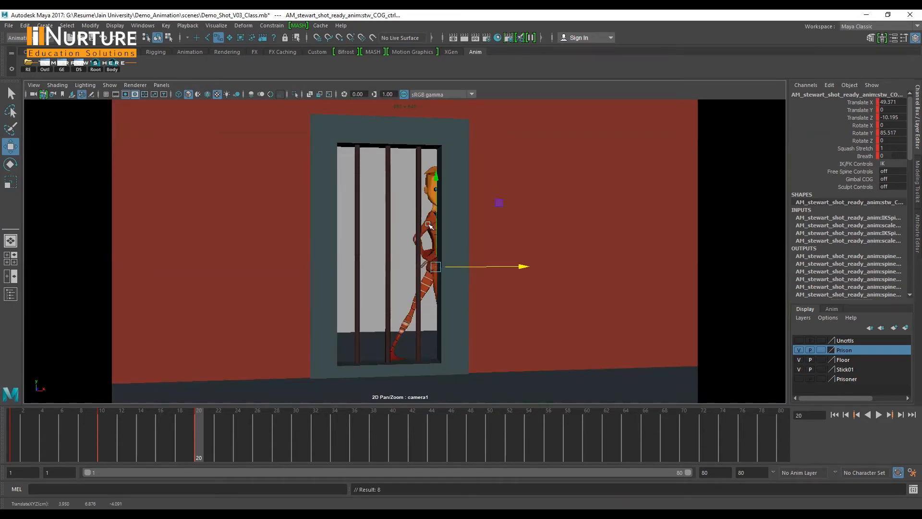
# Rotate the left foot IK control to Rotate Y 89.548 so the foot points in the walking direction at frame 20.
pyautogui.press('space')
pyautogui.press('space')
pyautogui.scroll(4, 498, 319)
pyautogui.keyDown('alt'); pyautogui.moveTo(400, 305); pyautogui.dragTo(449, 329); pyautogui.keyUp('alt')
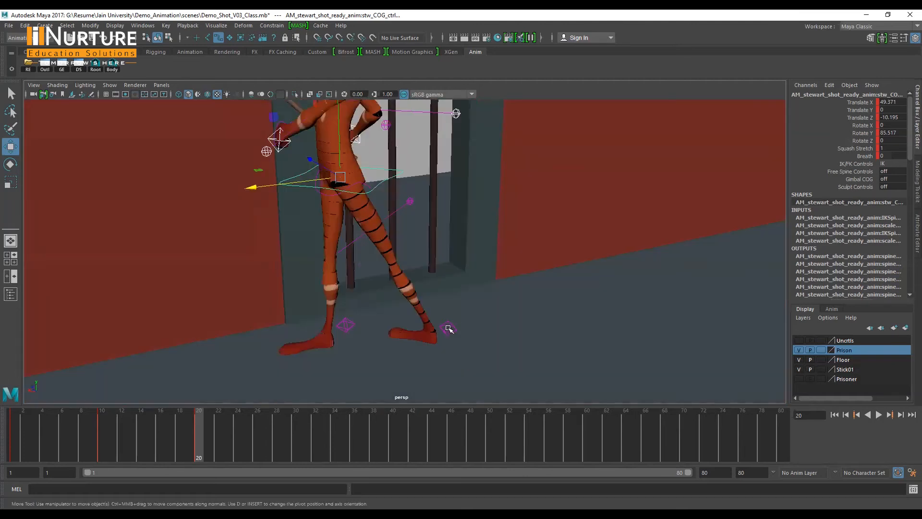
pyautogui.click(449, 329)
pyautogui.click(450, 324)
pyautogui.moveTo(365, 306)
pyautogui.keyDown('alt'); pyautogui.mouseDown()
pyautogui.moveTo(200, 315)
pyautogui.moveTo(349, 315)
pyautogui.mouseUp(); pyautogui.keyUp('alt')
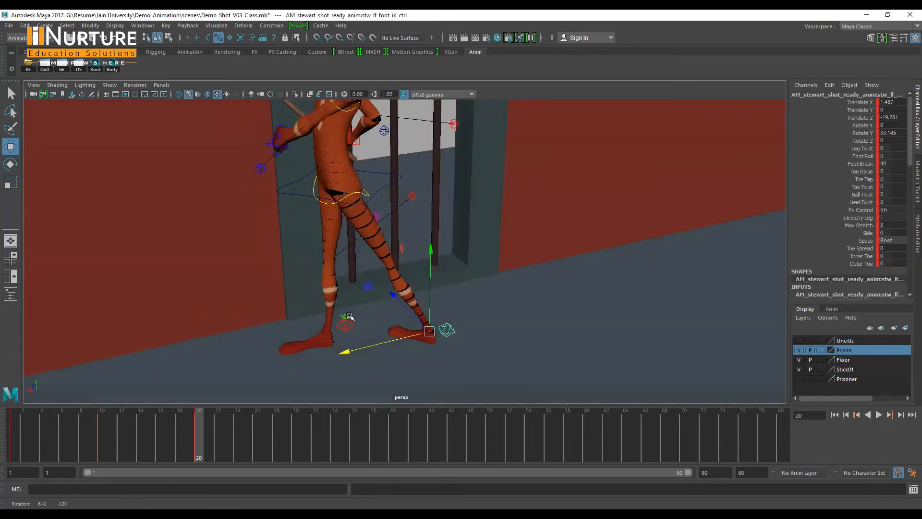
pyautogui.press('e')
pyautogui.keyDown('alt'); pyautogui.moveTo(440, 347); pyautogui.dragTo(438, 330, button='middle'); pyautogui.keyUp('alt')
pyautogui.moveTo(430, 321); pyautogui.dragTo(320, 255)
pyautogui.keyDown('alt'); pyautogui.moveTo(393, 250); pyautogui.dragTo(375, 277); pyautogui.keyUp('alt')
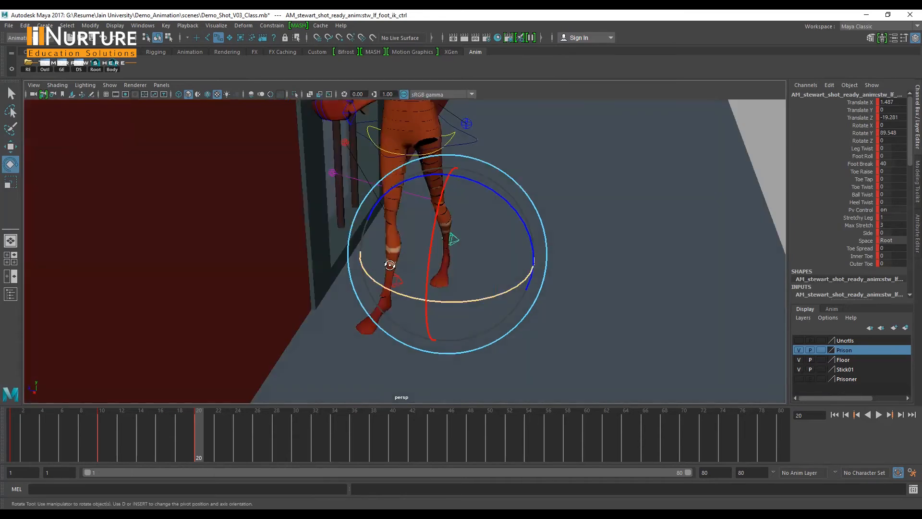
# Move the right elbow pole vector control behind the body to Translate X 19.501, Y -8.544 and Z 33.016.
pyautogui.keyDown('alt'); pyautogui.moveTo(406, 201); pyautogui.dragTo(389, 182, button='right'); pyautogui.keyUp('alt')
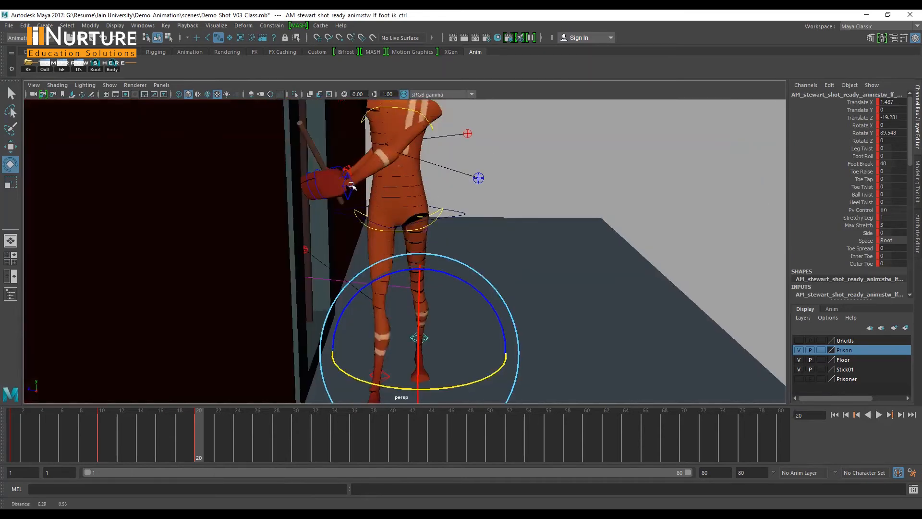
pyautogui.click(351, 185)
pyautogui.keyDown('alt'); pyautogui.moveTo(539, 261); pyautogui.dragTo(405, 265); pyautogui.keyUp('alt')
pyautogui.keyDown('alt'); pyautogui.moveTo(339, 259); pyautogui.dragTo(300, 197); pyautogui.keyUp('alt')
pyautogui.press('w')
pyautogui.keyDown('alt'); pyautogui.moveTo(342, 232); pyautogui.dragTo(358, 233); pyautogui.keyUp('alt')
pyautogui.hotkey('ctrl', 'z')
pyautogui.keyDown('alt'); pyautogui.moveTo(386, 272); pyautogui.dragTo(412, 255); pyautogui.keyUp('alt')
pyautogui.click(370, 290)
pyautogui.click(434, 247)
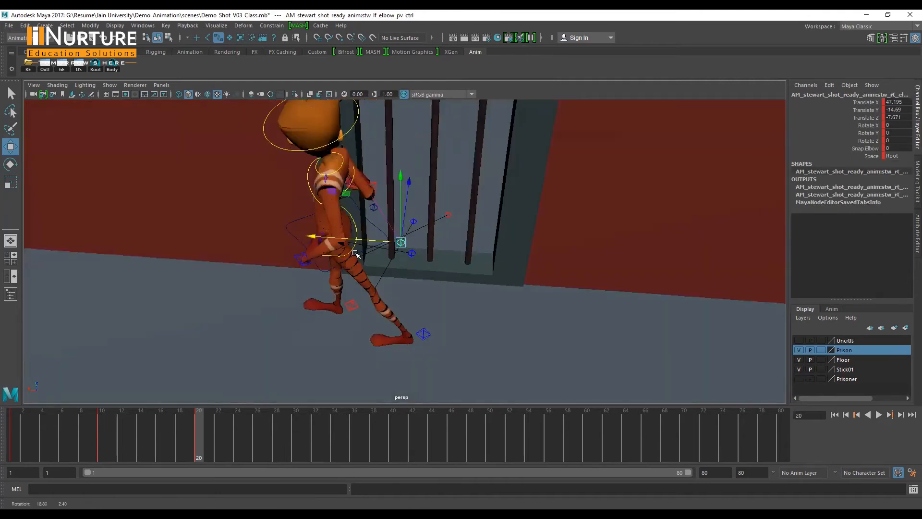
pyautogui.keyDown('alt'); pyautogui.moveTo(356, 253); pyautogui.dragTo(442, 233); pyautogui.keyUp('alt')
pyautogui.keyDown('alt'); pyautogui.moveTo(305, 294); pyautogui.dragTo(356, 248); pyautogui.keyUp('alt')
pyautogui.scroll(2, 356, 250)
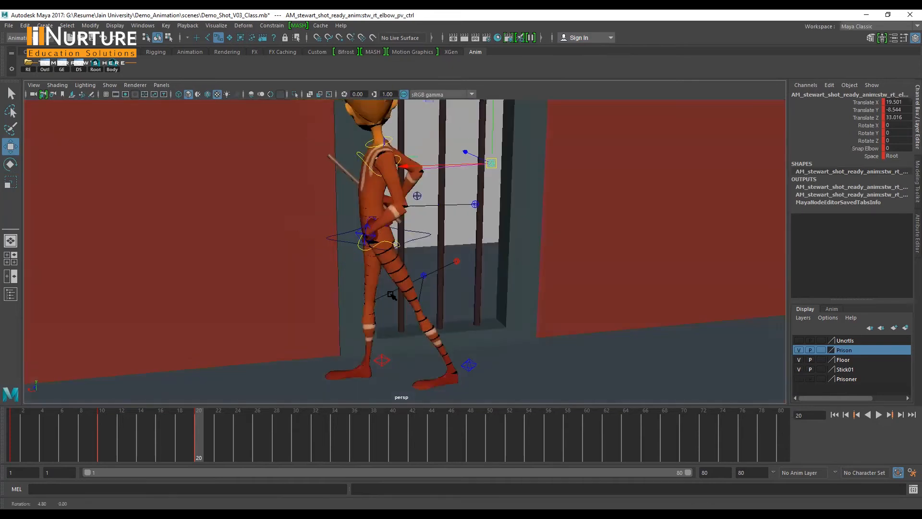
# Rotate the left arm IK control to Rotate X -42.832, Y 54.342 and Z -67.436.
pyautogui.scroll(2, 356, 262)
pyautogui.keyDown('alt'); pyautogui.moveTo(355, 271); pyautogui.dragTo(325, 255); pyautogui.keyUp('alt')
pyautogui.click(291, 264)
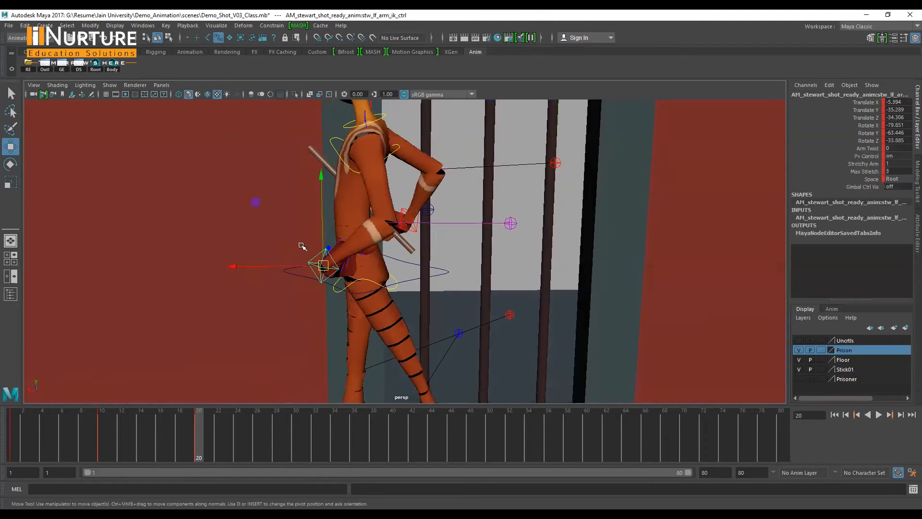
pyautogui.press('e')
pyautogui.keyDown('alt'); pyautogui.moveTo(358, 229); pyautogui.dragTo(384, 219); pyautogui.keyUp('alt')
pyautogui.moveTo(332, 296); pyautogui.dragTo(406, 312)
pyautogui.moveTo(258, 286); pyautogui.dragTo(395, 315)
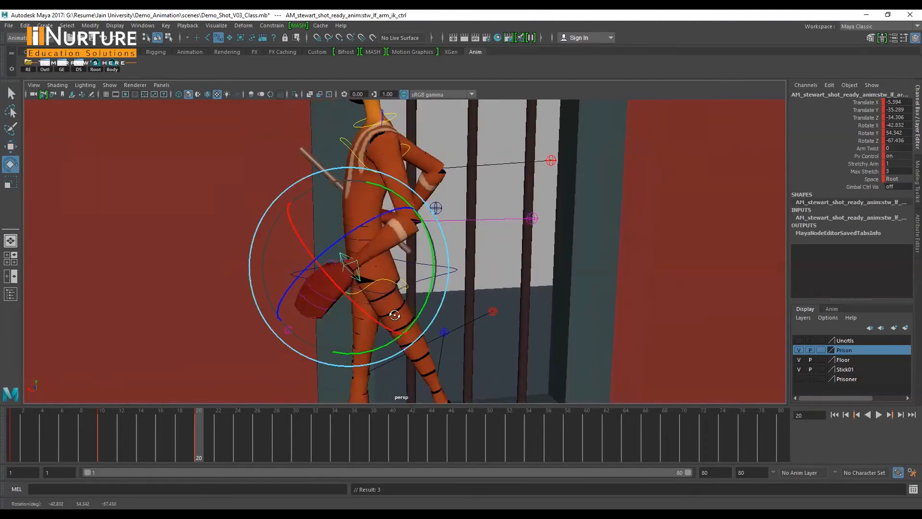
pyautogui.press('f')
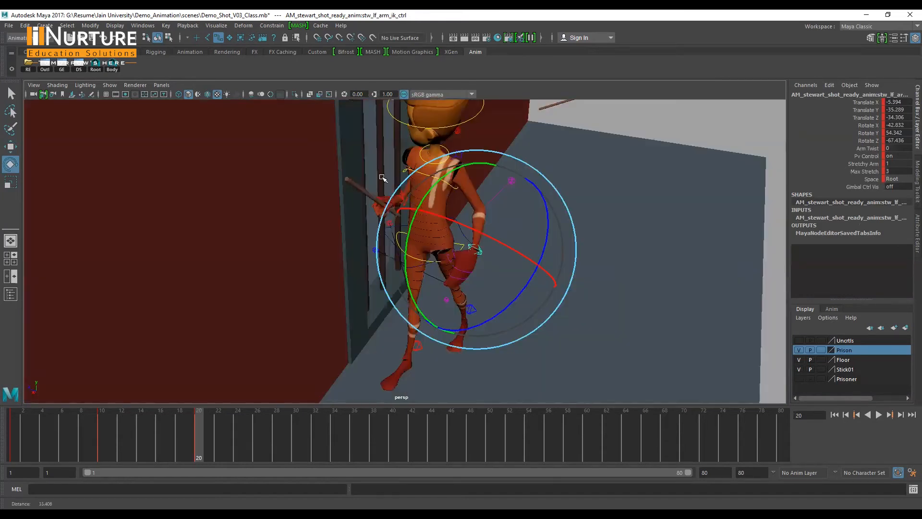
# Move the right arm IK control holding the stick to Translate X 125.837, Y -39.101 and Z 17.861.
pyautogui.scroll(6, 374, 178)
pyautogui.click(367, 207)
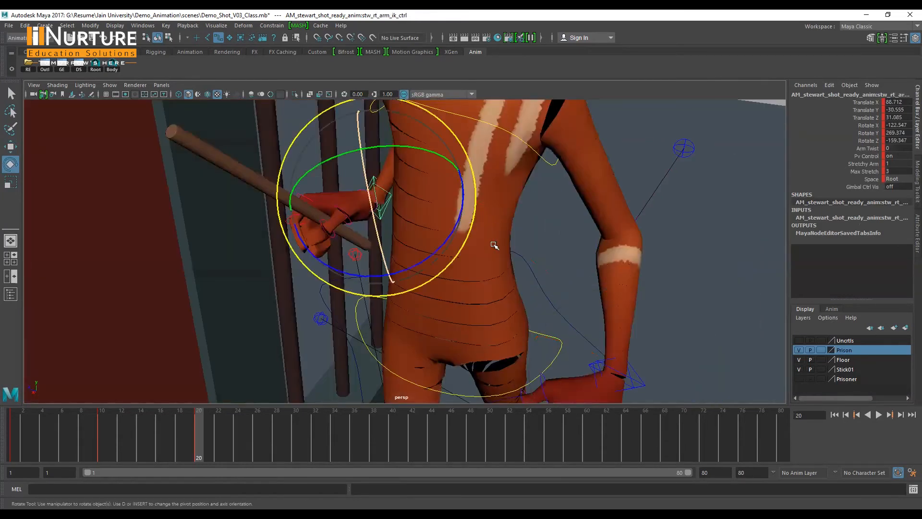
pyautogui.scroll(-5, 467, 280)
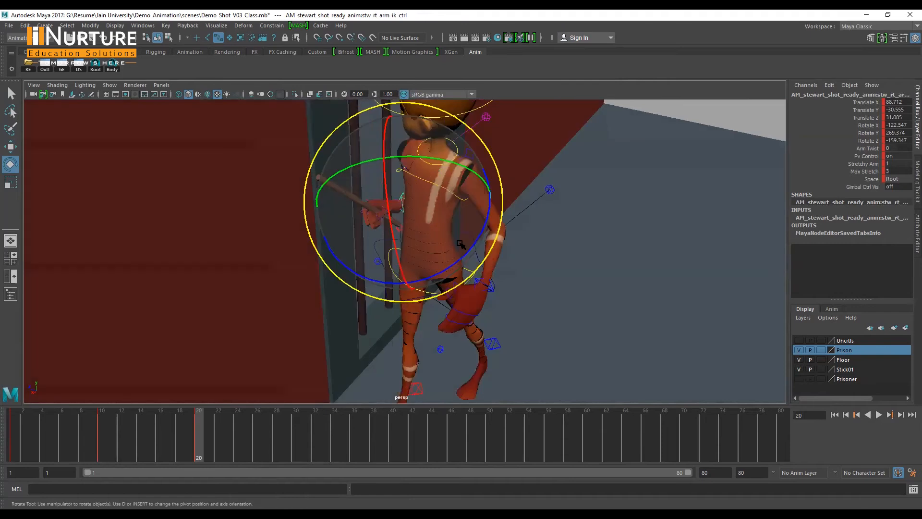
pyautogui.press('w')
pyautogui.keyDown('alt'); pyautogui.moveTo(373, 240); pyautogui.dragTo(342, 243); pyautogui.keyUp('alt')
pyautogui.keyDown('alt'); pyautogui.moveTo(429, 226); pyautogui.dragTo(326, 249); pyautogui.keyUp('alt')
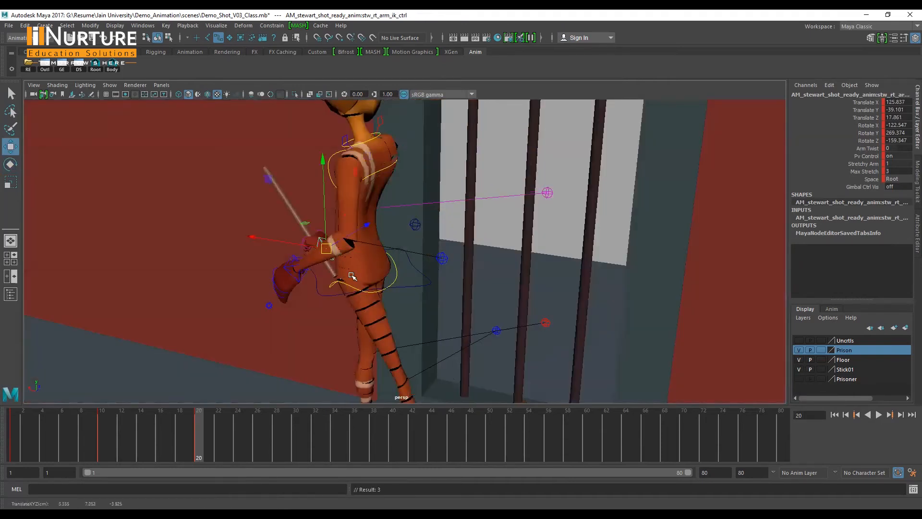
# Rotate the right arm IK control to X -141.962, Y 293.96, Z -110.198 and shift it to Translate X 123.168, Z 33.969.
pyautogui.press('e')
pyautogui.keyDown('alt'); pyautogui.moveTo(272, 302); pyautogui.dragTo(491, 296); pyautogui.keyUp('alt')
pyautogui.moveTo(464, 253); pyautogui.dragTo(464, 253)
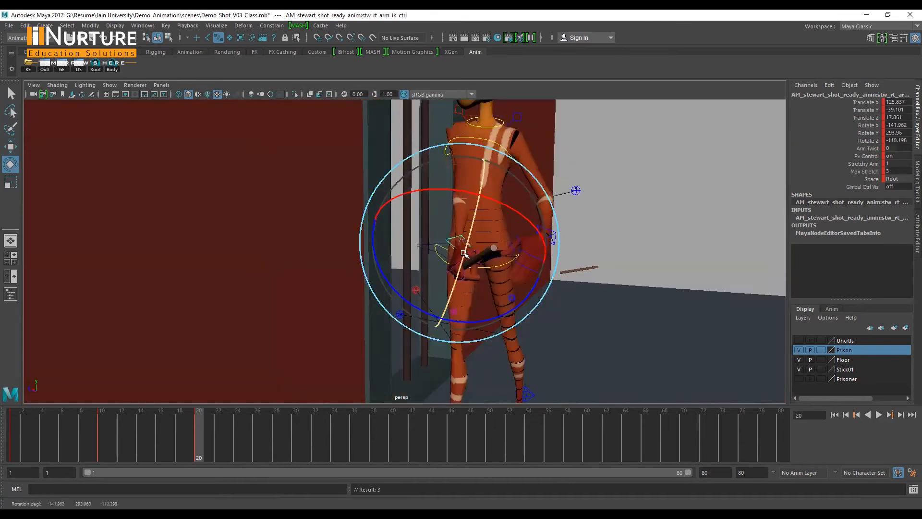
pyautogui.press('w')
pyautogui.keyDown('alt'); pyautogui.moveTo(452, 288); pyautogui.dragTo(404, 253); pyautogui.keyUp('alt')
# Rotate the right clavicle control to Rotate Z -11.113.
pyautogui.moveTo(463, 131); pyautogui.dragTo(451, 126)
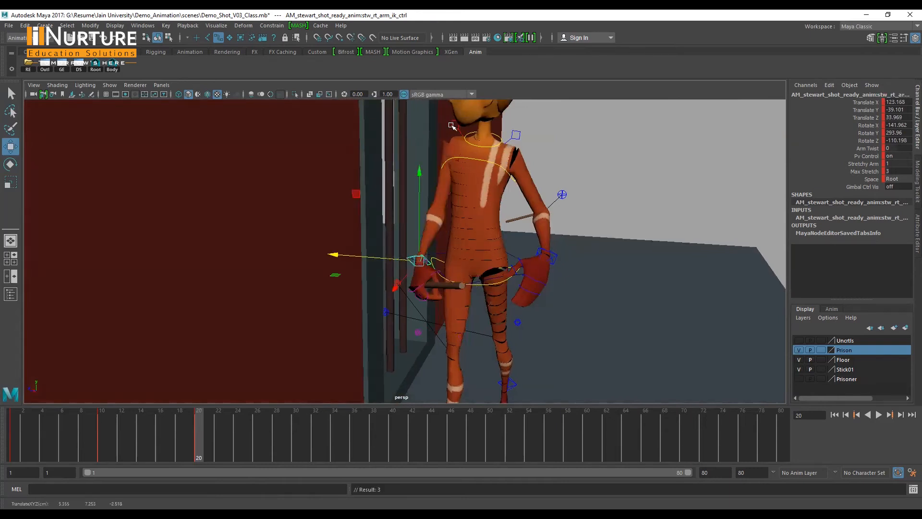
pyautogui.click(452, 126)
pyautogui.press('e')
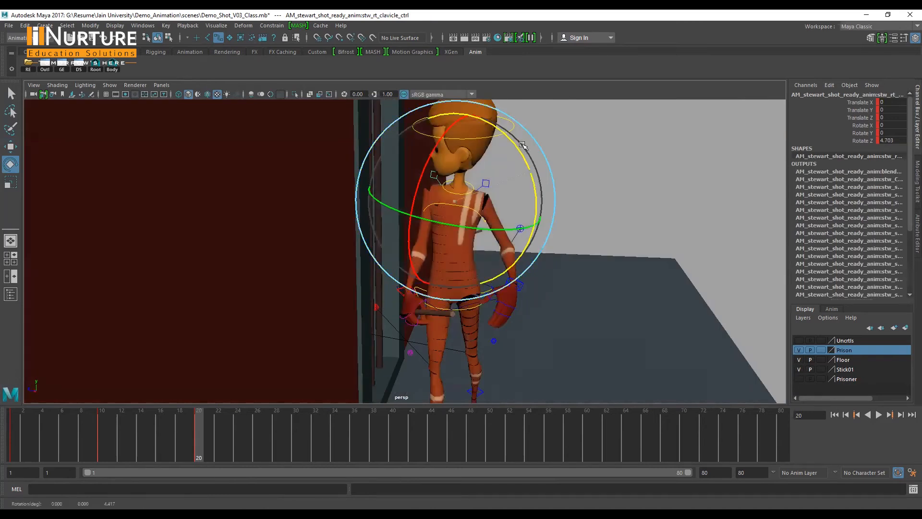
pyautogui.moveTo(524, 148); pyautogui.dragTo(493, 280)
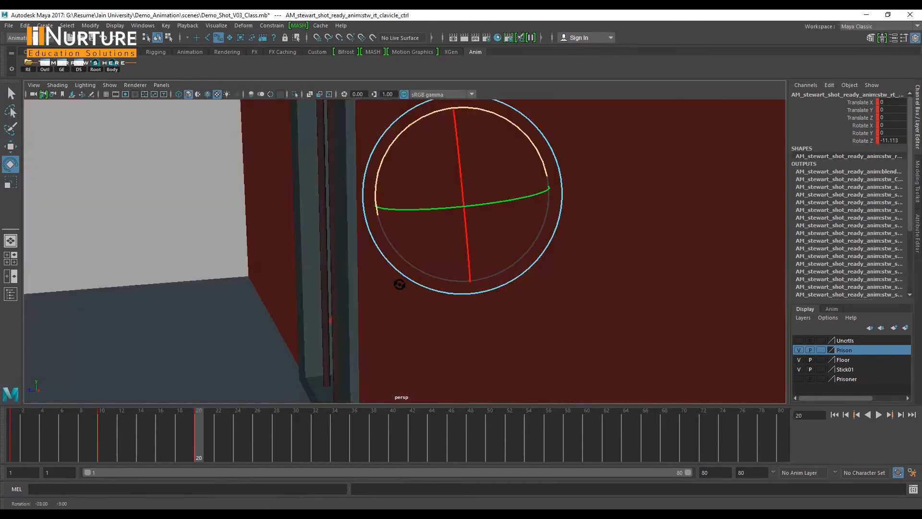
pyautogui.keyDown('alt'); pyautogui.moveTo(317, 281); pyautogui.dragTo(433, 251); pyautogui.keyUp('alt')
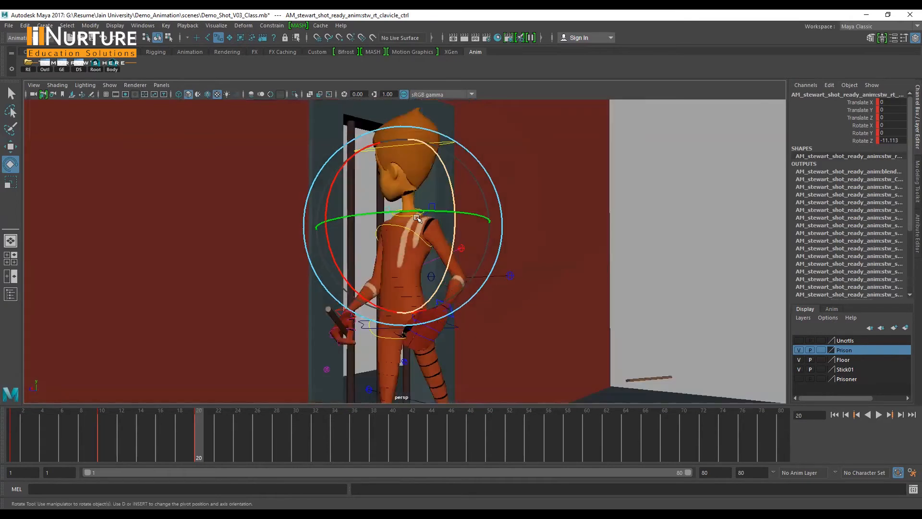
pyautogui.keyDown('alt'); pyautogui.moveTo(455, 289); pyautogui.dragTo(642, 236, button='right'); pyautogui.keyUp('alt')
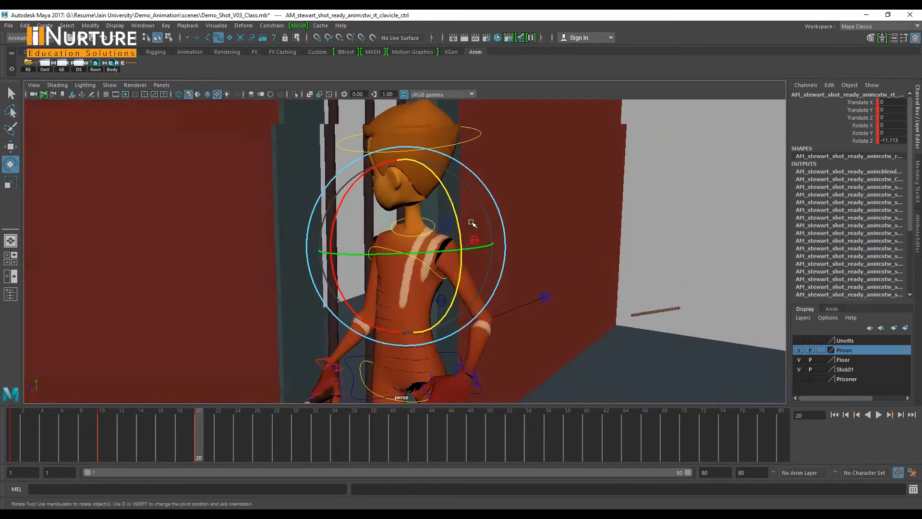
pyautogui.scroll(-1, 465, 202)
pyautogui.keyDown('alt'); pyautogui.moveTo(451, 249); pyautogui.dragTo(318, 260); pyautogui.keyUp('alt')
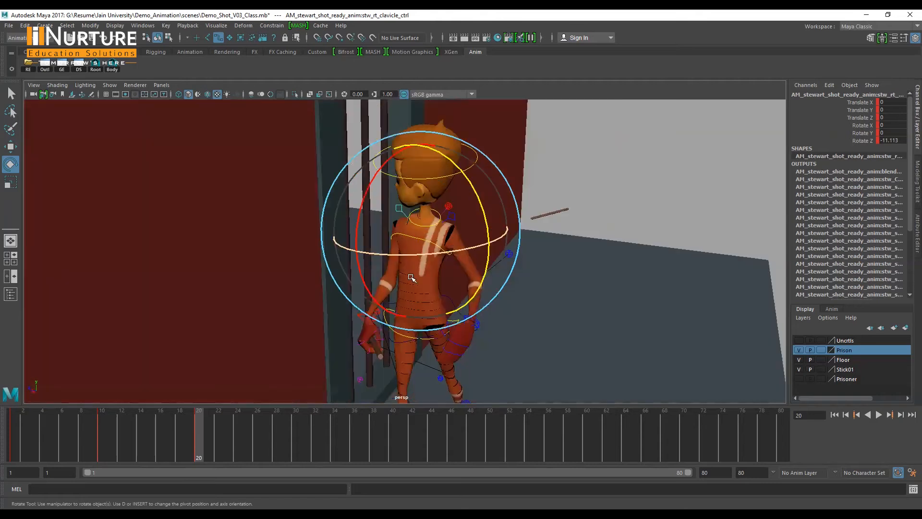
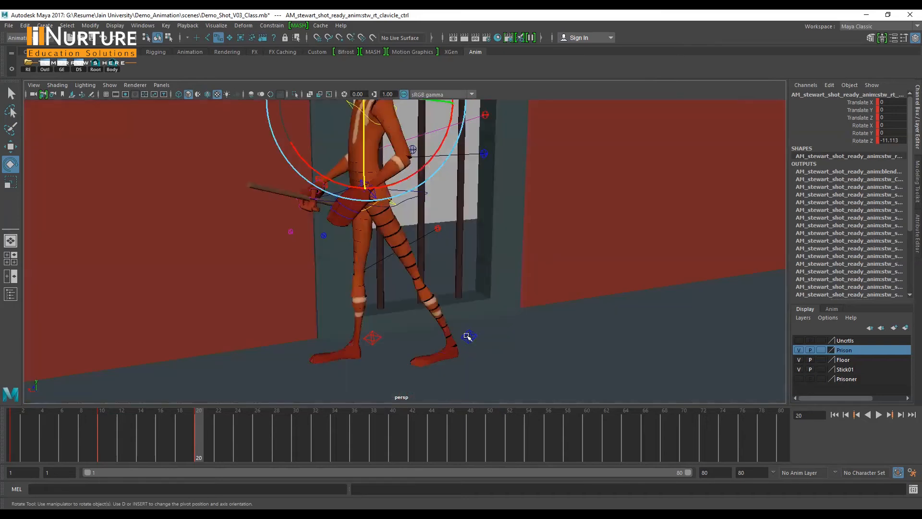
# Lift the left heel with the left foot IK control's Foot Roll attribute and key it at frame 20.
pyautogui.click(468, 336)
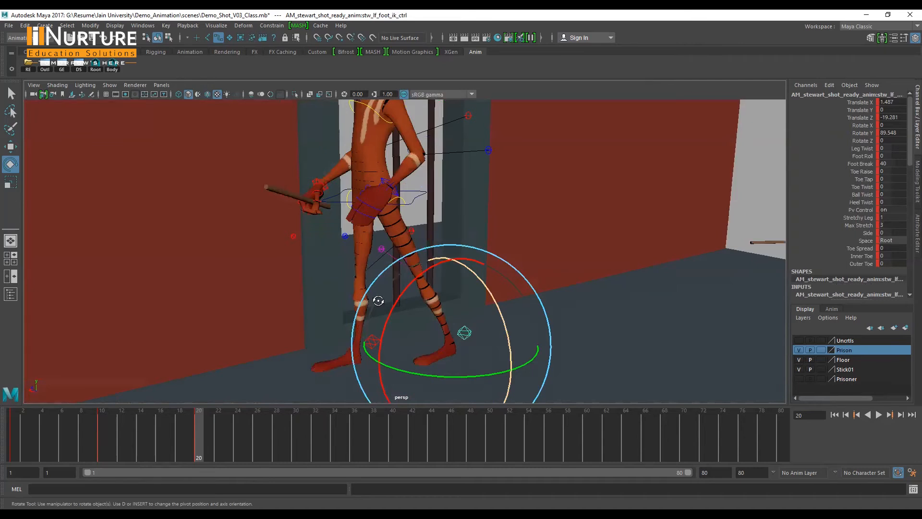
pyautogui.keyDown('alt'); pyautogui.moveTo(353, 289); pyautogui.dragTo(488, 317); pyautogui.keyUp('alt')
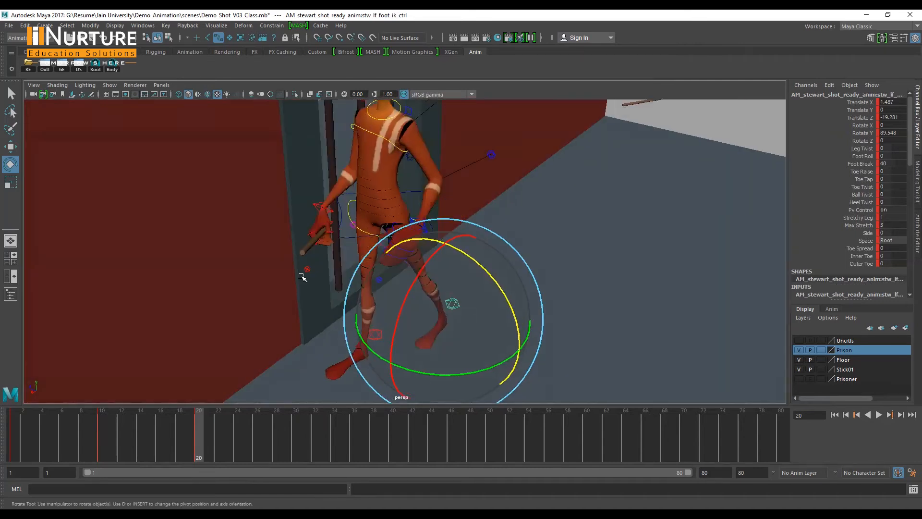
pyautogui.keyDown('alt'); pyautogui.moveTo(355, 259); pyautogui.dragTo(511, 278); pyautogui.keyUp('alt')
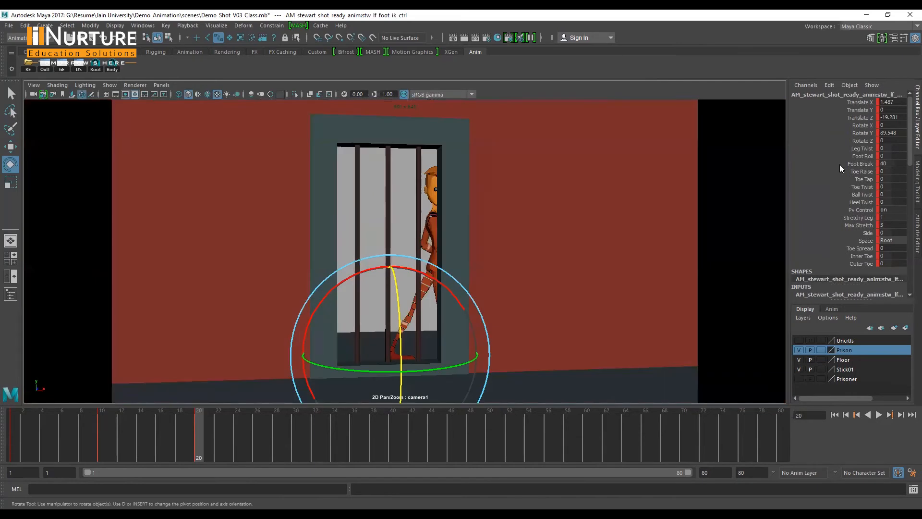
pyautogui.click(862, 158)
pyautogui.moveTo(474, 302); pyautogui.dragTo(491, 318, button='middle')
pyautogui.moveTo(425, 332); pyautogui.dragTo(355, 347, button='middle')
pyautogui.press('s')
# Place both knee pole vector controls in front of the legs, with the right one at Translate X 117.667, Y -7.95, Z -21.912.
pyautogui.press('space')
pyautogui.press('space')
pyautogui.keyDown('alt'); pyautogui.moveTo(536, 222); pyautogui.dragTo(486, 234); pyautogui.keyUp('alt')
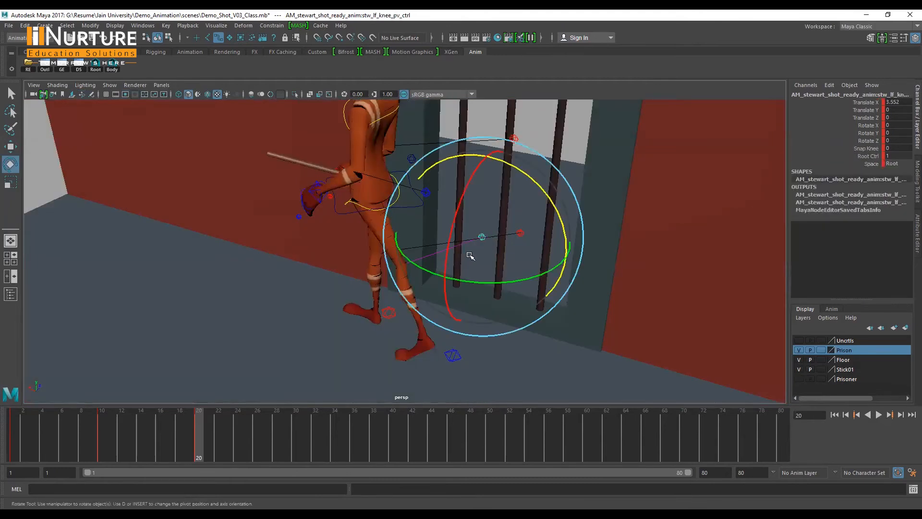
pyautogui.press('w')
pyautogui.hotkey('ctrl', 'z')
pyautogui.keyDown('alt'); pyautogui.moveTo(428, 264); pyautogui.dragTo(302, 212); pyautogui.keyUp('alt')
pyautogui.keyDown('alt'); pyautogui.moveTo(504, 228); pyautogui.dragTo(495, 227); pyautogui.keyUp('alt')
pyautogui.click(489, 225)
pyautogui.moveTo(271, 263); pyautogui.dragTo(269, 261)
pyautogui.keyDown('alt'); pyautogui.moveTo(415, 244); pyautogui.dragTo(448, 219); pyautogui.keyUp('alt')
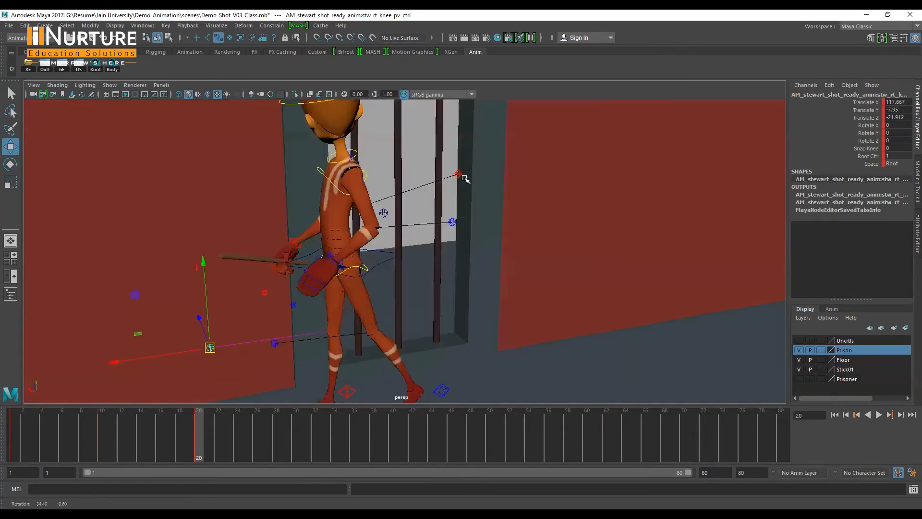
# Move the right elbow pole vector control to Translate X 30.729, Y -27.388, Z 28.619 and review the keyed poses at frames 1, 10 and 20.
pyautogui.moveTo(452, 200); pyautogui.dragTo(477, 179)
pyautogui.moveTo(477, 179); pyautogui.dragTo(454, 217)
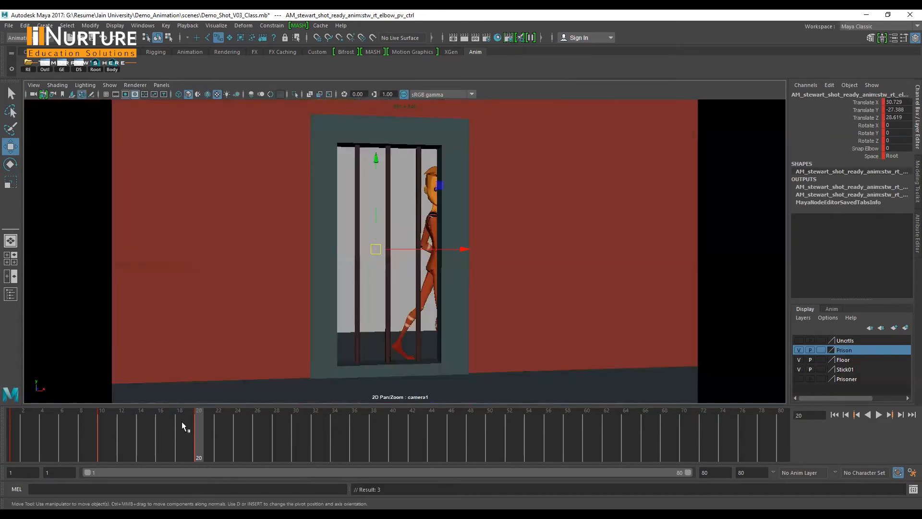
pyautogui.hotkey('alt', 'shift', 'v')
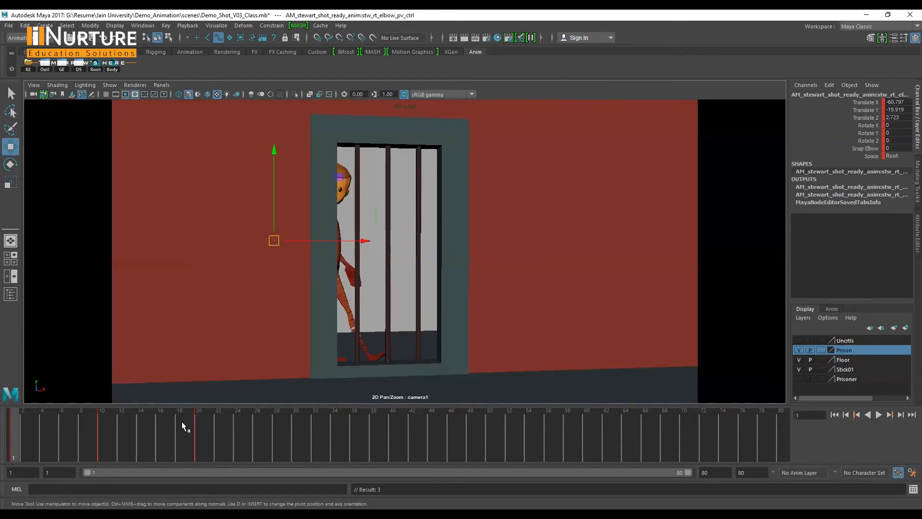
pyautogui.press('.')
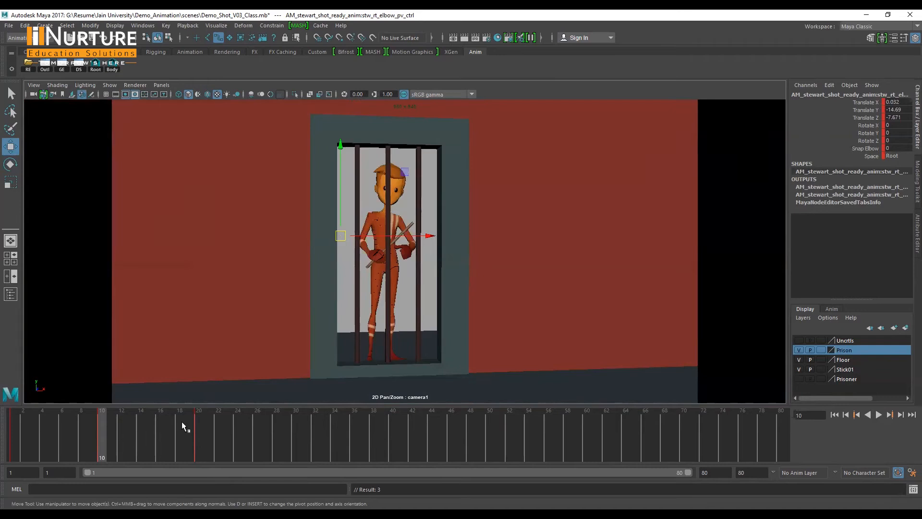
pyautogui.press('.')
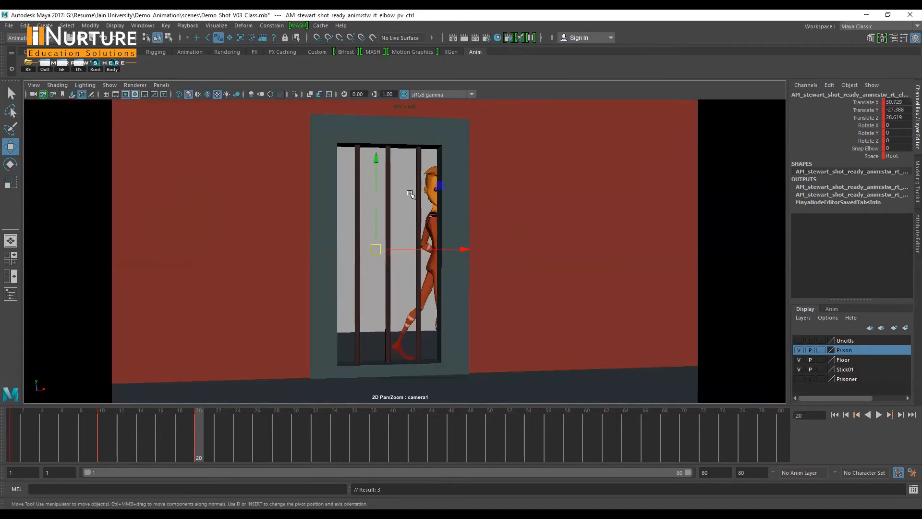
# Reset Rotate X, Y and Z to 0 on the spine shoulder, neck and head controls at frame 20.
pyautogui.press('space')
pyautogui.keyDown('alt'); pyautogui.moveTo(344, 272); pyautogui.dragTo(347, 237); pyautogui.keyUp('alt')
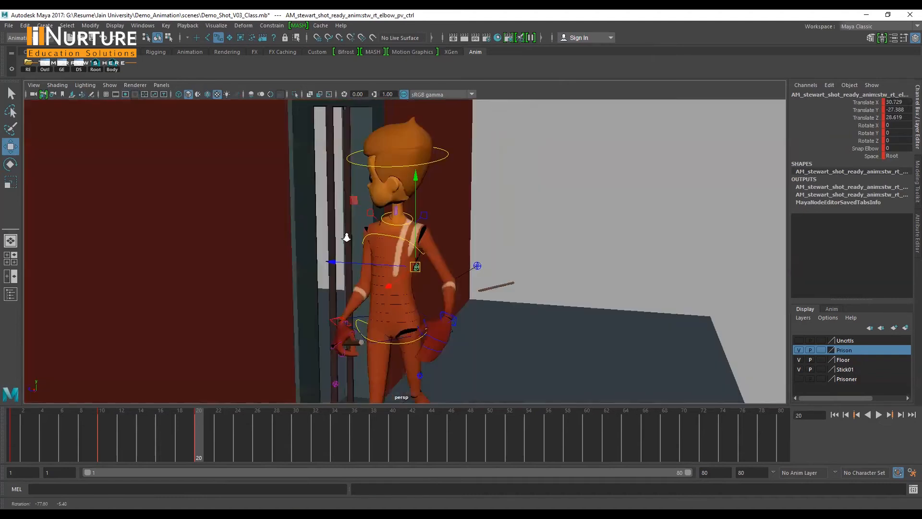
pyautogui.scroll(2, 346, 237)
pyautogui.click(384, 224)
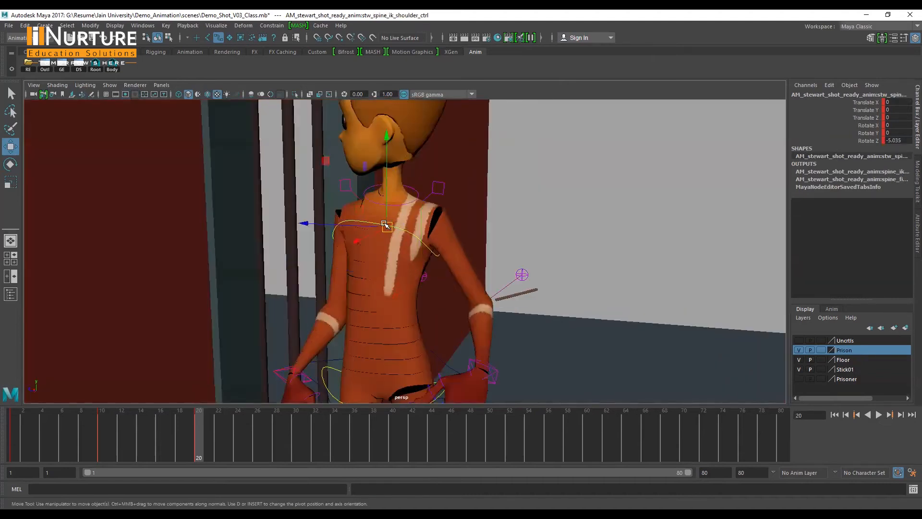
pyautogui.scroll(-2, 415, 274)
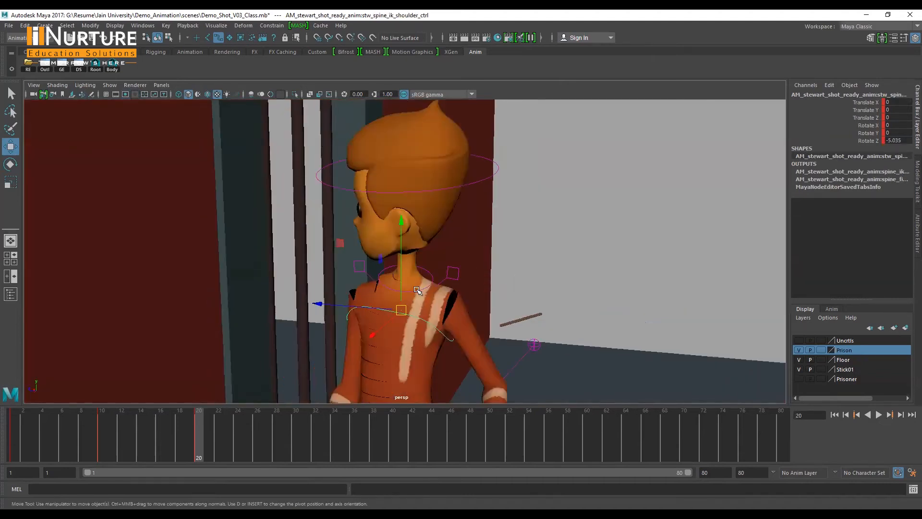
pyautogui.click(408, 267)
pyautogui.keyDown('alt'); pyautogui.moveTo(393, 217); pyautogui.dragTo(472, 233); pyautogui.keyUp('alt')
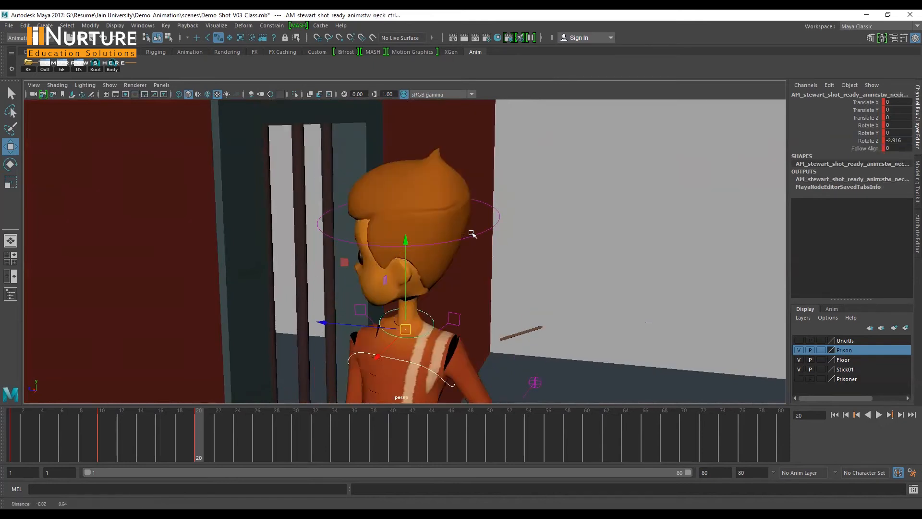
pyautogui.click(495, 224)
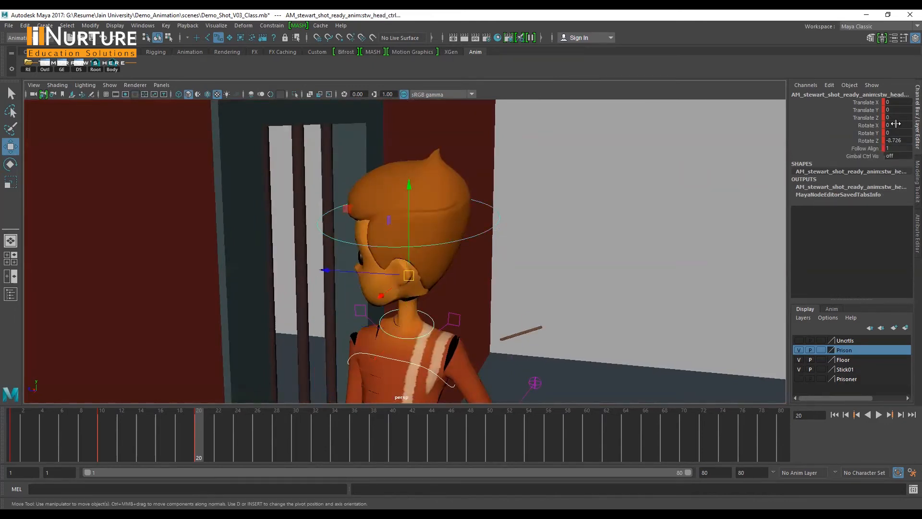
pyautogui.moveTo(898, 125); pyautogui.dragTo(898, 138)
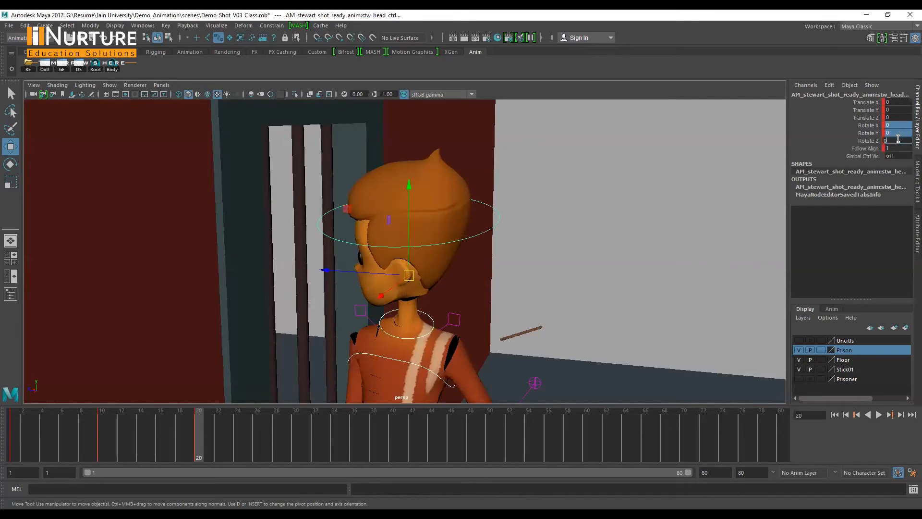
pyautogui.press('Return')
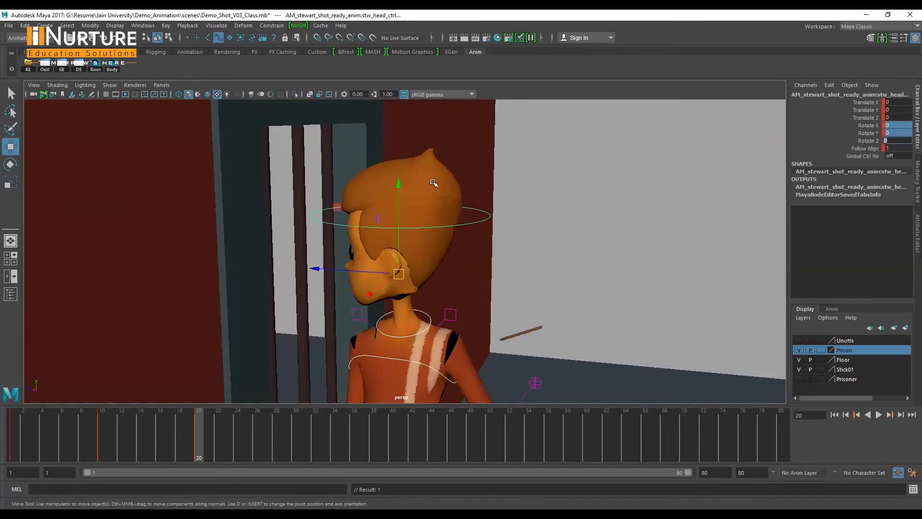
# Turn the spine IK shoulder control to Rotate Y 5.15 and key it at frame 20.
pyautogui.scroll(-2, 456, 211)
pyautogui.keyDown('alt'); pyautogui.moveTo(456, 211); pyautogui.dragTo(458, 154, button='middle'); pyautogui.keyUp('alt')
pyautogui.keyDown('alt'); pyautogui.moveTo(438, 261); pyautogui.dragTo(452, 255); pyautogui.keyUp('alt')
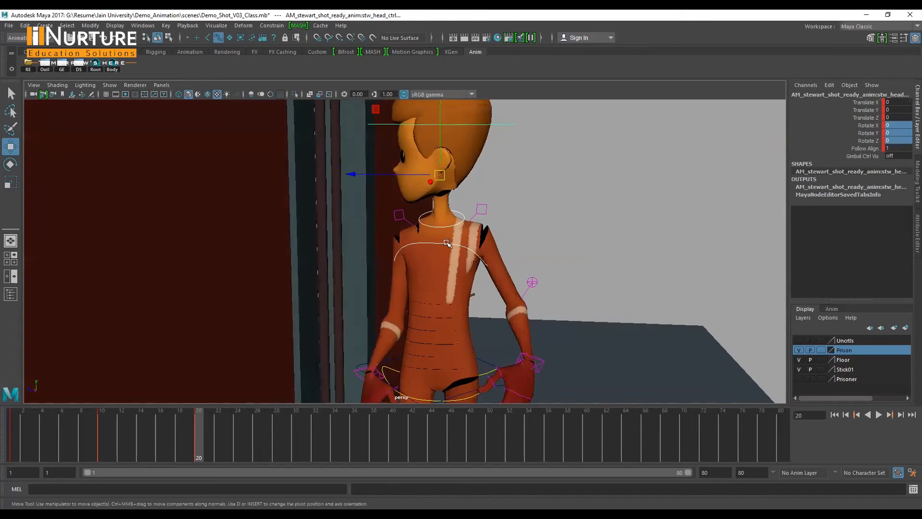
pyautogui.click(462, 248)
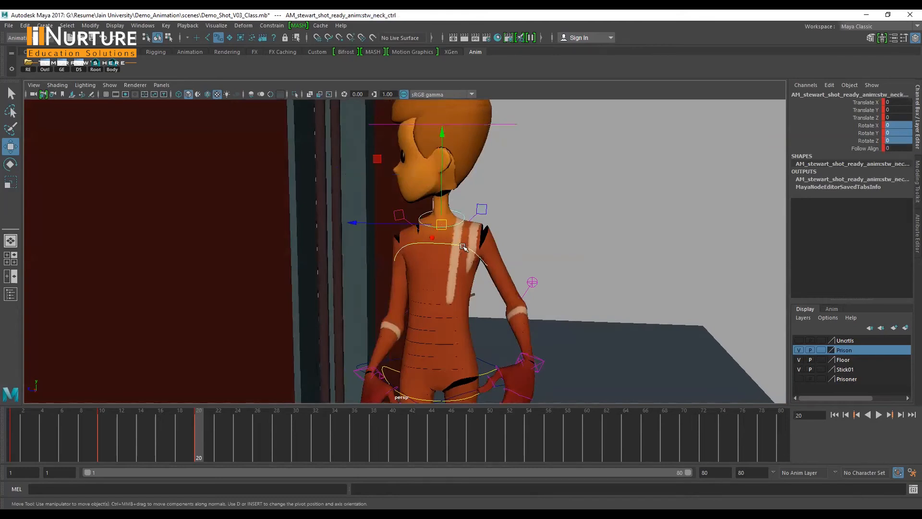
pyautogui.click(463, 247)
pyautogui.press('e')
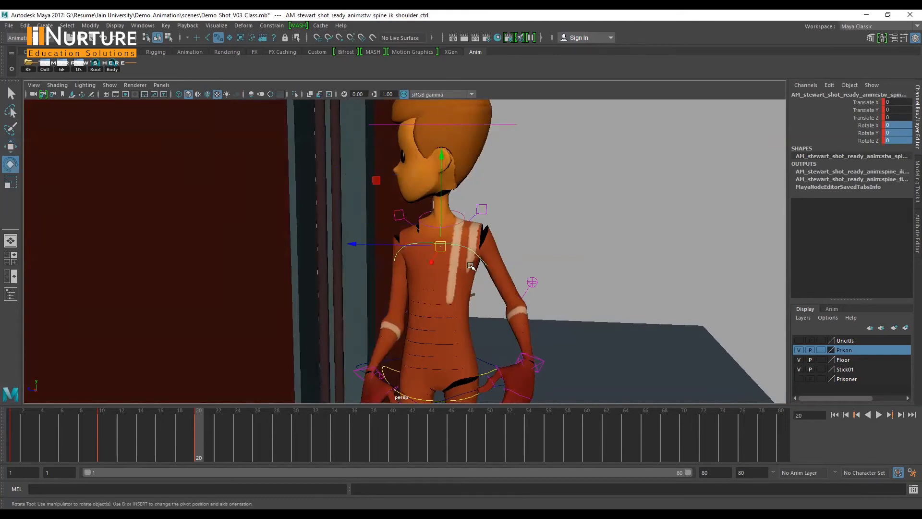
pyautogui.keyDown('alt'); pyautogui.moveTo(470, 265); pyautogui.dragTo(461, 284); pyautogui.keyUp('alt')
pyautogui.press('s')
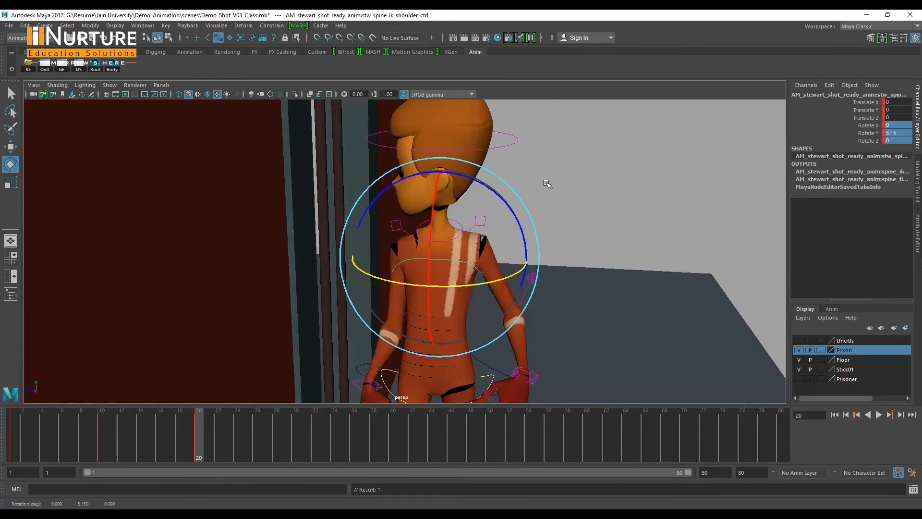
# Turn the neck control slightly about its vertical axis and key it at frame 20.
pyautogui.click(450, 241)
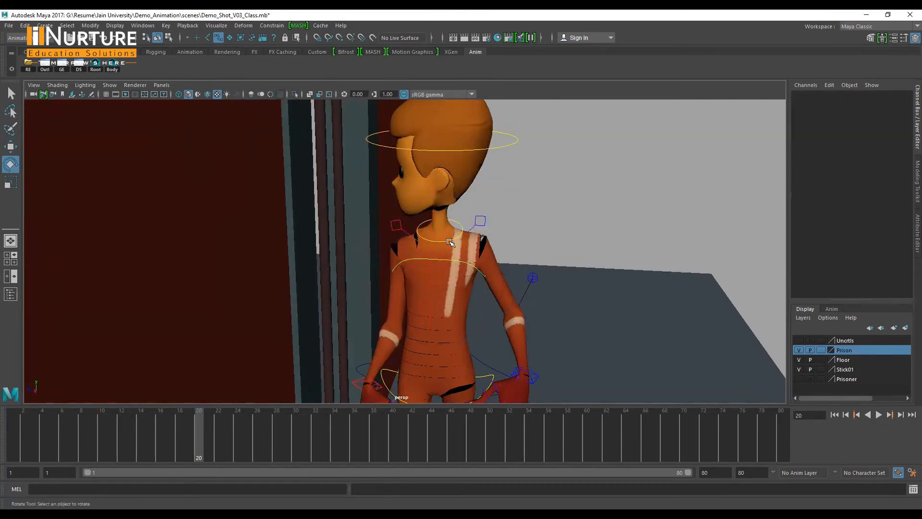
pyautogui.click(449, 242)
pyautogui.moveTo(449, 280); pyautogui.dragTo(462, 280)
pyautogui.press('s')
# Rotate the head control at frame 20 to Rotate X 0.532, Y 89.599, Z 2.461, checking it through the shot camera.
pyautogui.click(518, 144)
pyautogui.keyDown('alt'); pyautogui.moveTo(462, 220); pyautogui.dragTo(394, 196); pyautogui.keyUp('alt')
pyautogui.moveTo(471, 181); pyautogui.dragTo(374, 250)
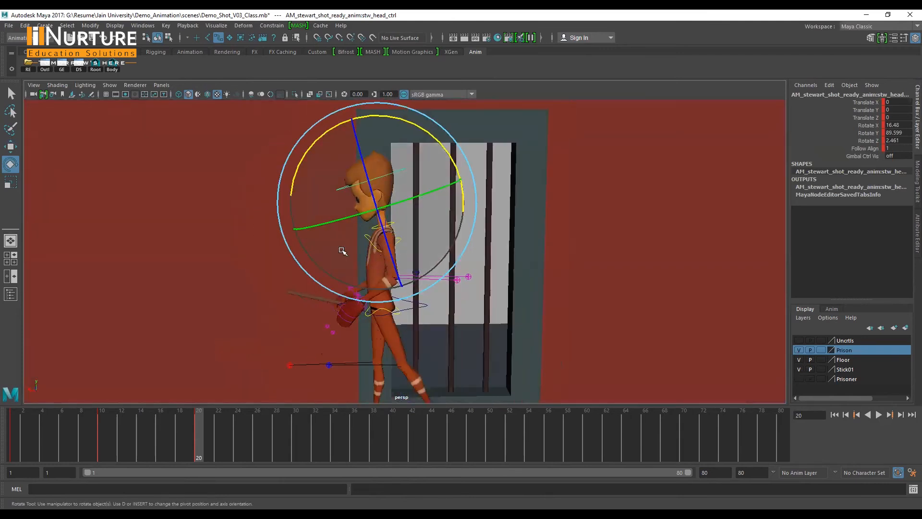
pyautogui.press('space')
pyautogui.press('space')
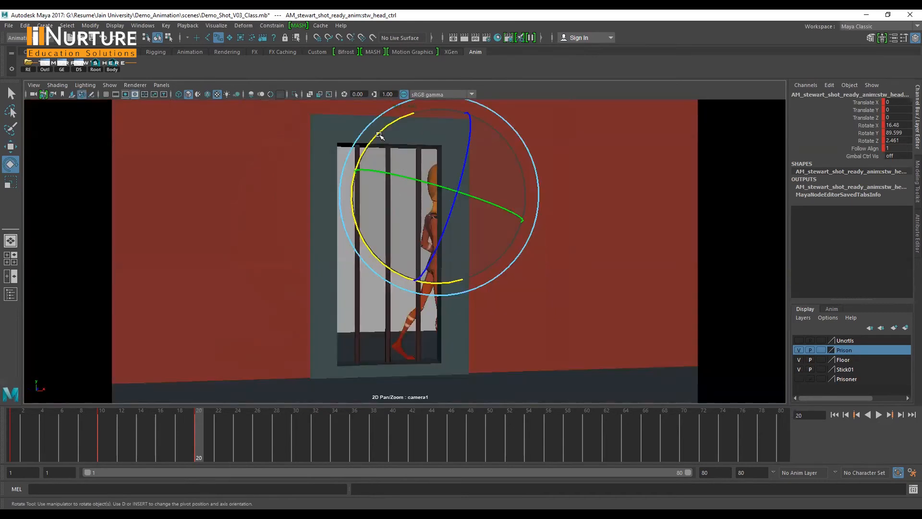
pyautogui.moveTo(364, 143); pyautogui.dragTo(406, 308)
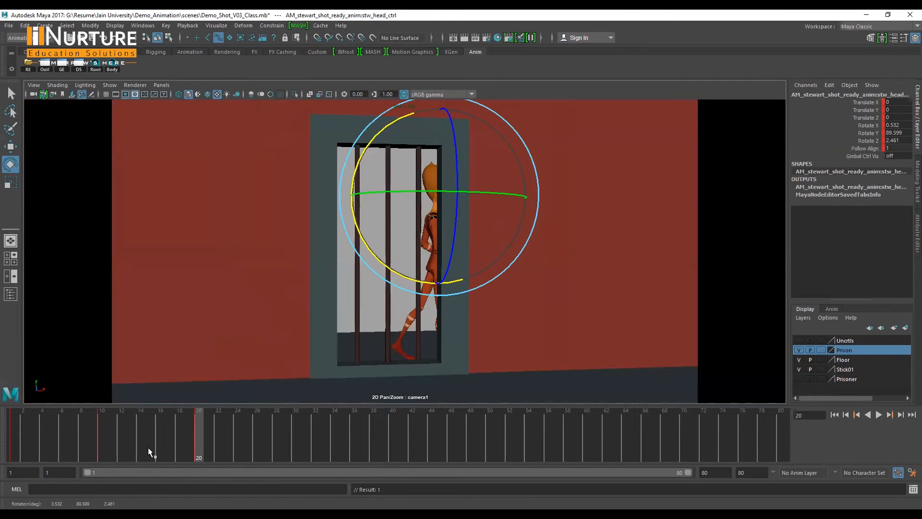
# Tilt the head control at frame 1 to Rotate X 0.809, Y 0.193, Z -14.318 and key it.
pyautogui.press(',')
pyautogui.press(',')
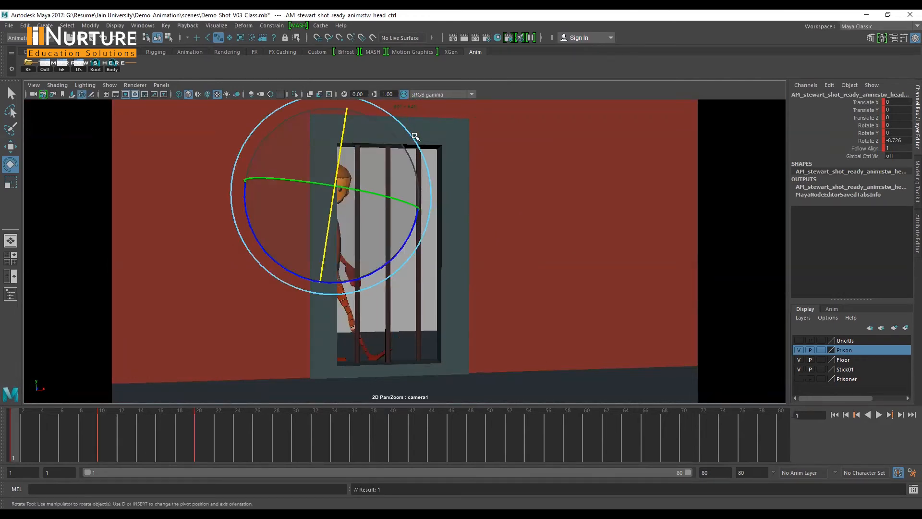
pyautogui.moveTo(414, 136); pyautogui.dragTo(332, 178)
pyautogui.press('s')
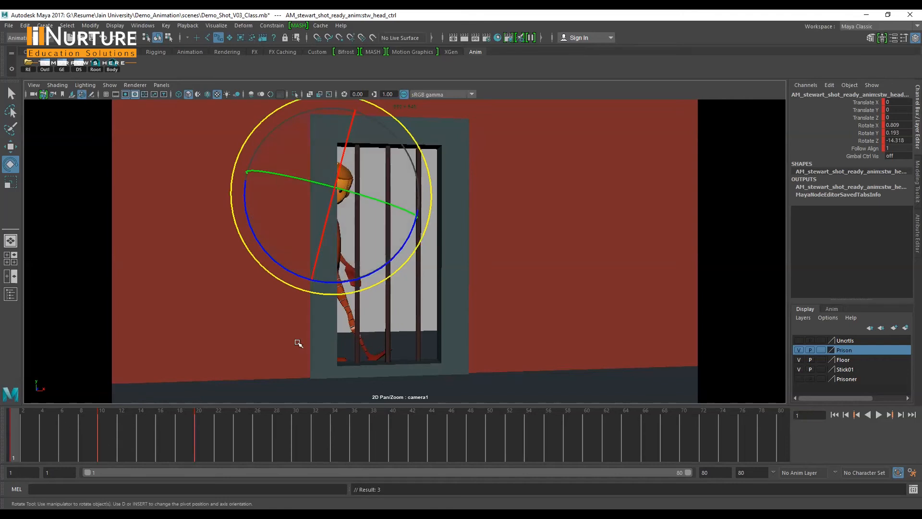
# Show the Prisoner layer and review the walk poses at frames 1, 10 and 20 through the shot camera.
pyautogui.click(800, 379)
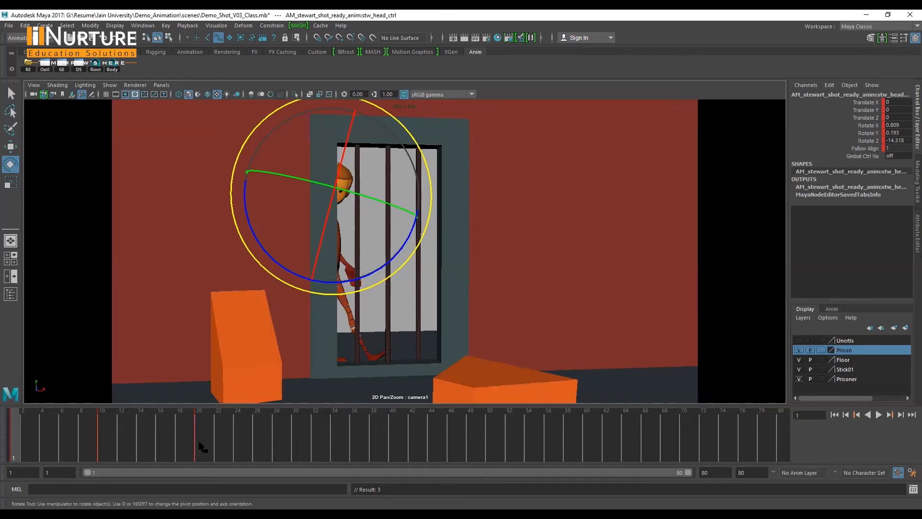
pyautogui.press('.')
pyautogui.press(',')
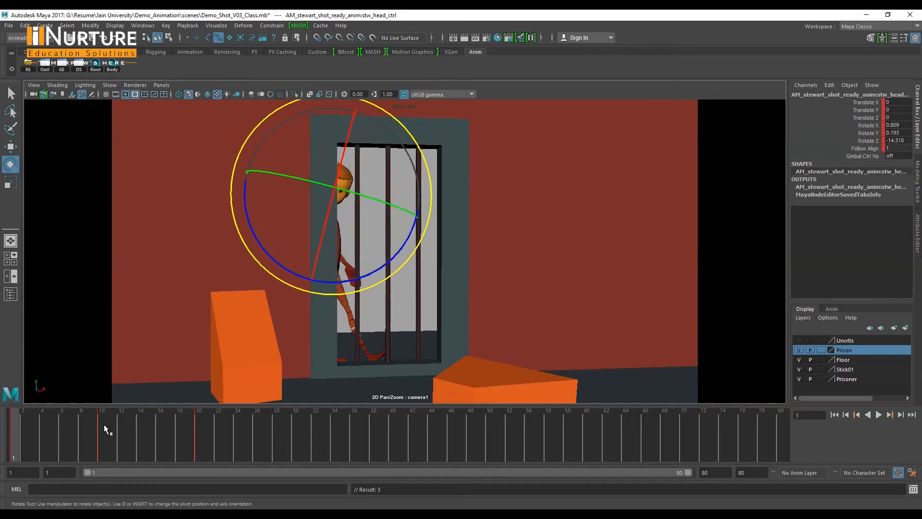
pyautogui.click(104, 424)
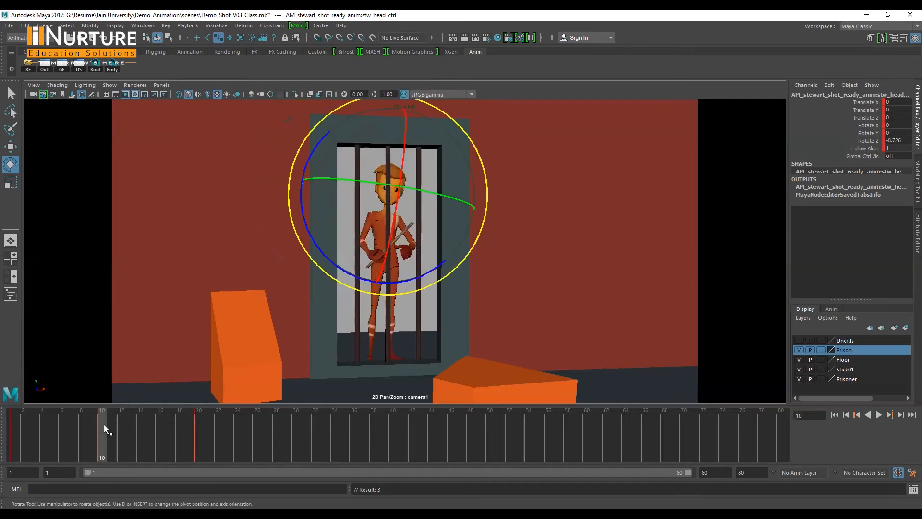
pyautogui.click(201, 425)
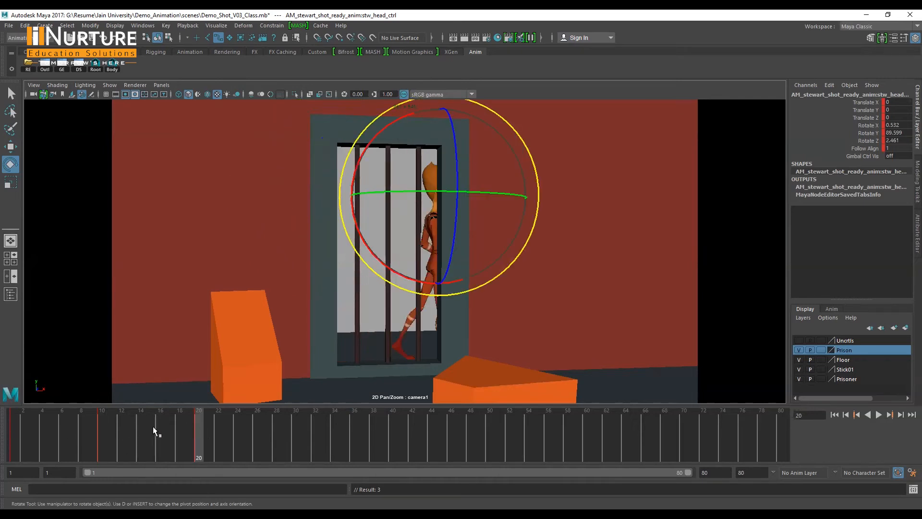
pyautogui.click(15, 428)
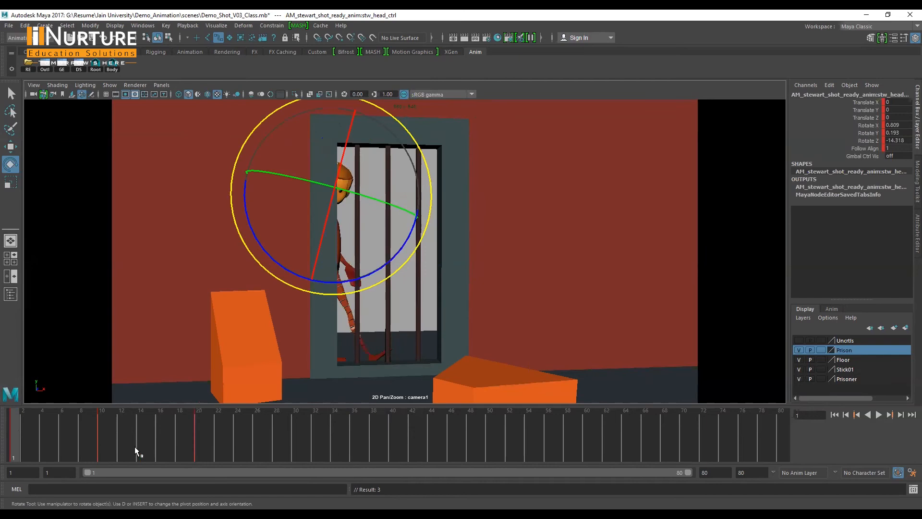
pyautogui.click(102, 433)
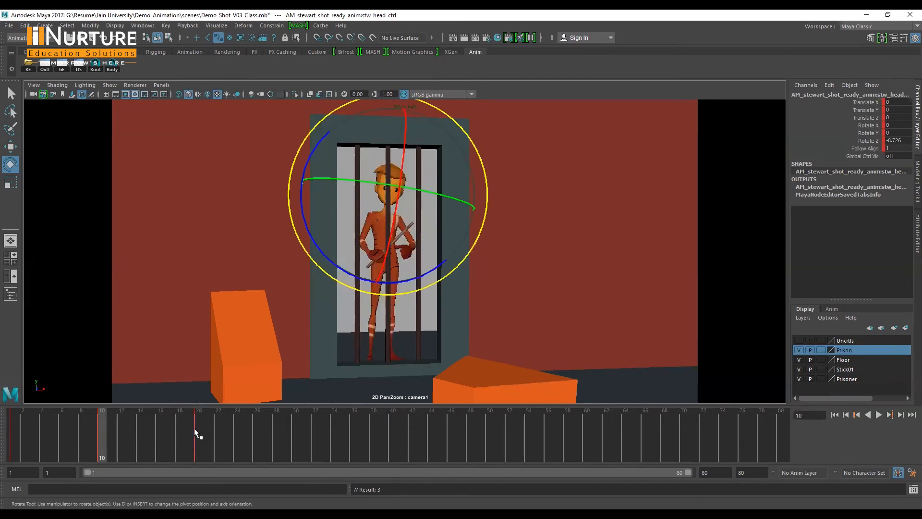
# Adjust the head control at frame 20 to Rotate X -1.658 and key it.
pyautogui.click(195, 428)
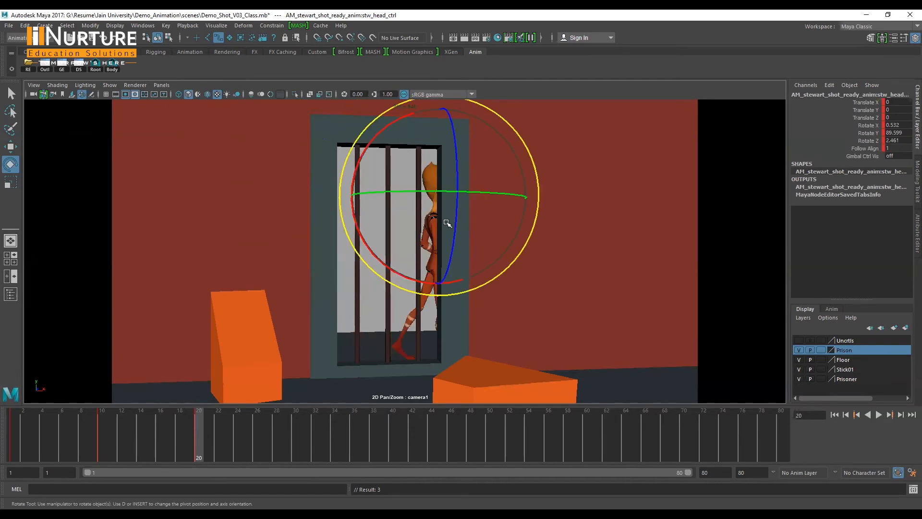
pyautogui.moveTo(388, 125); pyautogui.dragTo(384, 123)
pyautogui.press('s')
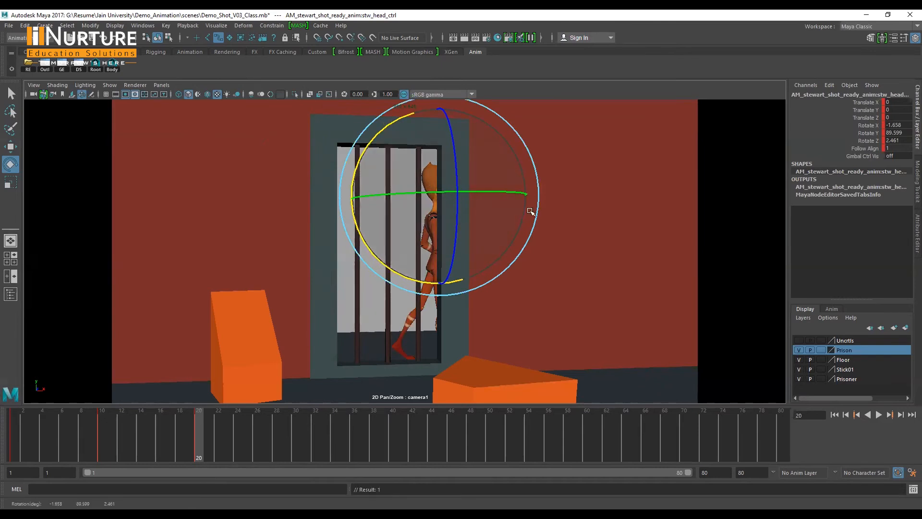
# Move the right arm IK control out beside the hip to Translate Z 27.53 at frame 20.
pyautogui.press('space')
pyautogui.press('space')
pyautogui.keyDown('alt'); pyautogui.moveTo(481, 268); pyautogui.dragTo(312, 171); pyautogui.keyUp('alt')
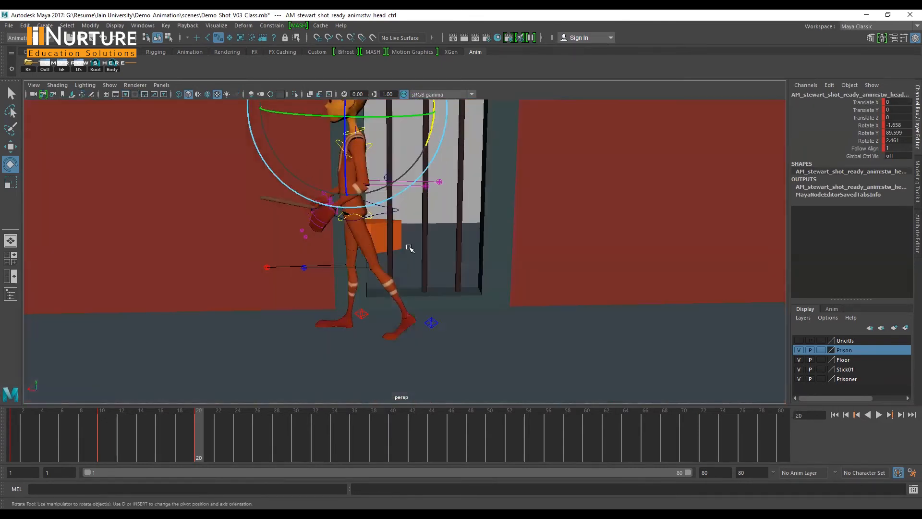
pyautogui.scroll(3, 270, 215)
pyautogui.keyDown('alt'); pyautogui.moveTo(269, 214); pyautogui.dragTo(312, 176); pyautogui.keyUp('alt')
pyautogui.click(257, 202)
pyautogui.press('w')
pyautogui.scroll(3, 346, 240)
pyautogui.keyDown('alt'); pyautogui.moveTo(346, 259); pyautogui.dragTo(288, 358, button='middle'); pyautogui.keyUp('alt')
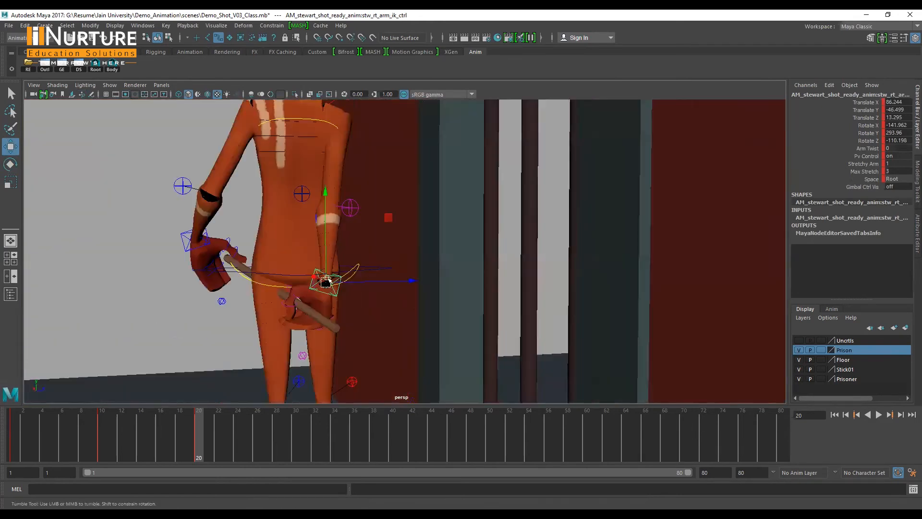
pyautogui.scroll(2, 354, 288)
pyautogui.moveTo(354, 288); pyautogui.dragTo(386, 297)
# Rotate the right arm IK control to X -180.958, Y 243.256, Z -100.609 and raise it to Translate Y -42.809.
pyautogui.press('e')
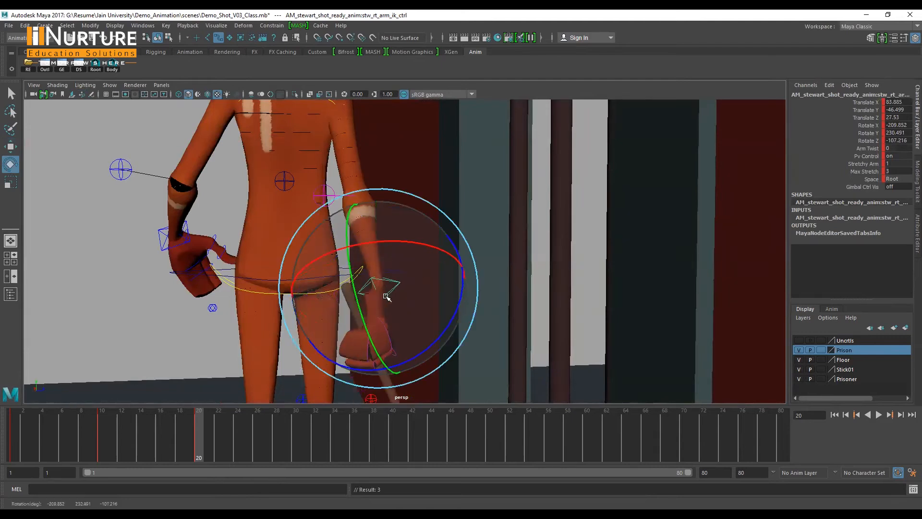
pyautogui.moveTo(393, 346); pyautogui.dragTo(488, 294)
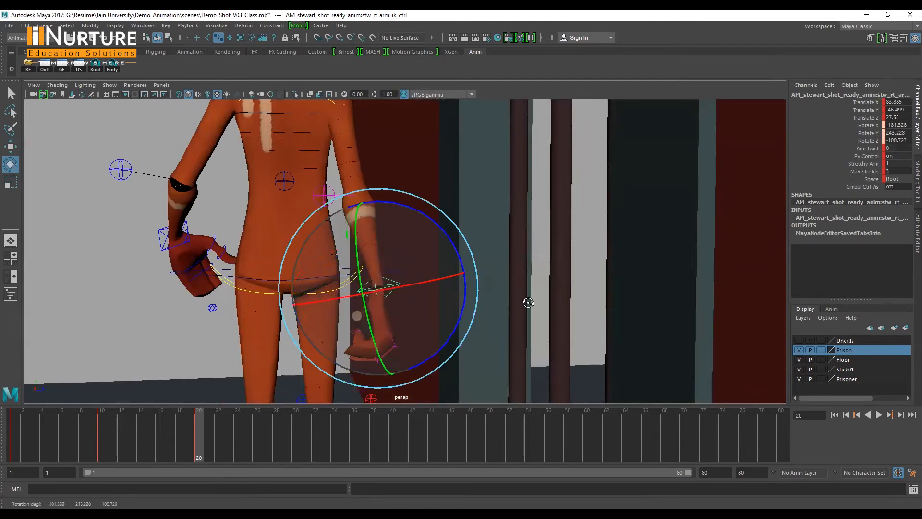
pyautogui.press('f')
pyautogui.scroll(-5, 403, 253)
pyautogui.press('w')
pyautogui.moveTo(354, 187); pyautogui.dragTo(354, 187)
pyautogui.moveTo(362, 246); pyautogui.dragTo(310, 230)
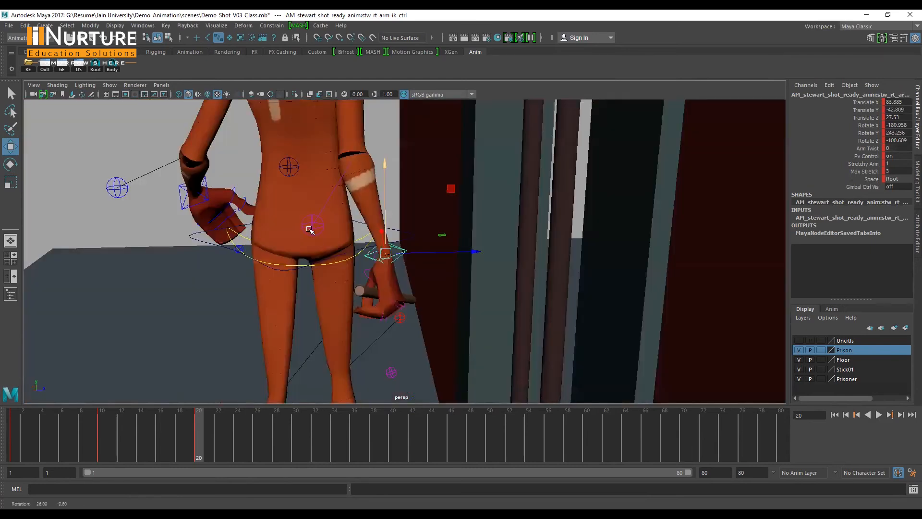
# Move the right elbow pole vector control to Translate X 30.979, Y -22.839, Z 43.663.
pyautogui.click(311, 227)
pyautogui.moveTo(345, 207); pyautogui.dragTo(392, 203, button='middle')
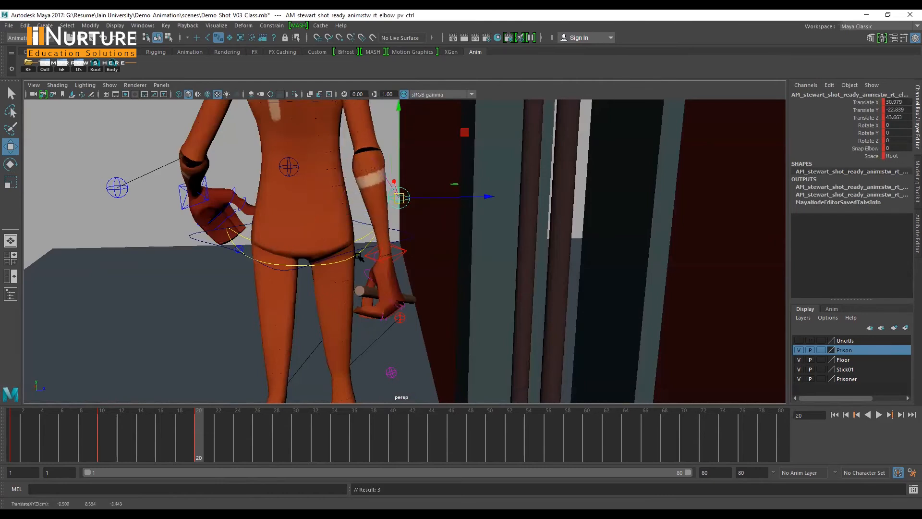
pyautogui.keyDown('alt'); pyautogui.moveTo(359, 257); pyautogui.dragTo(305, 233); pyautogui.keyUp('alt')
pyautogui.keyDown('alt'); pyautogui.moveTo(343, 296); pyautogui.dragTo(344, 309); pyautogui.keyUp('alt')
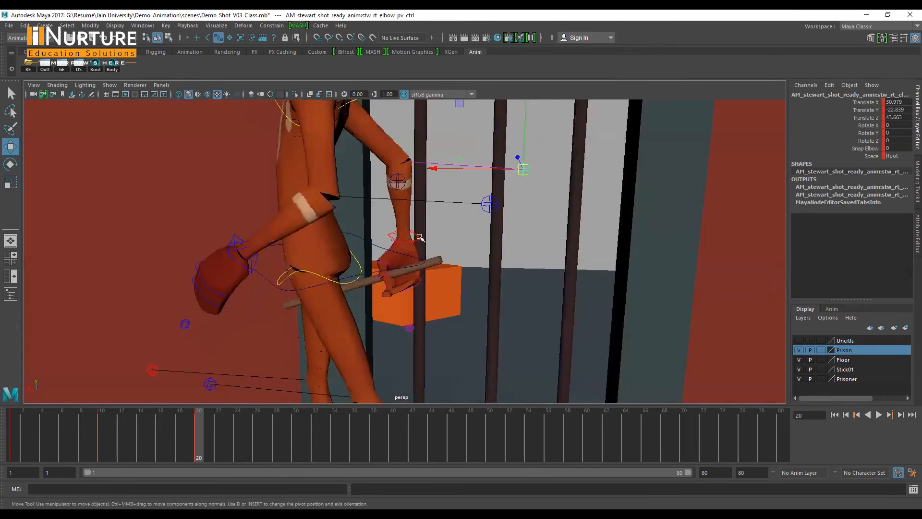
# Reposition the right arm IK control beside the thigh at Translate X 93.152, Y -48.461, Z 30.409.
pyautogui.click(423, 238)
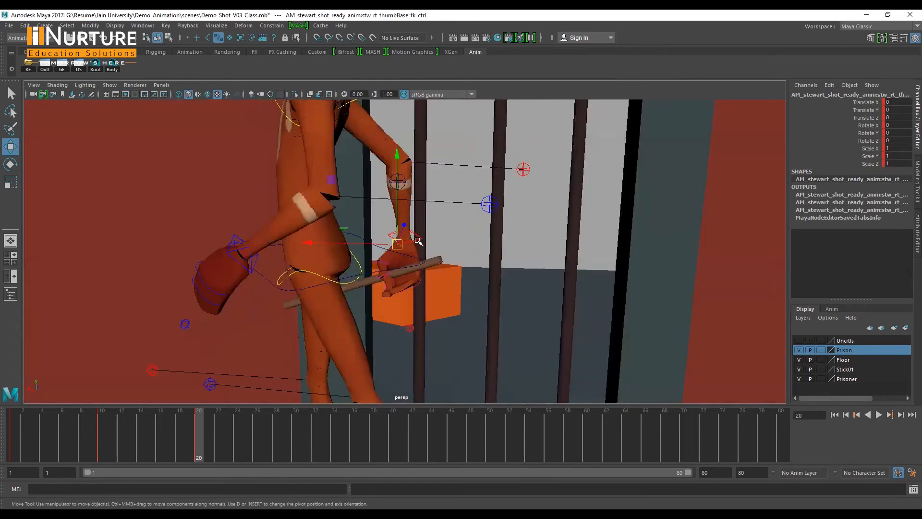
pyautogui.click(404, 240)
pyautogui.hotkey('ctrl', 'z')
pyautogui.hotkey('ctrl', 'z')
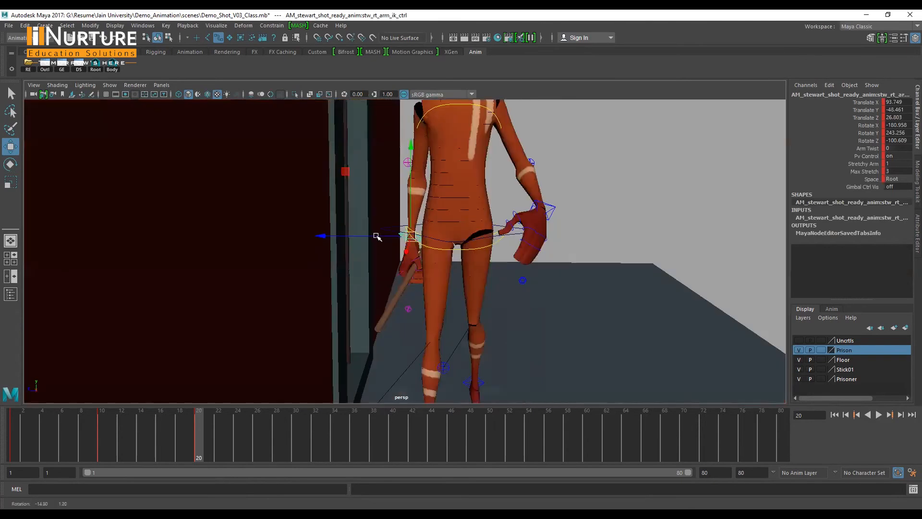
pyautogui.keyDown('alt'); pyautogui.moveTo(376, 235); pyautogui.dragTo(367, 234); pyautogui.keyUp('alt')
pyautogui.moveTo(389, 192); pyautogui.dragTo(405, 160, button='middle')
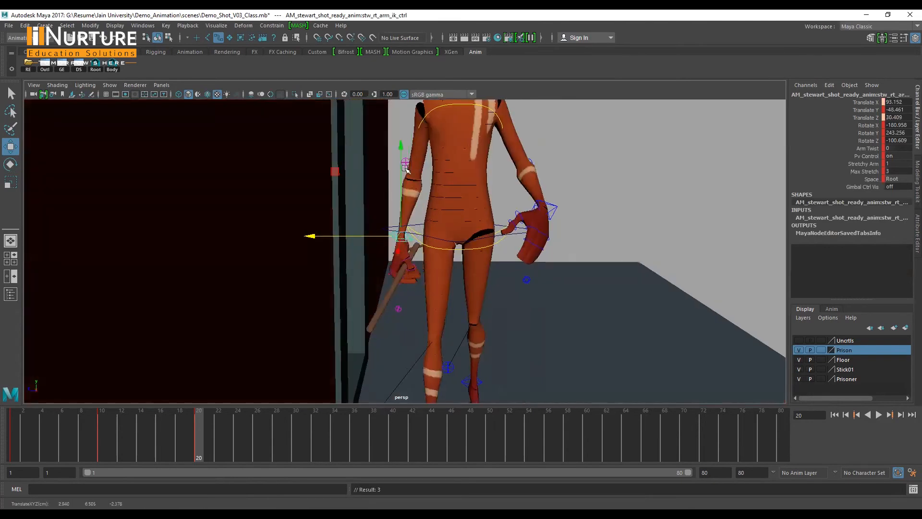
# Move the right elbow pole vector control to Translate X 31.822, Y -28.748, Z 35.779.
pyautogui.click(405, 167)
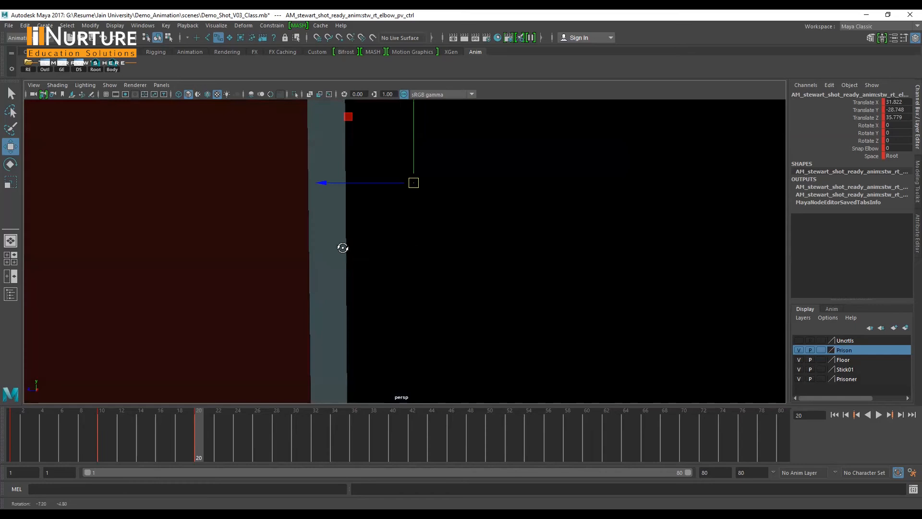
pyautogui.keyDown('alt'); pyautogui.moveTo(343, 248); pyautogui.dragTo(318, 244); pyautogui.keyUp('alt')
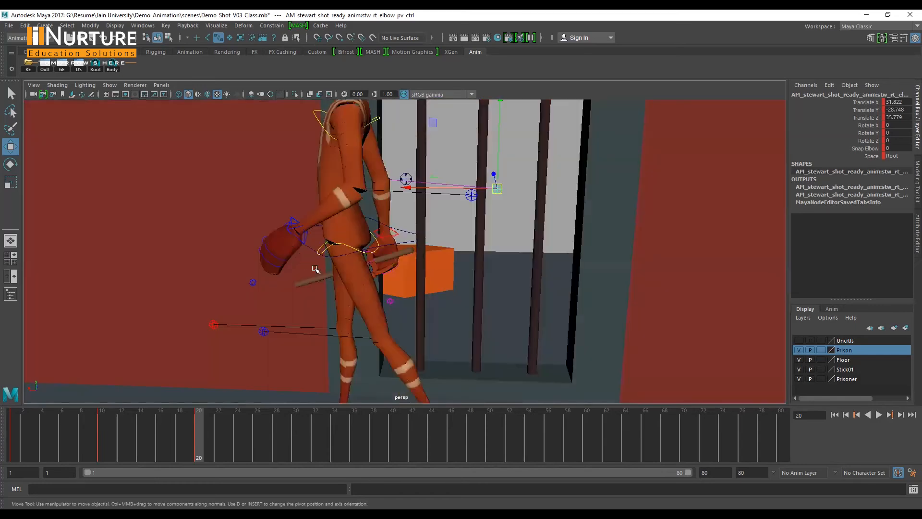
pyautogui.keyDown('alt'); pyautogui.moveTo(315, 269); pyautogui.dragTo(286, 229, button='right'); pyautogui.keyUp('alt')
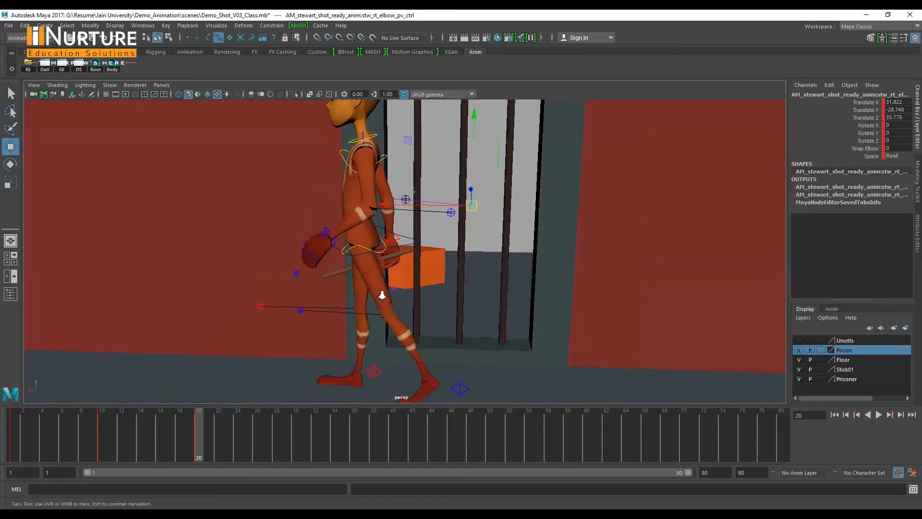
# Rotate the right arm IK control to X -192.99, Y 240.959, Z -100.889.
pyautogui.scroll(5, 366, 242)
pyautogui.click(372, 242)
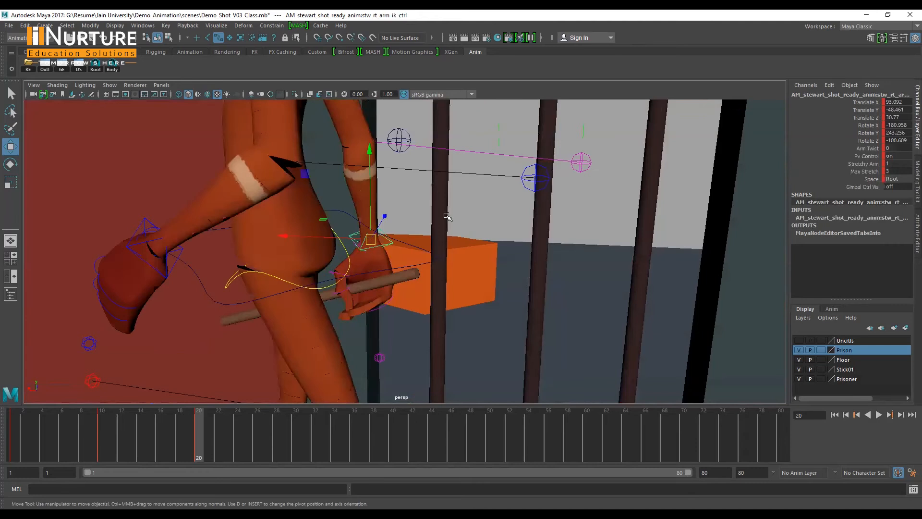
pyautogui.press('e')
pyautogui.moveTo(431, 193); pyautogui.dragTo(416, 251)
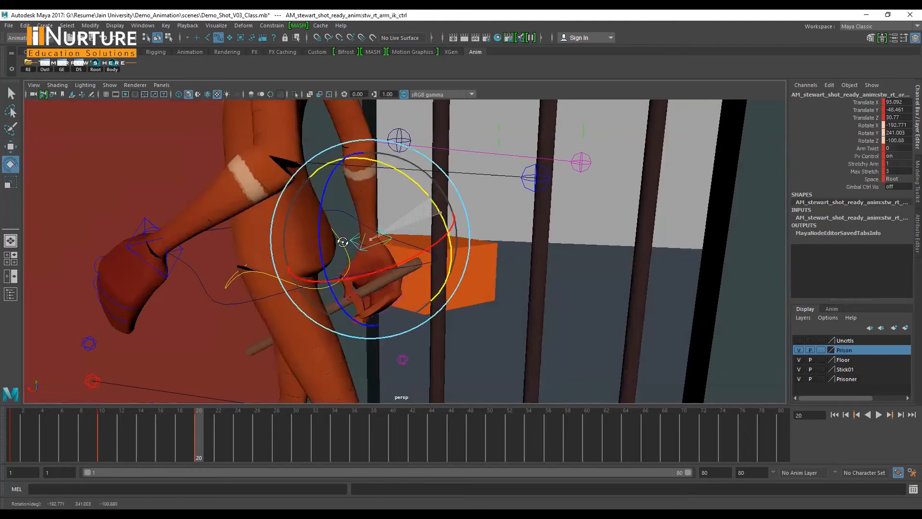
pyautogui.keyDown('alt'); pyautogui.moveTo(343, 242); pyautogui.dragTo(316, 249); pyautogui.keyUp('alt')
pyautogui.hotkey('ctrl', 'z')
# Examine the prisoner's frame 20 pose from several angles and through the shot camera.
pyautogui.moveTo(356, 212)
pyautogui.keyDown('alt'); pyautogui.mouseDown()
pyautogui.moveTo(405, 209)
pyautogui.moveTo(365, 213)
pyautogui.mouseUp(); pyautogui.keyUp('alt')
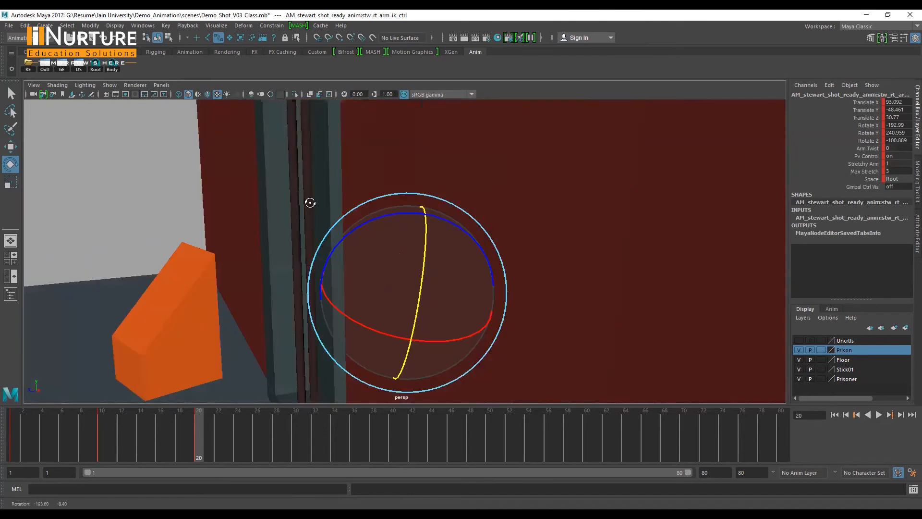
pyautogui.keyDown('alt'); pyautogui.moveTo(309, 204); pyautogui.dragTo(324, 228); pyautogui.keyUp('alt')
pyautogui.scroll(-3, 346, 176)
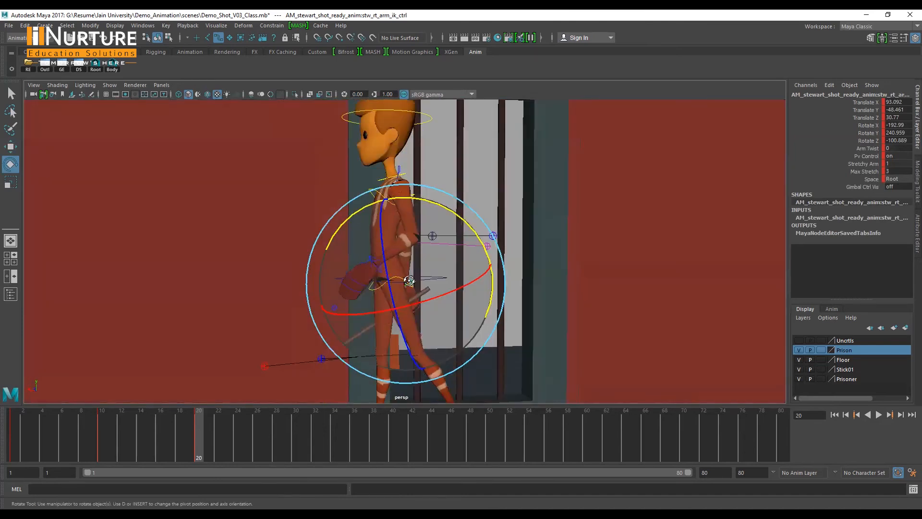
pyautogui.scroll(-3, 350, 226)
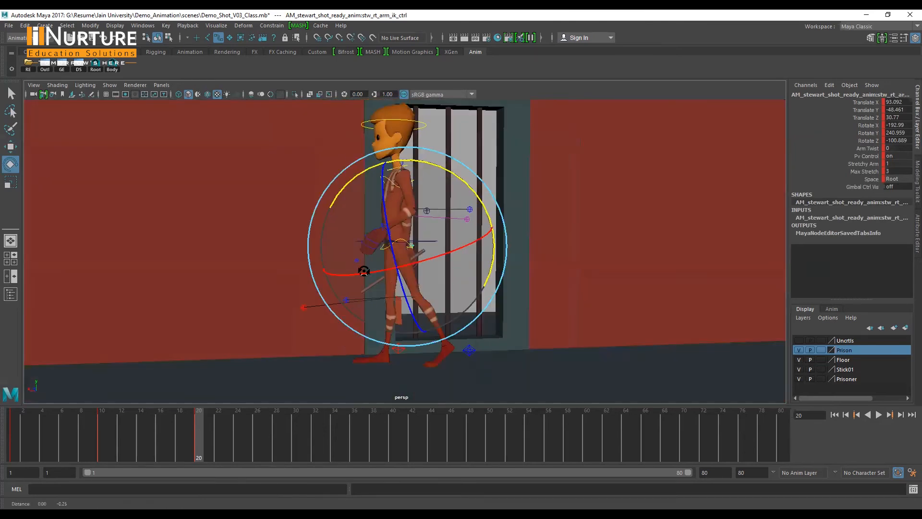
pyautogui.keyDown('alt'); pyautogui.moveTo(364, 271); pyautogui.dragTo(334, 263); pyautogui.keyUp('alt')
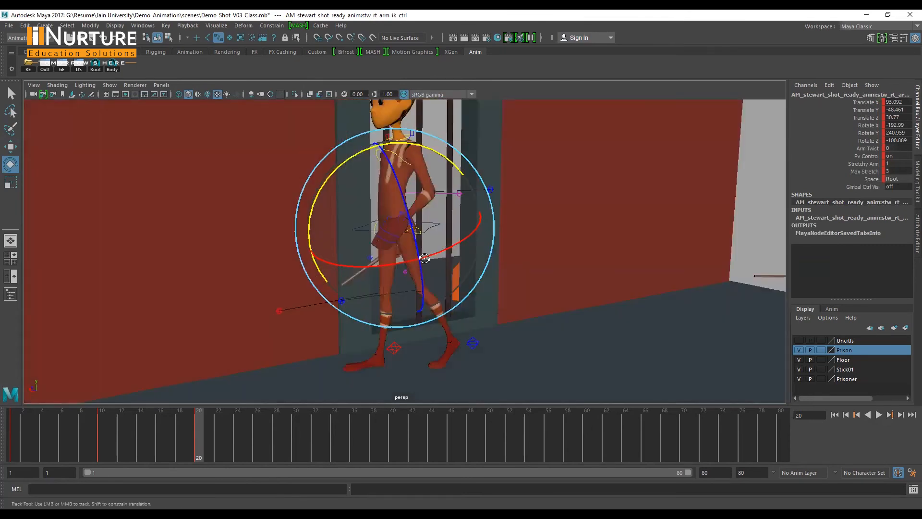
pyautogui.keyDown('alt'); pyautogui.moveTo(425, 258); pyautogui.dragTo(444, 263); pyautogui.keyUp('alt')
pyautogui.press('[')
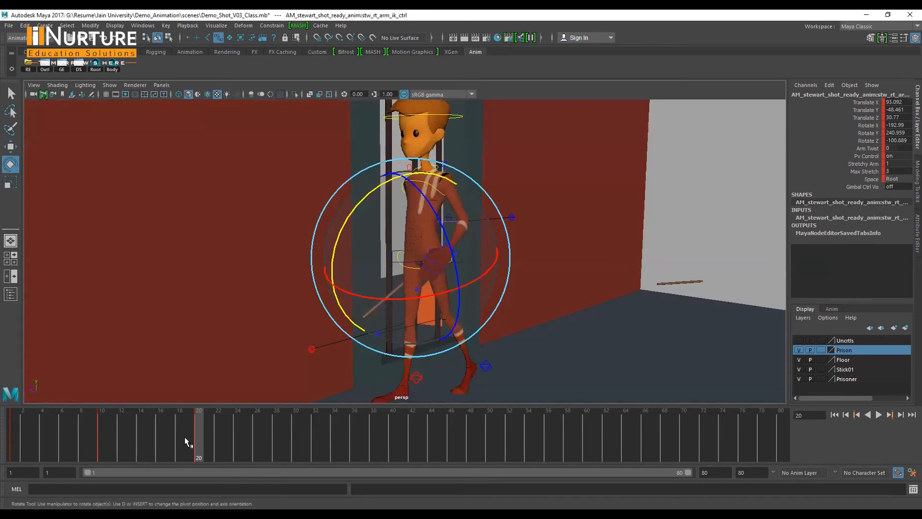
pyautogui.press('[')
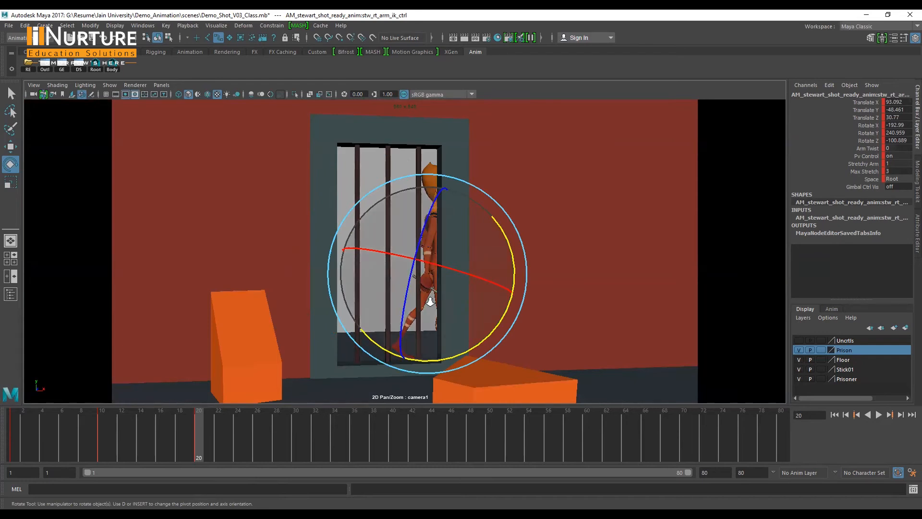
pyautogui.press('space')
pyautogui.press('space')
# Move the left arm IK control closer to the thigh at Translate X -1.618, Y -40.458, Z -31.251.
pyautogui.click(551, 269)
pyautogui.scroll(3, 552, 268)
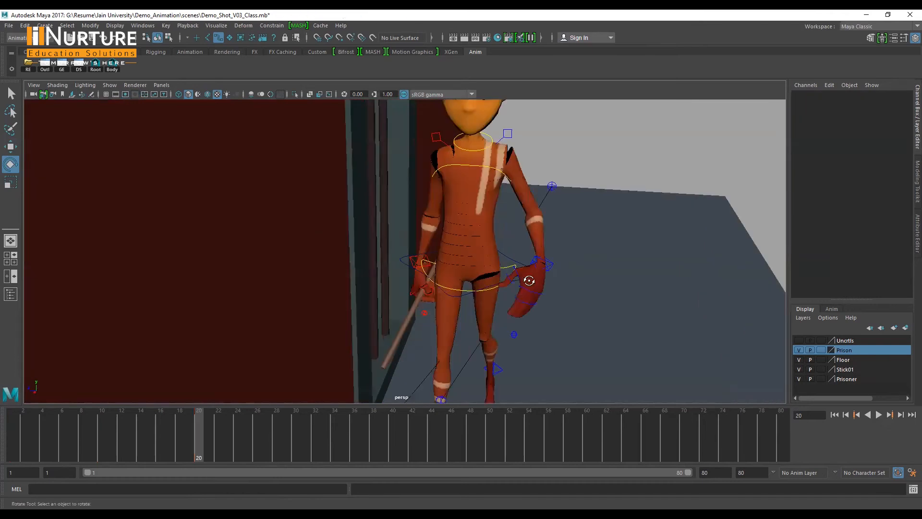
pyautogui.click(528, 281)
pyautogui.keyDown('alt'); pyautogui.moveTo(476, 297); pyautogui.dragTo(394, 295); pyautogui.keyUp('alt')
pyautogui.keyDown('alt'); pyautogui.moveTo(368, 251); pyautogui.dragTo(350, 260); pyautogui.keyUp('alt')
pyautogui.press('w')
pyautogui.keyDown('alt'); pyautogui.moveTo(424, 288); pyautogui.dragTo(546, 270); pyautogui.keyUp('alt')
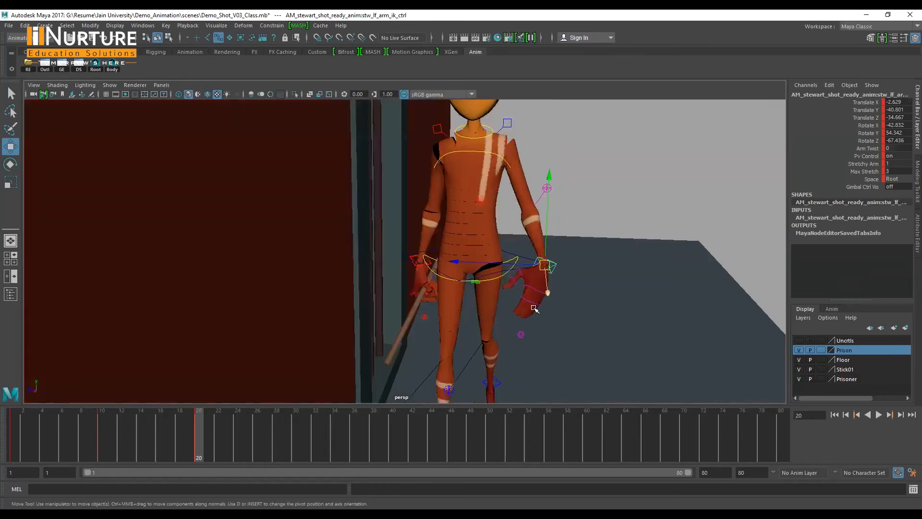
pyautogui.hotkey('ctrl', 'z')
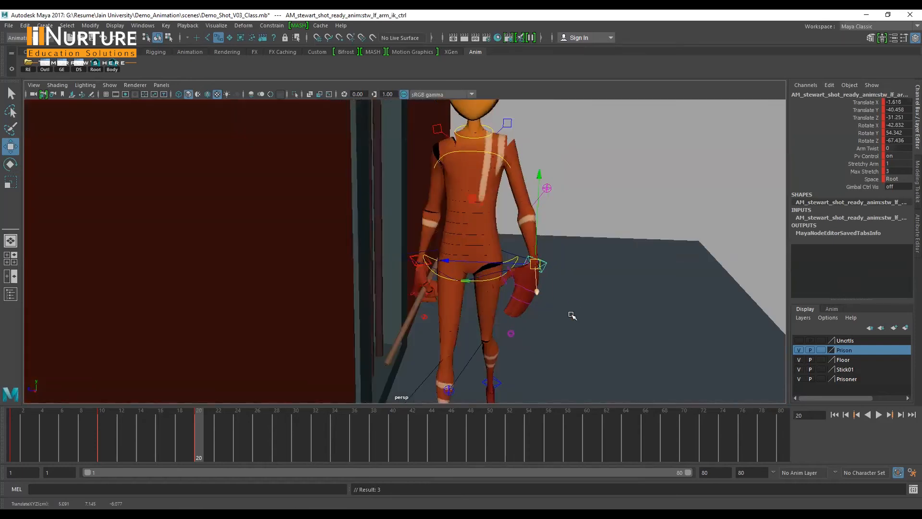
# Rotate the left arm IK control to X -37.727, Y 74.204, Z -71.014 and shift it to Translate X -0.3, Y -40.131, Z -31.303.
pyautogui.press('e')
pyautogui.keyDown('alt'); pyautogui.moveTo(467, 311); pyautogui.dragTo(453, 311); pyautogui.keyUp('alt')
pyautogui.keyDown('alt'); pyautogui.moveTo(377, 307); pyautogui.dragTo(372, 265); pyautogui.keyUp('alt')
pyautogui.press('w')
pyautogui.keyDown('alt'); pyautogui.moveTo(356, 303); pyautogui.dragTo(422, 293); pyautogui.keyUp('alt')
pyautogui.keyDown('alt'); pyautogui.moveTo(437, 215); pyautogui.dragTo(424, 216, button='middle'); pyautogui.keyUp('alt')
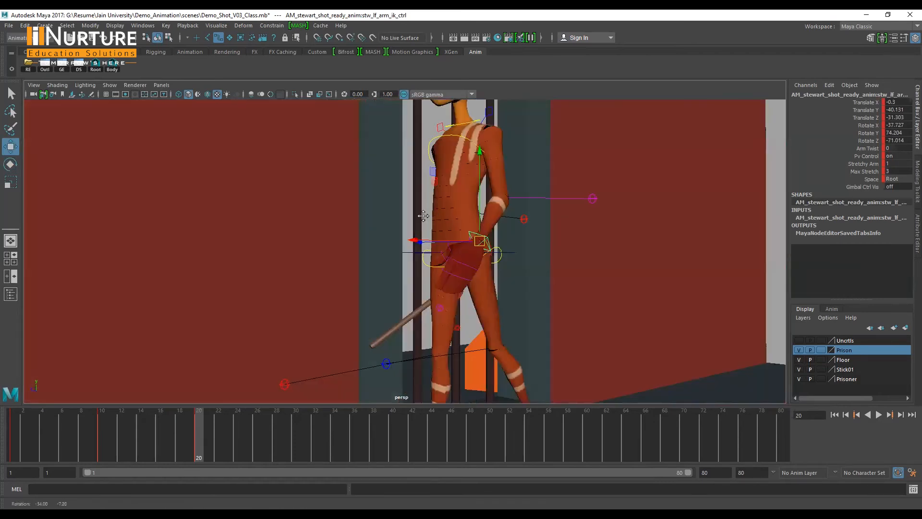
# Examine the arm pose from several angles and compare frames 10 and 20 through the shot camera.
pyautogui.keyDown('alt'); pyautogui.moveTo(423, 216); pyautogui.dragTo(408, 243); pyautogui.keyUp('alt')
pyautogui.keyDown('alt'); pyautogui.moveTo(414, 282); pyautogui.dragTo(436, 210); pyautogui.keyUp('alt')
pyautogui.keyDown('alt'); pyautogui.moveTo(529, 289); pyautogui.dragTo(391, 238); pyautogui.keyUp('alt')
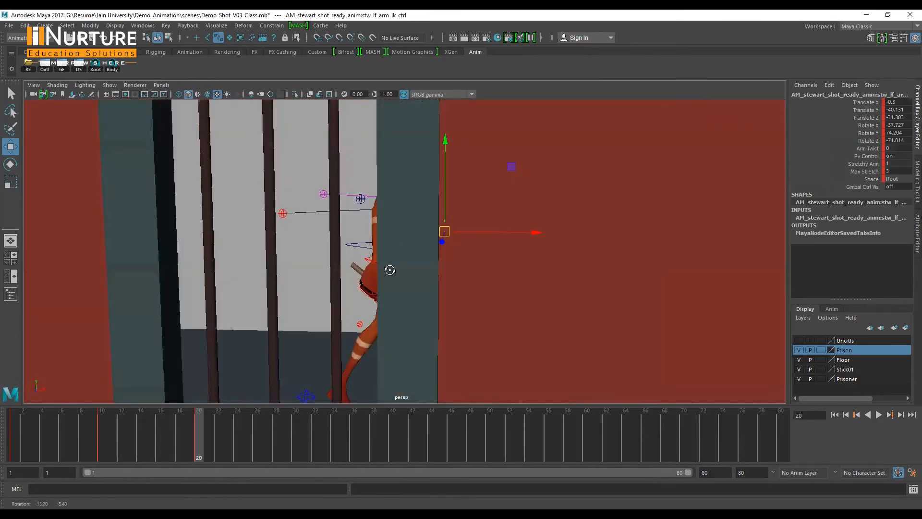
pyautogui.keyDown('alt'); pyautogui.moveTo(390, 270); pyautogui.dragTo(261, 272); pyautogui.keyUp('alt')
pyautogui.keyDown('alt'); pyautogui.moveTo(317, 269); pyautogui.dragTo(341, 247); pyautogui.keyUp('alt')
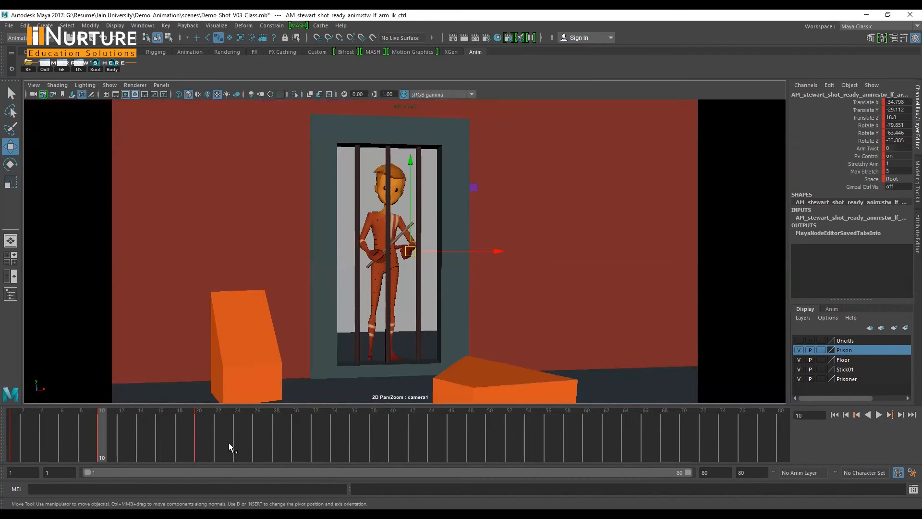
pyautogui.press('.')
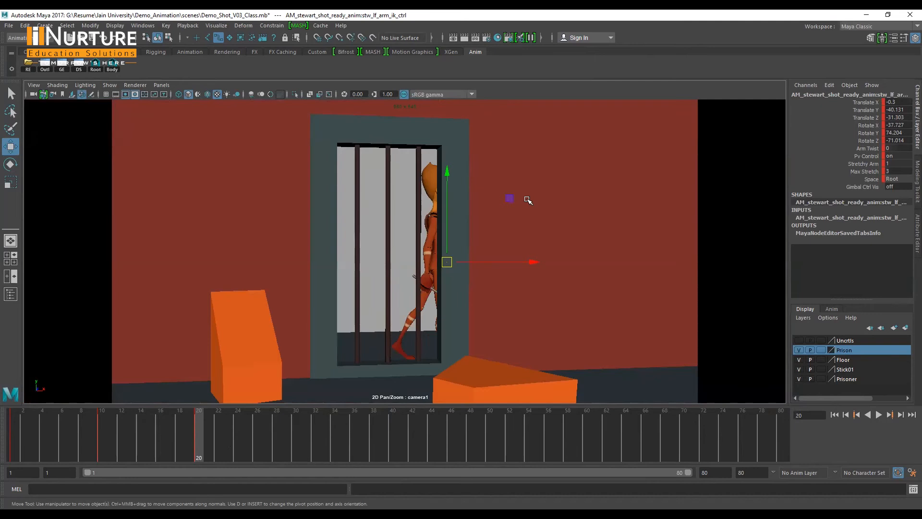
pyautogui.press('space')
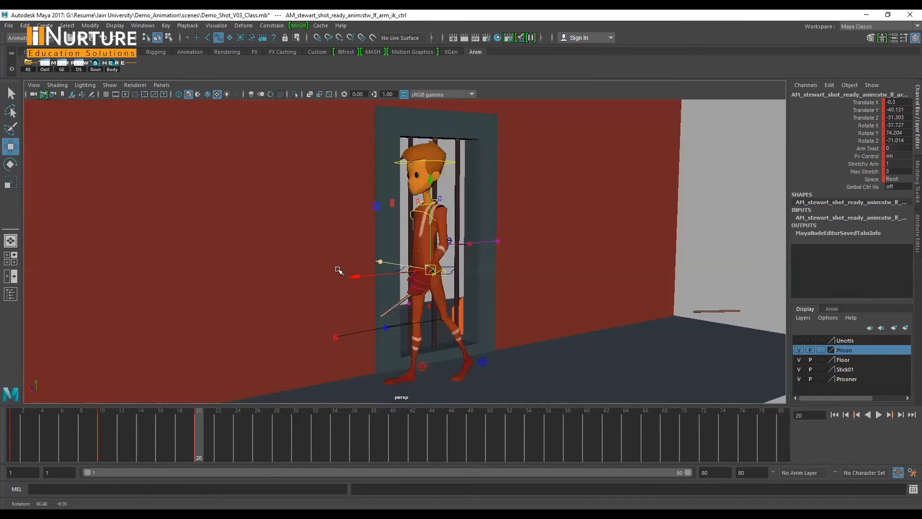
# Select all of the prisoner's controls and key the finished pose at frame 20.
pyautogui.keyDown('alt'); pyautogui.moveTo(339, 270); pyautogui.dragTo(323, 270); pyautogui.keyUp('alt')
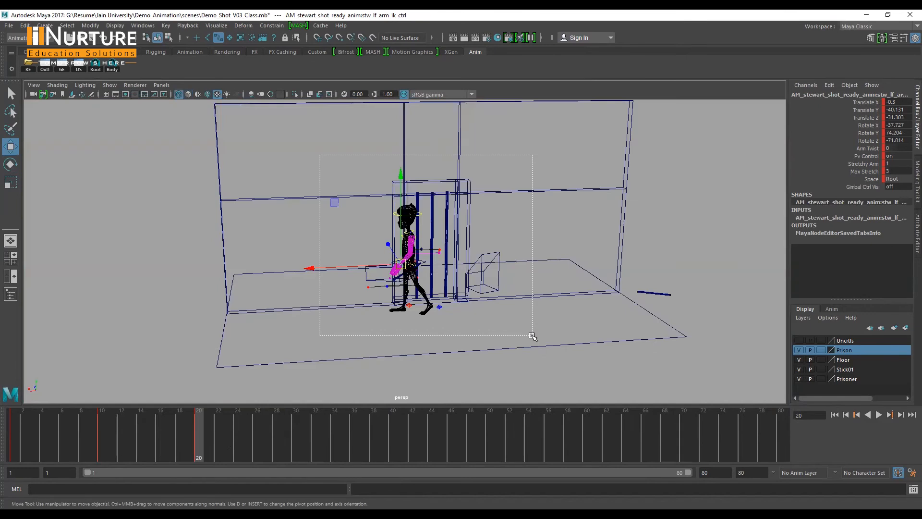
pyautogui.moveTo(532, 335); pyautogui.dragTo(532, 335)
pyautogui.press('s')
# At frame 30, move all body controls along X past the doorway, bringing the right foot IK to Translate X 116.6, and key them.
pyautogui.click(295, 428)
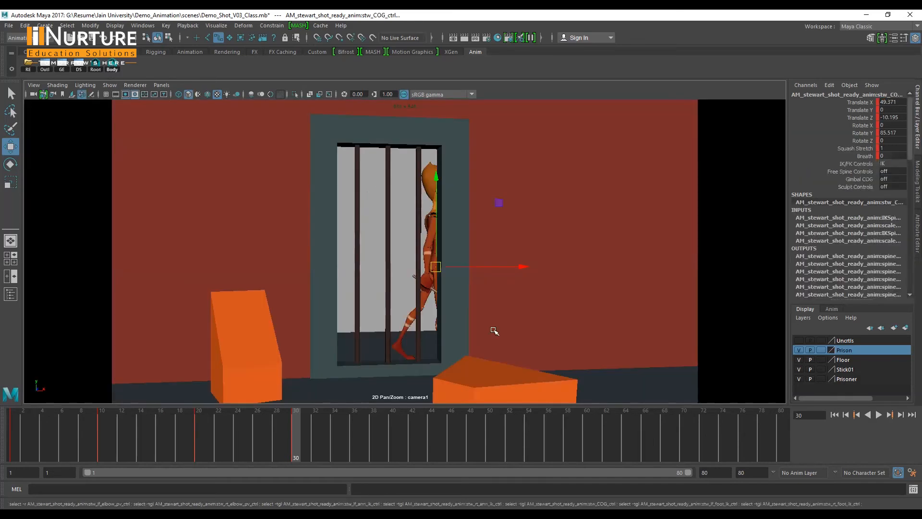
pyautogui.moveTo(531, 354); pyautogui.dragTo(588, 350)
pyautogui.press('s')
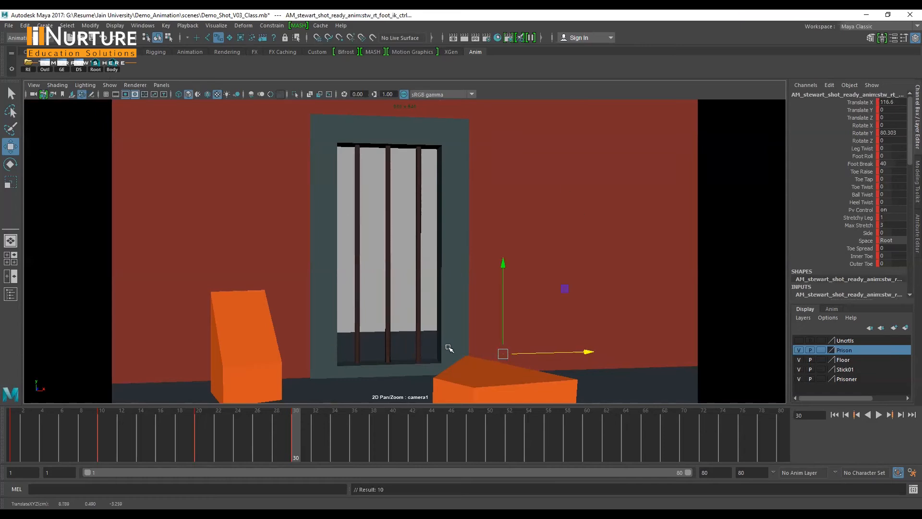
pyautogui.press('space')
pyautogui.press('Right')
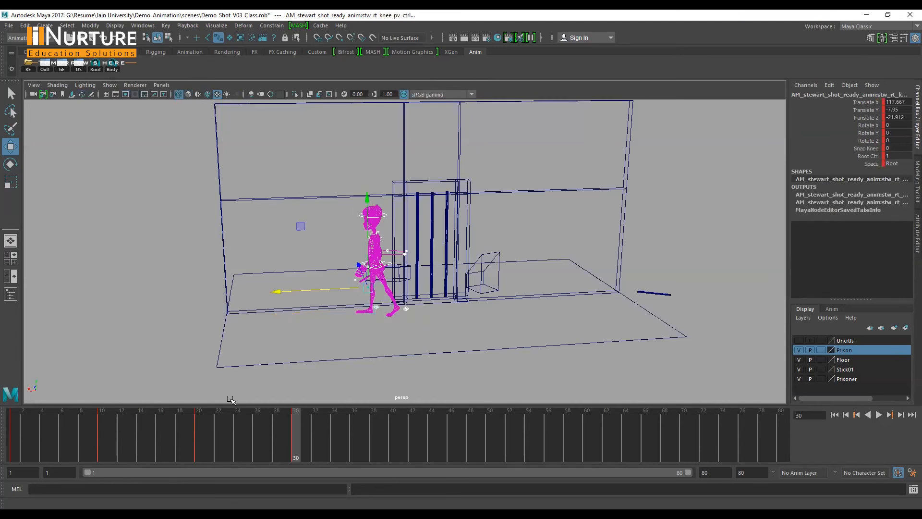
pyautogui.press('s')
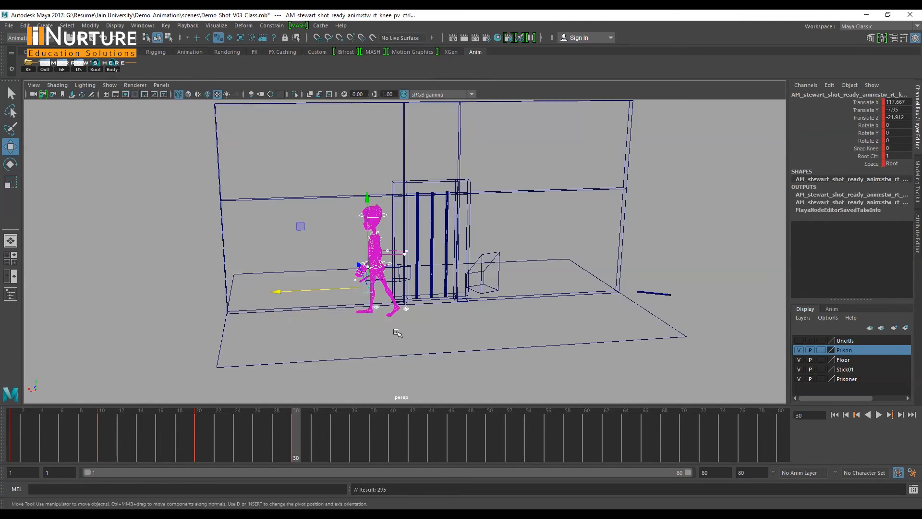
# Go to frame 40 and reselect all of the prisoner's controls in the perspective view.
pyautogui.click(392, 425)
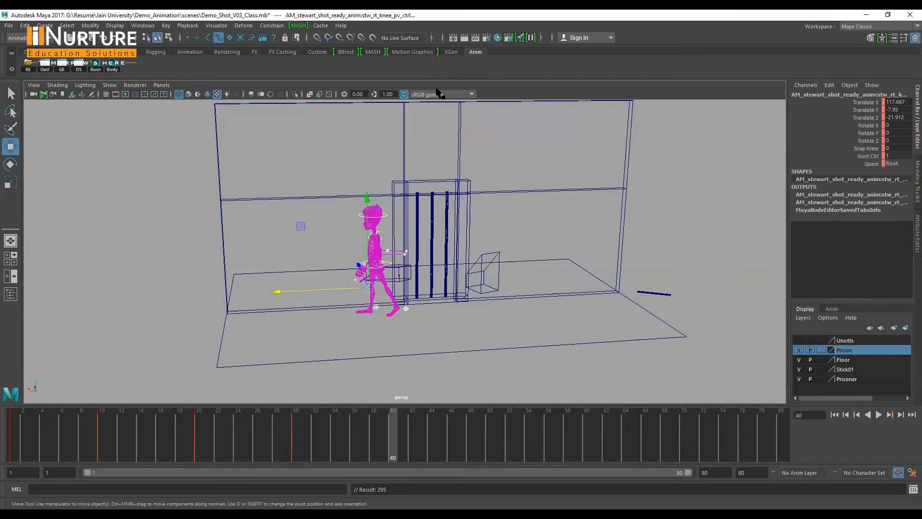
pyautogui.press('space')
pyautogui.press('space')
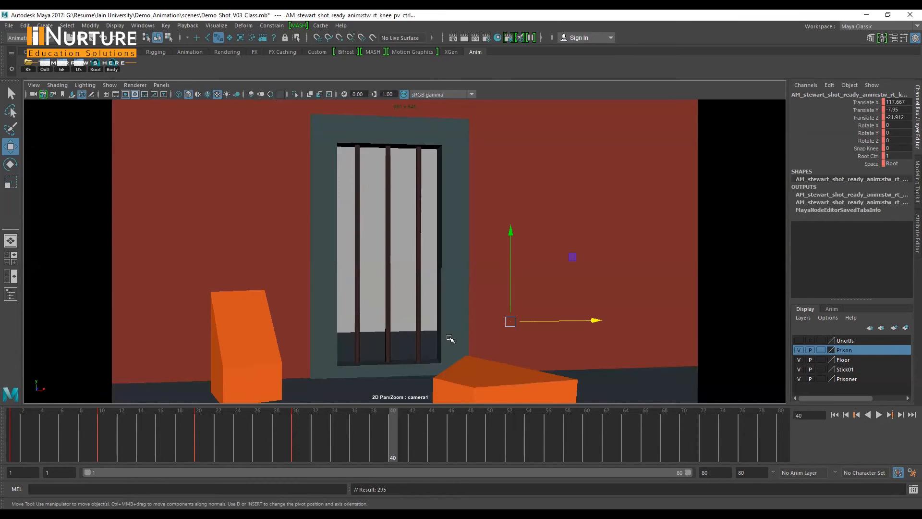
pyautogui.press('space')
pyautogui.press('space')
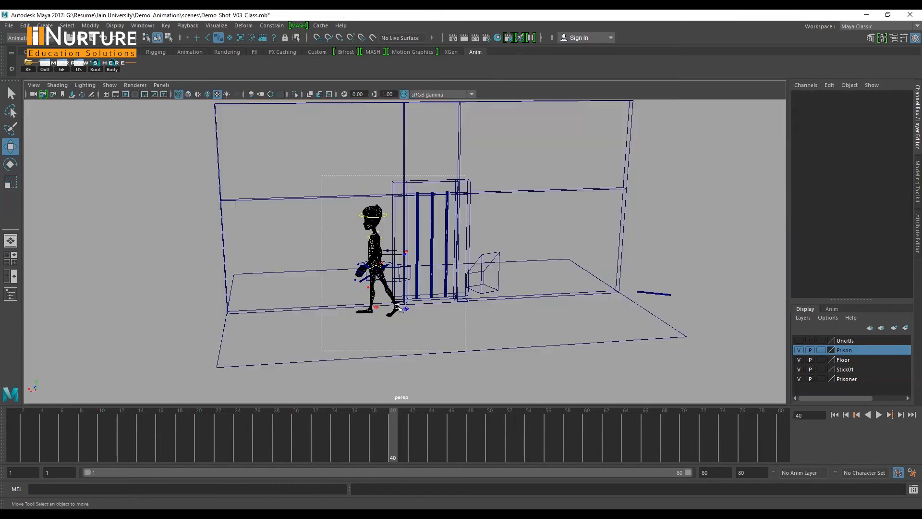
pyautogui.moveTo(321, 180); pyautogui.dragTo(407, 290)
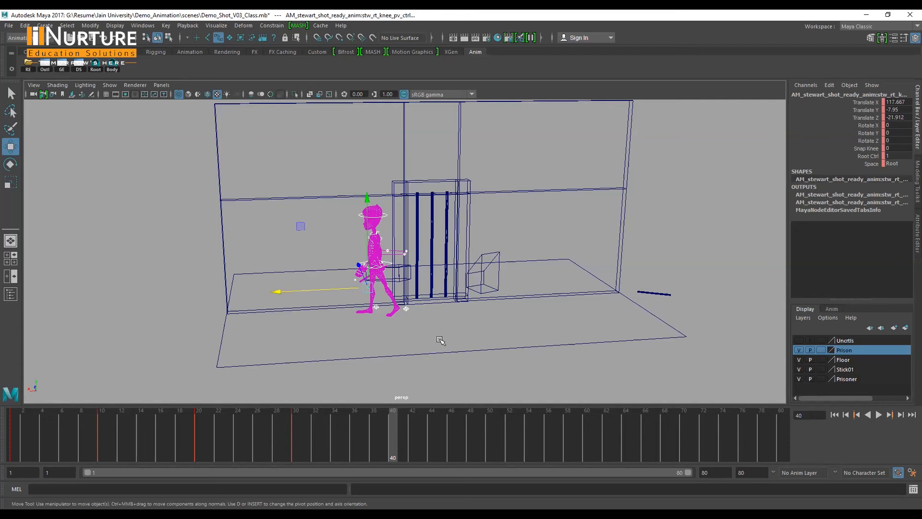
# Shift the keys at frames 10, 20 and 30 to frames 11, 21 and 31 in the Dope Sheet, and check the moved poses.
pyautogui.click(105, 438)
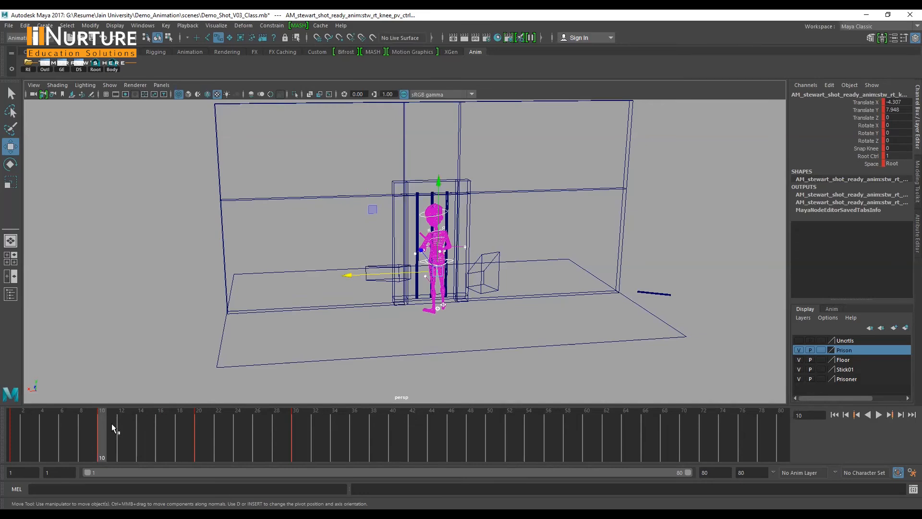
pyautogui.click(62, 69)
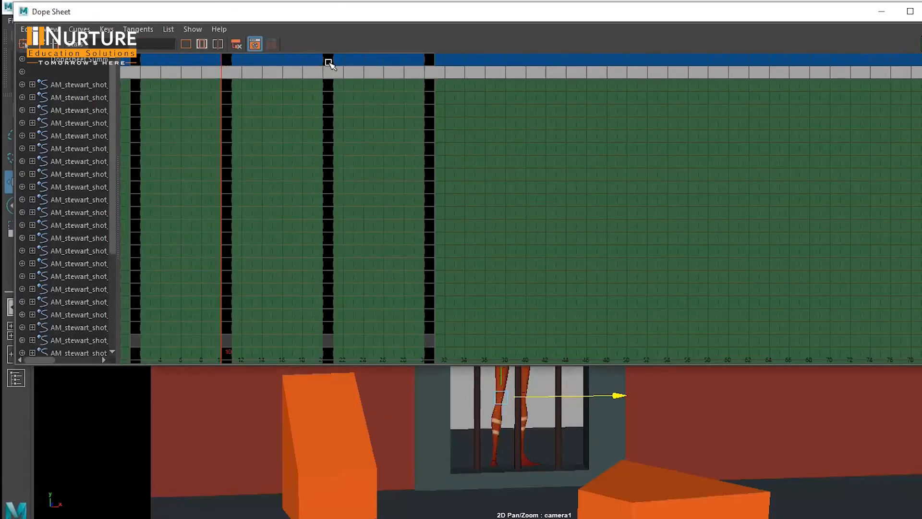
pyautogui.moveTo(201, 57); pyautogui.dragTo(465, 70)
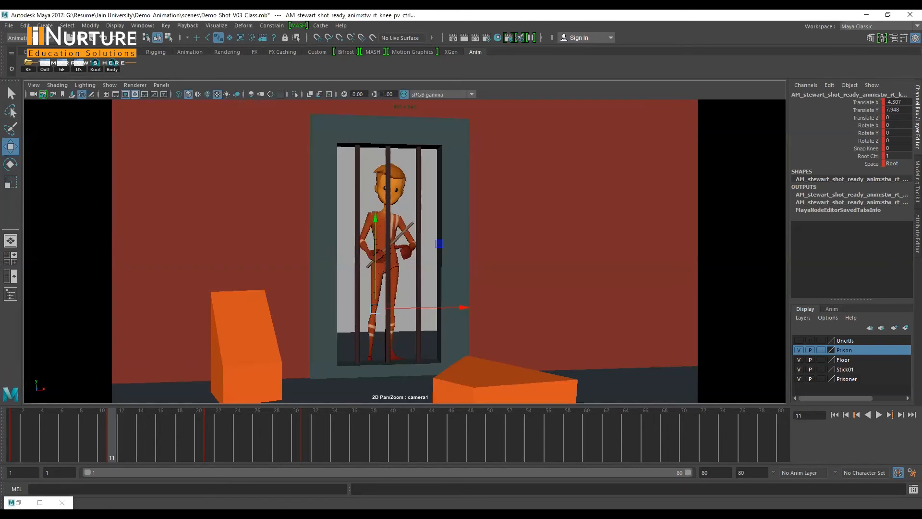
pyautogui.click(204, 426)
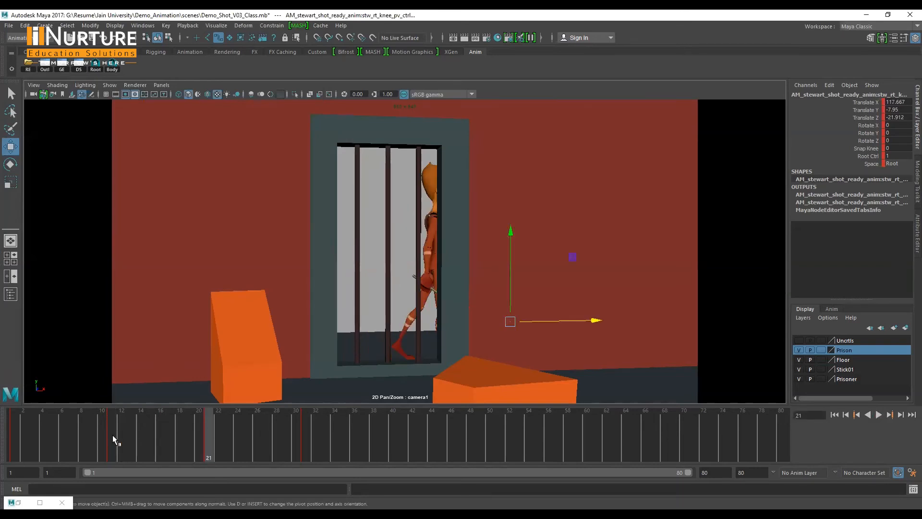
pyautogui.click(112, 434)
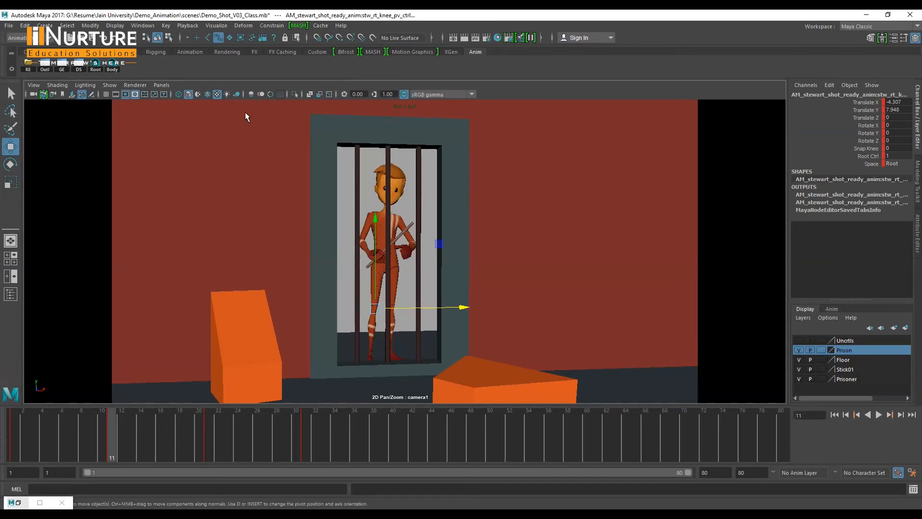
# Shift the keys at frames 21 and 31 to frames 44 and 54 in the Dope Sheet, and check the poses on the keyed frames.
pyautogui.click(17, 502)
pyautogui.moveTo(311, 441); pyautogui.dragTo(433, 428)
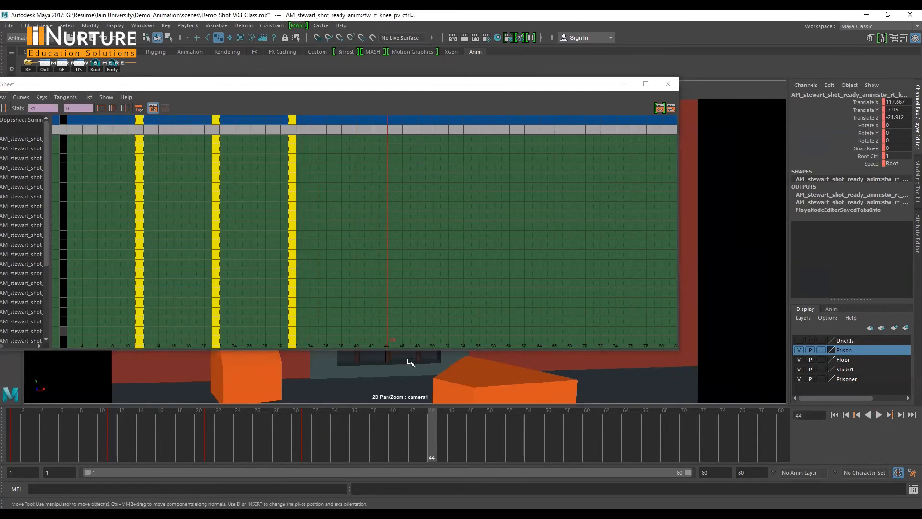
pyautogui.click(429, 432)
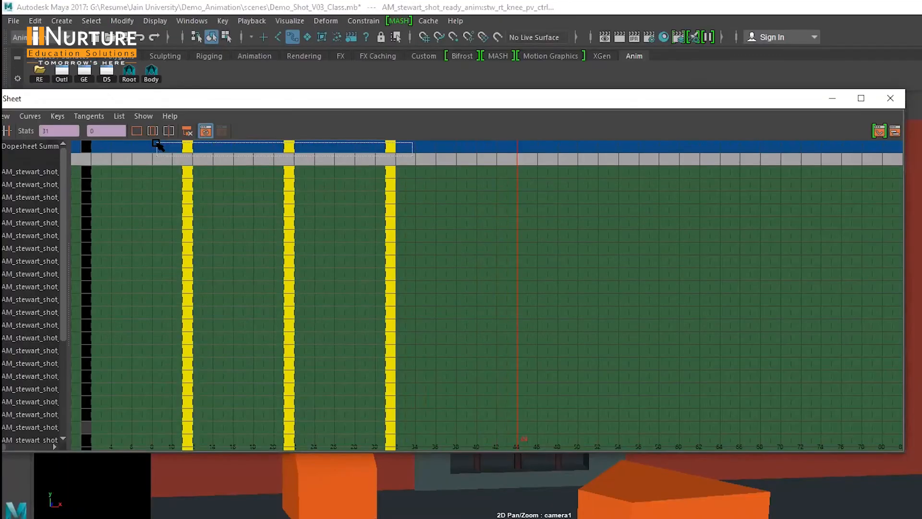
pyautogui.moveTo(389, 154); pyautogui.dragTo(261, 148)
pyautogui.moveTo(352, 163); pyautogui.dragTo(545, 182, button='middle')
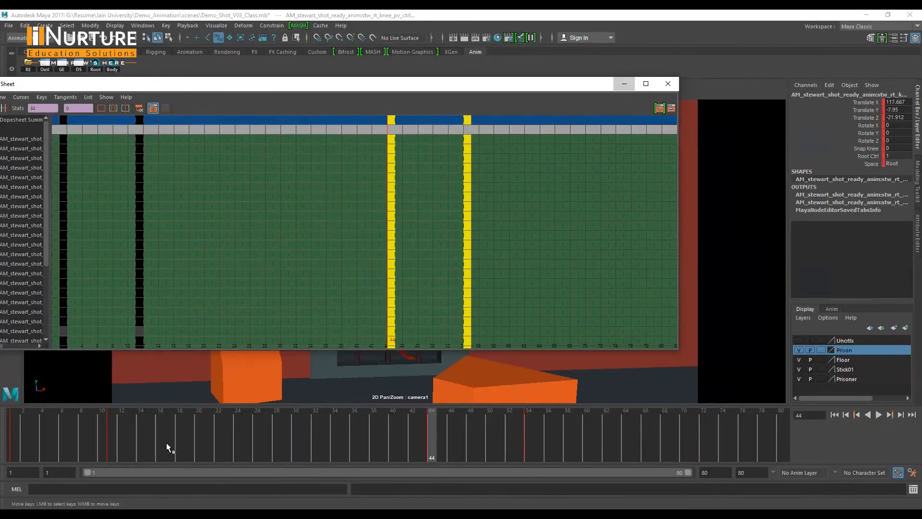
pyautogui.click(111, 433)
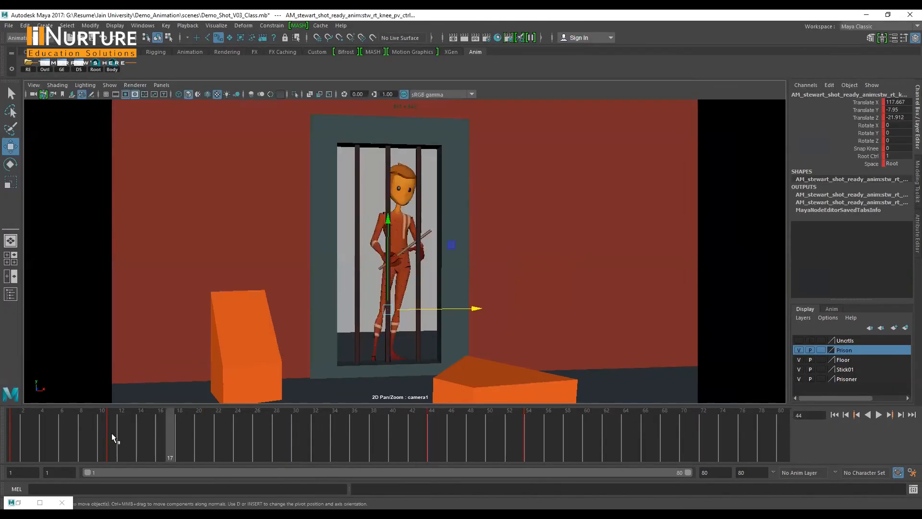
pyautogui.click(435, 439)
pyautogui.press(',')
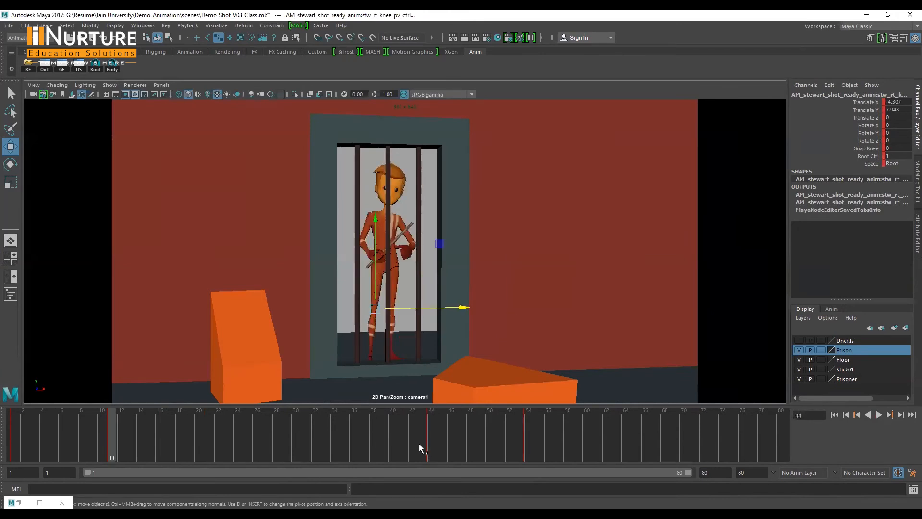
pyautogui.press('.')
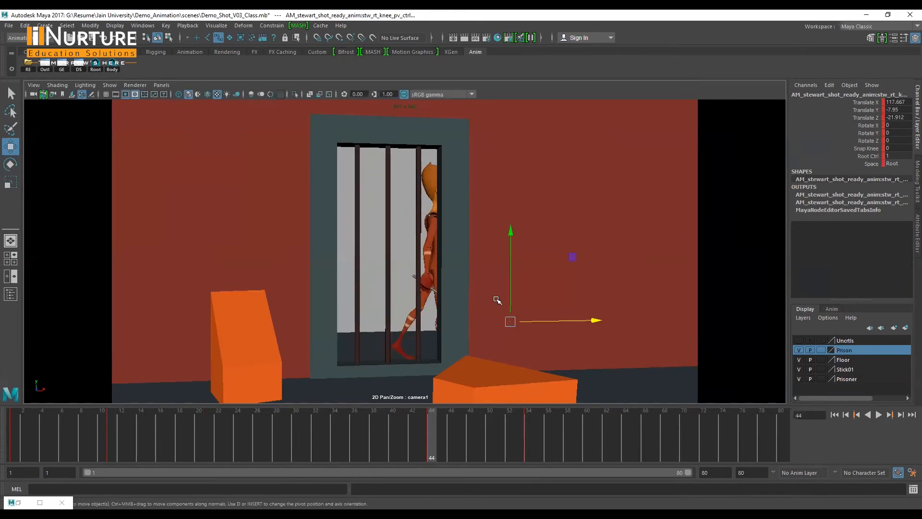
pyautogui.press('.')
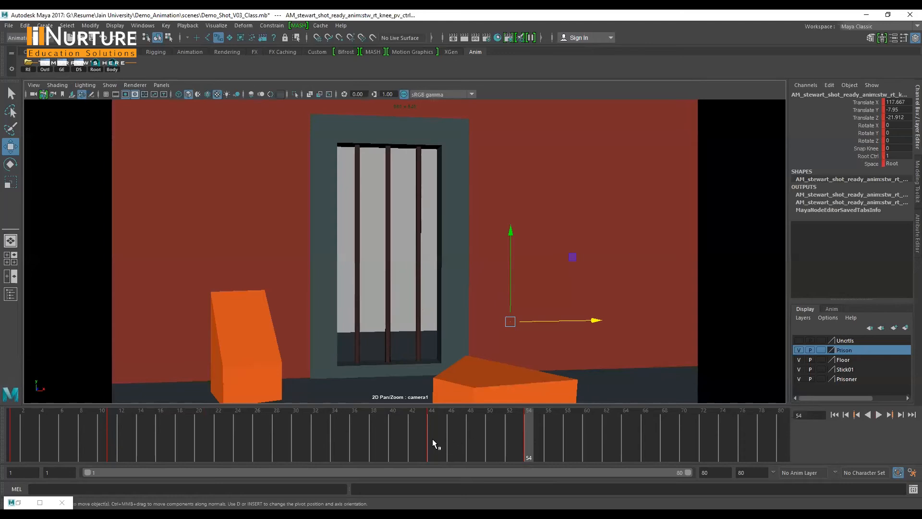
pyautogui.click(432, 439)
# Move the key at frame 54 to frame 49 in the Dope Sheet, and compare the poses at frames 44 and 49.
pyautogui.click(528, 426)
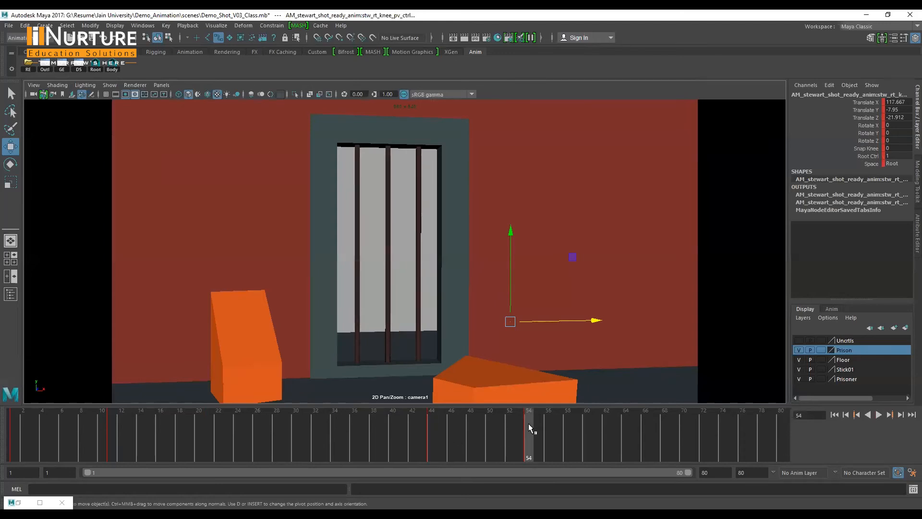
pyautogui.click(24, 499)
pyautogui.moveTo(484, 127); pyautogui.dragTo(454, 120)
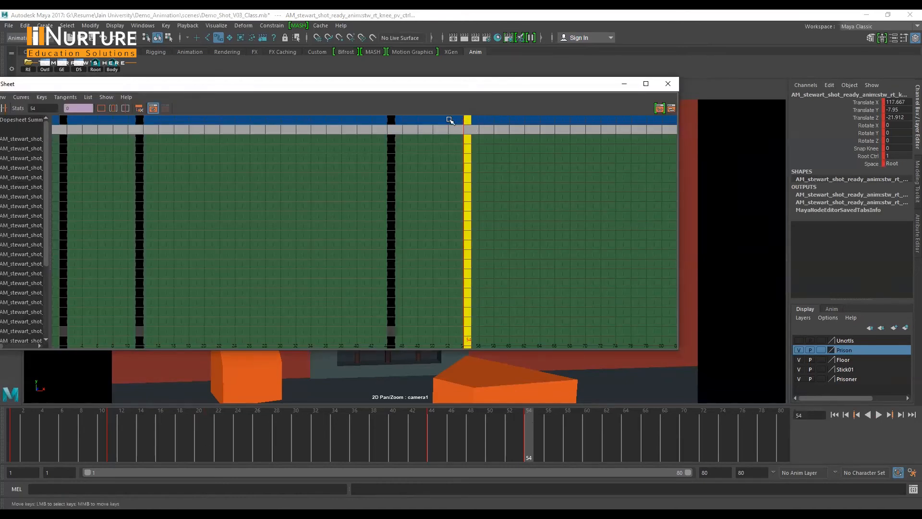
pyautogui.click(480, 431)
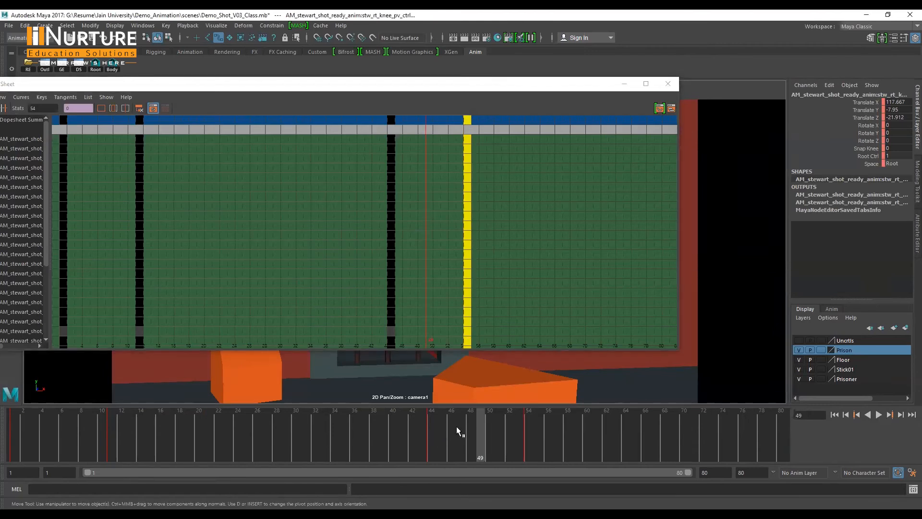
pyautogui.moveTo(638, 150); pyautogui.dragTo(587, 144)
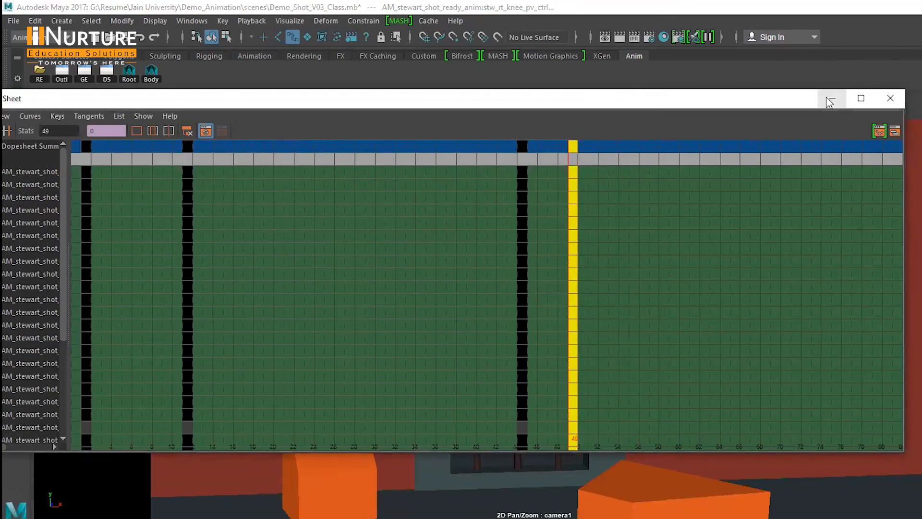
pyautogui.click(832, 97)
pyautogui.click(434, 428)
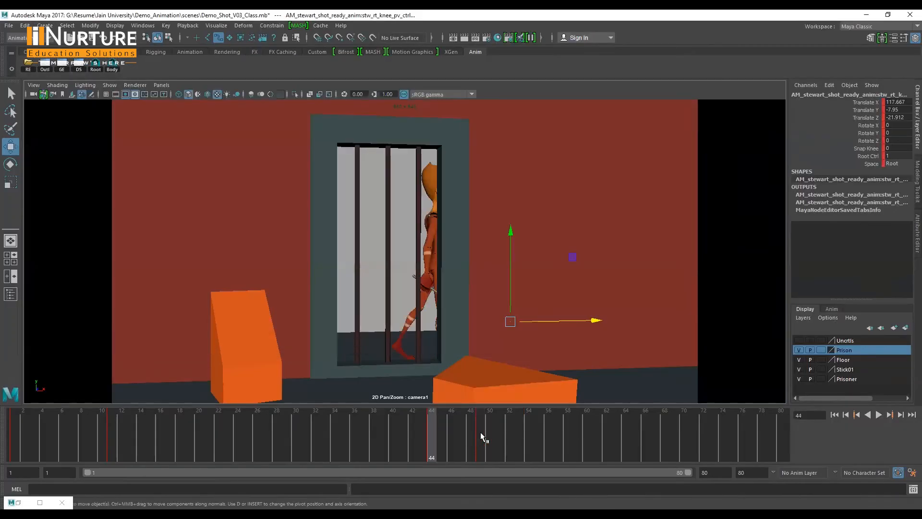
pyautogui.moveTo(481, 431); pyautogui.dragTo(482, 453)
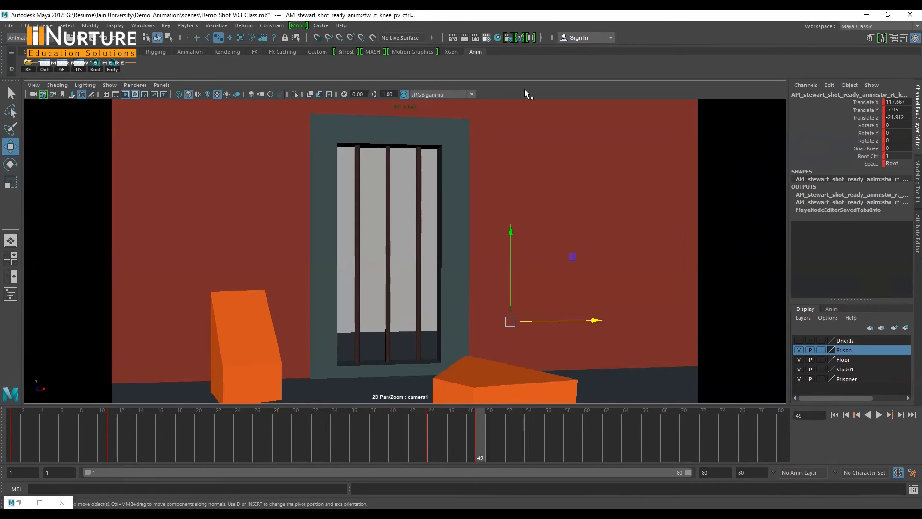
# Select all of the prisoner's controls in the perspective view and key the exit pose at frame 49 and again at frame 64.
pyautogui.moveTo(289, 168); pyautogui.dragTo(445, 331)
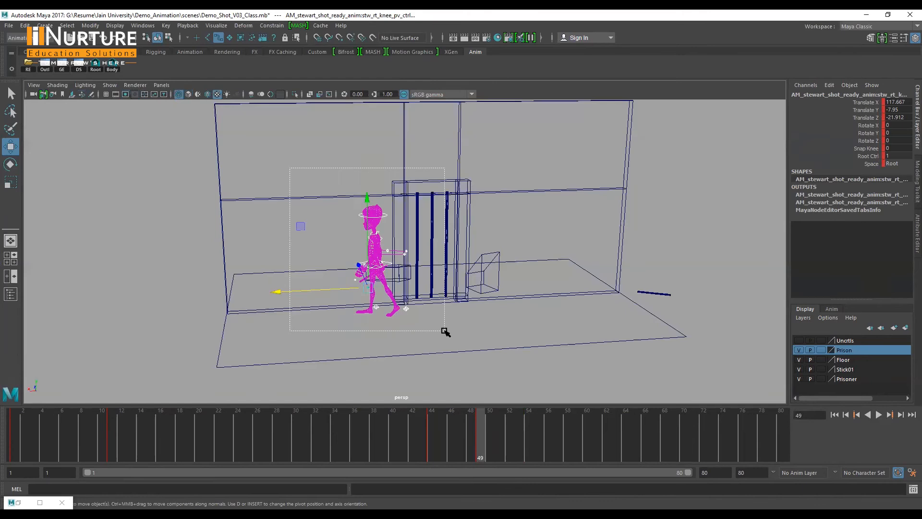
pyautogui.moveTo(305, 179); pyautogui.dragTo(426, 329)
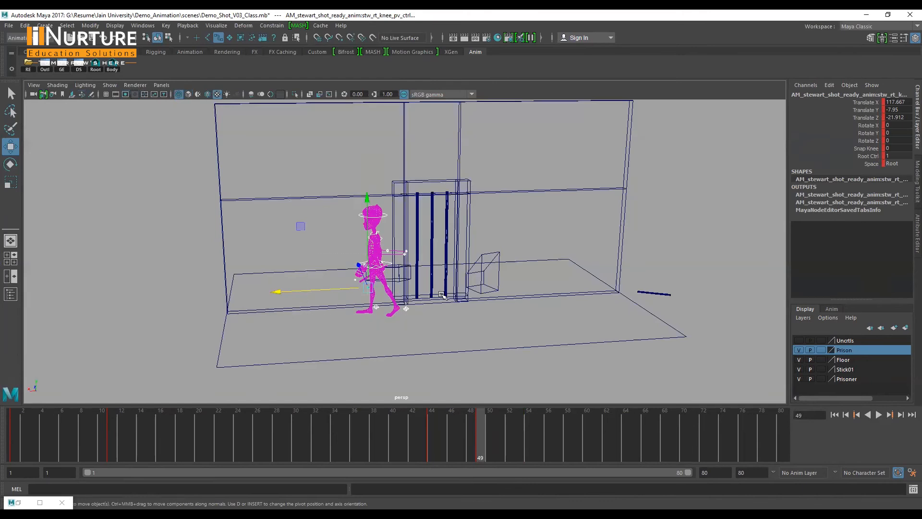
pyautogui.scroll(3, 370, 302)
pyautogui.keyDown('alt'); pyautogui.moveTo(369, 302); pyautogui.dragTo(315, 174); pyautogui.keyUp('alt')
pyautogui.moveTo(412, 267); pyautogui.dragTo(447, 352)
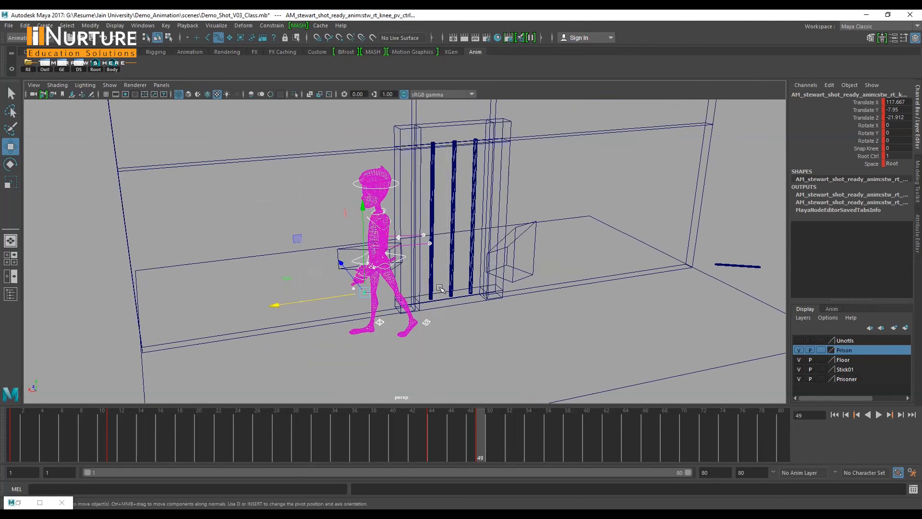
pyautogui.press('s')
pyautogui.click(624, 430)
pyautogui.press('s')
# In the front view at frame 64, move the root controls back along X, bringing the right foot IK to Translate X 86.369, and key them.
pyautogui.keyDown('alt'); pyautogui.moveTo(453, 286); pyautogui.dragTo(490, 250); pyautogui.keyUp('alt')
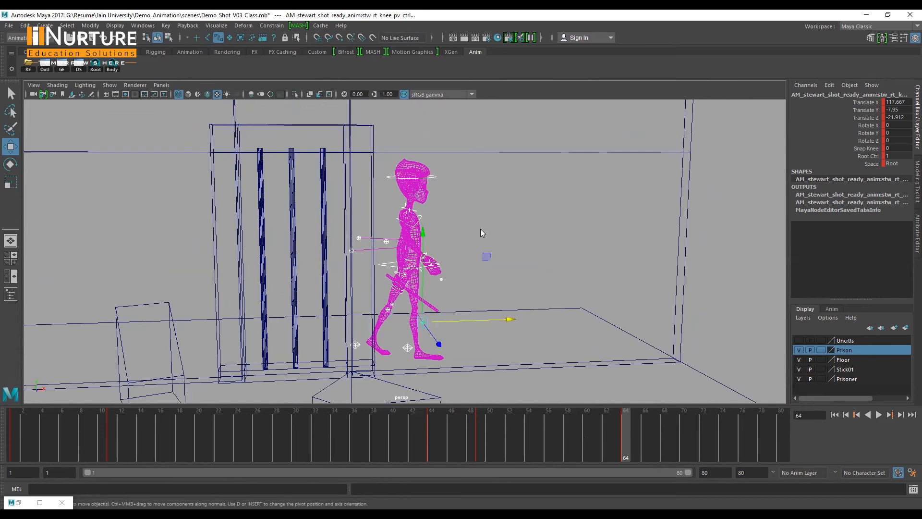
pyautogui.press('space')
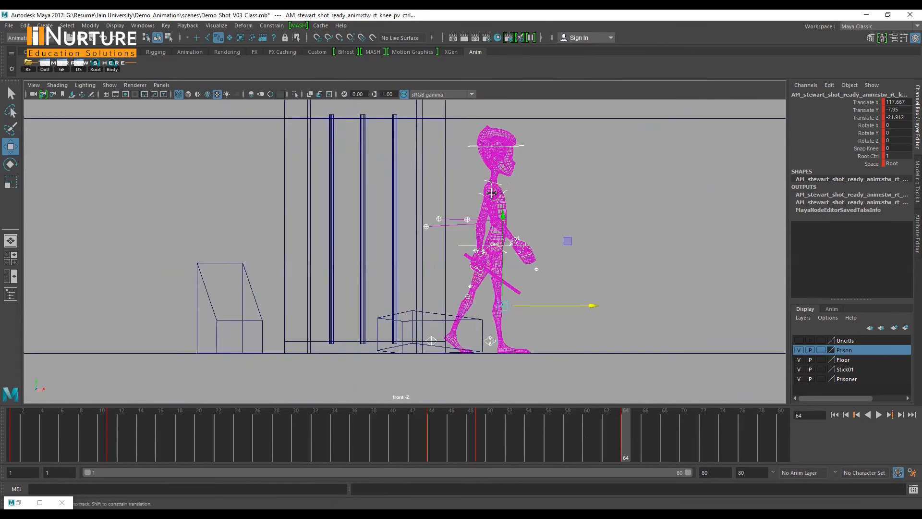
pyautogui.keyDown('alt'); pyautogui.moveTo(516, 180); pyautogui.dragTo(491, 195, button='middle'); pyautogui.keyUp('alt')
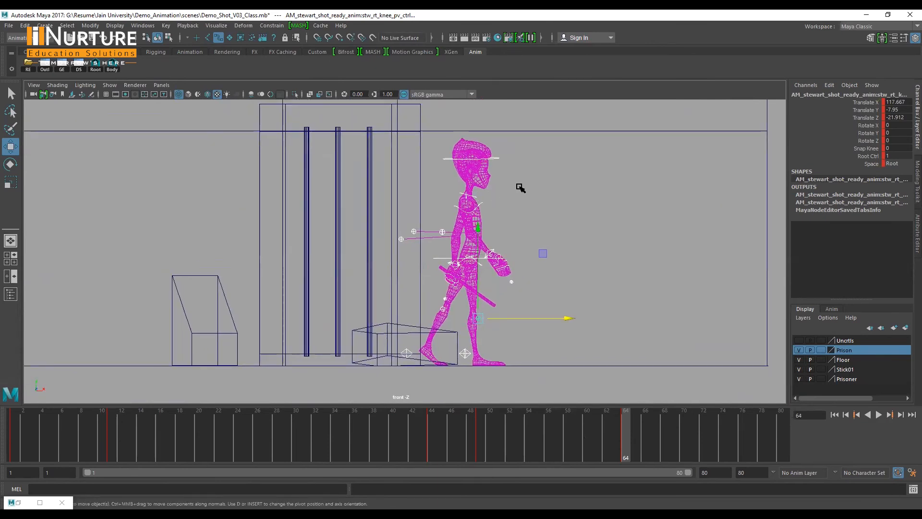
pyautogui.click(96, 67)
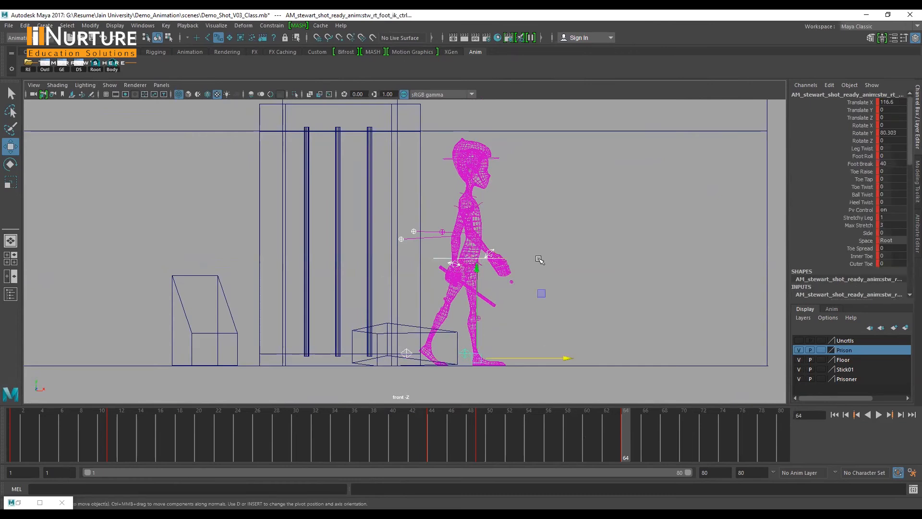
pyautogui.press('space')
pyautogui.press('space')
pyautogui.moveTo(560, 360); pyautogui.dragTo(536, 358)
pyautogui.press('s')
# Shift the upper-body controls back along X to COG Translate X 46.719, and check the pose through the shot camera.
pyautogui.click(97, 65)
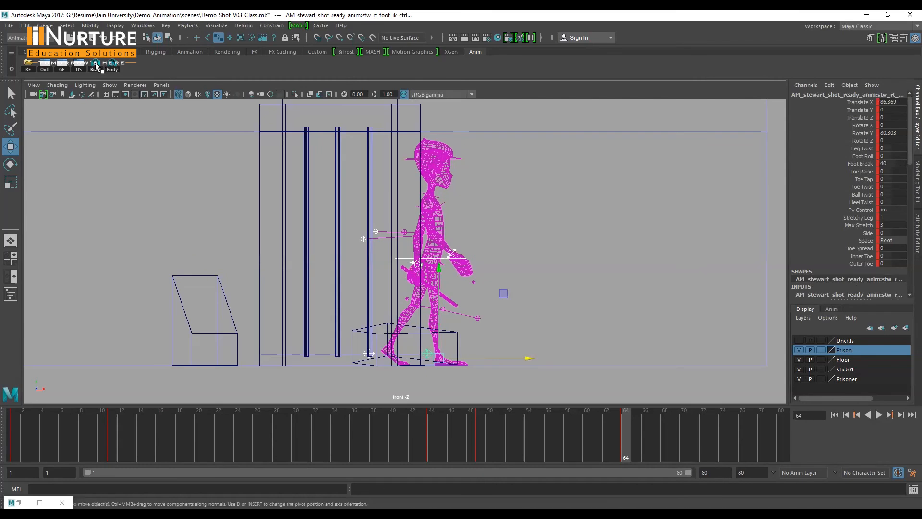
pyautogui.moveTo(520, 259); pyautogui.dragTo(489, 260)
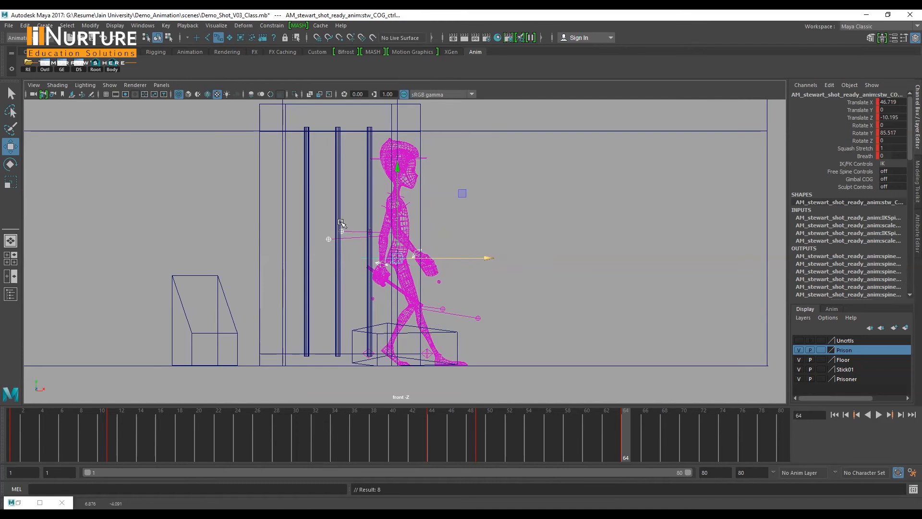
pyautogui.press('space')
pyautogui.press('space')
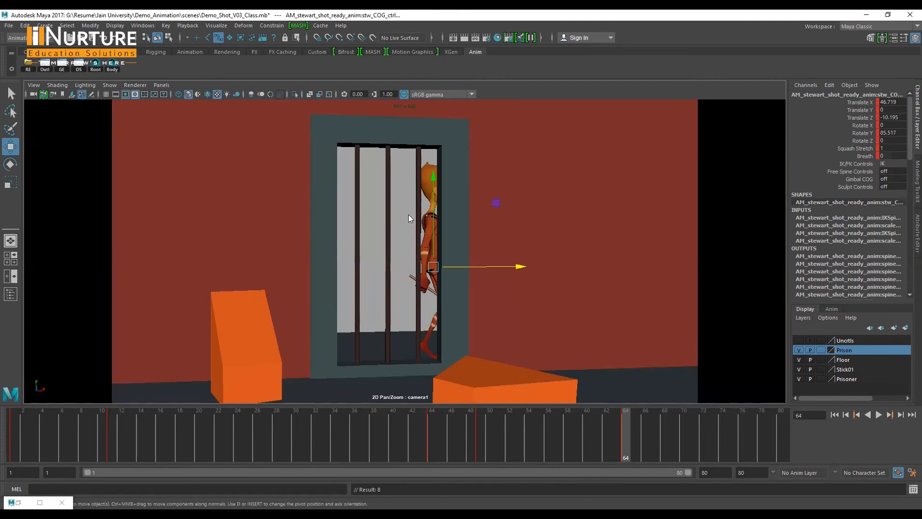
# Select the prisoner's COG control and lean the body back to Rotate X -5.678 at frame 64.
pyautogui.press('space')
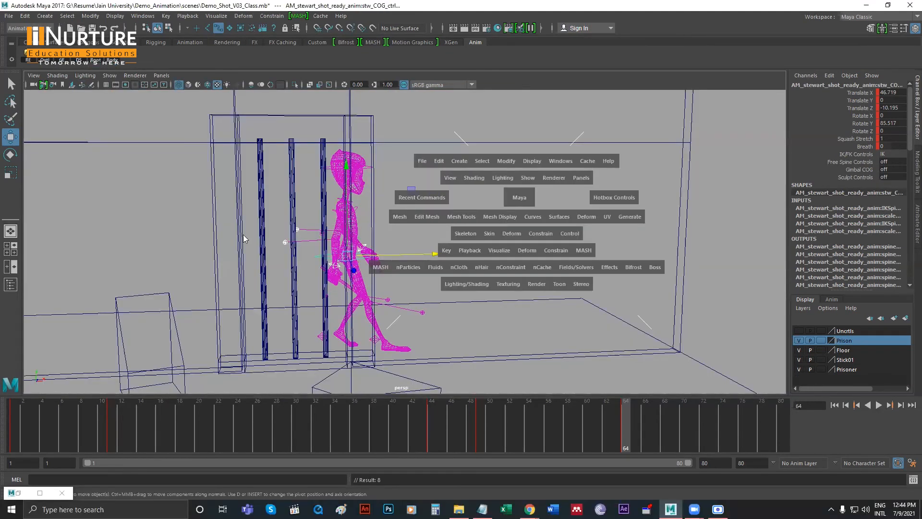
pyautogui.click(443, 318)
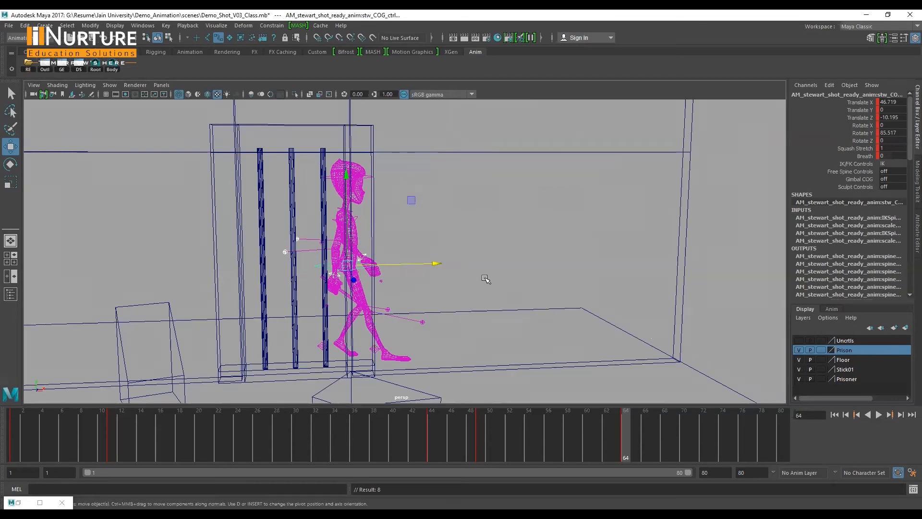
pyautogui.keyDown('alt'); pyautogui.moveTo(486, 270); pyautogui.dragTo(347, 243); pyautogui.keyUp('alt')
pyautogui.keyDown('alt'); pyautogui.moveTo(347, 253); pyautogui.dragTo(357, 240, button='middle'); pyautogui.keyUp('alt')
pyautogui.keyDown('alt'); pyautogui.moveTo(357, 240); pyautogui.dragTo(367, 280, button='right'); pyautogui.keyUp('alt')
pyautogui.keyDown('alt'); pyautogui.moveTo(366, 280); pyautogui.dragTo(403, 303); pyautogui.keyUp('alt')
pyautogui.click(389, 295)
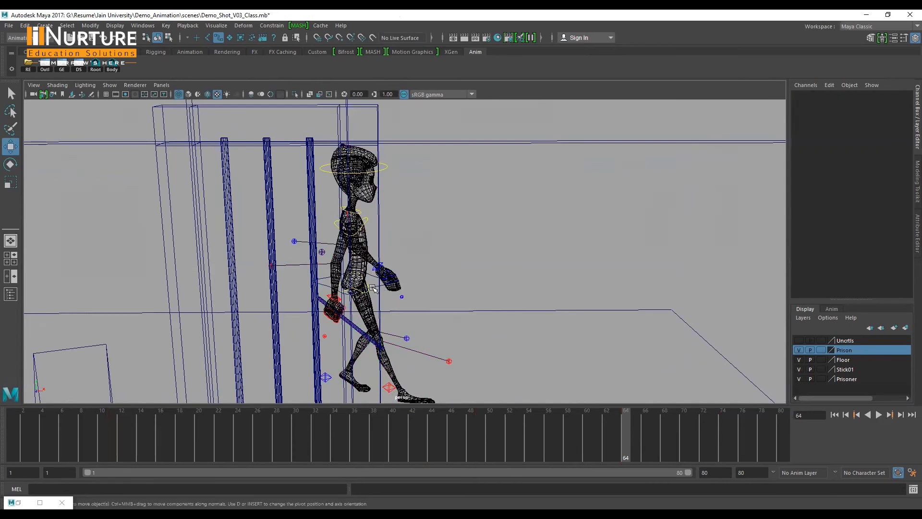
pyautogui.click(373, 289)
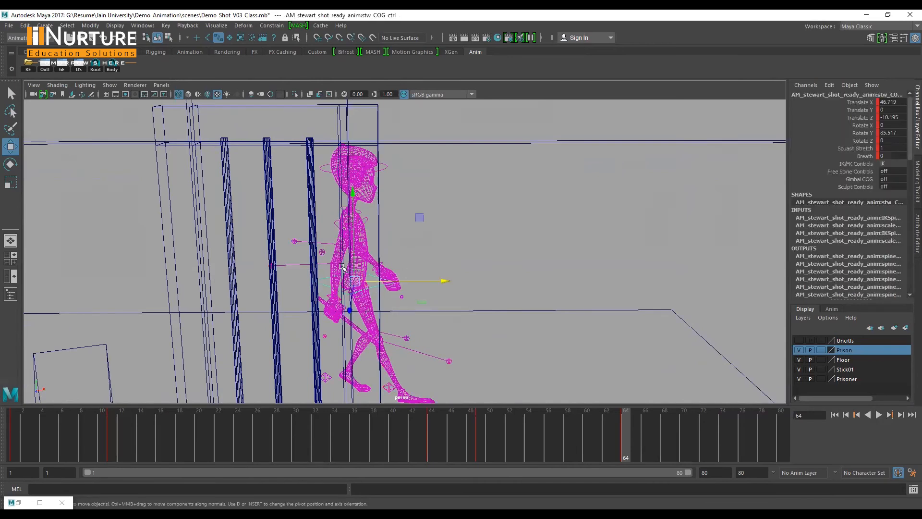
pyautogui.press('space')
pyautogui.press('space')
pyautogui.press('e')
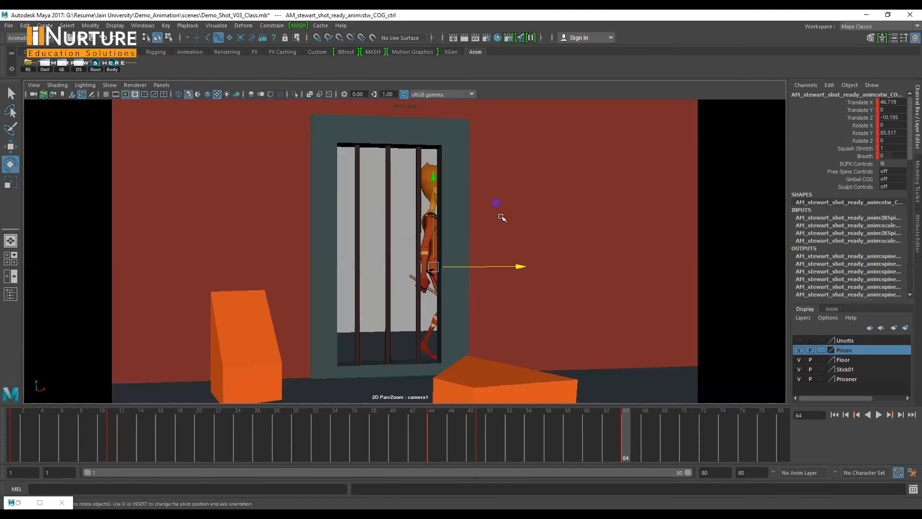
pyautogui.moveTo(416, 183); pyautogui.dragTo(554, 187)
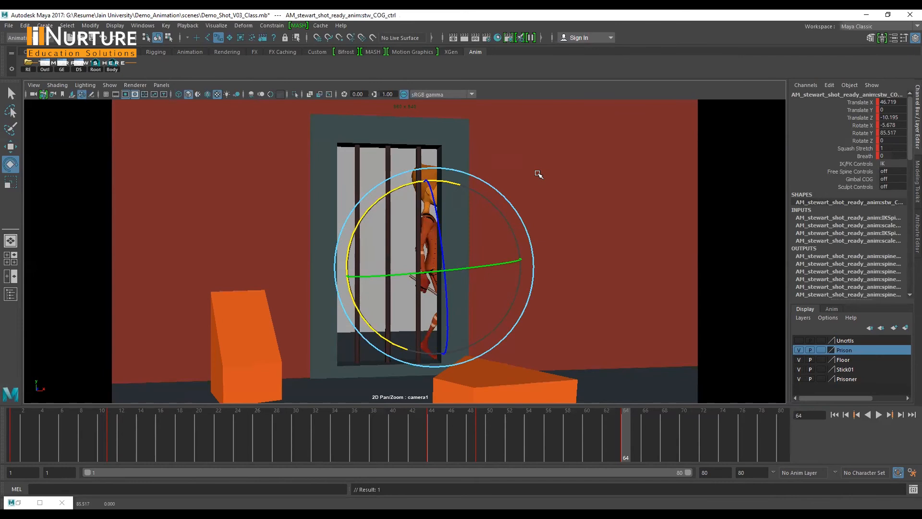
# Turn the prisoner's head control at frame 64 to Rotate X 1.783, Y -7.666, Z 9.65 and key it.
pyautogui.press('space')
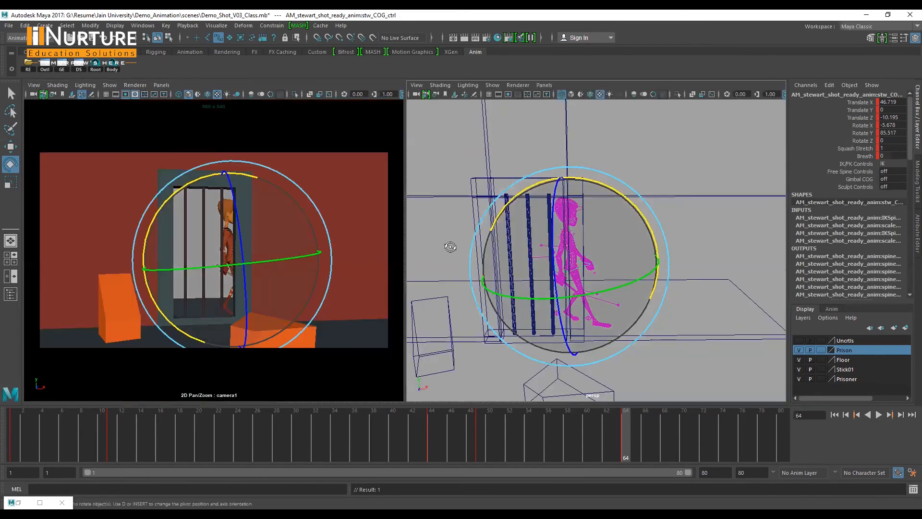
pyautogui.press('space')
pyautogui.moveTo(416, 154)
pyautogui.keyDown('alt'); pyautogui.mouseDown()
pyautogui.moveTo(405, 178)
pyautogui.moveTo(338, 212)
pyautogui.moveTo(360, 226)
pyautogui.moveTo(347, 232)
pyautogui.mouseUp(); pyautogui.keyUp('alt')
pyautogui.click(398, 191)
pyautogui.press('space')
pyautogui.press('space')
pyautogui.moveTo(450, 138); pyautogui.dragTo(449, 123)
pyautogui.moveTo(477, 267); pyautogui.dragTo(483, 264)
pyautogui.moveTo(445, 189); pyautogui.dragTo(454, 187)
pyautogui.press('s')
# Compare the keyed poses, refine the head at frame 64 to Rotate X 0.695, Y -1.225, Z 9.788, key its rotation and inspect it in perspective.
pyautogui.click(478, 436)
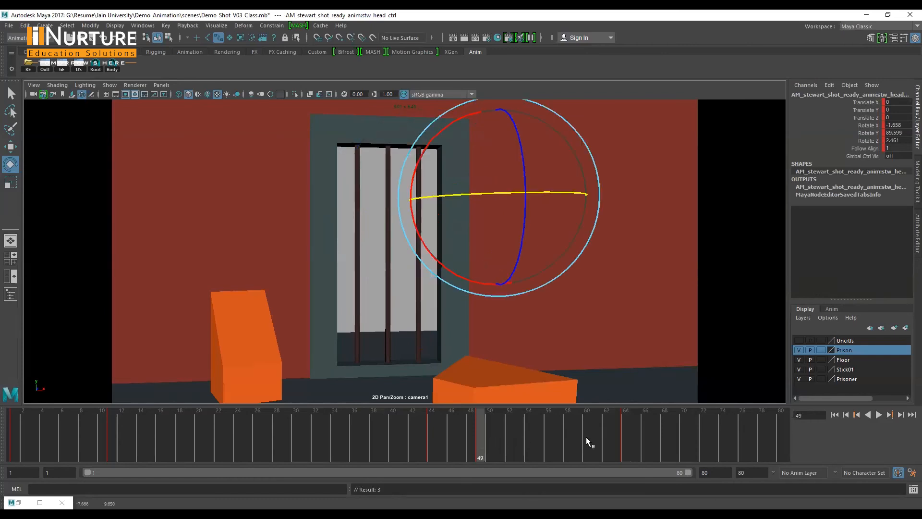
pyautogui.click(622, 427)
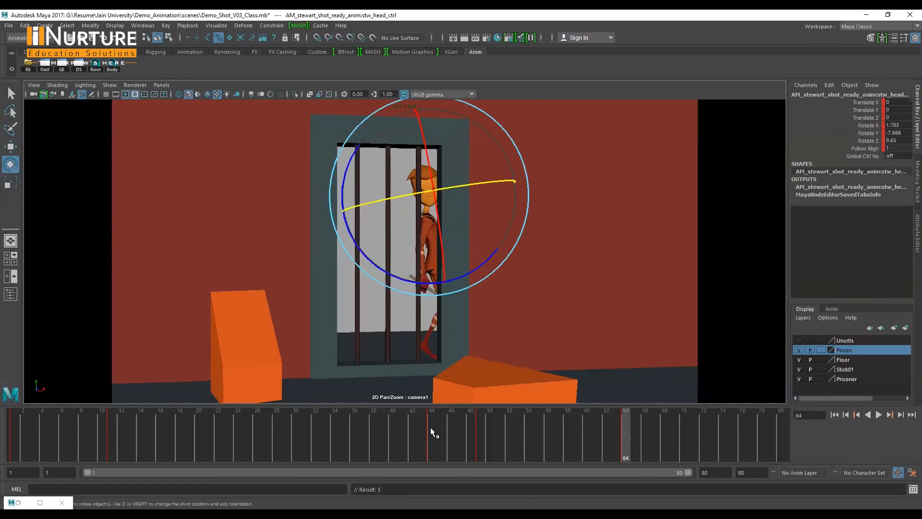
pyautogui.click(481, 425)
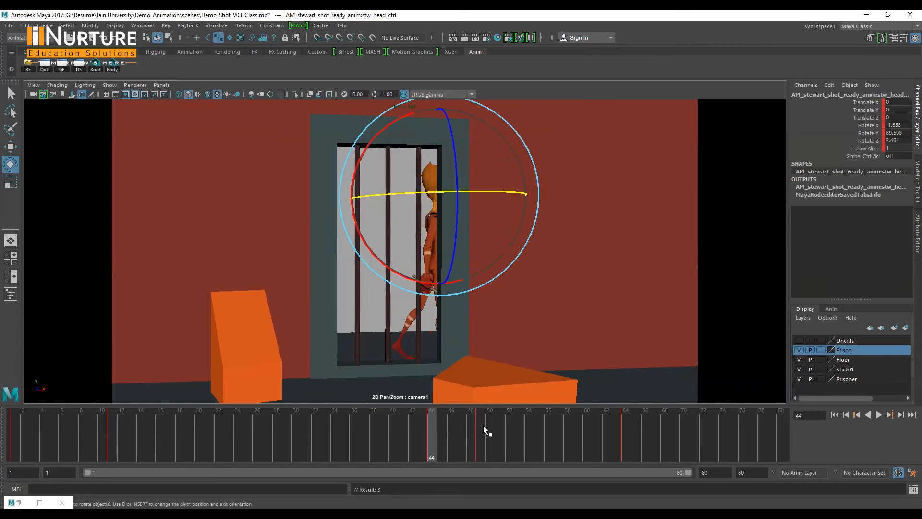
pyautogui.click(625, 431)
pyautogui.moveTo(456, 156); pyautogui.dragTo(468, 187)
pyautogui.hotkey('shift', 'e')
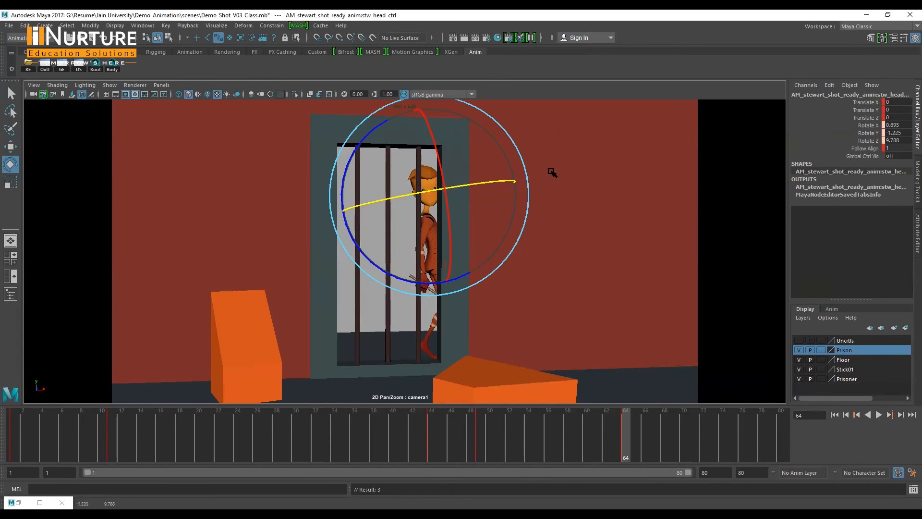
pyautogui.press('space')
pyautogui.moveTo(378, 280)
pyautogui.keyDown('alt'); pyautogui.mouseDown()
pyautogui.moveTo(264, 259)
pyautogui.moveTo(350, 291)
pyautogui.moveTo(305, 272)
pyautogui.mouseUp(); pyautogui.keyUp('alt')
pyautogui.keyDown('alt'); pyautogui.moveTo(169, 199); pyautogui.dragTo(149, 192); pyautogui.keyUp('alt')
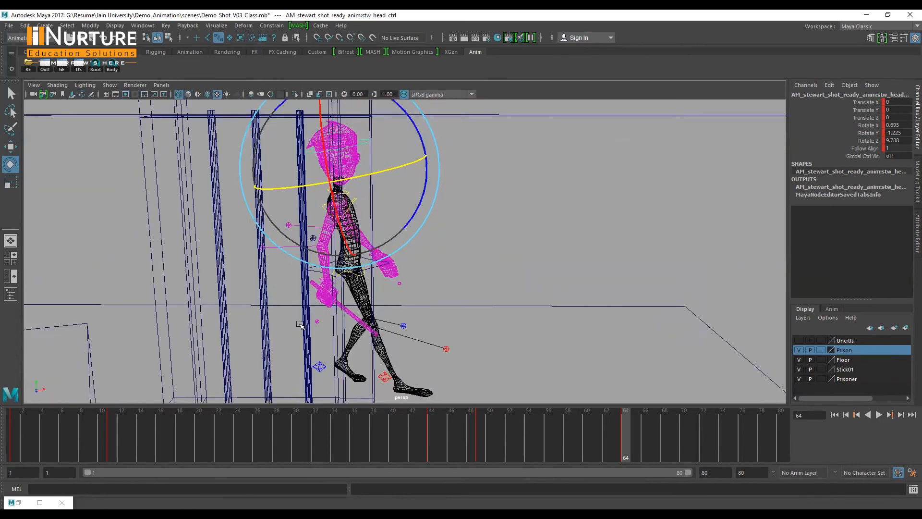
# Examine the prisoner's arms and shoulders in perspective at frame 64, selecting the right clavicle control.
pyautogui.keyDown('alt'); pyautogui.moveTo(149, 192); pyautogui.dragTo(267, 274, button='right'); pyautogui.keyUp('alt')
pyautogui.keyDown('alt'); pyautogui.moveTo(267, 273); pyautogui.dragTo(276, 264, button='middle'); pyautogui.keyUp('alt')
pyautogui.keyDown('alt'); pyautogui.moveTo(276, 265); pyautogui.dragTo(354, 157); pyautogui.keyUp('alt')
pyautogui.click(294, 276)
pyautogui.press('w')
pyautogui.press('e')
pyautogui.keyDown('alt'); pyautogui.moveTo(354, 157); pyautogui.dragTo(330, 210, button='middle'); pyautogui.keyUp('alt')
pyautogui.click(359, 157)
pyautogui.keyDown('alt'); pyautogui.moveTo(377, 221); pyautogui.dragTo(296, 226); pyautogui.keyUp('alt')
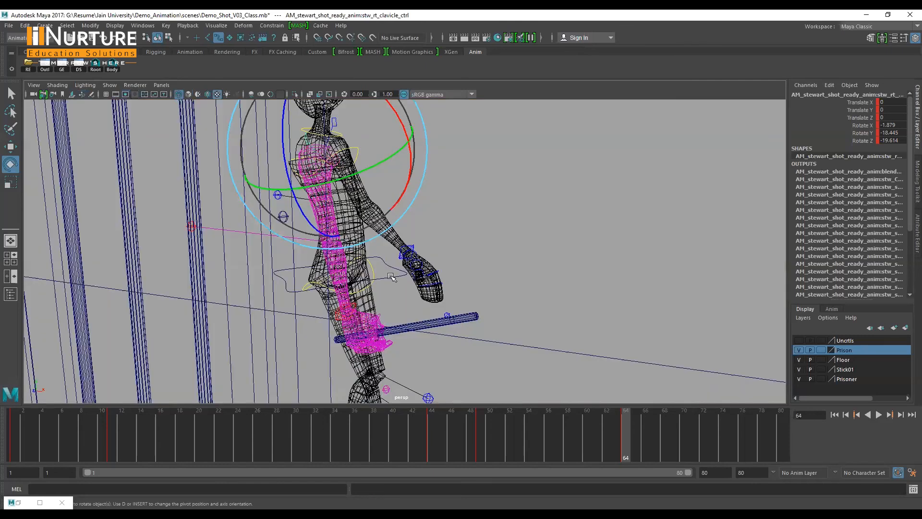
# Move the prisoner's COG control along X to Translate X 50.483 at frame 64, key it and save the scene.
pyautogui.click(387, 280)
pyautogui.scroll(-3, 387, 288)
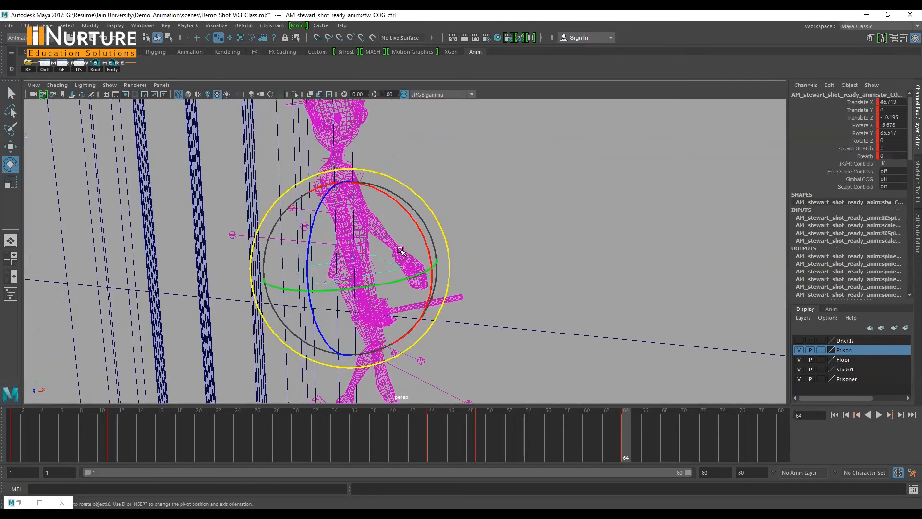
pyautogui.keyDown('alt'); pyautogui.moveTo(388, 297); pyautogui.dragTo(394, 248, button='middle'); pyautogui.keyUp('alt')
pyautogui.press('w')
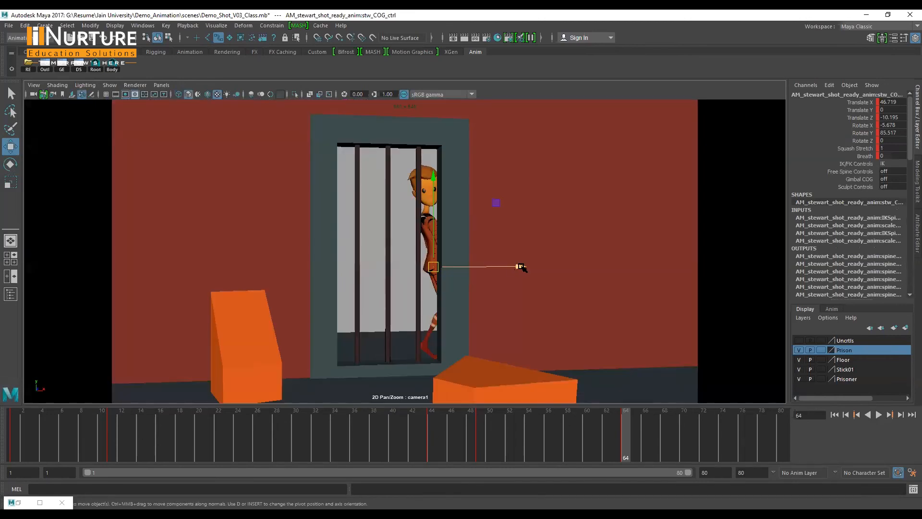
pyautogui.moveTo(520, 268); pyautogui.dragTo(523, 267)
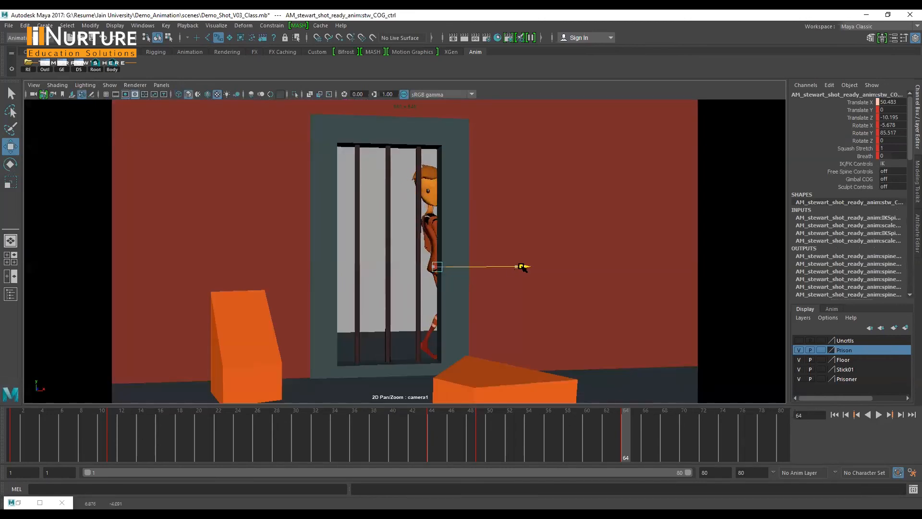
pyautogui.press('s')
pyautogui.hotkey('ctrl', 's')
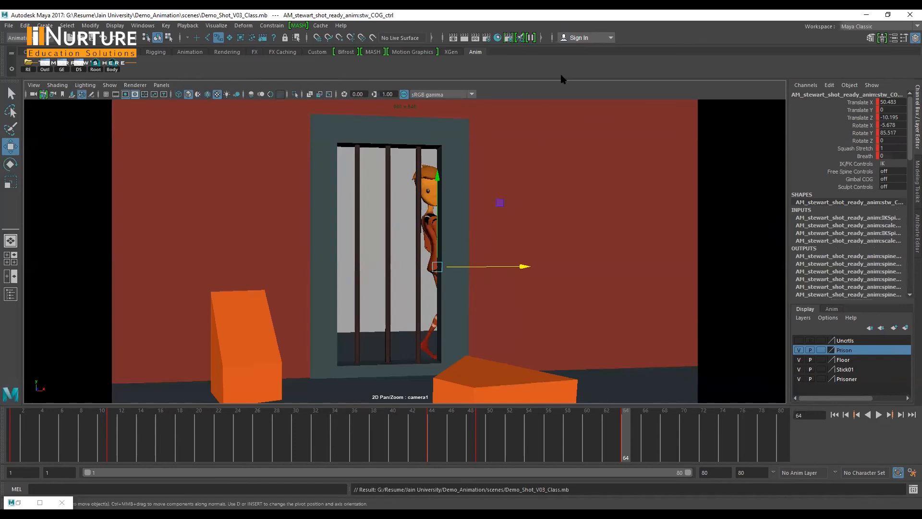
# Move the prisoner's left foot IK control at frame 64 to Translate X 55.424, Z -19.281 and key it.
pyautogui.press('space')
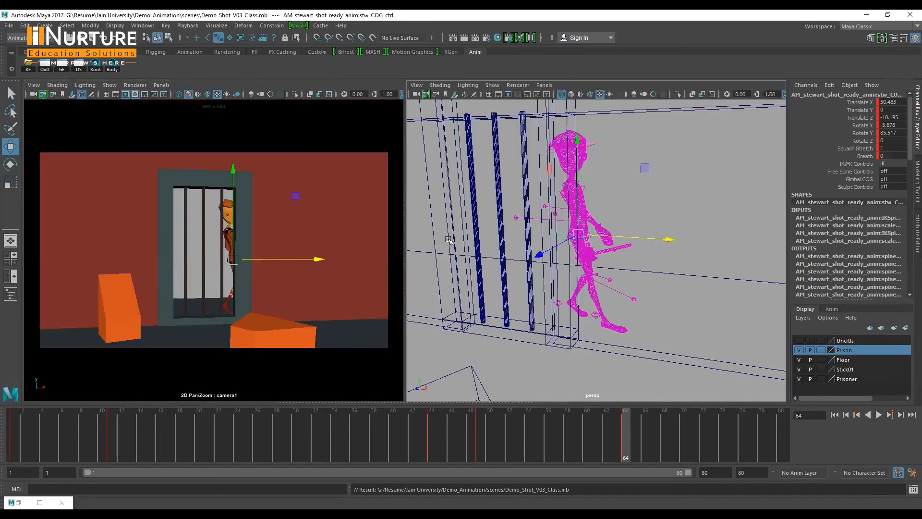
pyautogui.press('space')
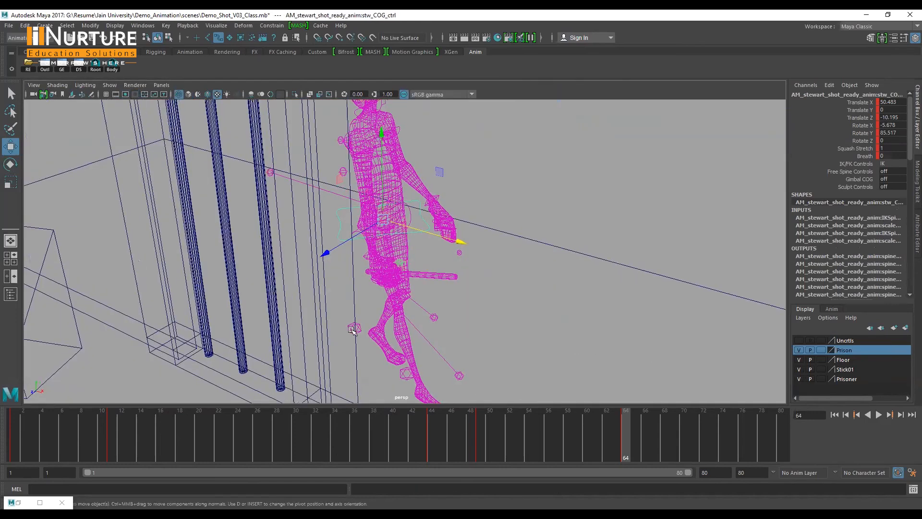
pyautogui.click(351, 329)
pyautogui.moveTo(398, 348); pyautogui.dragTo(449, 359)
pyautogui.press('s')
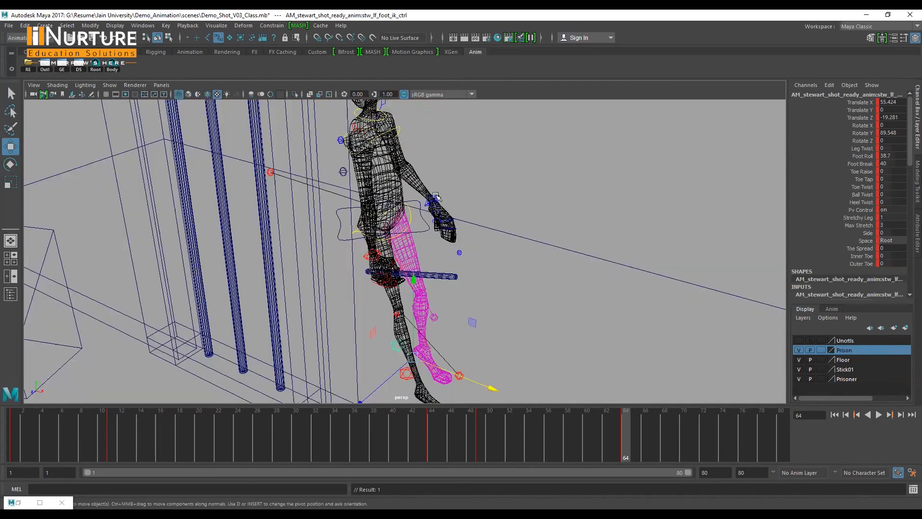
# Move the prisoner's left arm IK control forward to Translate X 14.835, Y -39.463, Z -30.412, and check it beside the shot camera.
pyautogui.click(434, 199)
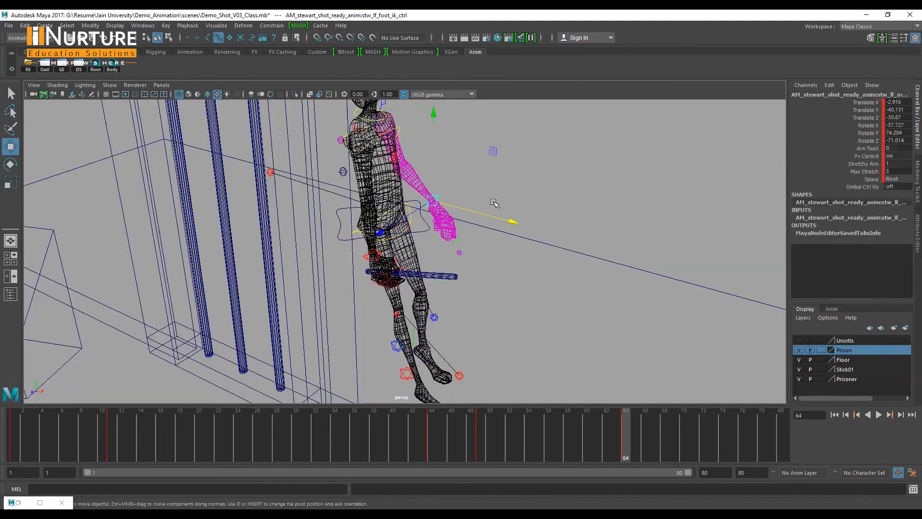
pyautogui.keyDown('alt'); pyautogui.moveTo(435, 213); pyautogui.dragTo(423, 331); pyautogui.keyUp('alt')
pyautogui.keyDown('alt'); pyautogui.moveTo(381, 286); pyautogui.dragTo(348, 234); pyautogui.keyUp('alt')
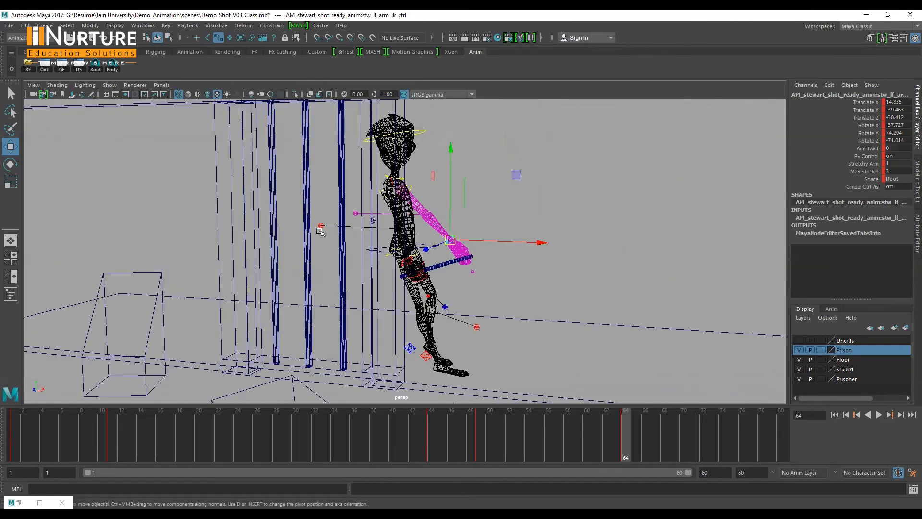
pyautogui.press('space')
pyautogui.keyDown('alt'); pyautogui.moveTo(632, 107); pyautogui.dragTo(605, 113); pyautogui.keyUp('alt')
pyautogui.keyDown('alt'); pyautogui.moveTo(490, 241); pyautogui.dragTo(547, 247, button='right'); pyautogui.keyUp('alt')
pyautogui.keyDown('alt'); pyautogui.moveTo(548, 247); pyautogui.dragTo(515, 252); pyautogui.keyUp('alt')
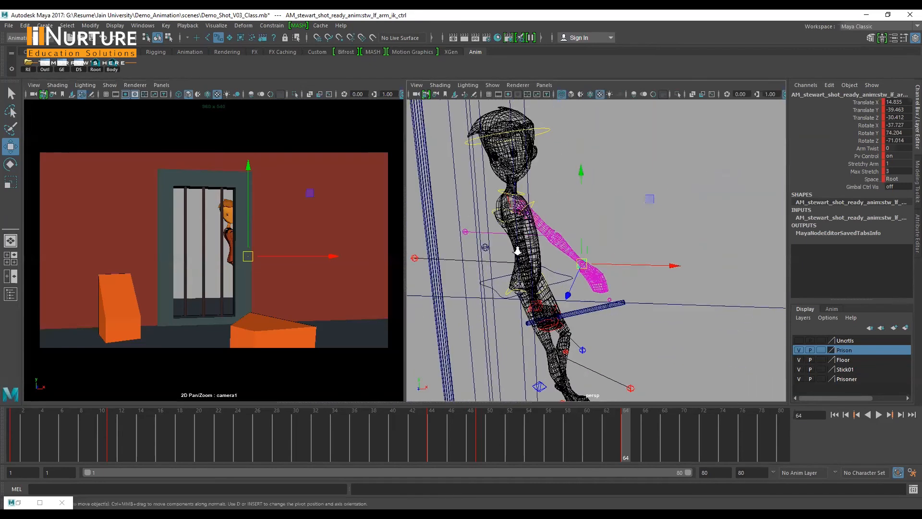
# Adjust the COG position slightly and lean the spine's shoulder control back to Rotate X -17.237.
pyautogui.keyDown('alt'); pyautogui.moveTo(515, 251); pyautogui.dragTo(550, 274, button='right'); pyautogui.keyUp('alt')
pyautogui.keyDown('alt'); pyautogui.moveTo(550, 274); pyautogui.dragTo(531, 290); pyautogui.keyUp('alt')
pyautogui.press('e')
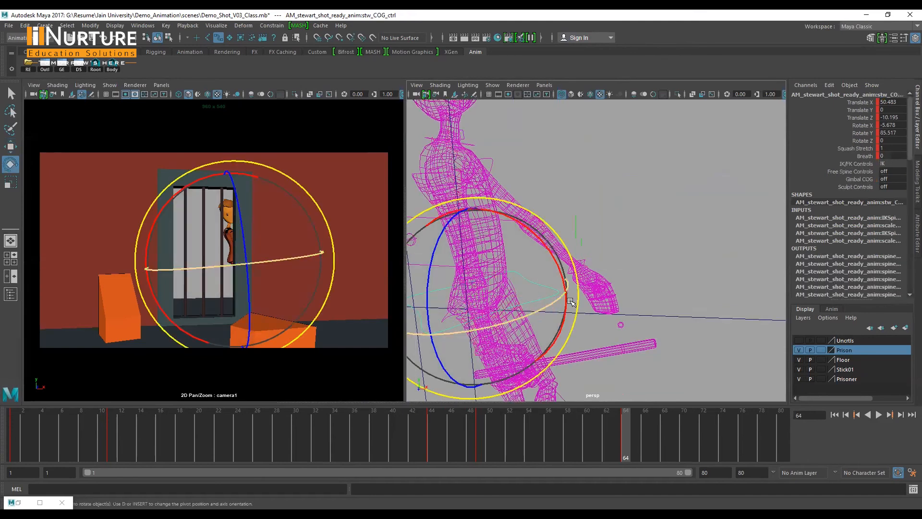
pyautogui.press('w')
pyautogui.moveTo(573, 299); pyautogui.dragTo(577, 300)
pyautogui.moveTo(509, 150); pyautogui.dragTo(496, 164)
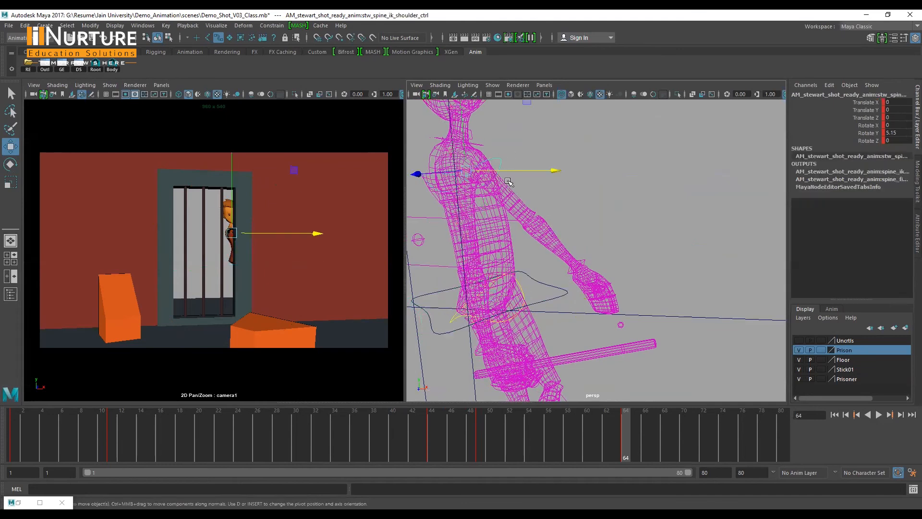
pyautogui.press('e')
pyautogui.moveTo(544, 133); pyautogui.dragTo(532, 109)
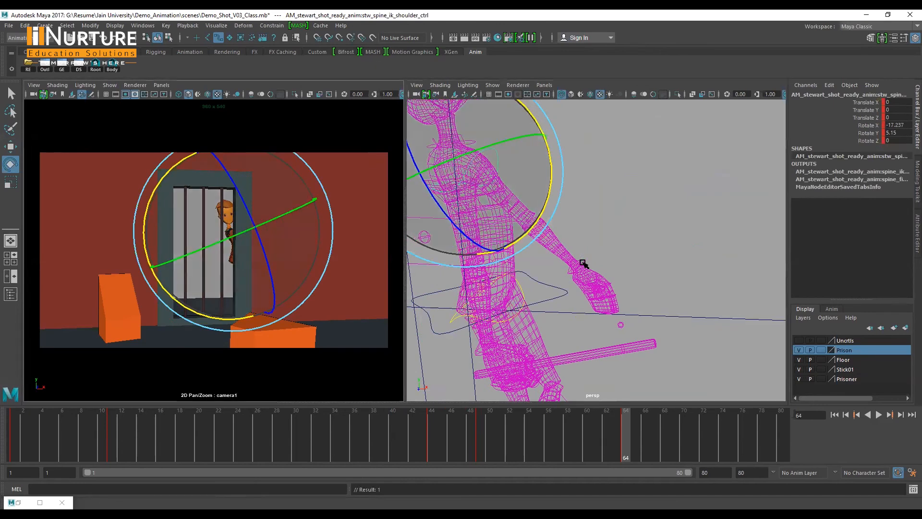
pyautogui.press('f')
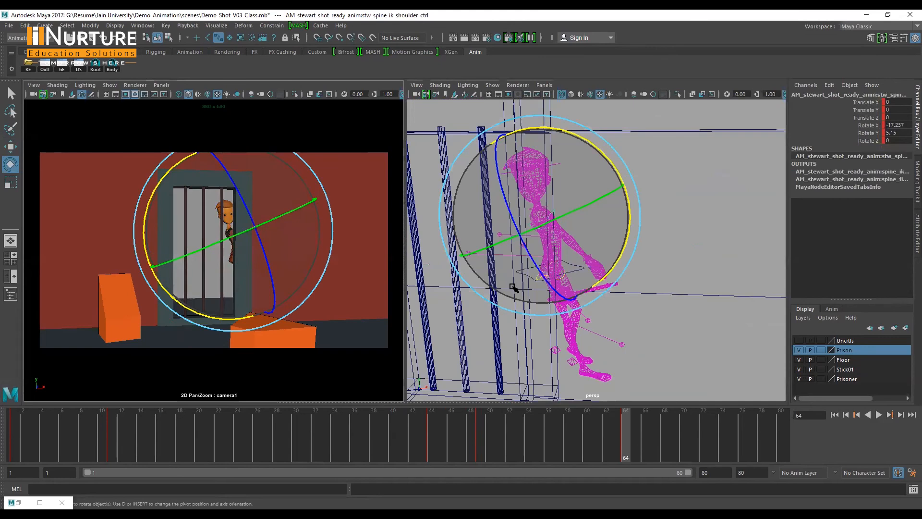
# Select all of the prisoner's controls, key the leaning pose at frame 64, and compare the keyed poses through the shot camera.
pyautogui.press('space')
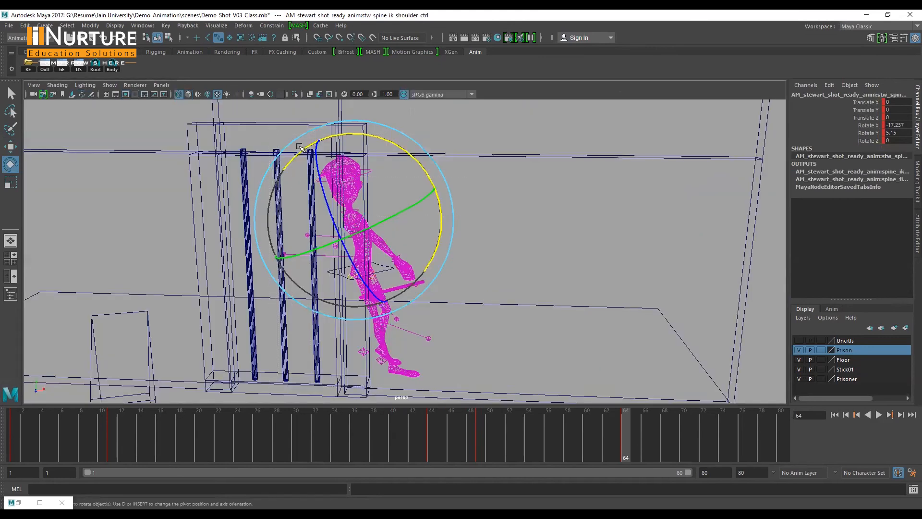
pyautogui.hotkey('ctrl', 'z')
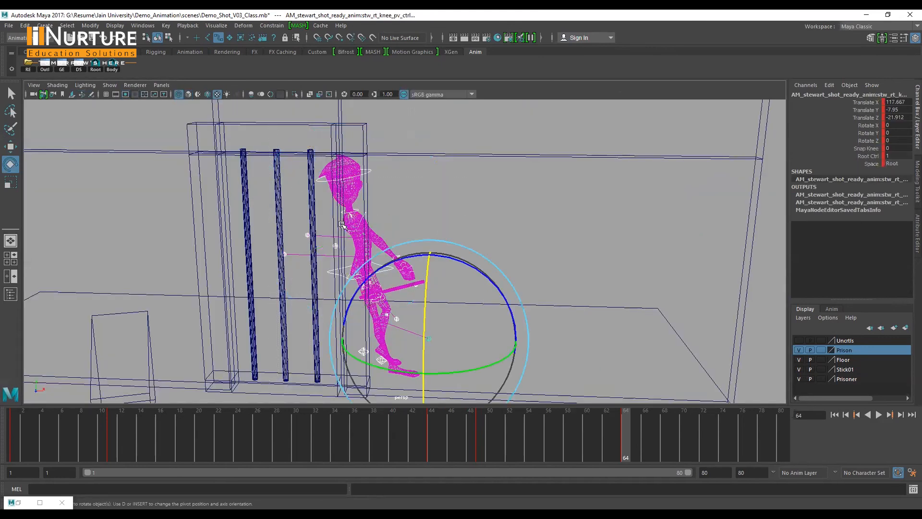
pyautogui.press('s')
pyautogui.press('space')
pyautogui.press('space')
pyautogui.press(',')
pyautogui.press(',')
pyautogui.press(',')
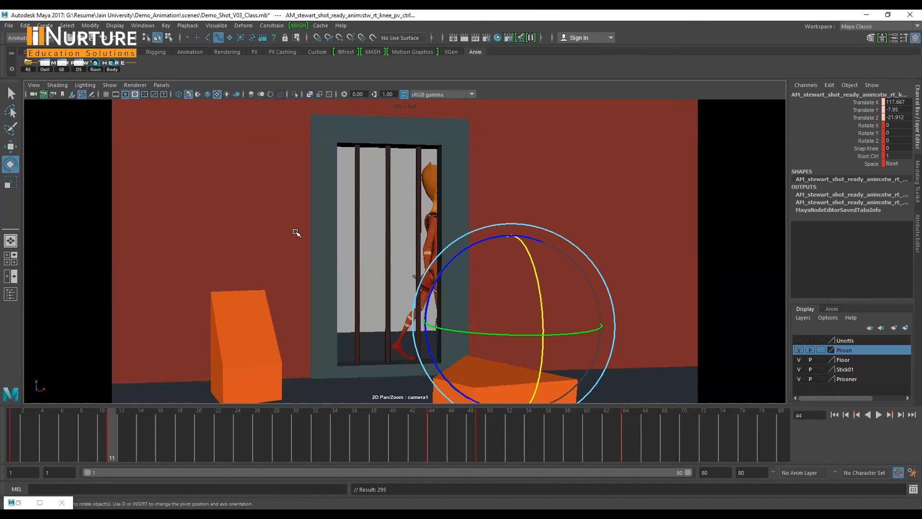
pyautogui.press(',')
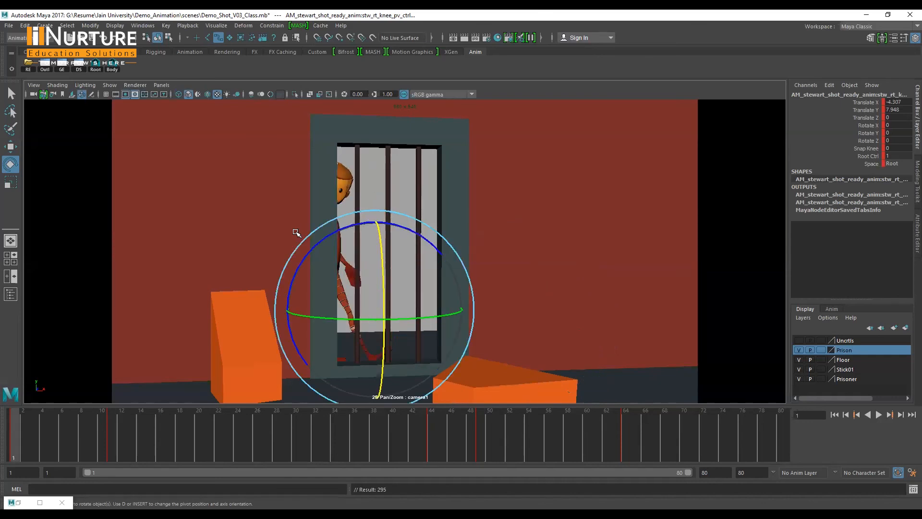
pyautogui.press(',')
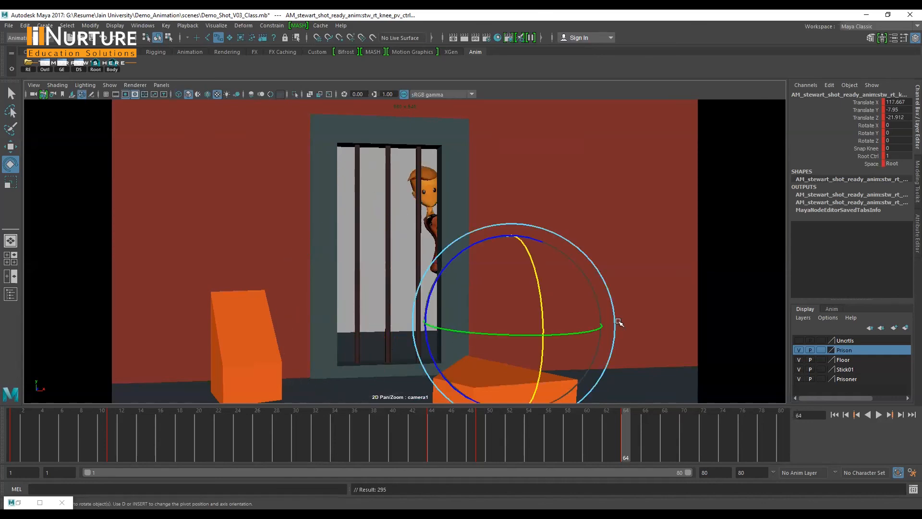
# Key the pose at frame 78 and shift the body controls along X out of view, bringing the right foot to Translate X 139.823.
pyautogui.click(763, 439)
pyautogui.press('s')
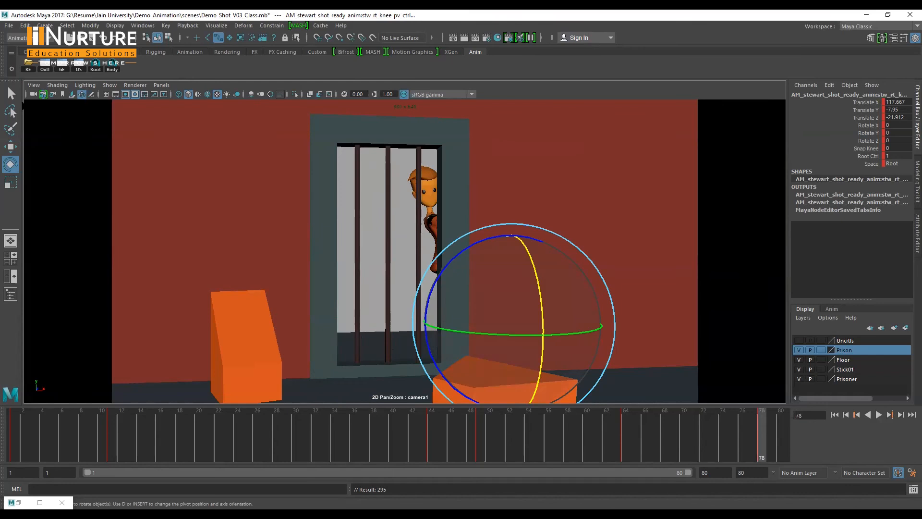
pyautogui.click(112, 68)
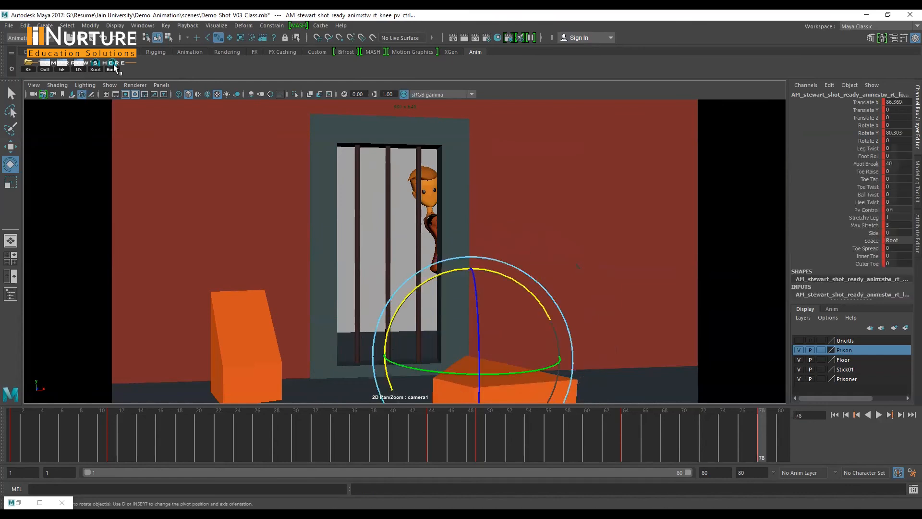
pyautogui.press('w')
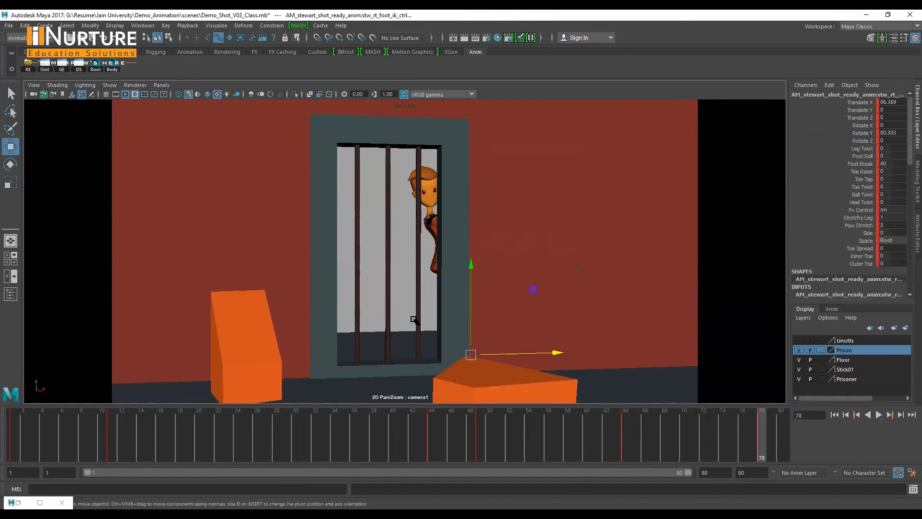
pyautogui.moveTo(557, 354); pyautogui.dragTo(610, 347)
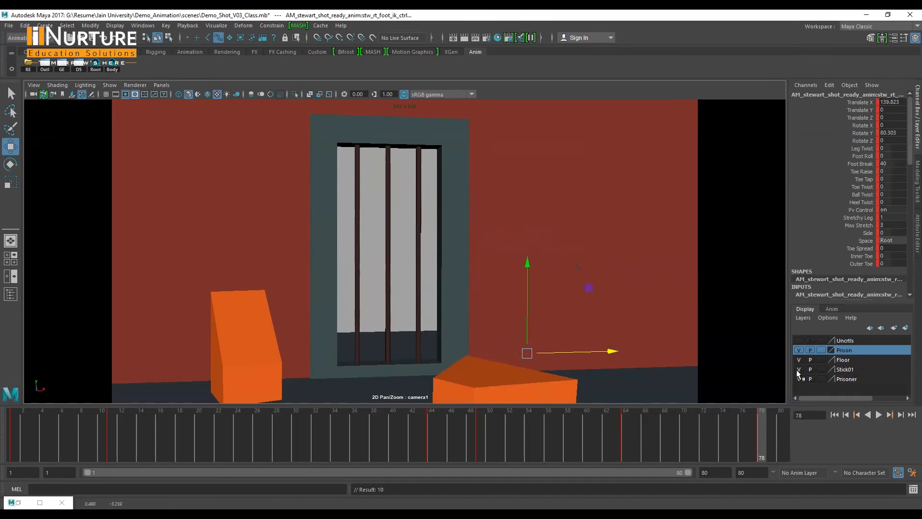
# Hide the Prisoner display layer and return to frame 1.
pyautogui.click(799, 379)
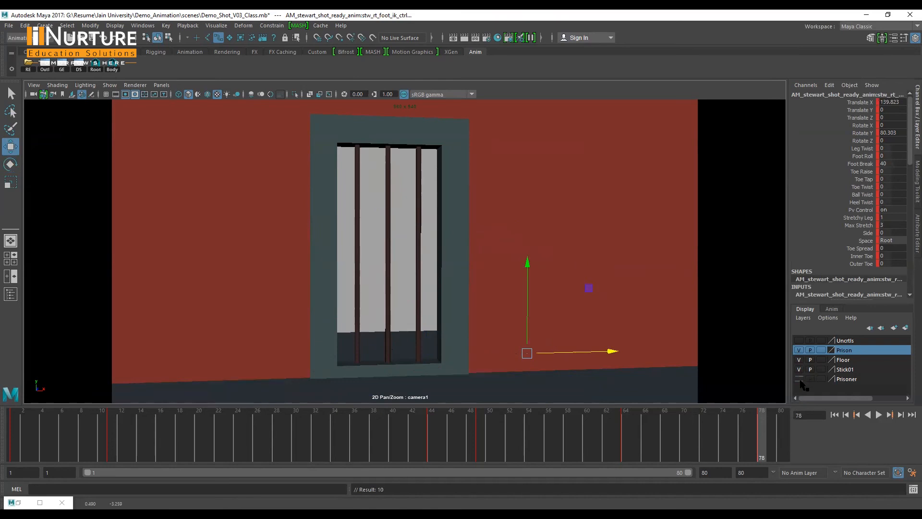
pyautogui.click(630, 442)
pyautogui.hotkey('alt', 'shift', 'v')
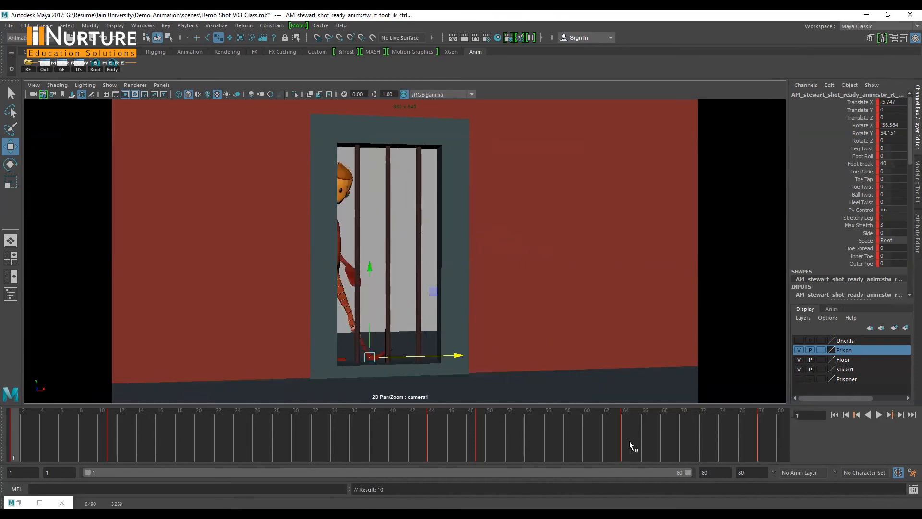
# Compare the keyed poses from frame 1 to 78 through the shot camera, play back the animation and return to frame 44.
pyautogui.press('.')
pyautogui.press(',')
pyautogui.press('.')
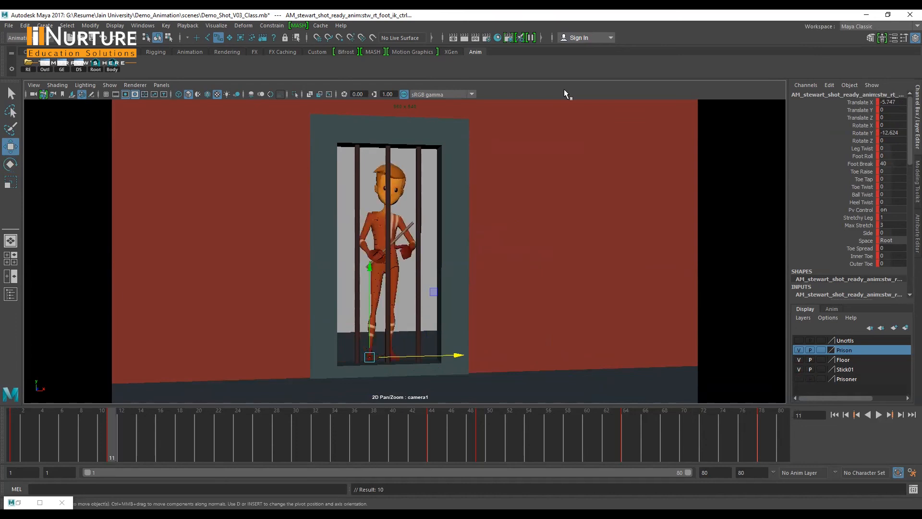
pyautogui.press(',')
pyautogui.press('.')
pyautogui.press(',')
pyautogui.press('.')
pyautogui.press('.')
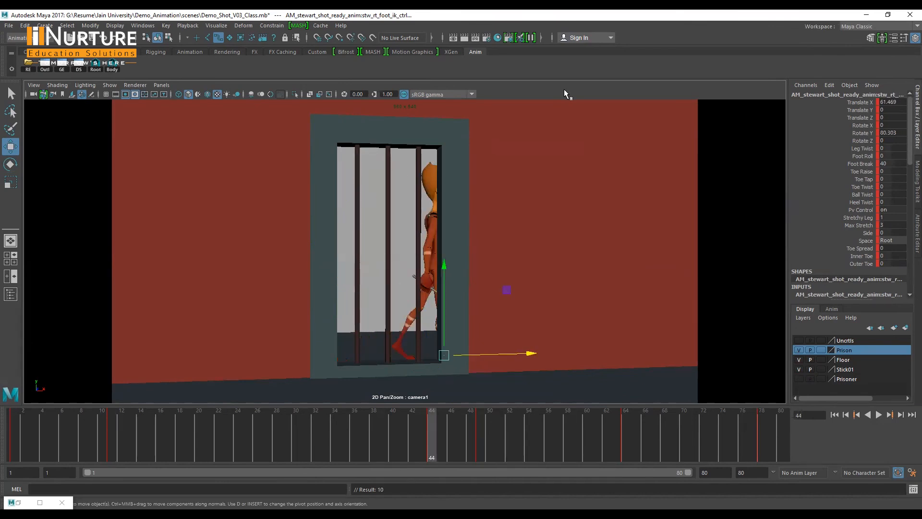
pyautogui.press('.')
pyautogui.press(',')
pyautogui.press('.')
pyautogui.press('.')
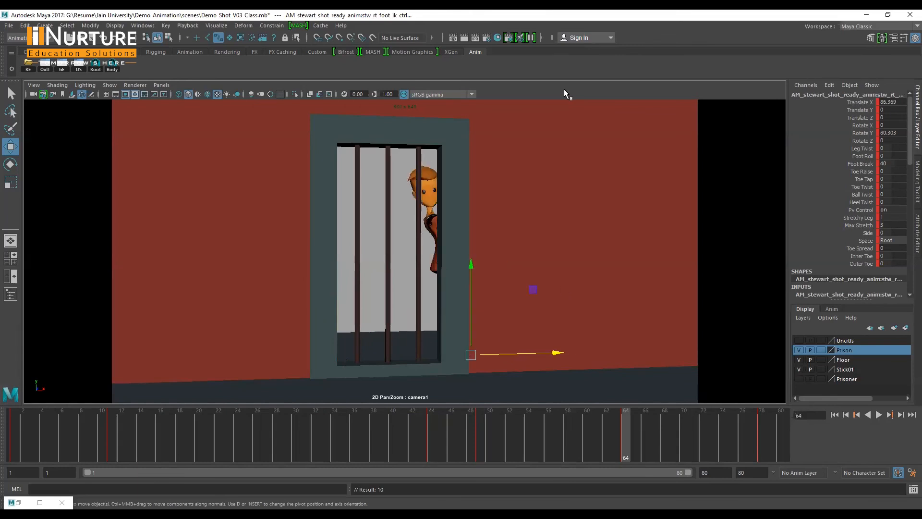
pyautogui.press('.')
pyautogui.press(',')
pyautogui.press('.')
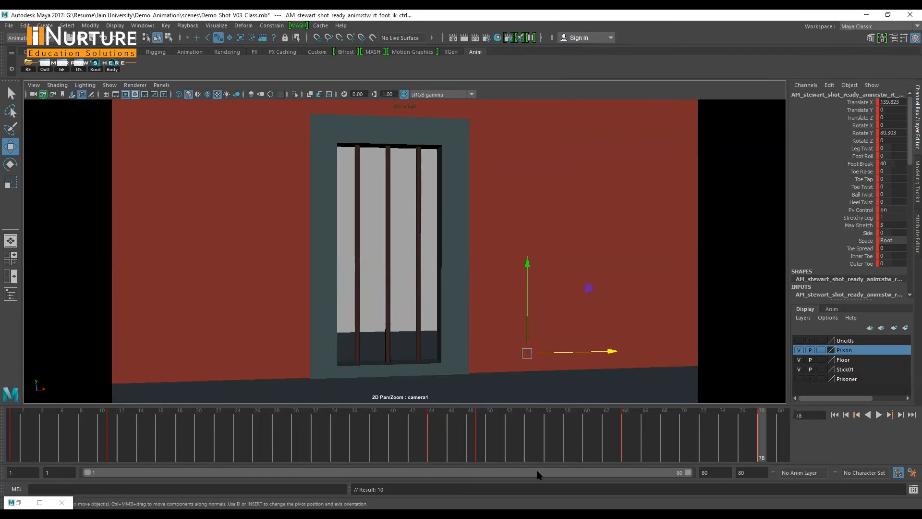
pyautogui.hotkey('alt', 'v')
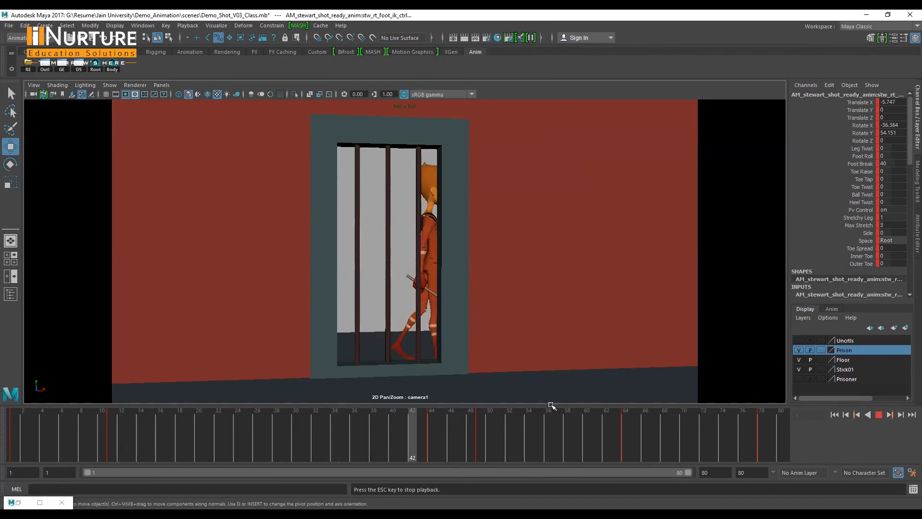
pyautogui.moveTo(552, 414); pyautogui.dragTo(431, 428)
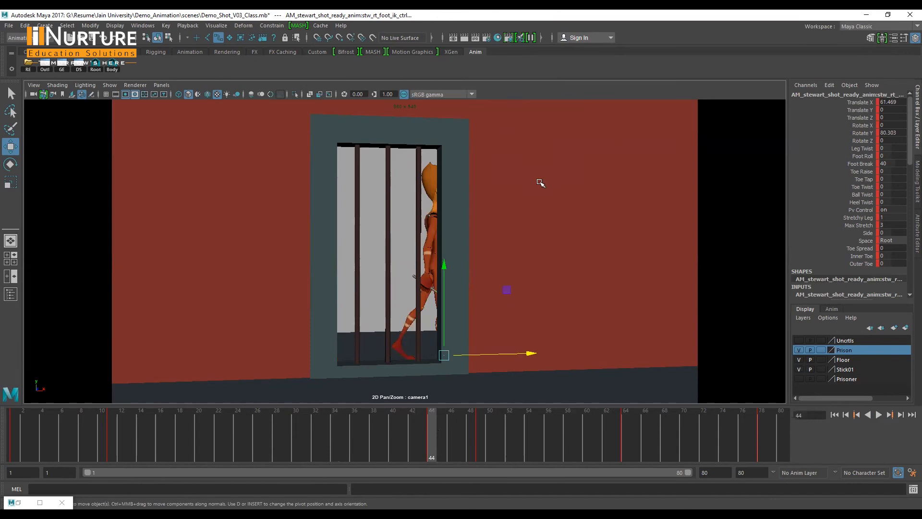
# Select all of the prisoner's controls in the perspective view and open their animation curves in a maximized Graph Editor.
pyautogui.press('space')
pyautogui.press('space')
pyautogui.keyDown('alt'); pyautogui.moveTo(322, 144); pyautogui.dragTo(296, 172); pyautogui.keyUp('alt')
pyautogui.moveTo(246, 133); pyautogui.dragTo(474, 347)
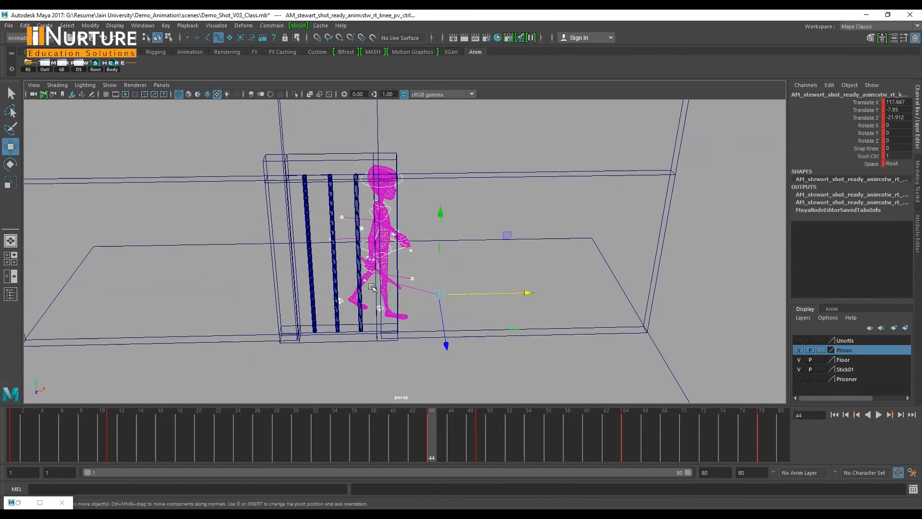
pyautogui.keyDown('alt'); pyautogui.moveTo(409, 289); pyautogui.dragTo(418, 272); pyautogui.keyUp('alt')
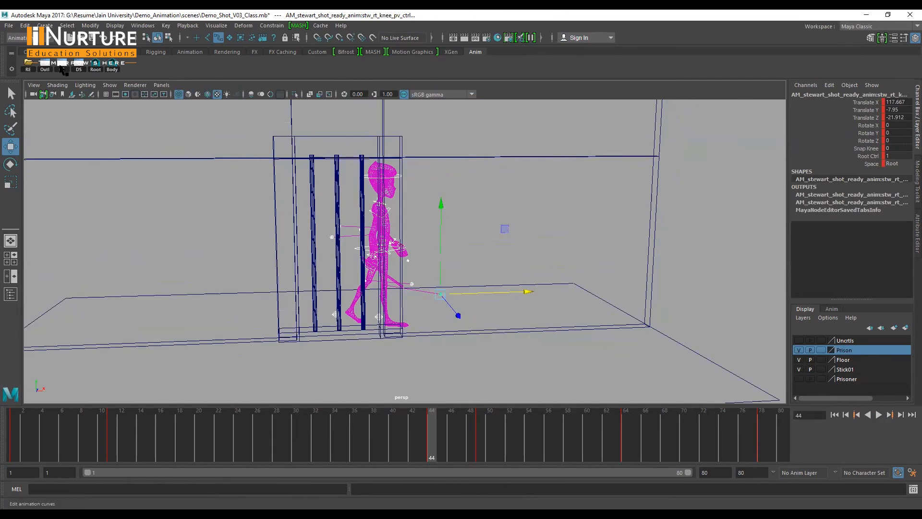
pyautogui.click(62, 67)
pyautogui.click(411, 129)
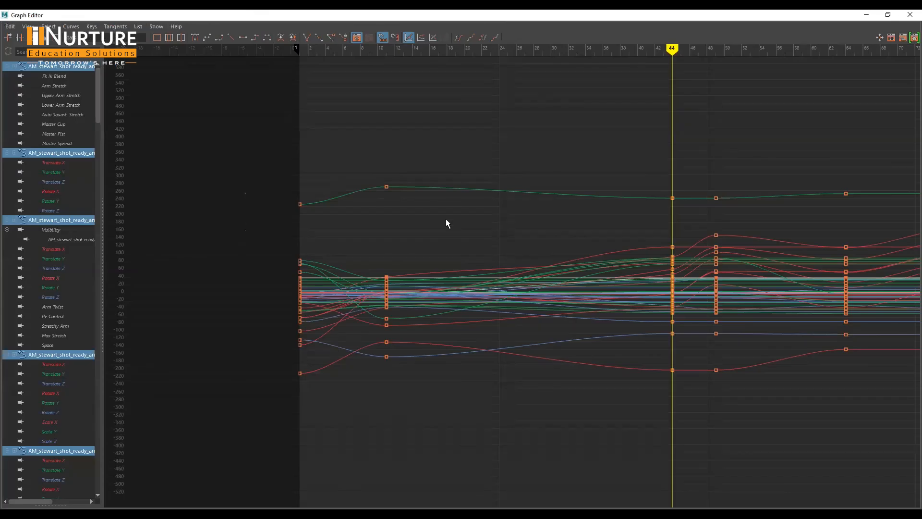
# Select all keys on the prisoner's animation curves and set their tangents to stepped.
pyautogui.press('a')
pyautogui.moveTo(760, 417); pyautogui.dragTo(885, 495)
pyautogui.moveTo(875, 464); pyautogui.dragTo(875, 464)
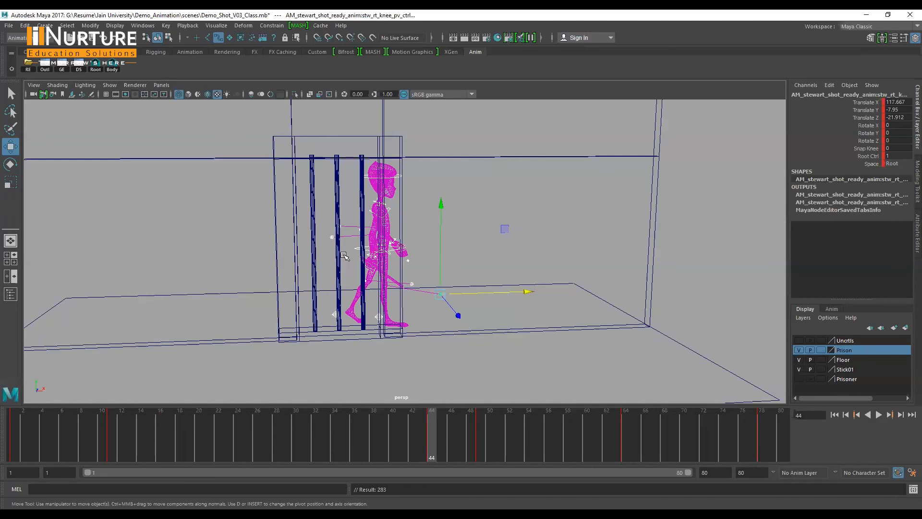
# Return to the shot camera and examine the prisoner's held poses at frames 44, 49, 64 and 78.
pyautogui.press('space')
pyautogui.press('space')
pyautogui.hotkey('alt', 'shift', 'v')
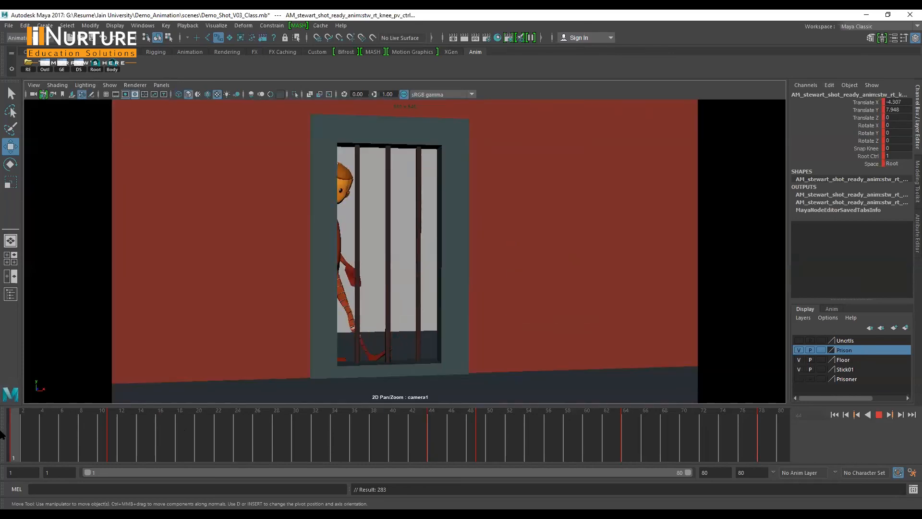
pyautogui.click(430, 433)
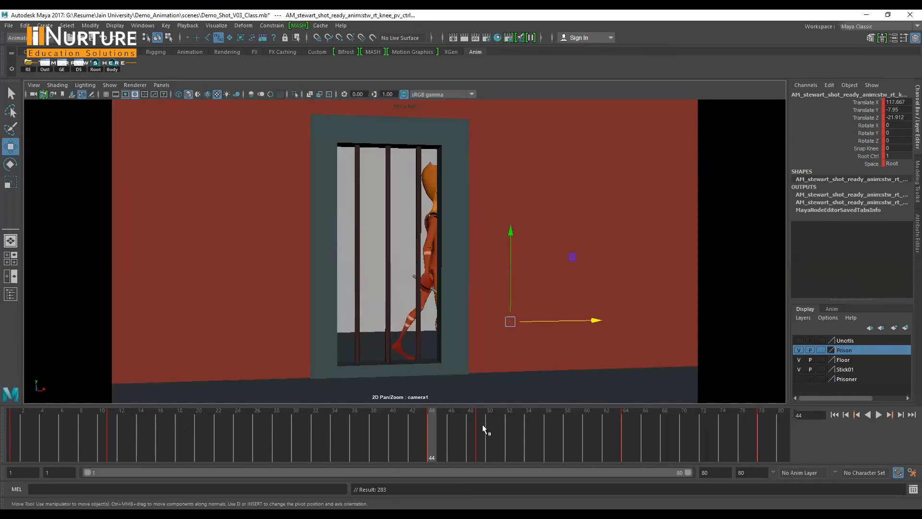
pyautogui.click(482, 425)
pyautogui.click(627, 431)
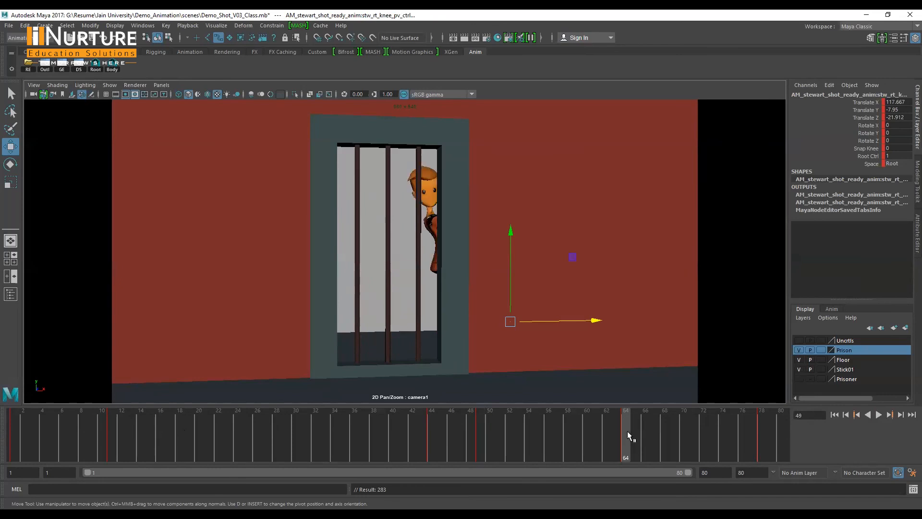
pyautogui.click(762, 433)
# Play the blocked animation from frame 1 through the shot camera, then scrub through the exit poses to frame 80.
pyautogui.click(834, 415)
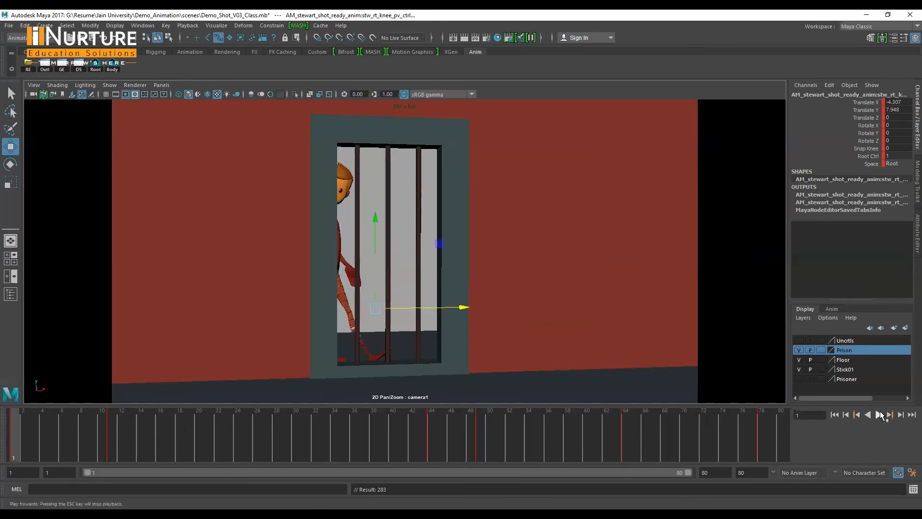
pyautogui.click(879, 414)
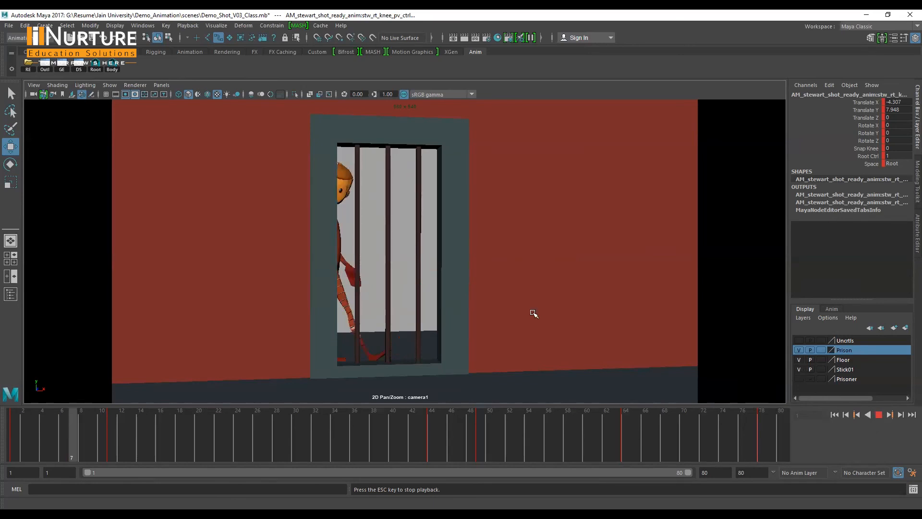
pyautogui.press('Escape')
pyautogui.moveTo(450, 438)
pyautogui.mouseDown()
pyautogui.moveTo(150, 427)
pyautogui.moveTo(379, 435)
pyautogui.moveTo(160, 436)
pyautogui.moveTo(180, 430)
pyautogui.moveTo(220, 442)
pyautogui.moveTo(634, 431)
pyautogui.moveTo(626, 428)
pyautogui.mouseUp()
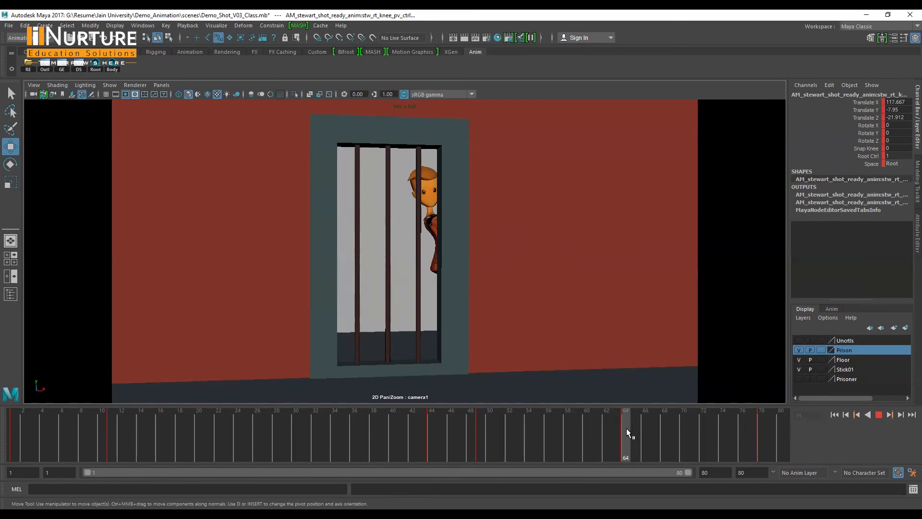
pyautogui.moveTo(685, 431); pyautogui.dragTo(799, 439)
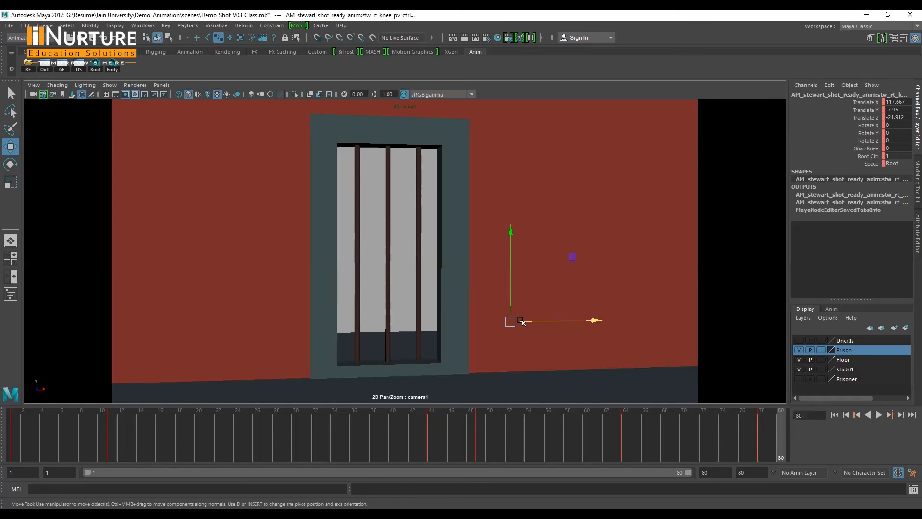
# Save the scene and go to the leaning-back pose at frame 64.
pyautogui.hotkey('ctrl', 's')
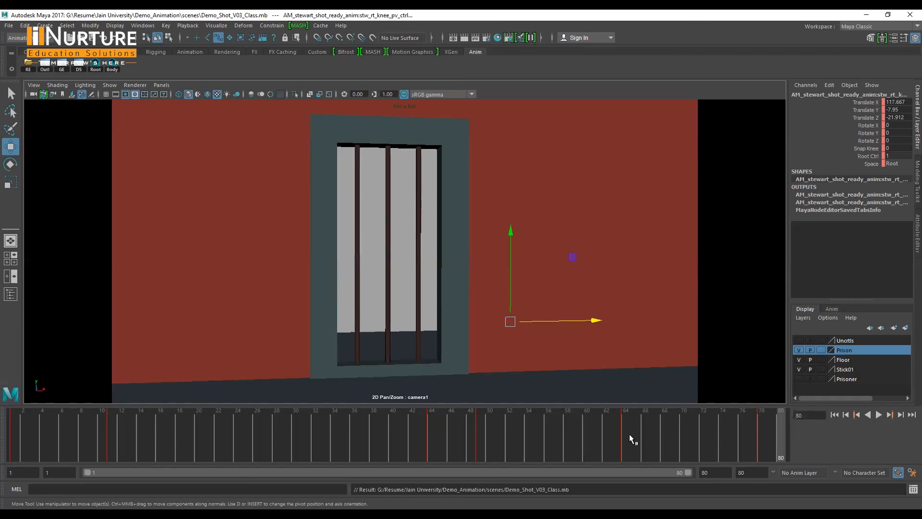
pyautogui.click(630, 435)
pyautogui.hotkey('alt', ',')
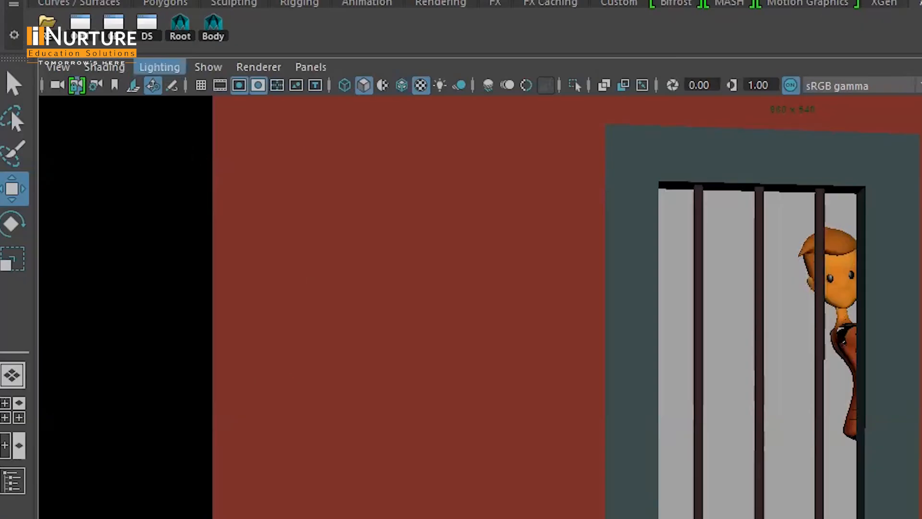
pyautogui.click(85, 84)
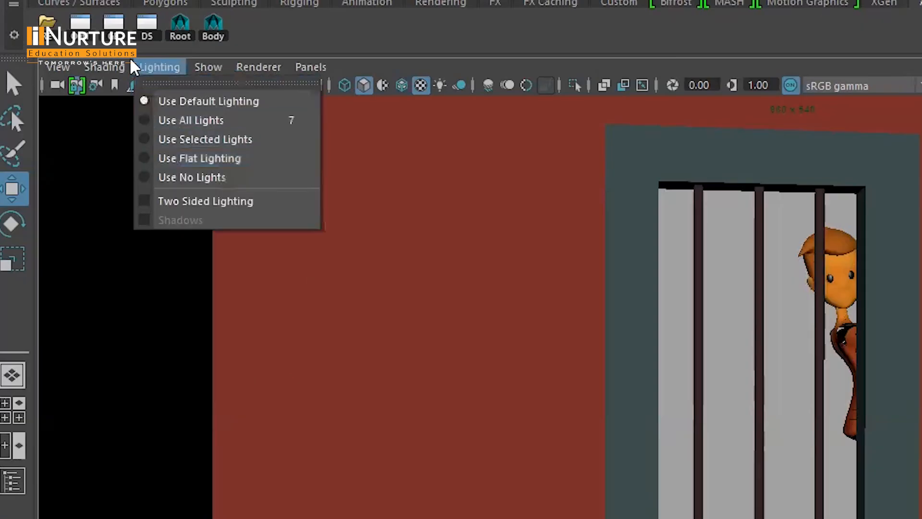
pyautogui.moveTo(105, 67)
pyautogui.click(150, 195)
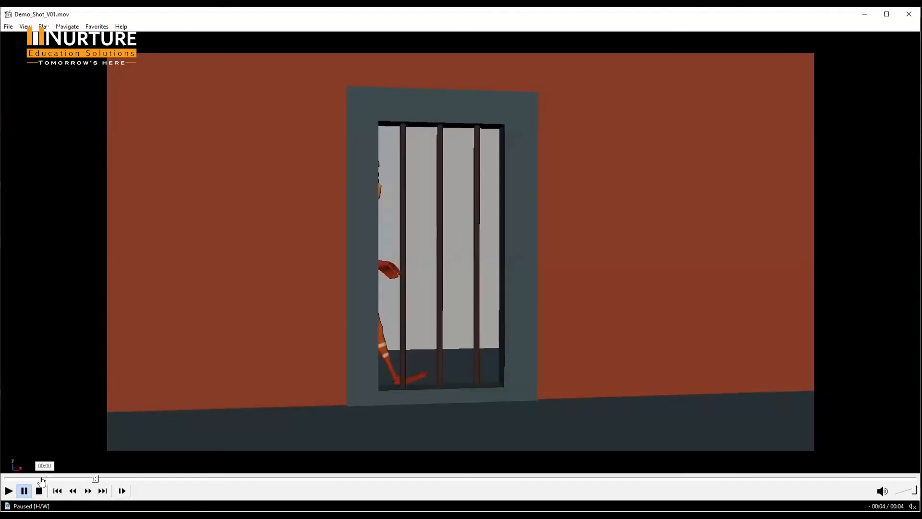
# Switch to the media player and replay Demo_Shot_V01.mov from the start, examining the timing of the prisoner's entrance, look back and exit.
pyautogui.click(5, 479)
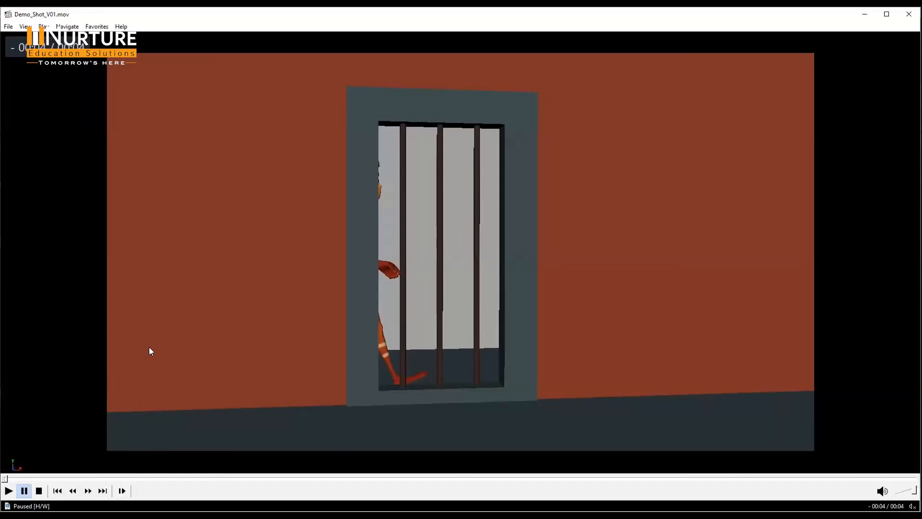
pyautogui.press('space')
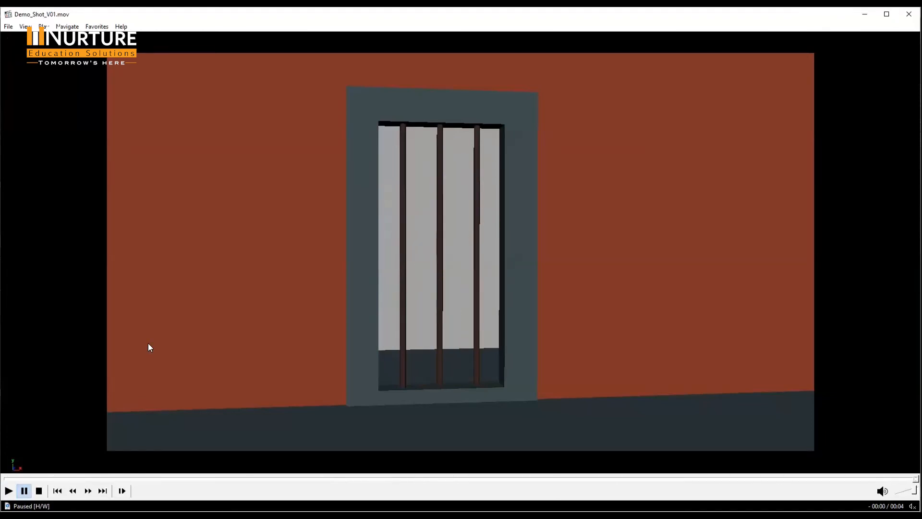
pyautogui.press('space')
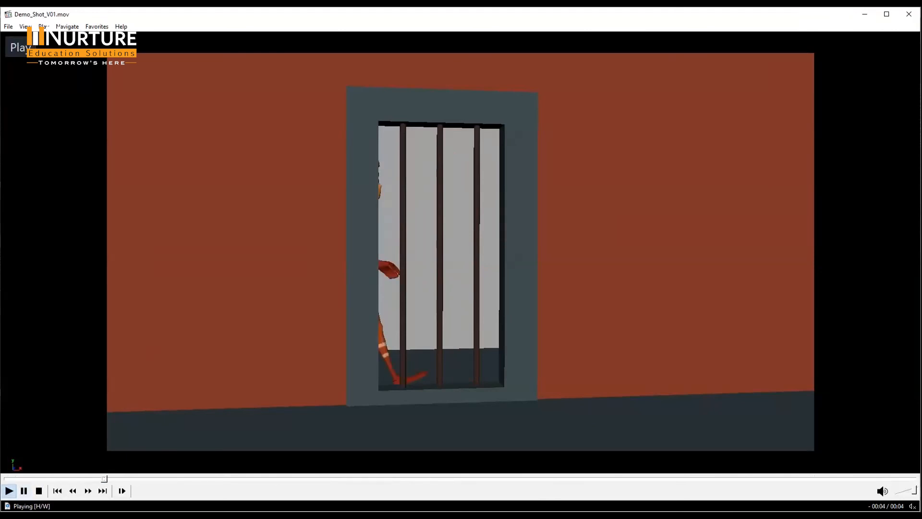
pyautogui.press('space')
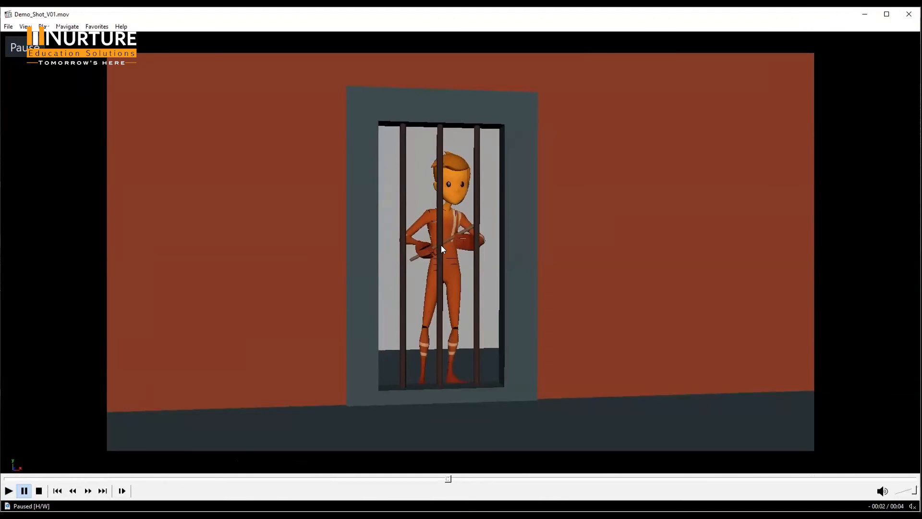
pyautogui.click(279, 479)
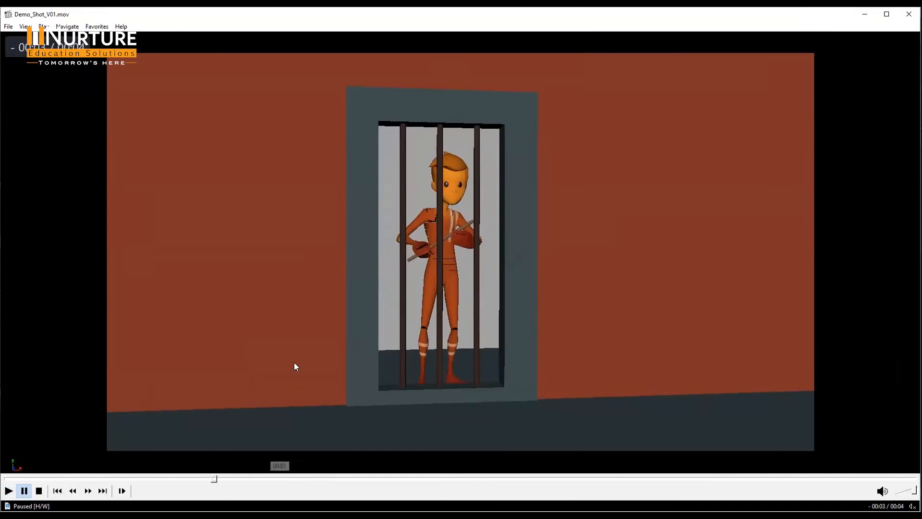
pyautogui.press('space')
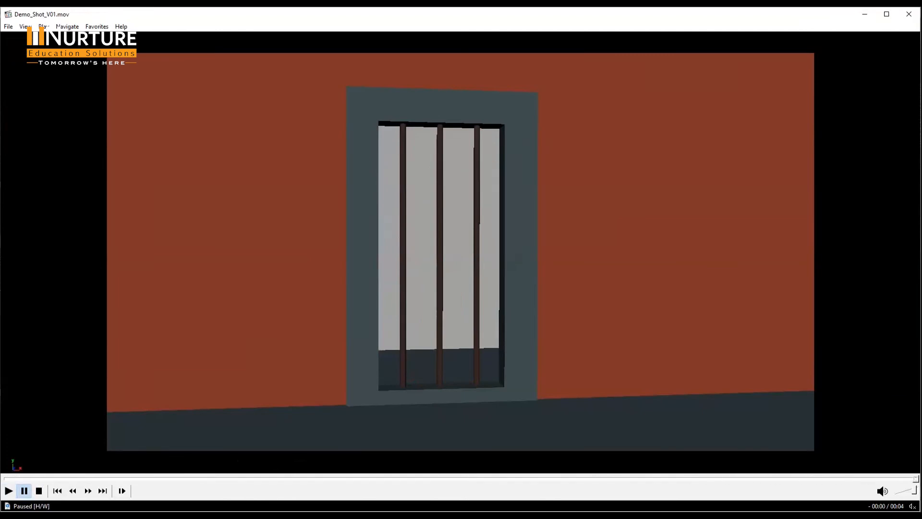
pyautogui.press('space')
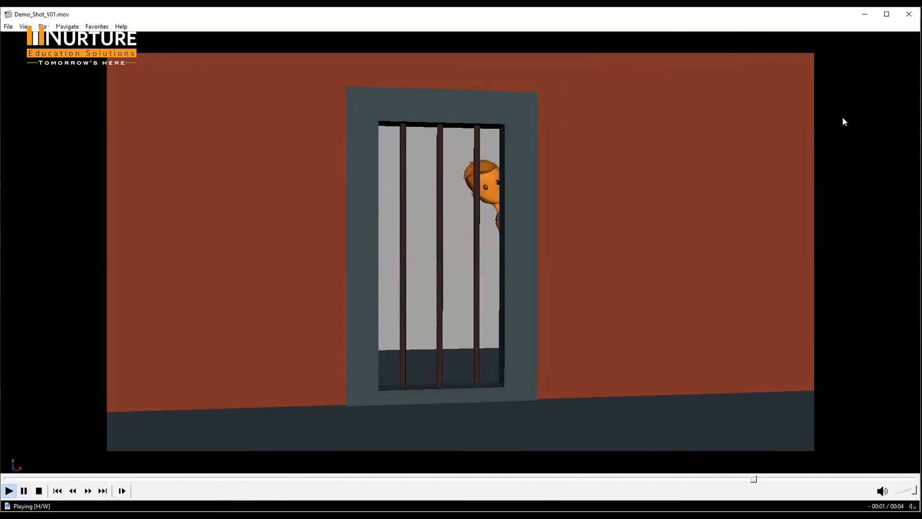
pyautogui.press('space')
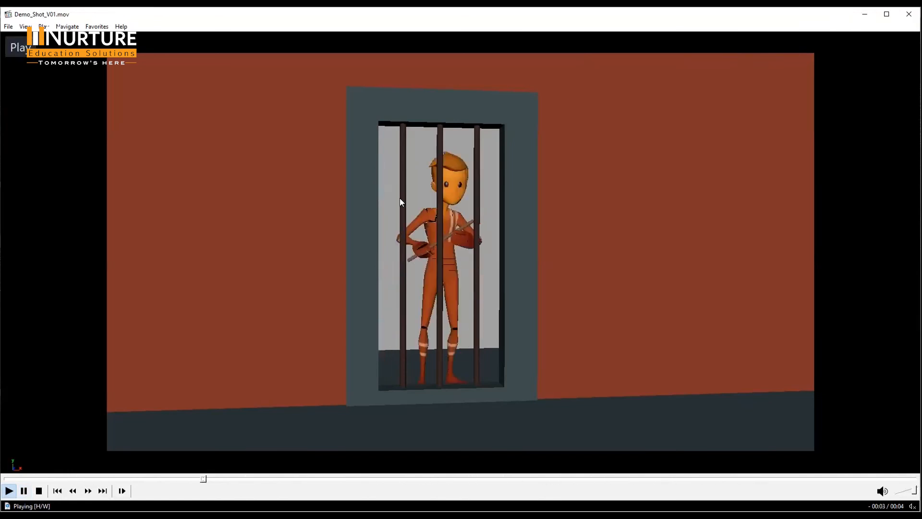